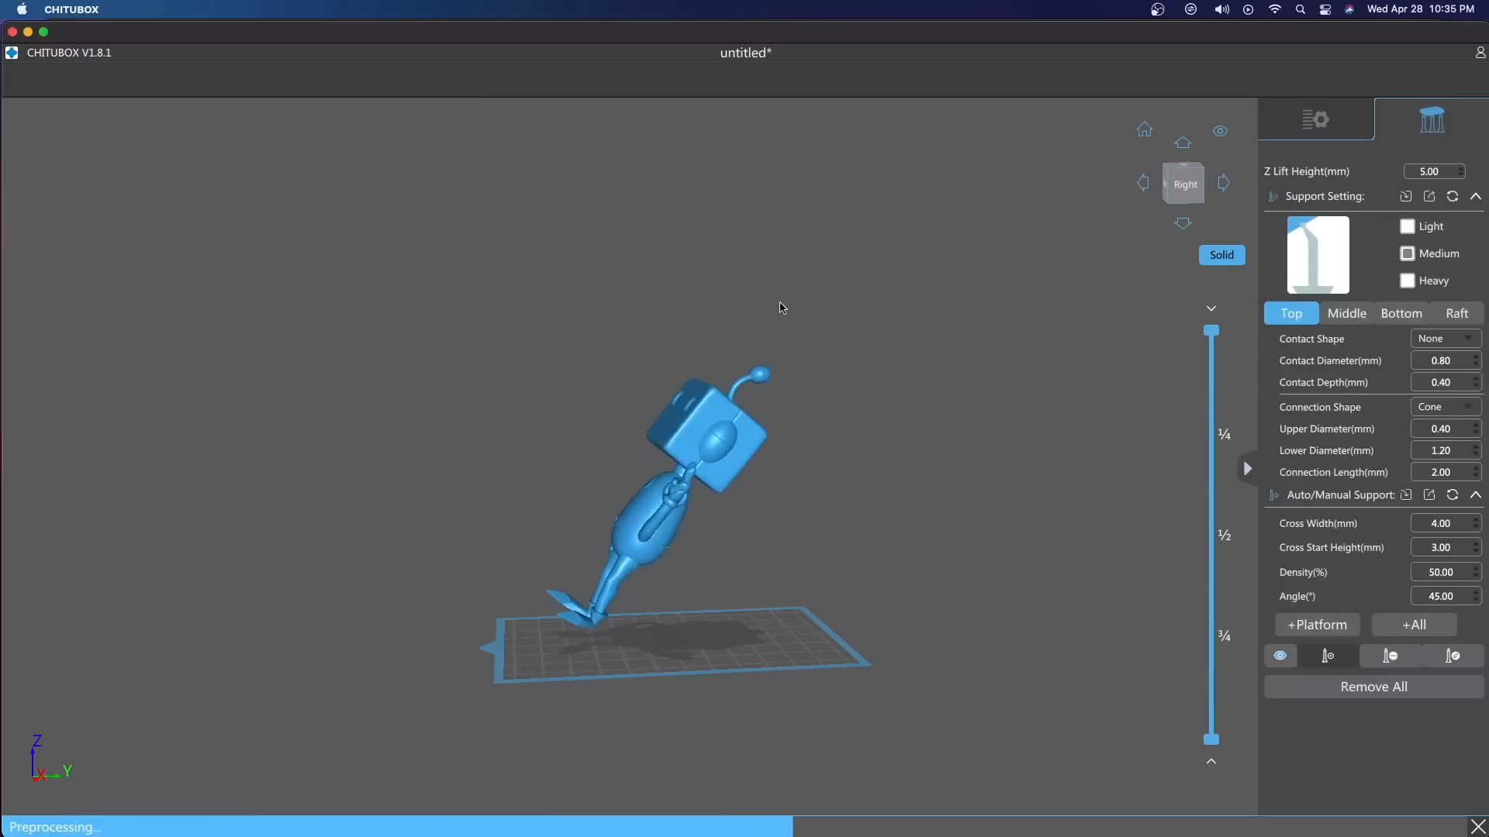
- Generate automatic platform supports for the tilted robot model
right_drag(752, 302, 1302, 464)
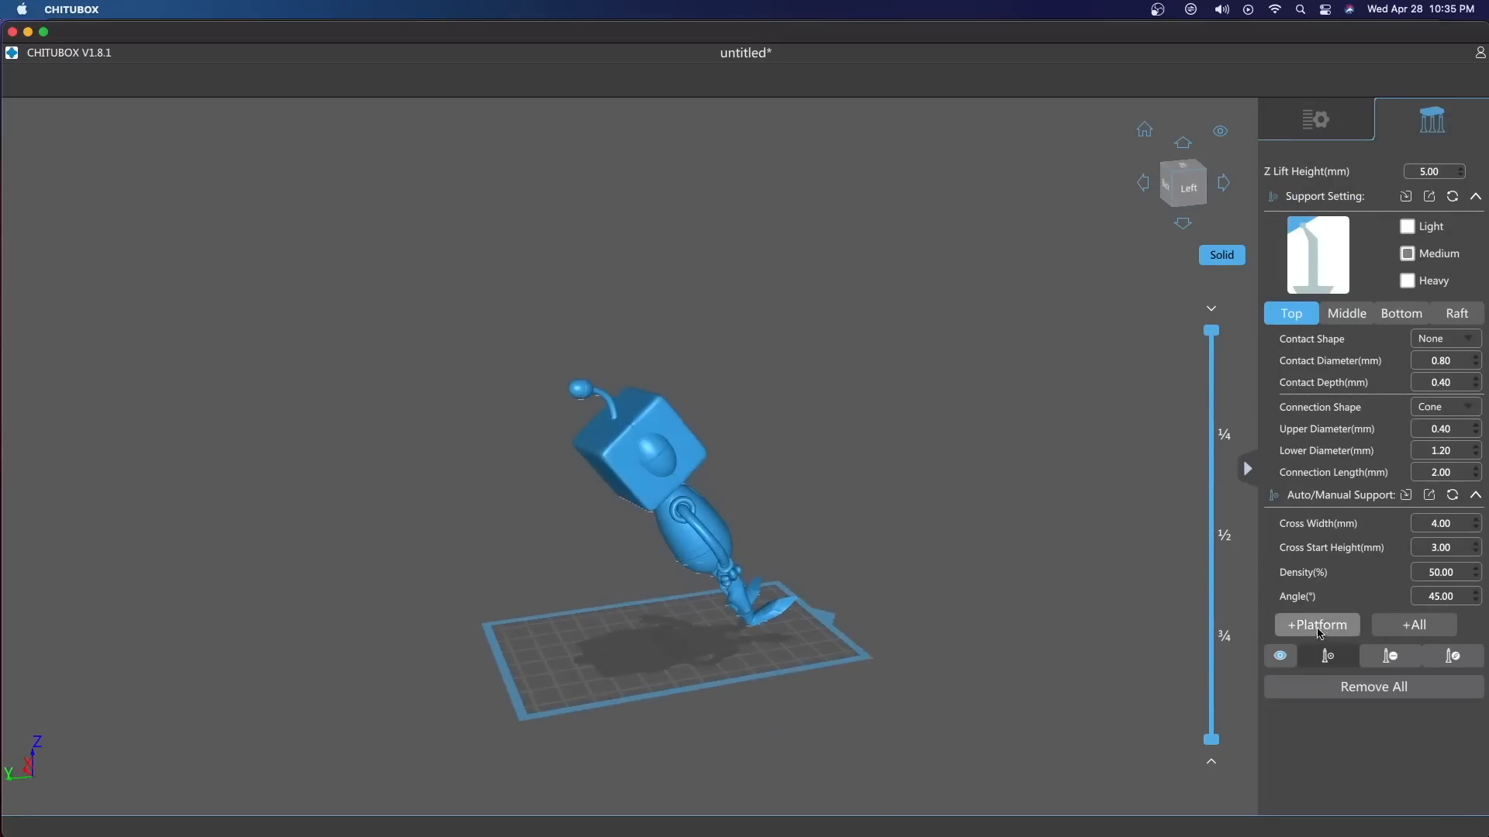
click(1318, 624)
right_drag(871, 538, 752, 532)
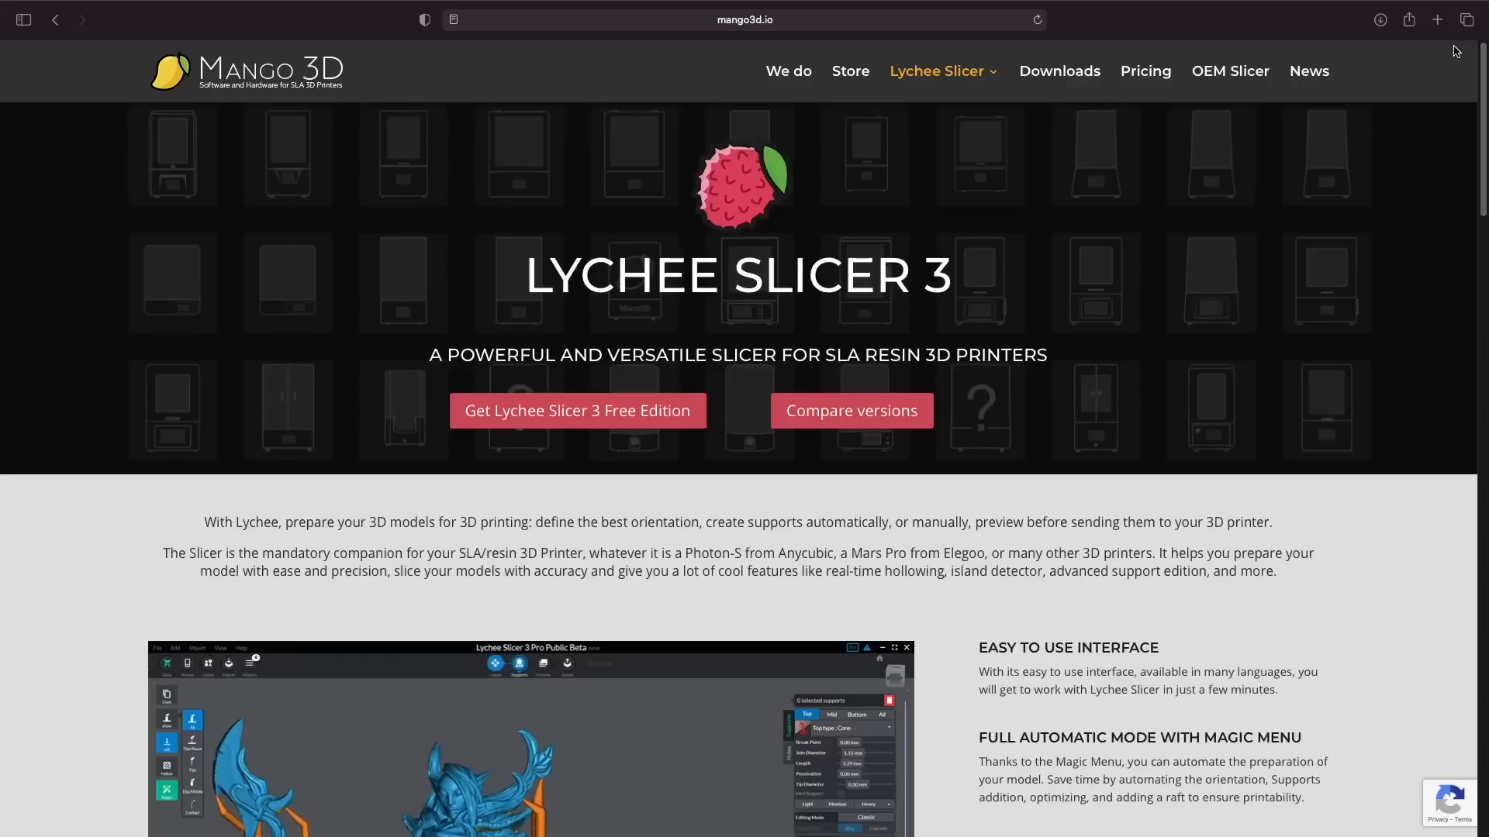
- Examine the Lychee Slicer 3 product page, covering its features, target industries and advanced support management
drag(1481, 65, 1481, 159)
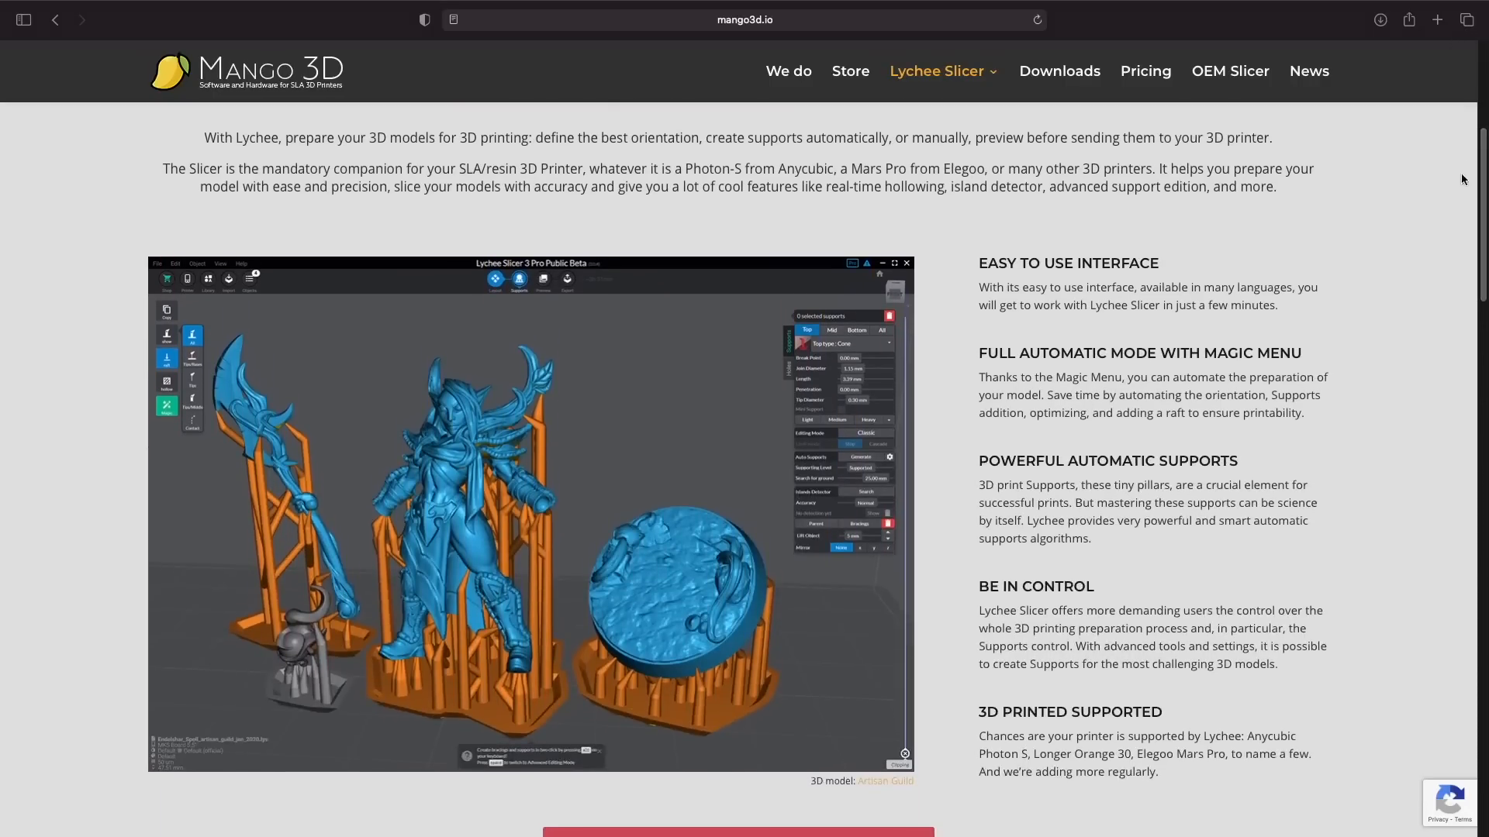
drag(1482, 217, 1485, 369)
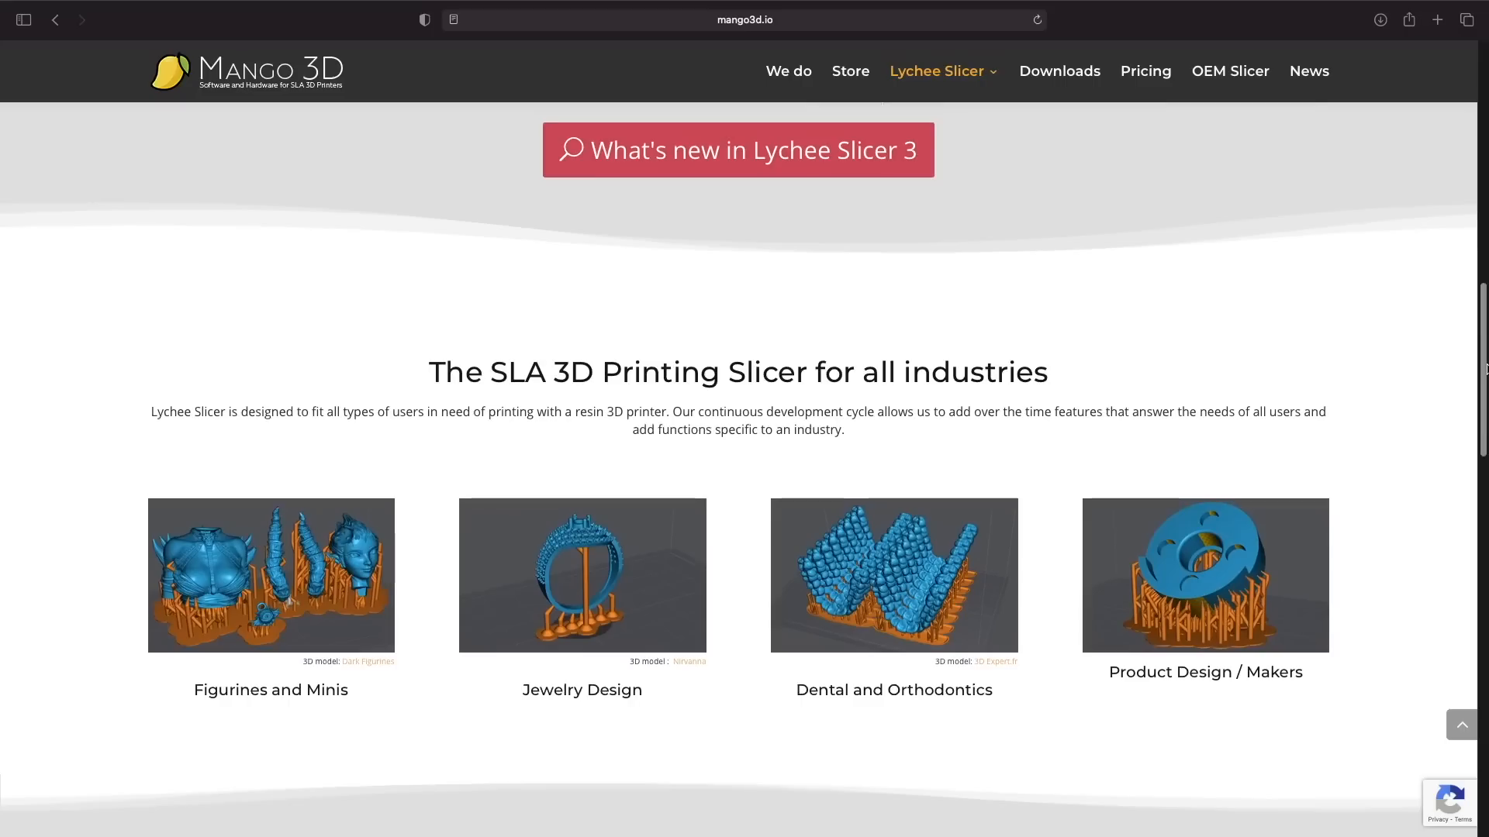
drag(1483, 306, 1485, 437)
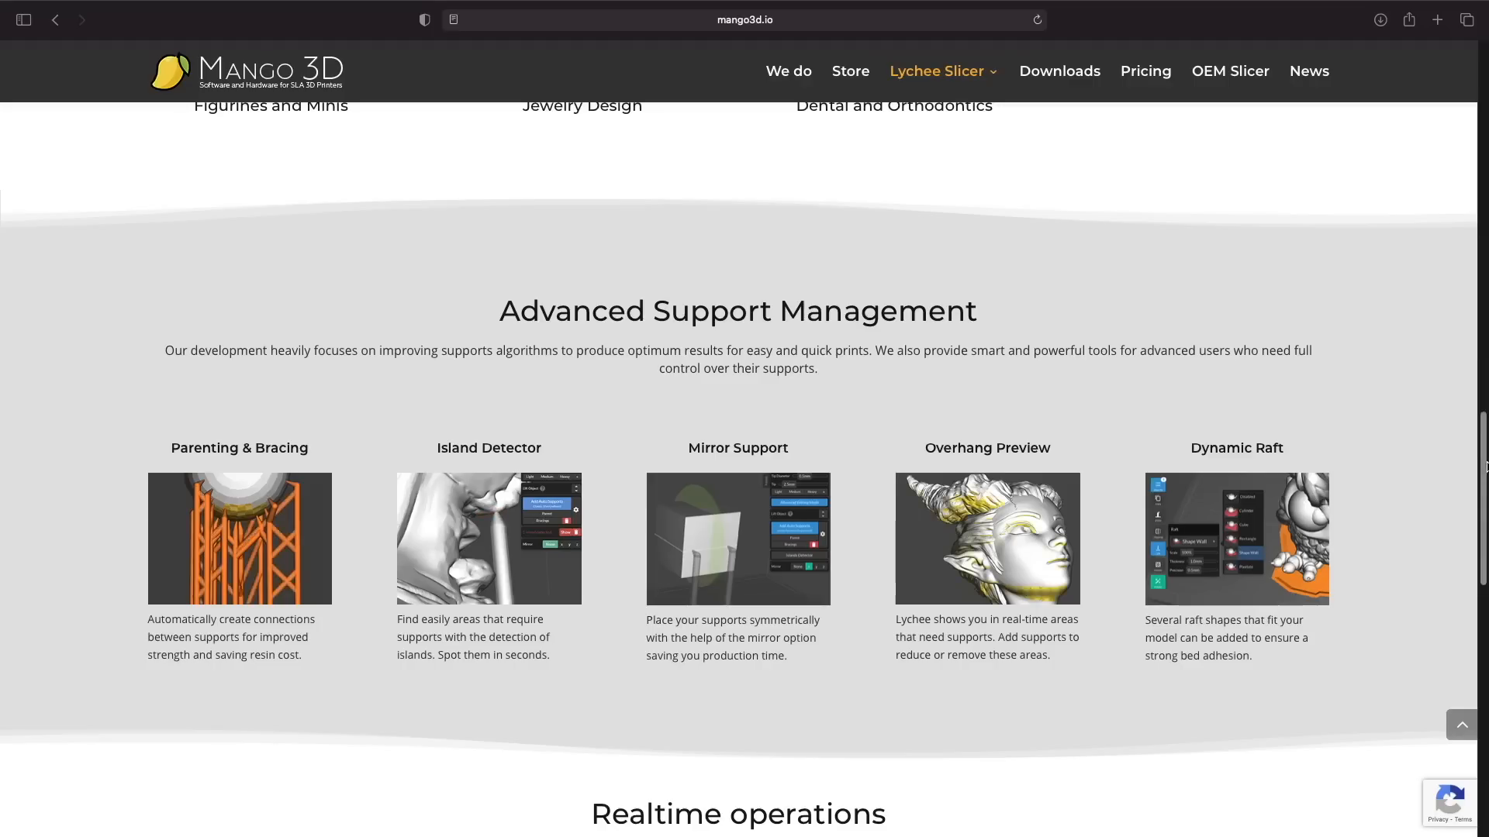
drag(1485, 459, 1485, 591)
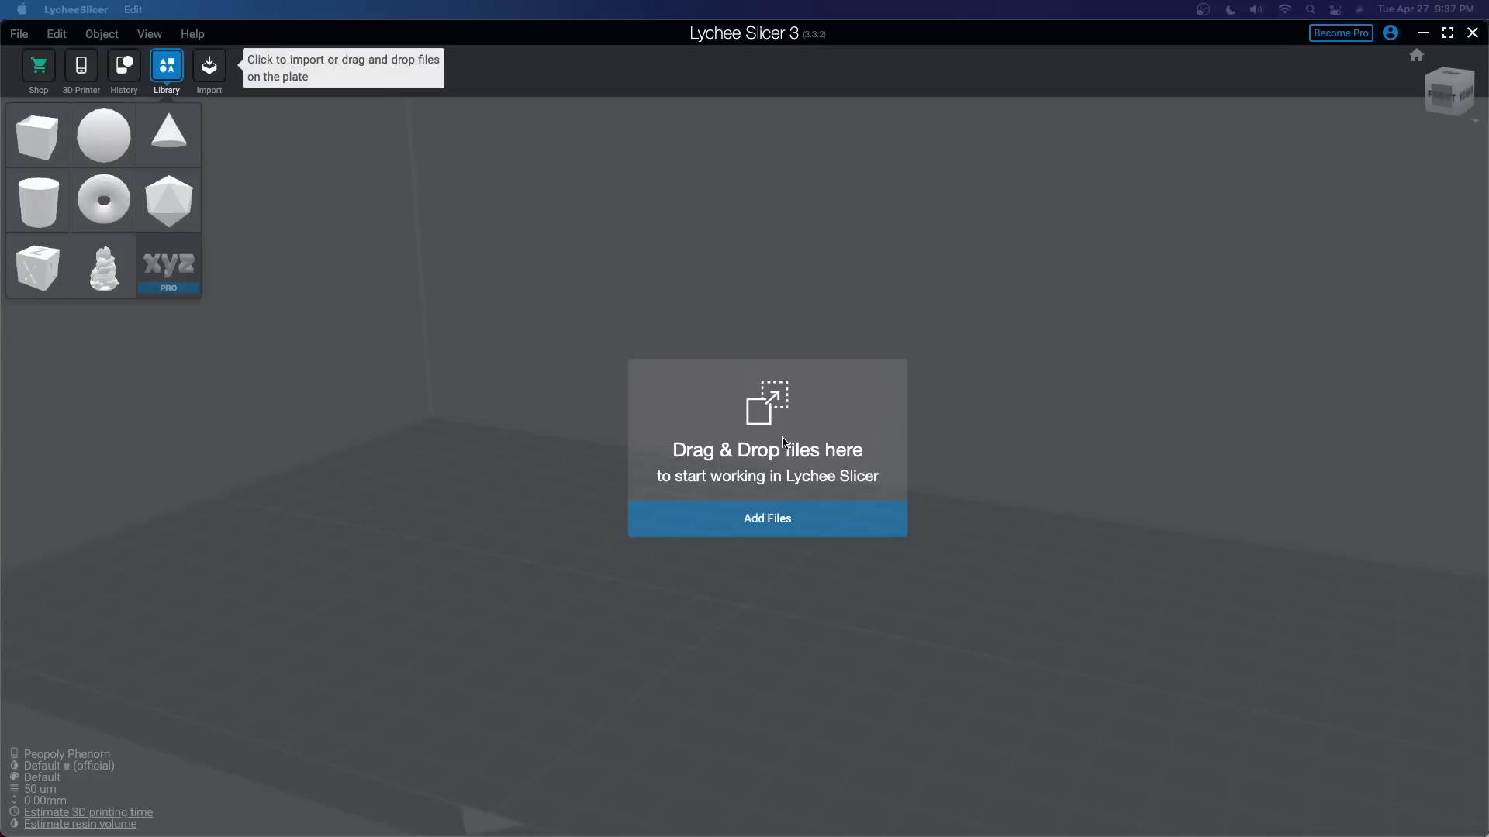
- In Lychee Slicer, review the Pro subscription benefits and the yearly and monthly plans, and close the store
click(1341, 35)
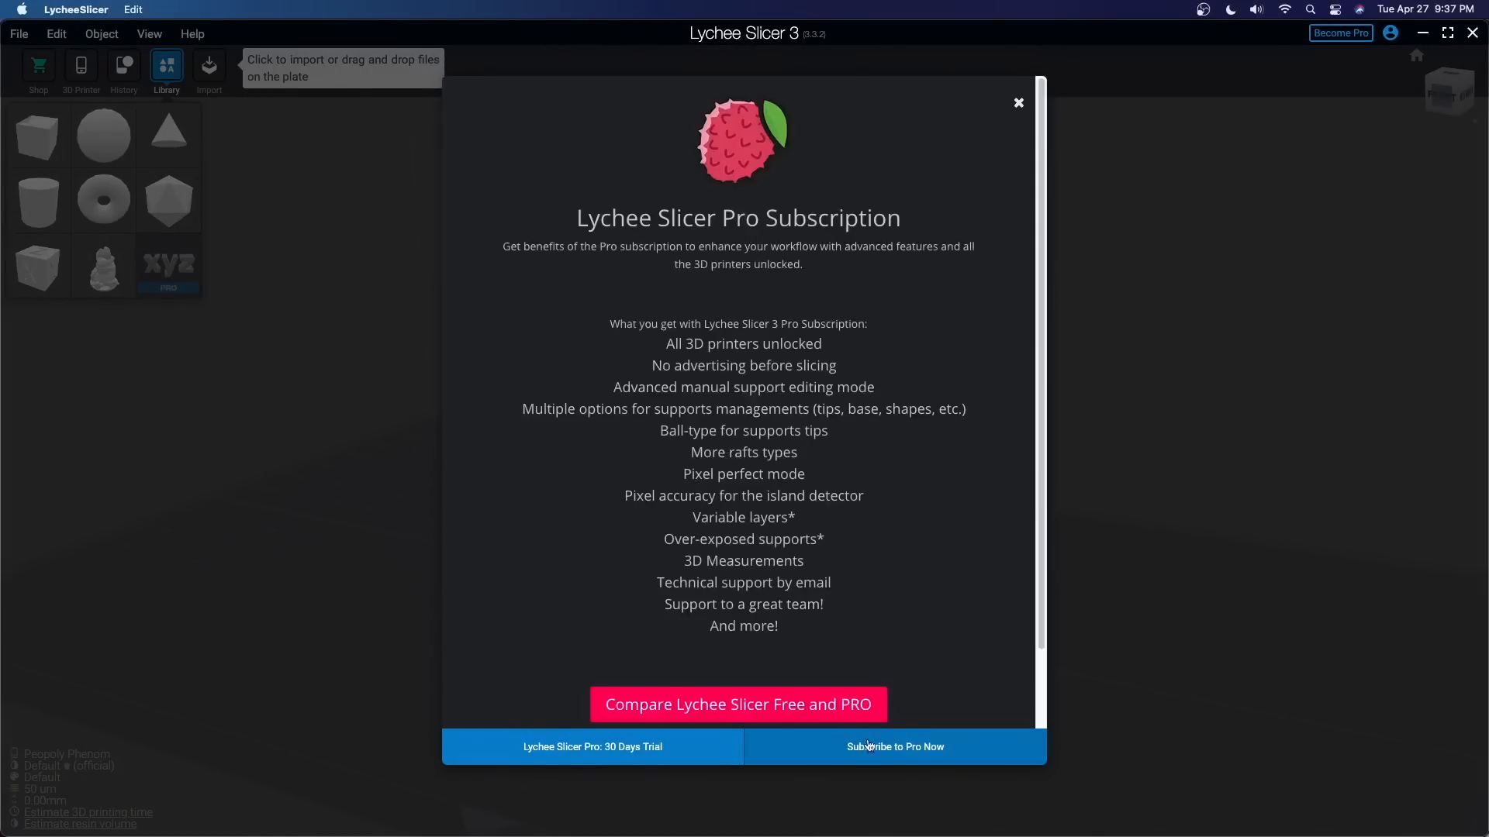
click(892, 748)
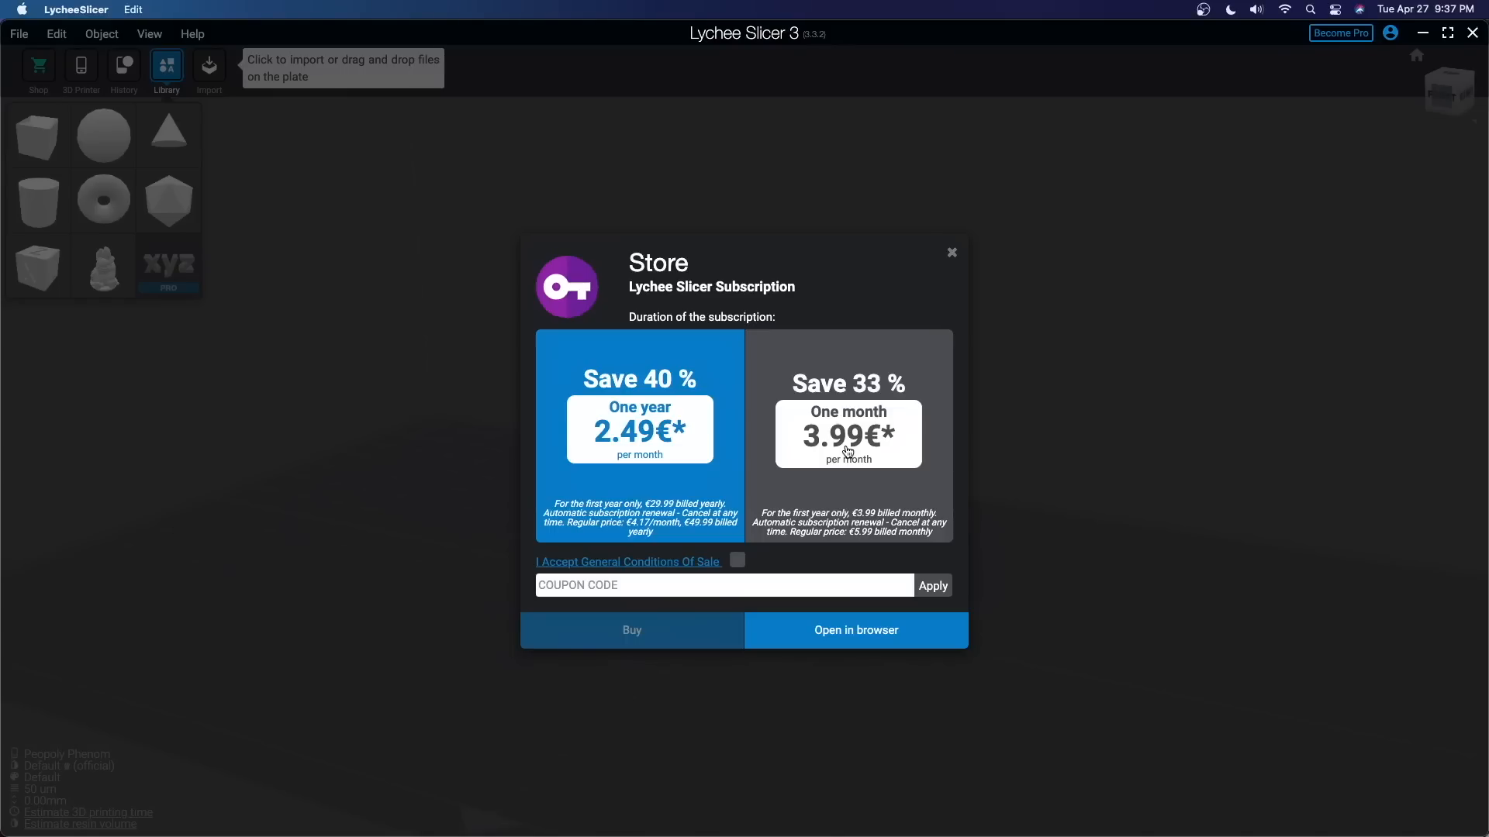
click(951, 252)
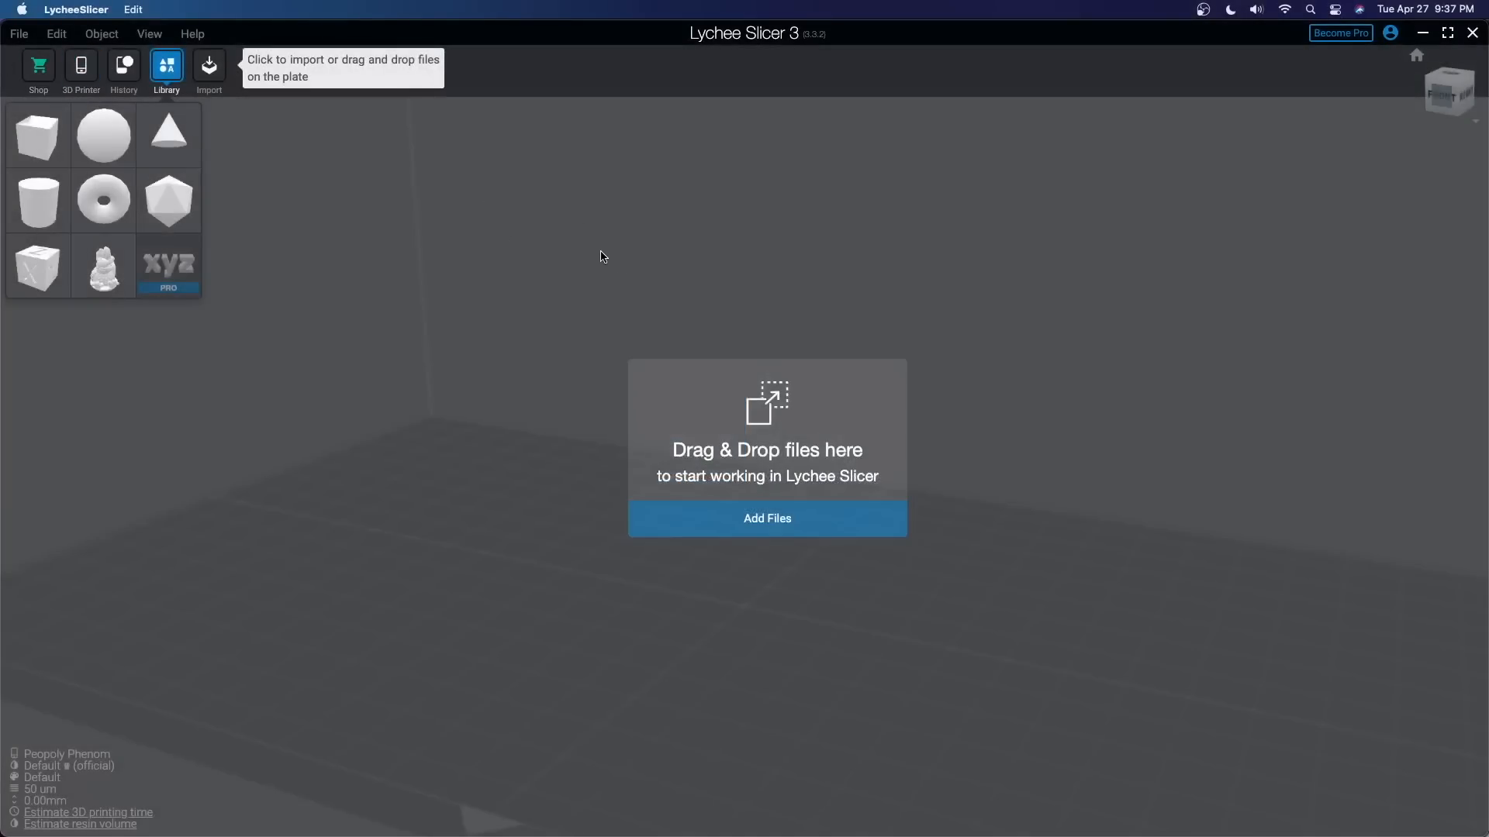
- Open the printer and resin selection and start adding a new 3D printer
right_drag(388, 218, 423, 235)
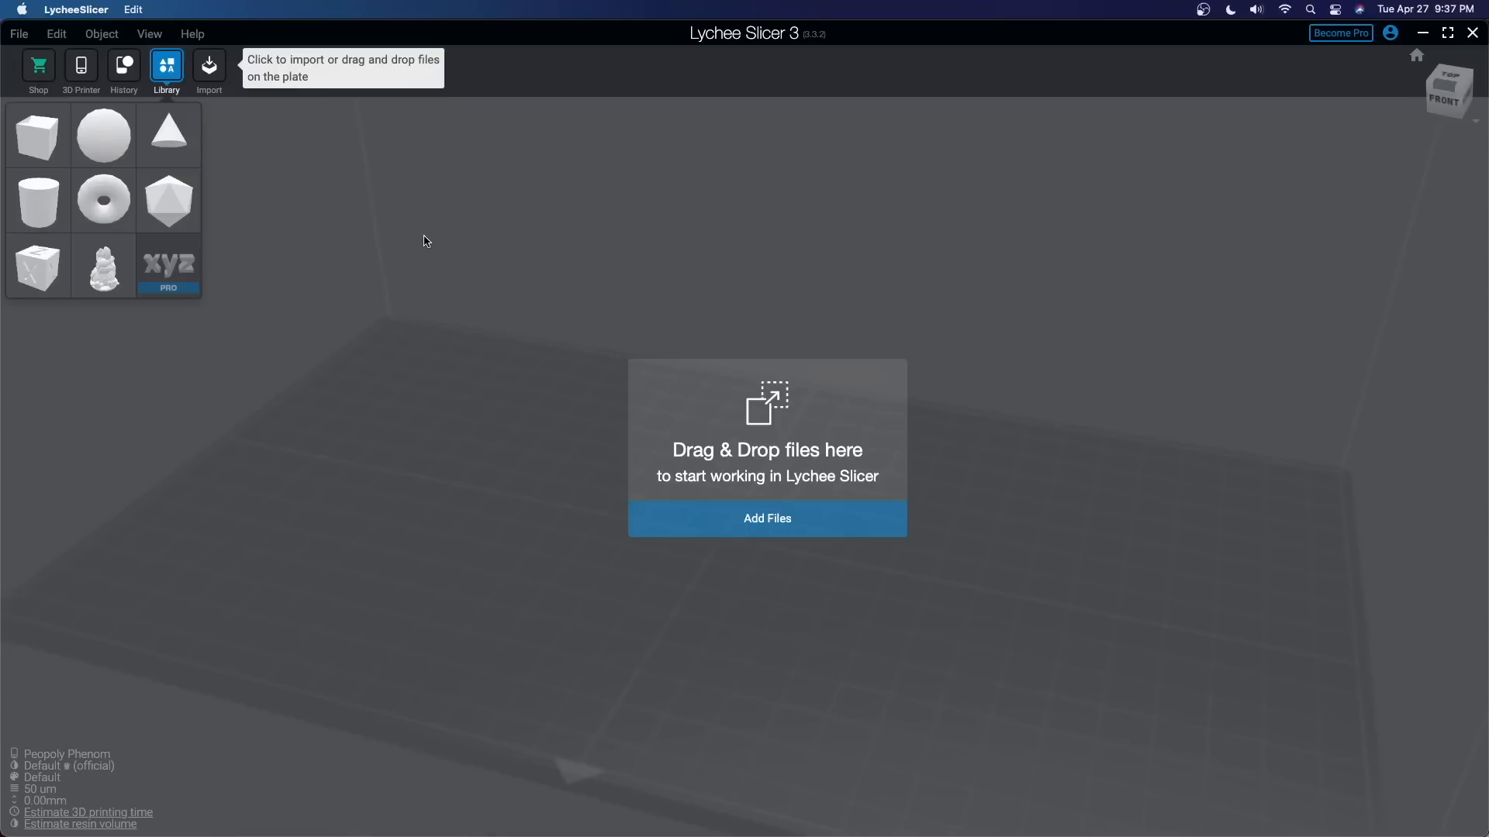
click(84, 76)
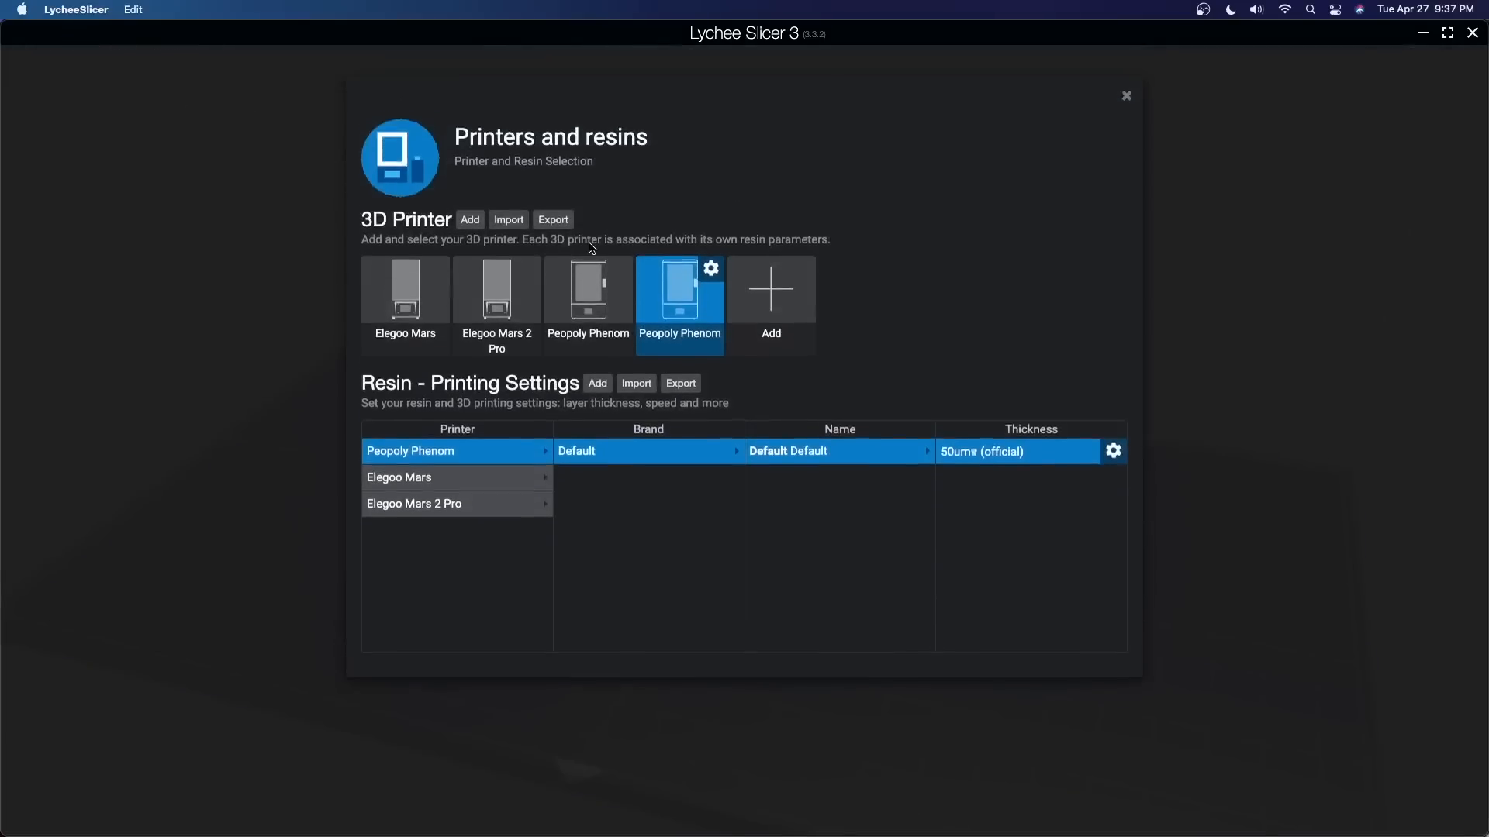
click(756, 304)
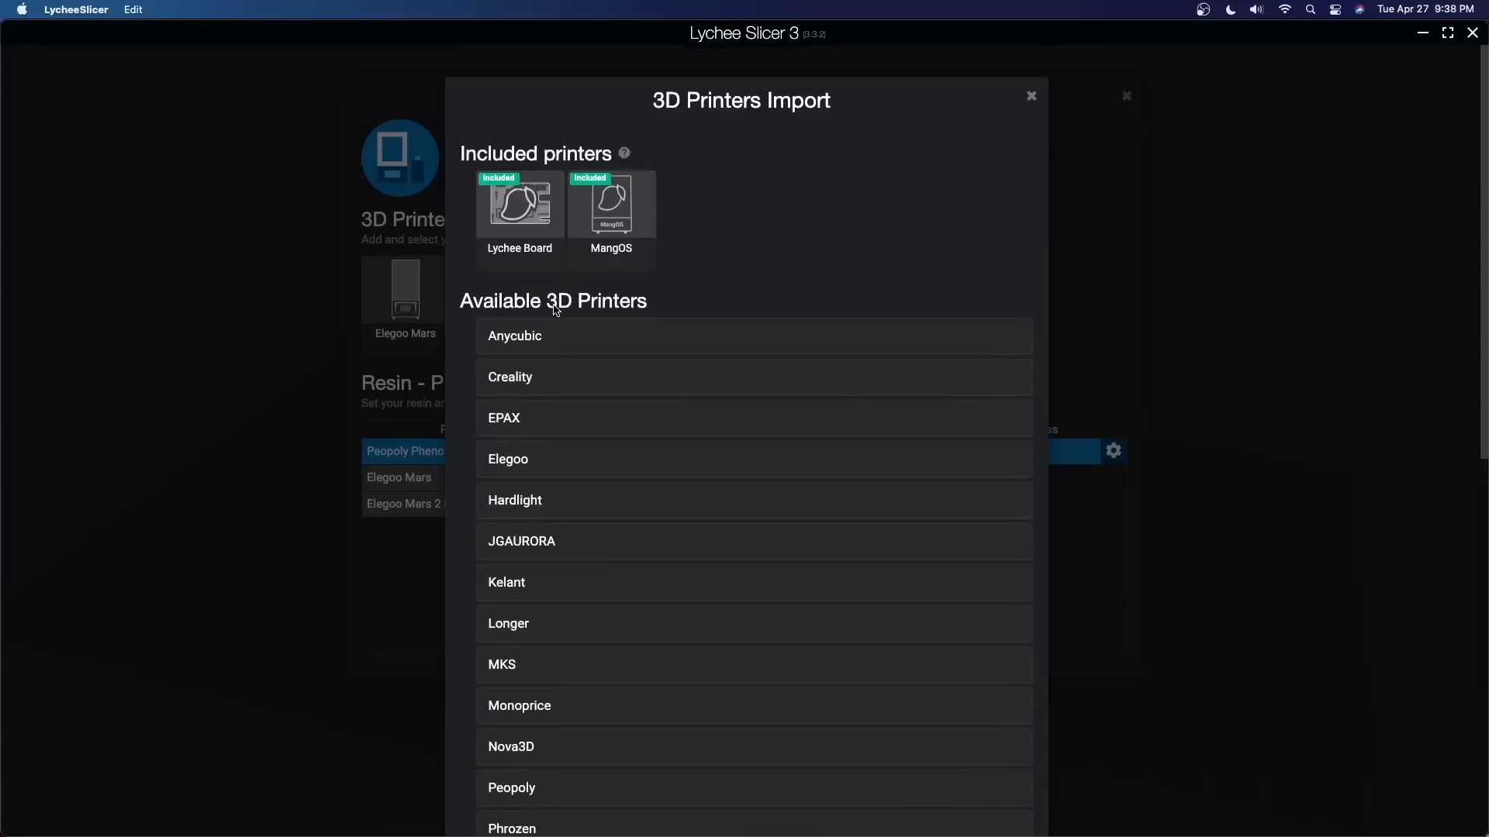
- Examine the available printer models of manufacturers such as Anycubic, Creality, EPAX, Elegoo, Kelant, Longer, Phrozen, Prusa and QIDI
click(496, 334)
scroll(516, 345, down, 5)
click(510, 302)
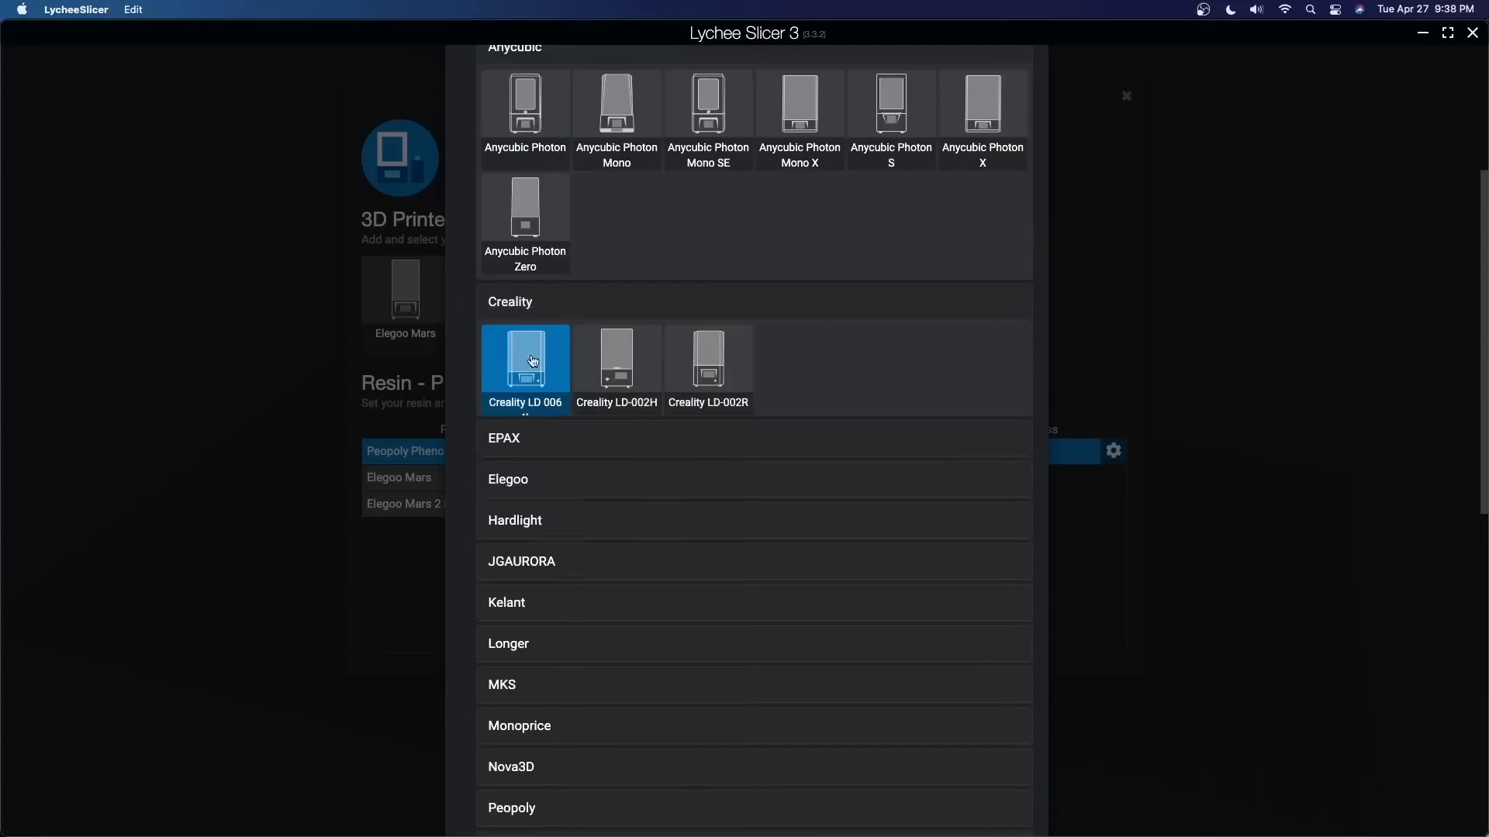
click(512, 452)
scroll(516, 450, down, 2)
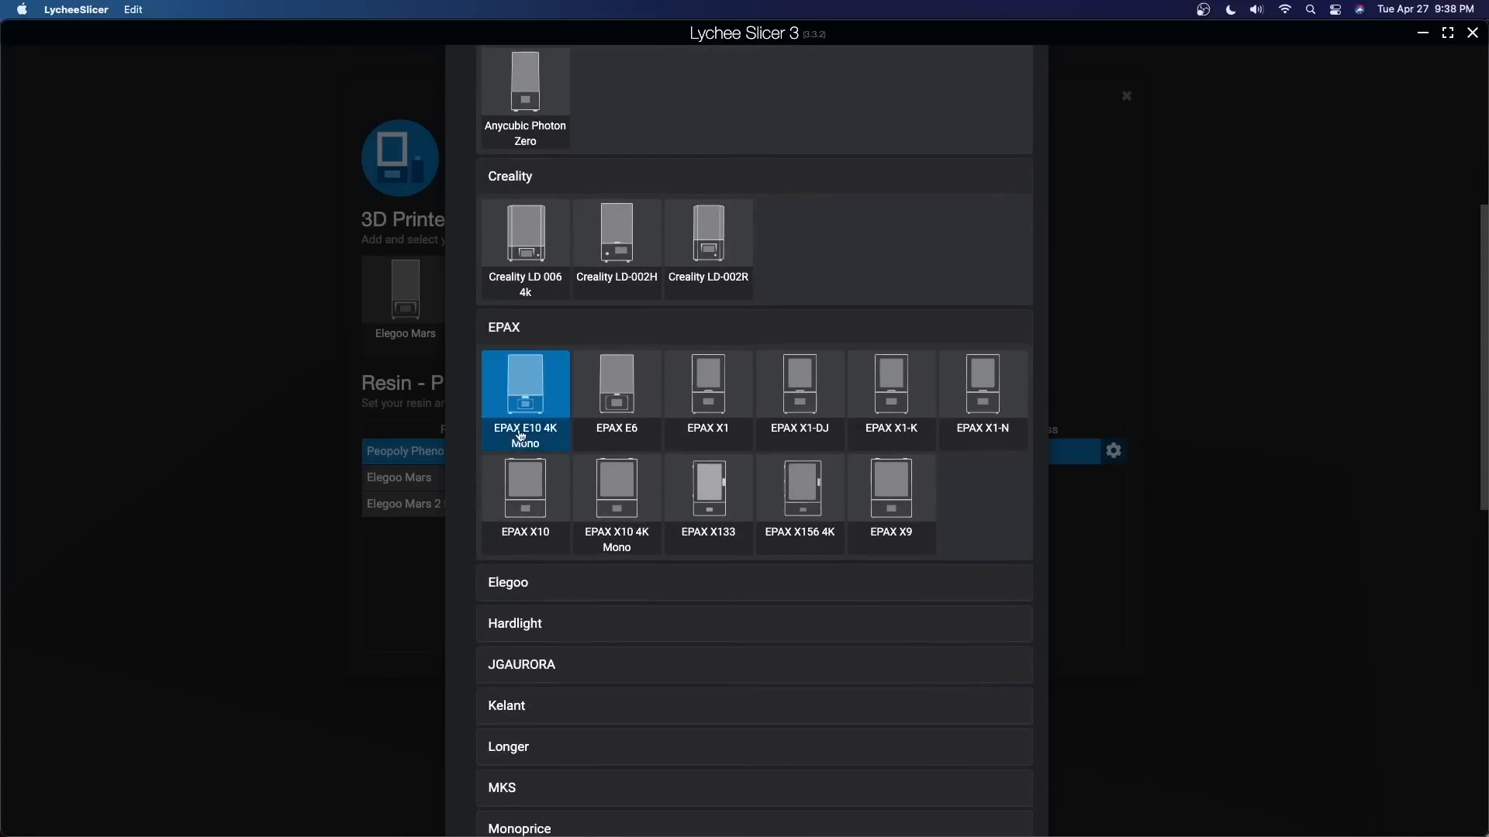
click(519, 580)
scroll(521, 589, down, 2)
click(528, 621)
scroll(527, 620, down, 2)
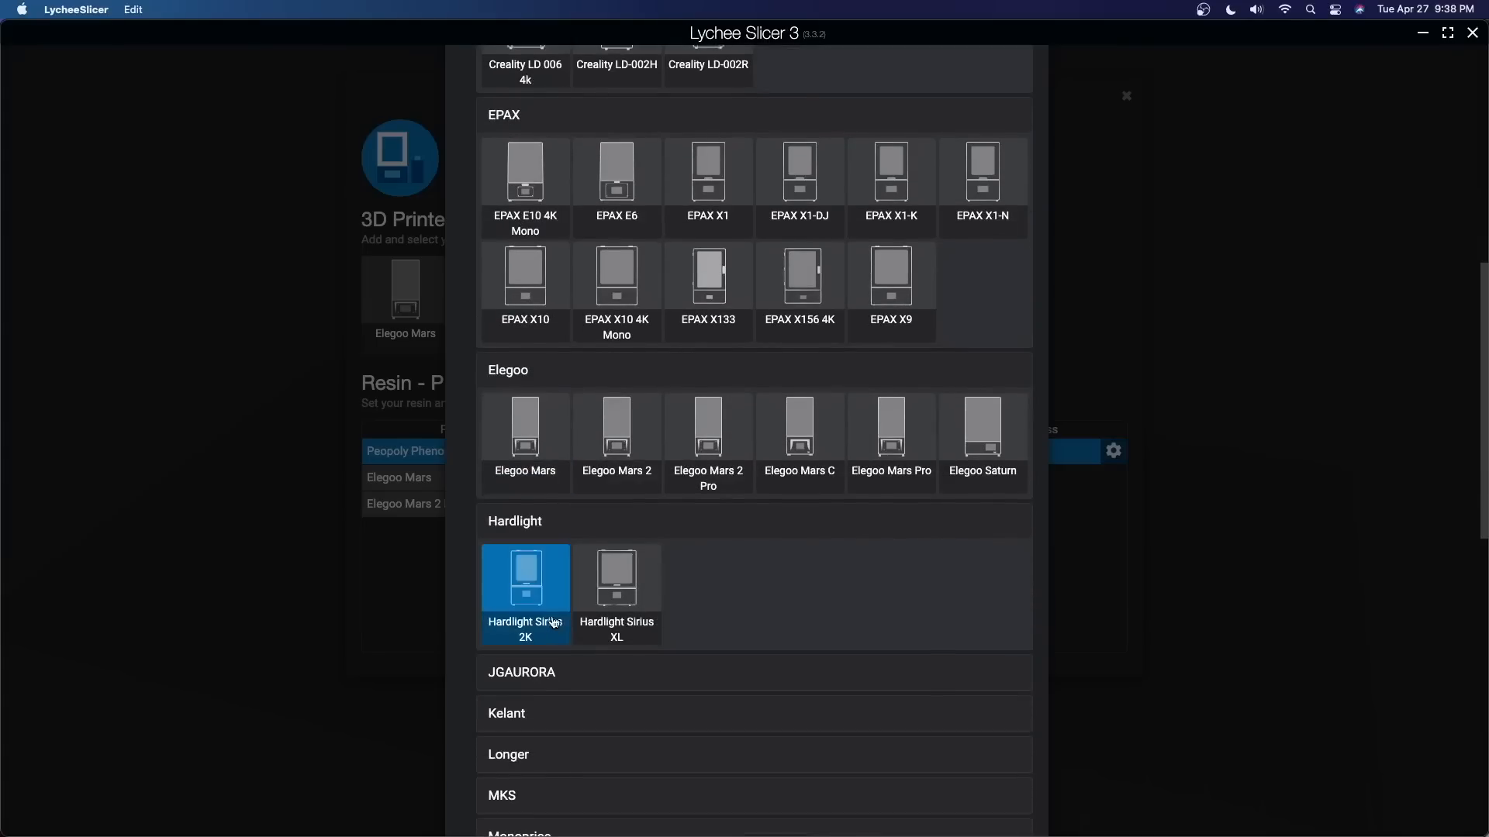
click(535, 682)
scroll(543, 667, down, 4)
click(518, 571)
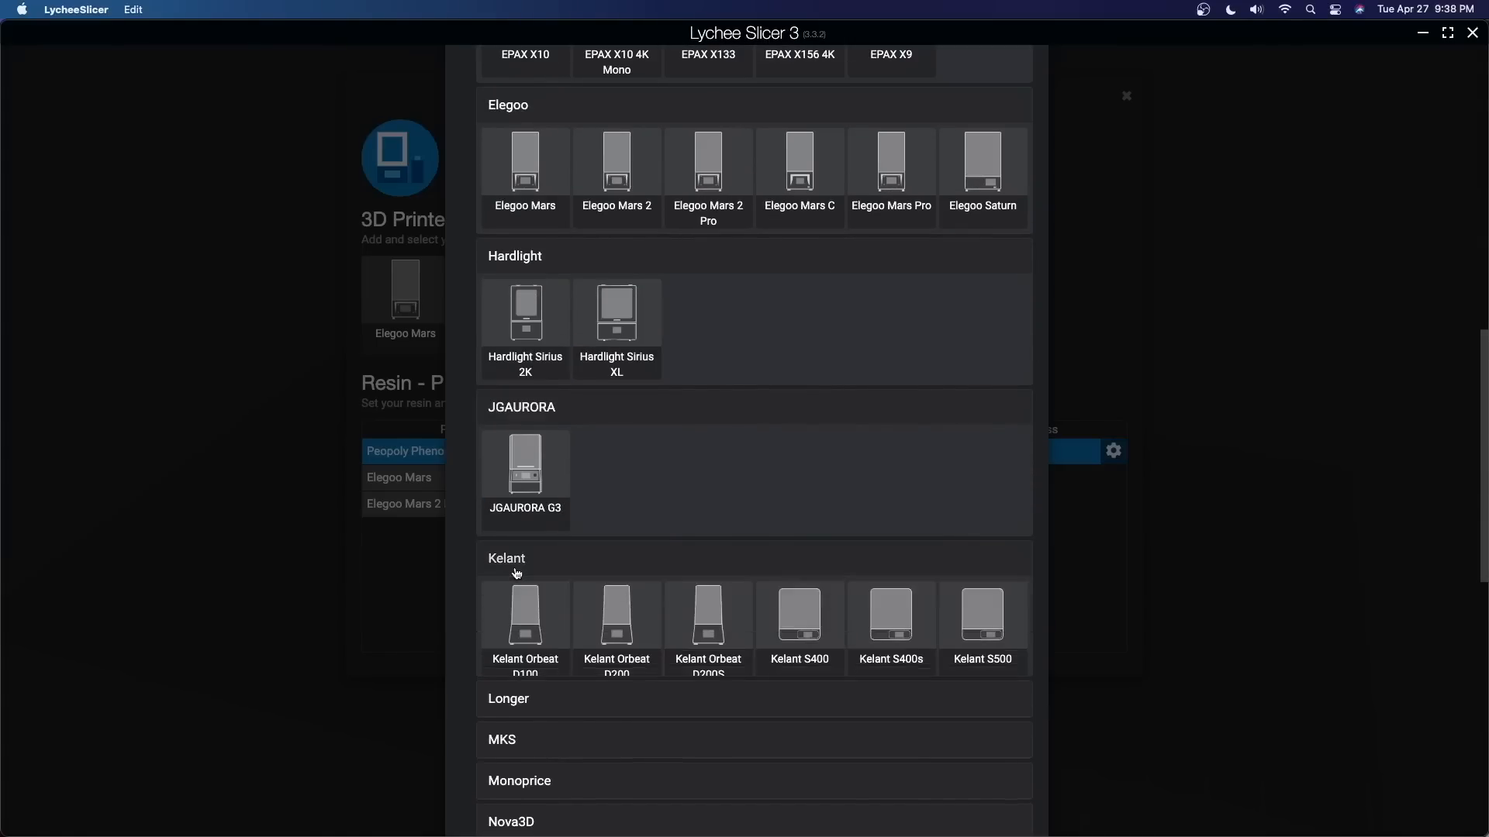
scroll(518, 593, down, 1)
click(513, 683)
scroll(512, 678, down, 5)
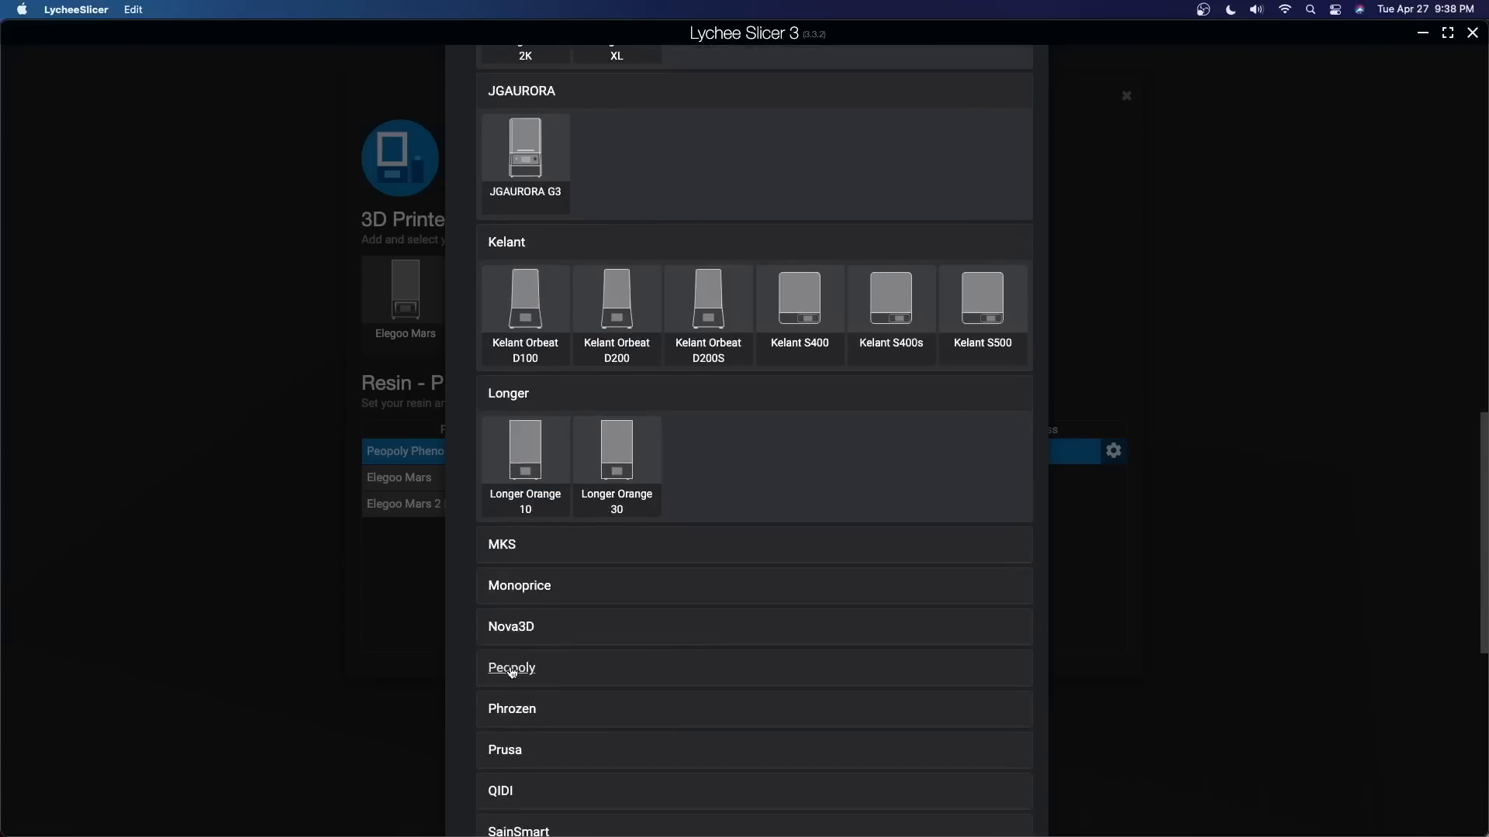
click(507, 679)
scroll(481, 656, down, 4)
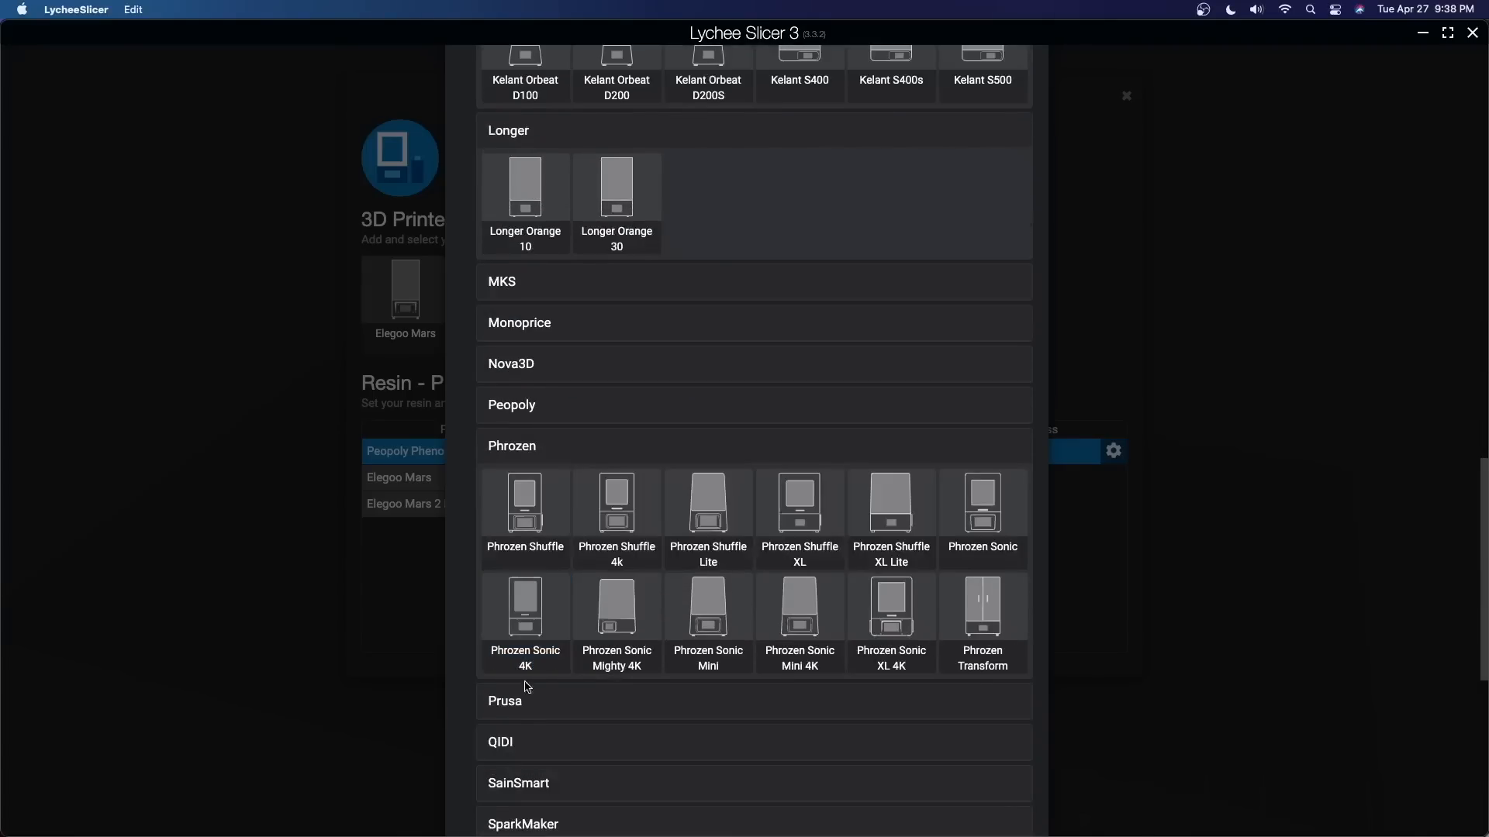
click(541, 711)
scroll(541, 711, down, 5)
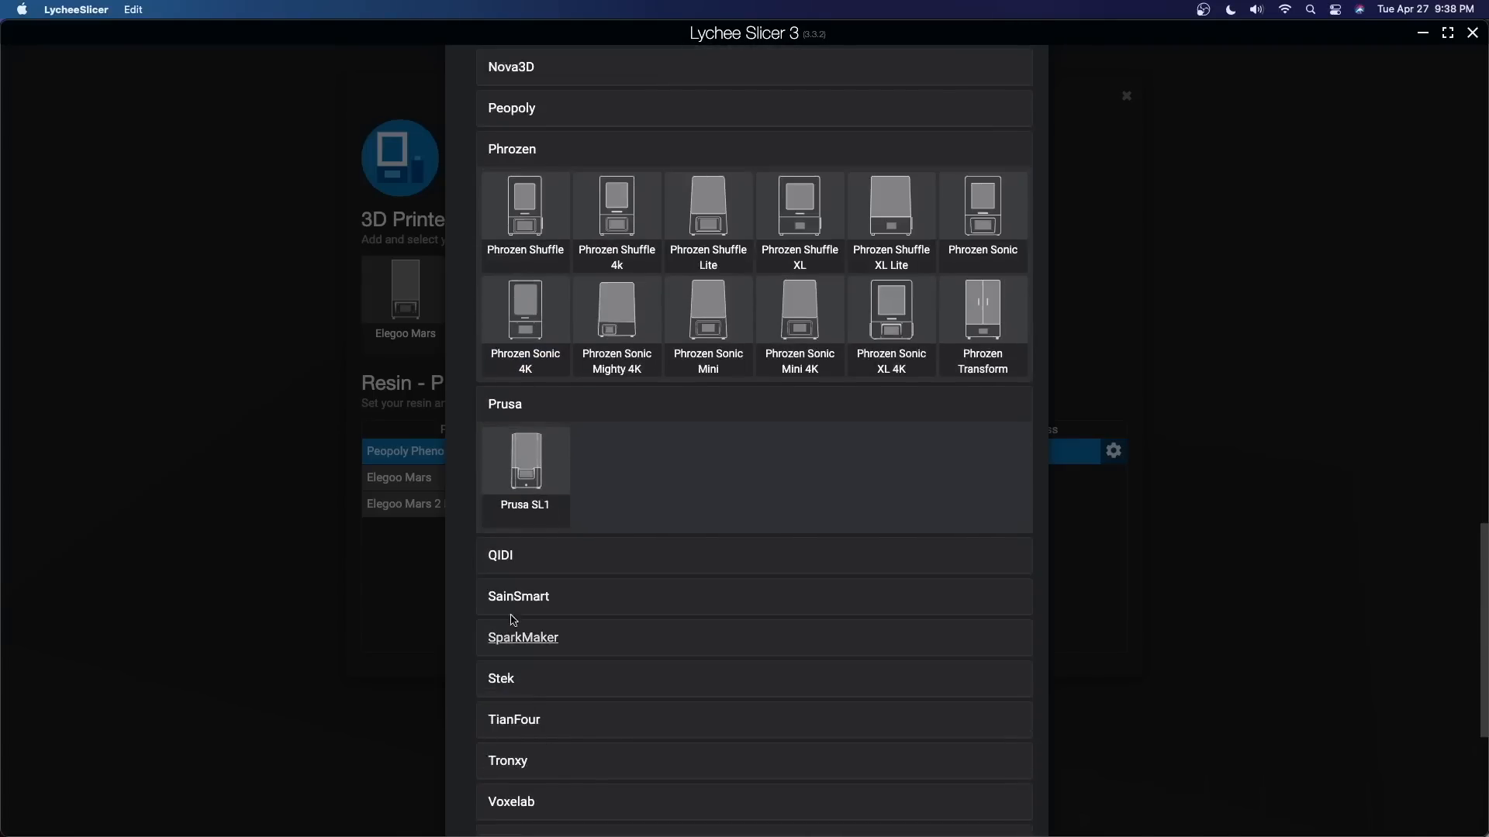
click(502, 659)
scroll(543, 690, down, 2)
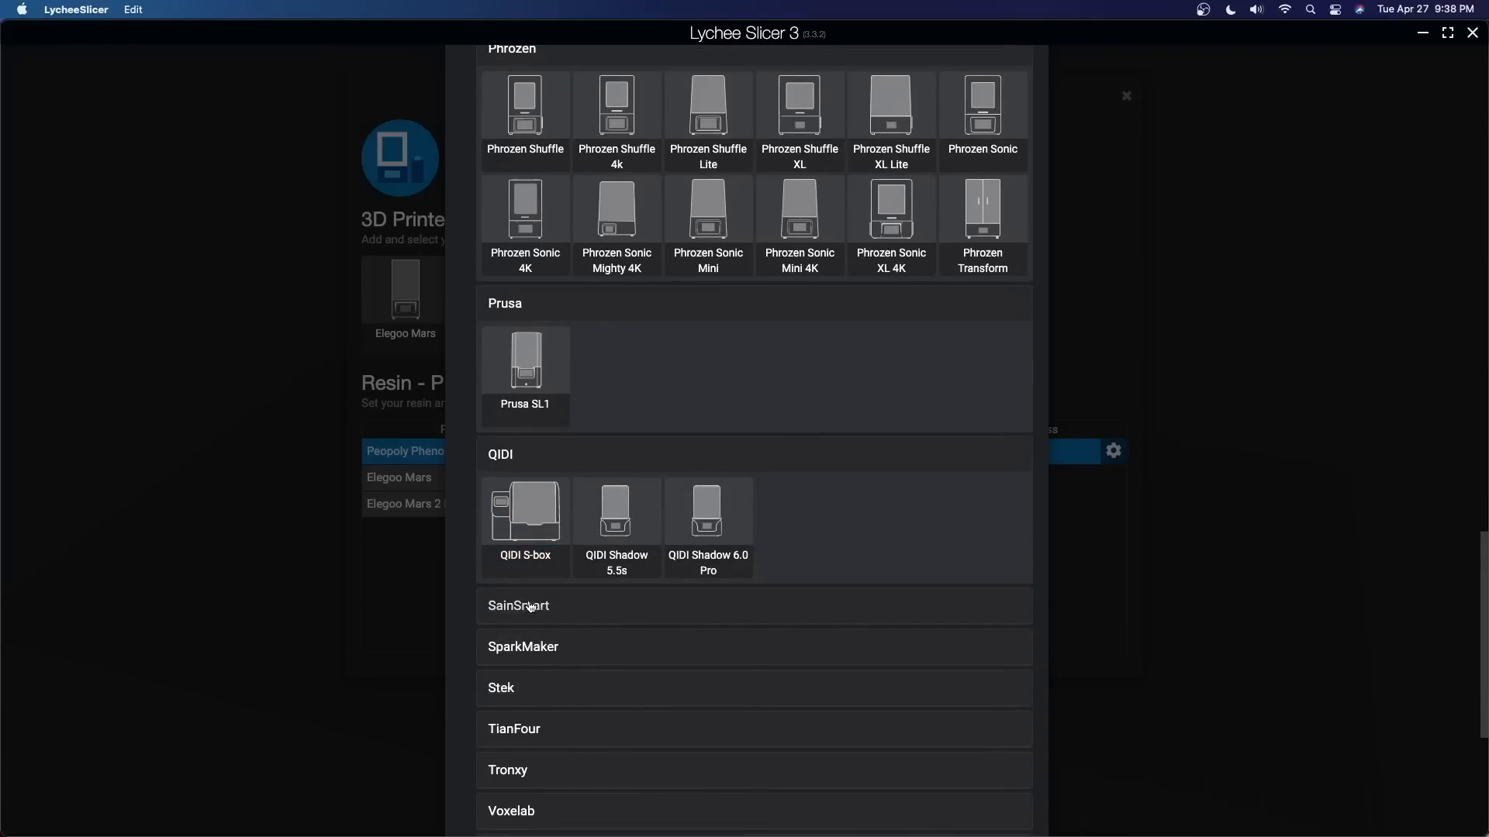
click(518, 604)
scroll(597, 673, up, 14)
scroll(608, 670, up, 10)
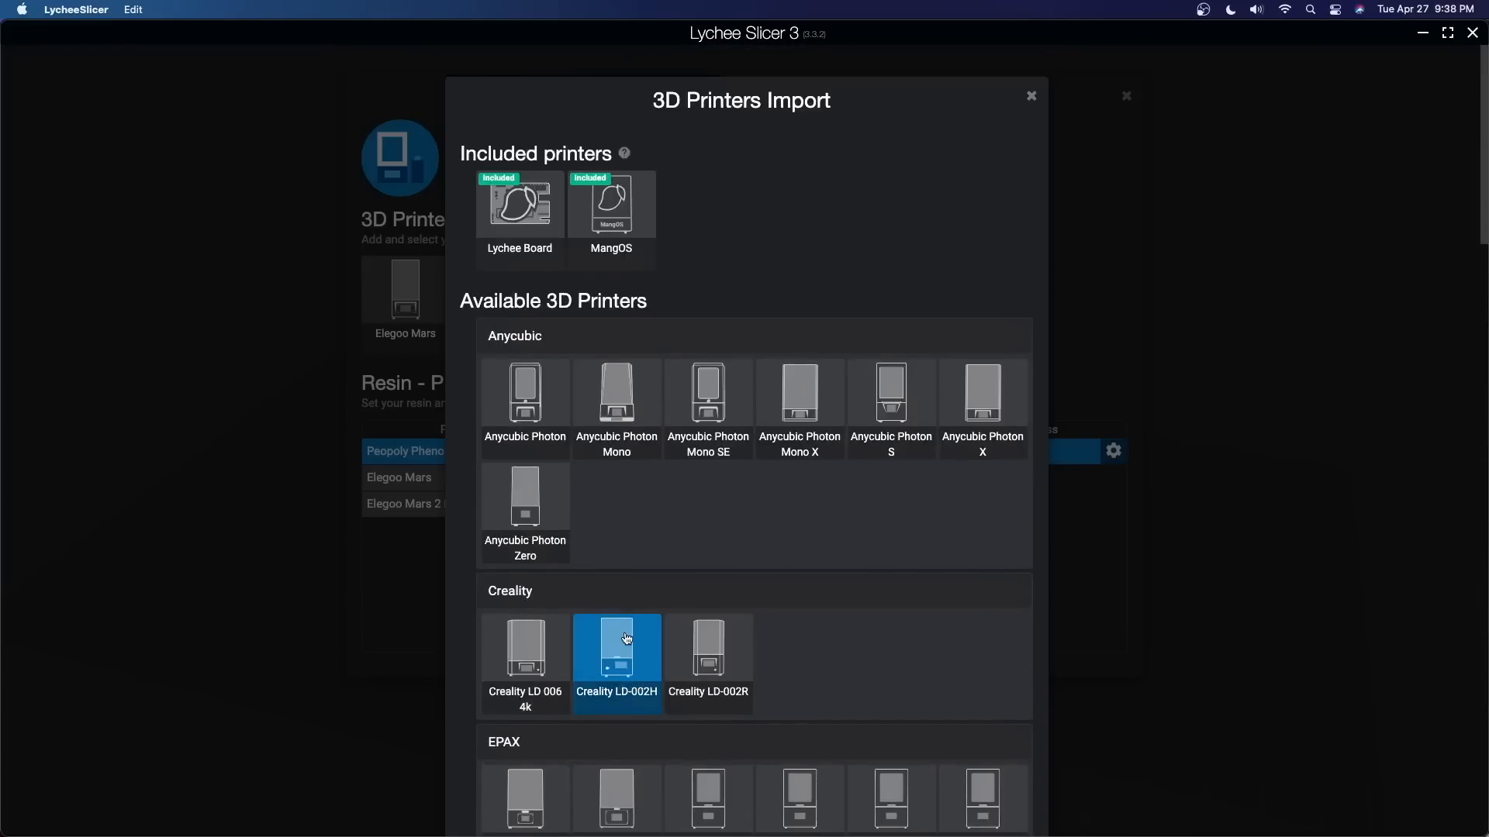
- Add the Peopoly Phenom from the Peopoly printer models
scroll(627, 638, down, 14)
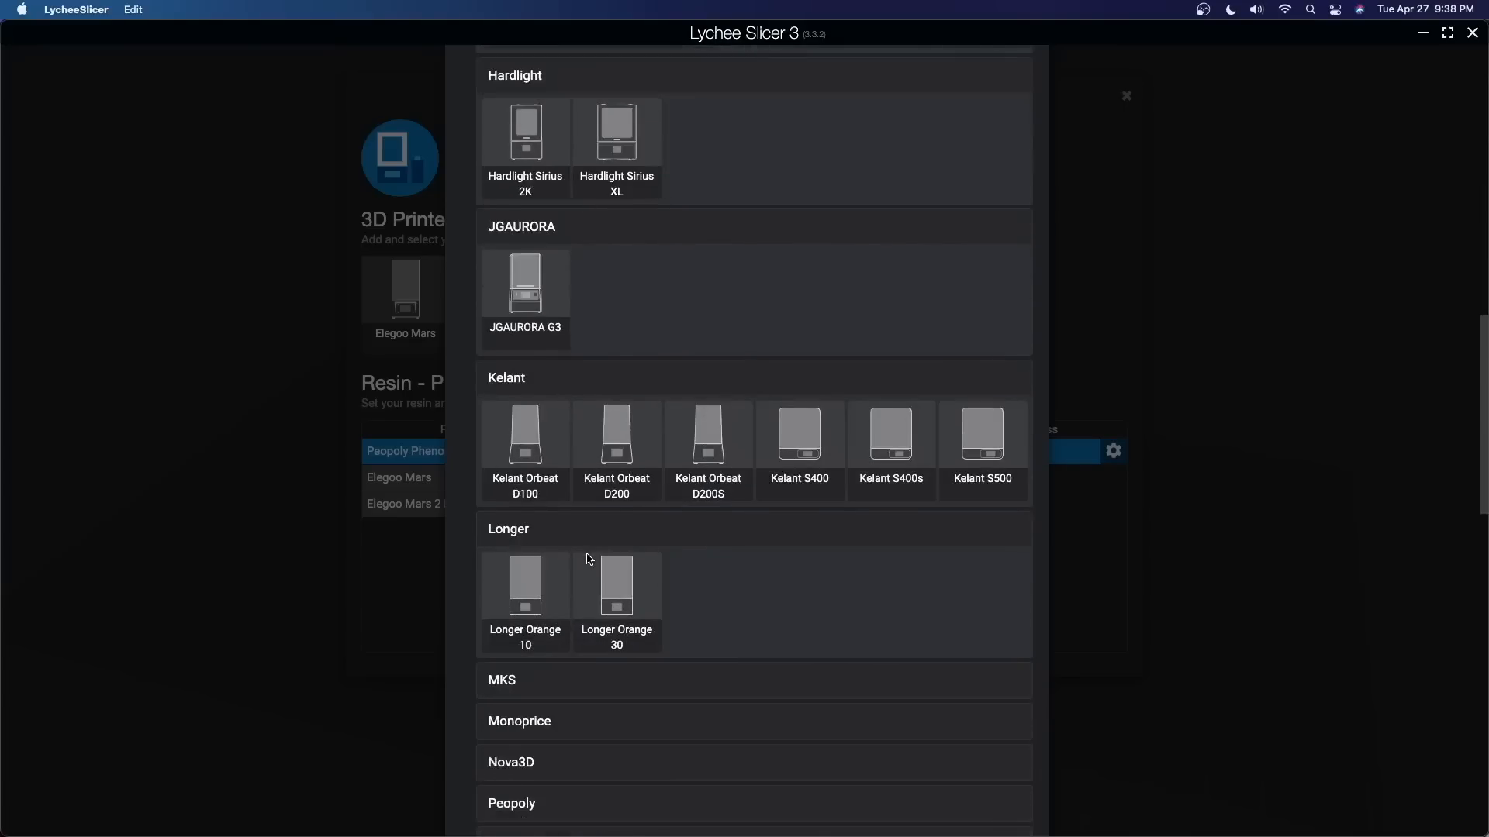
scroll(589, 558, down, 6)
click(530, 357)
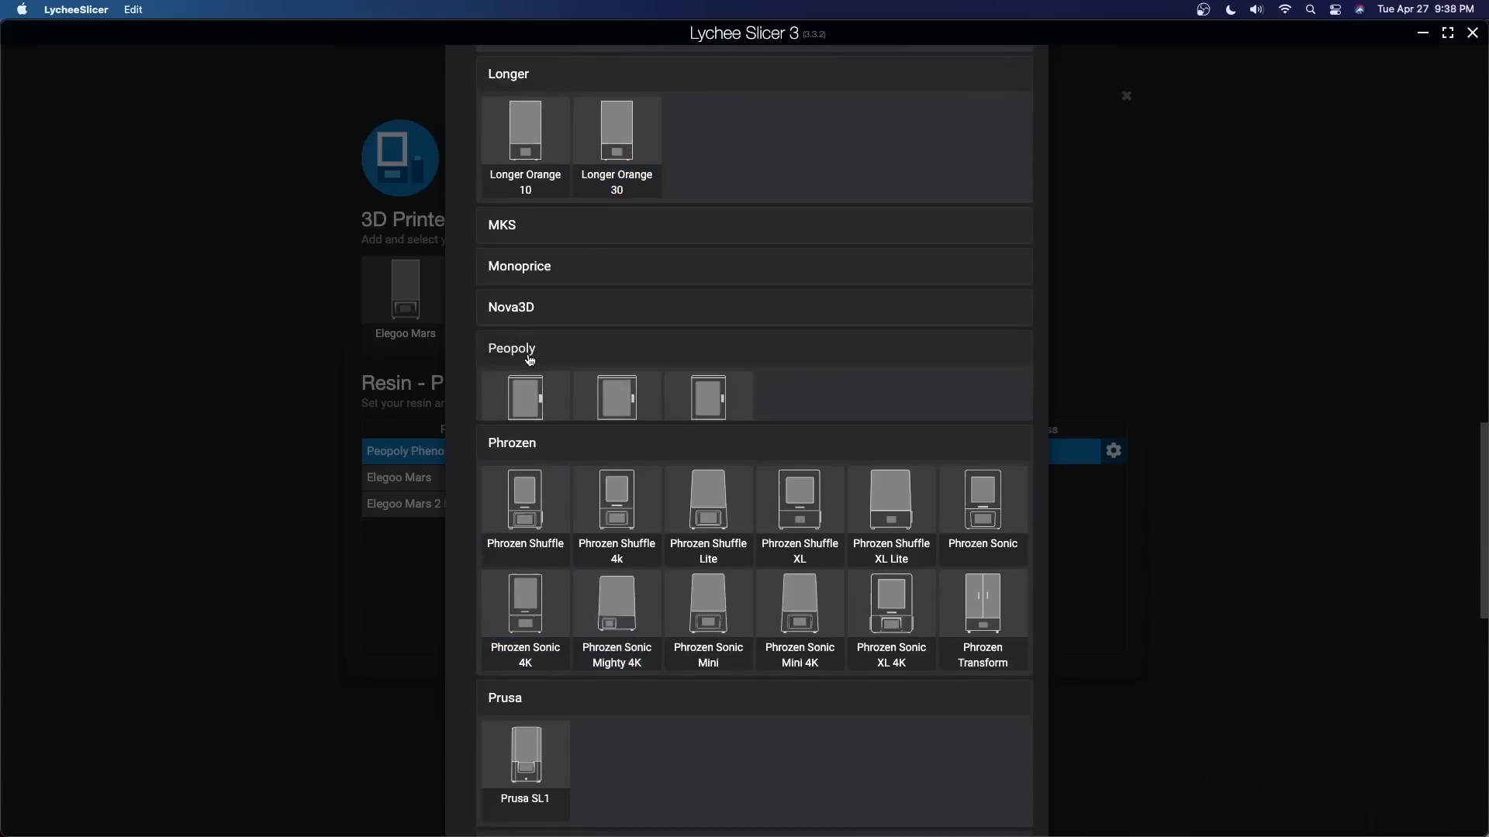
click(526, 425)
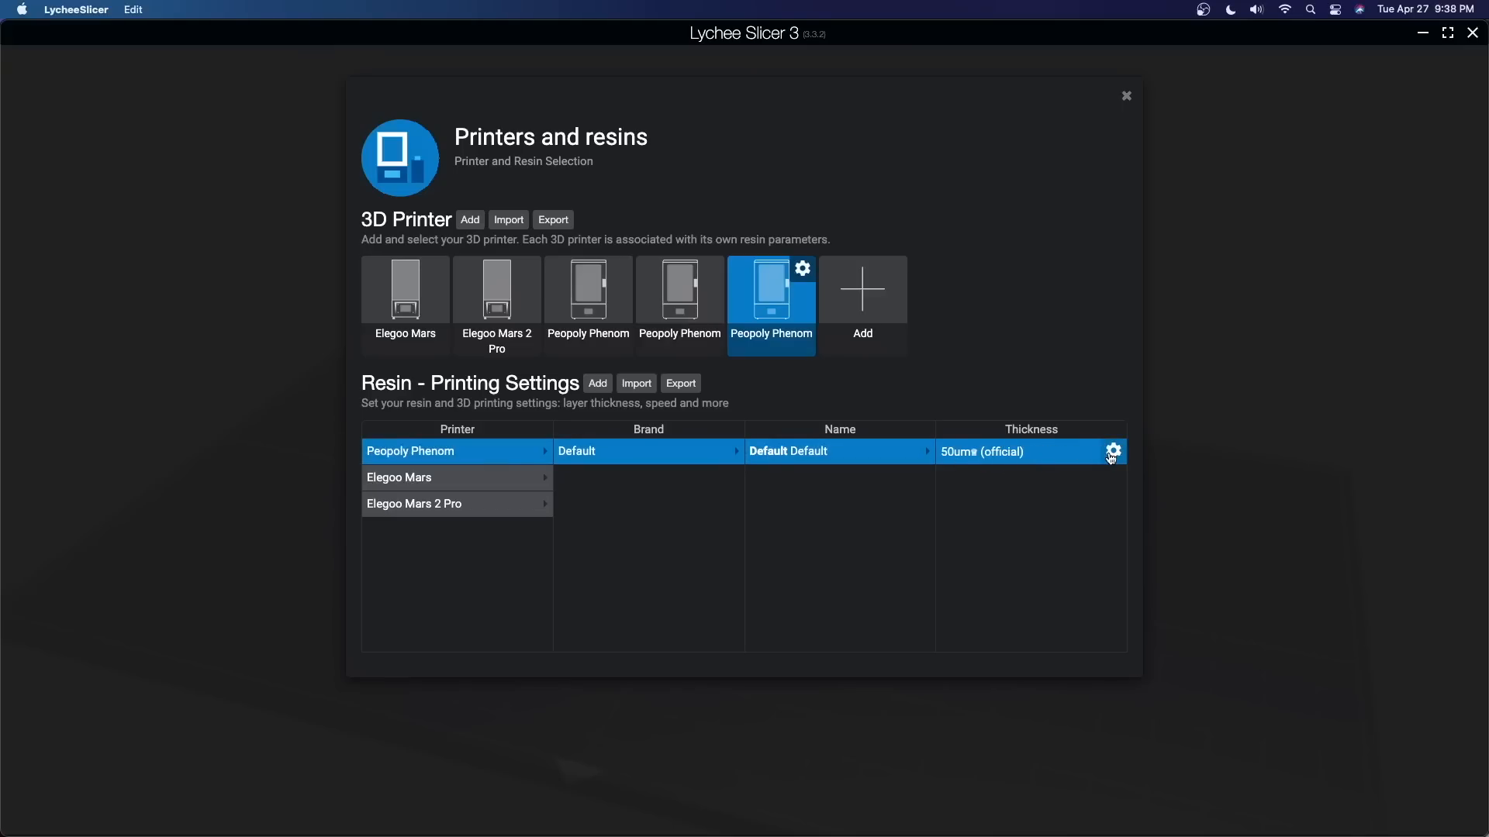
- Review the Peopoly Phenom's default 50 um resin settings and close the printer and resin selection
click(1113, 453)
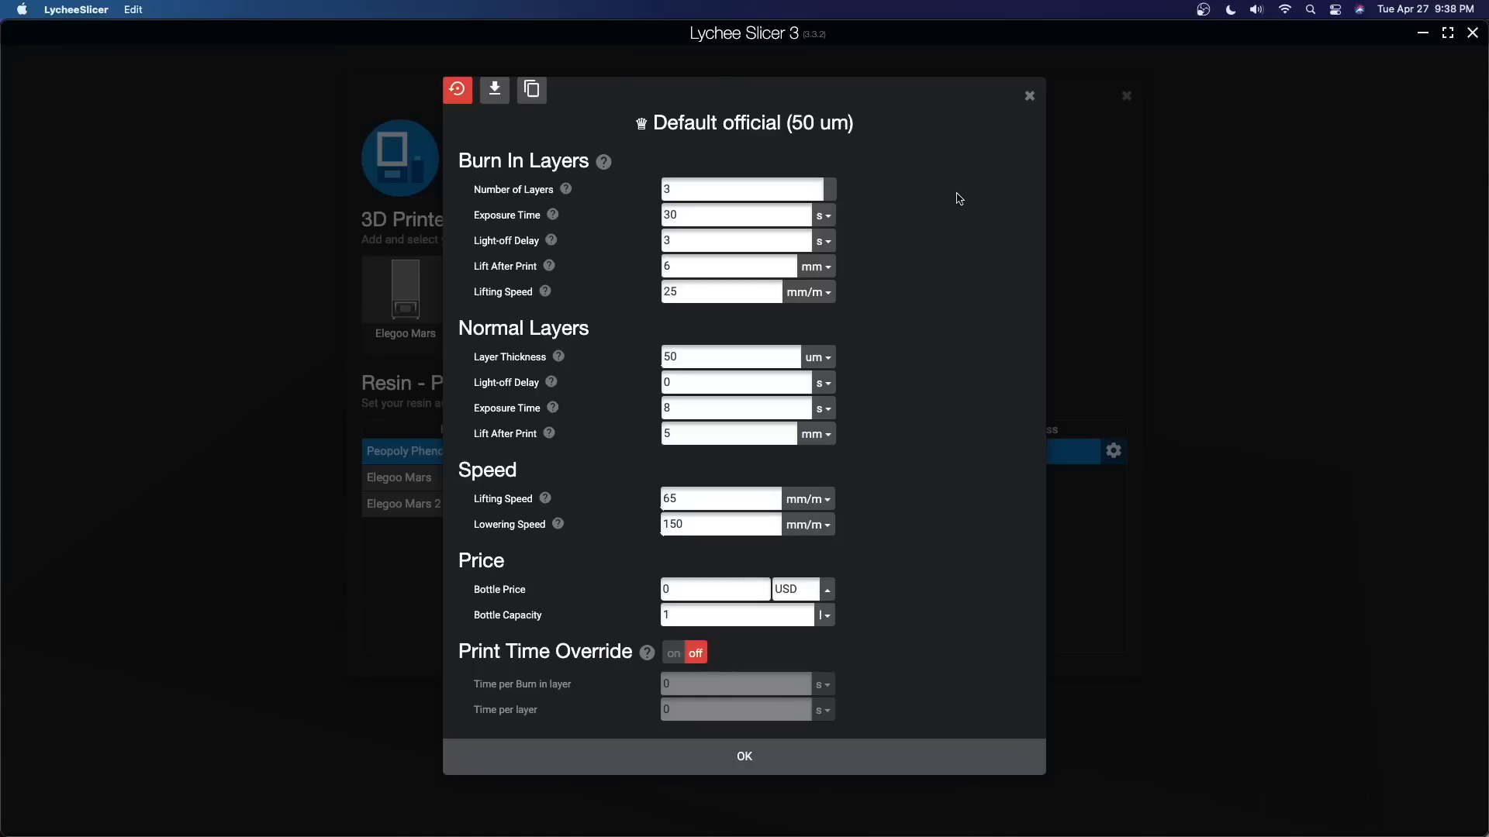
click(1029, 95)
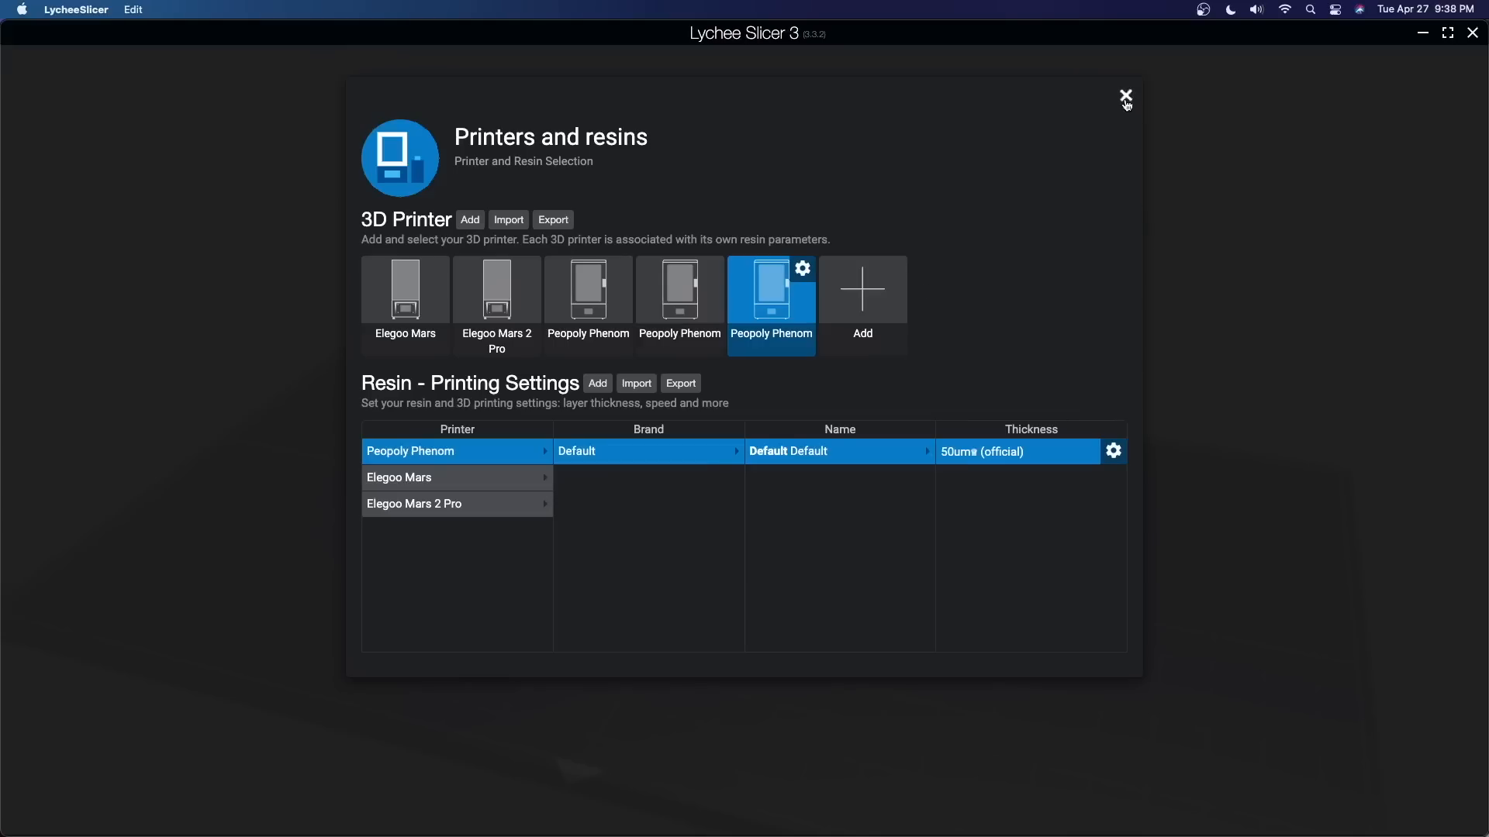
click(1125, 97)
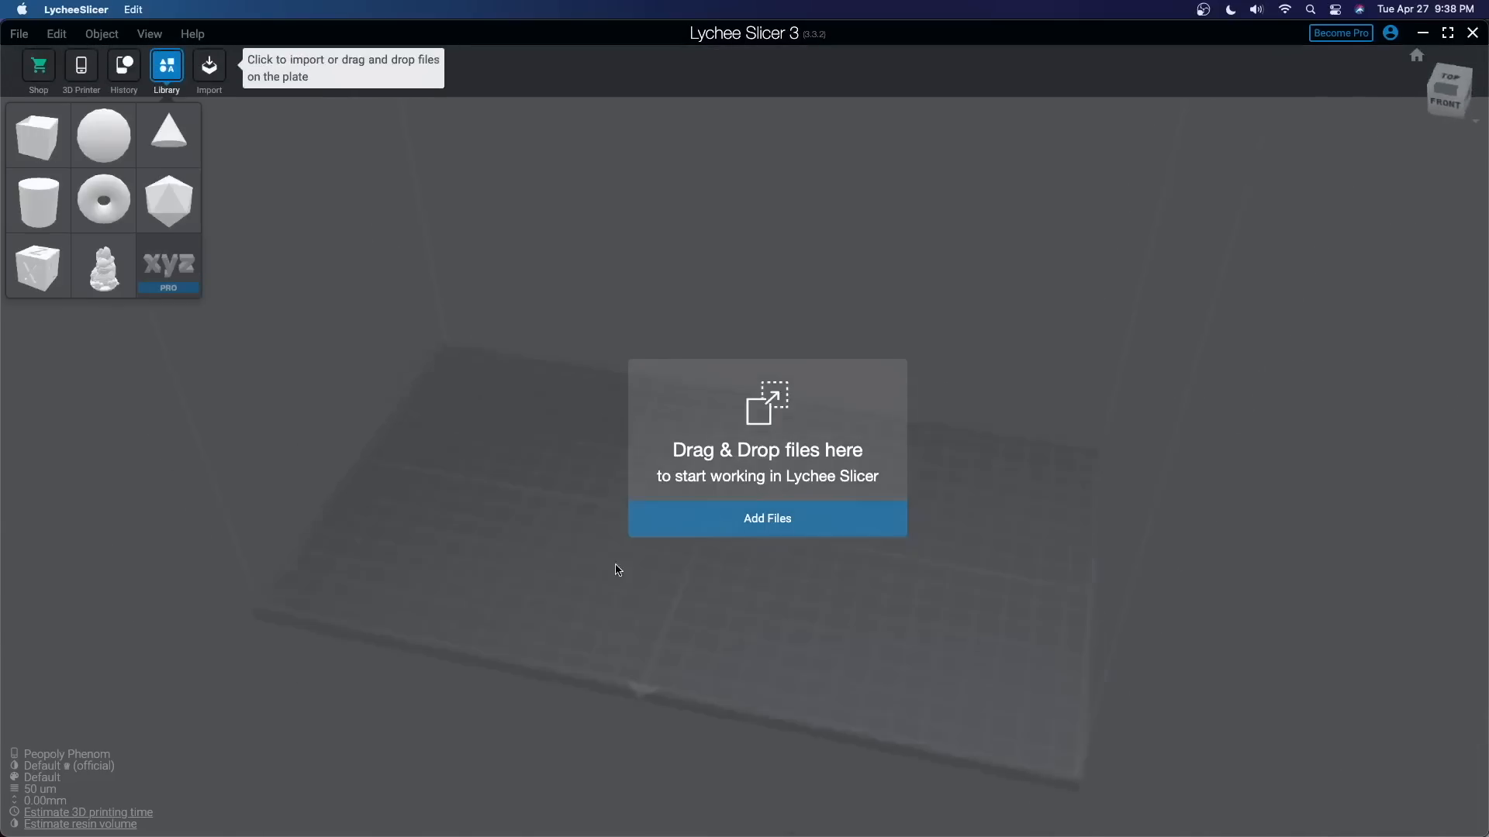
- Import the robot model whole (1).stl onto the build plate
drag(607, 501, 583, 464)
scroll(596, 584, down, 5)
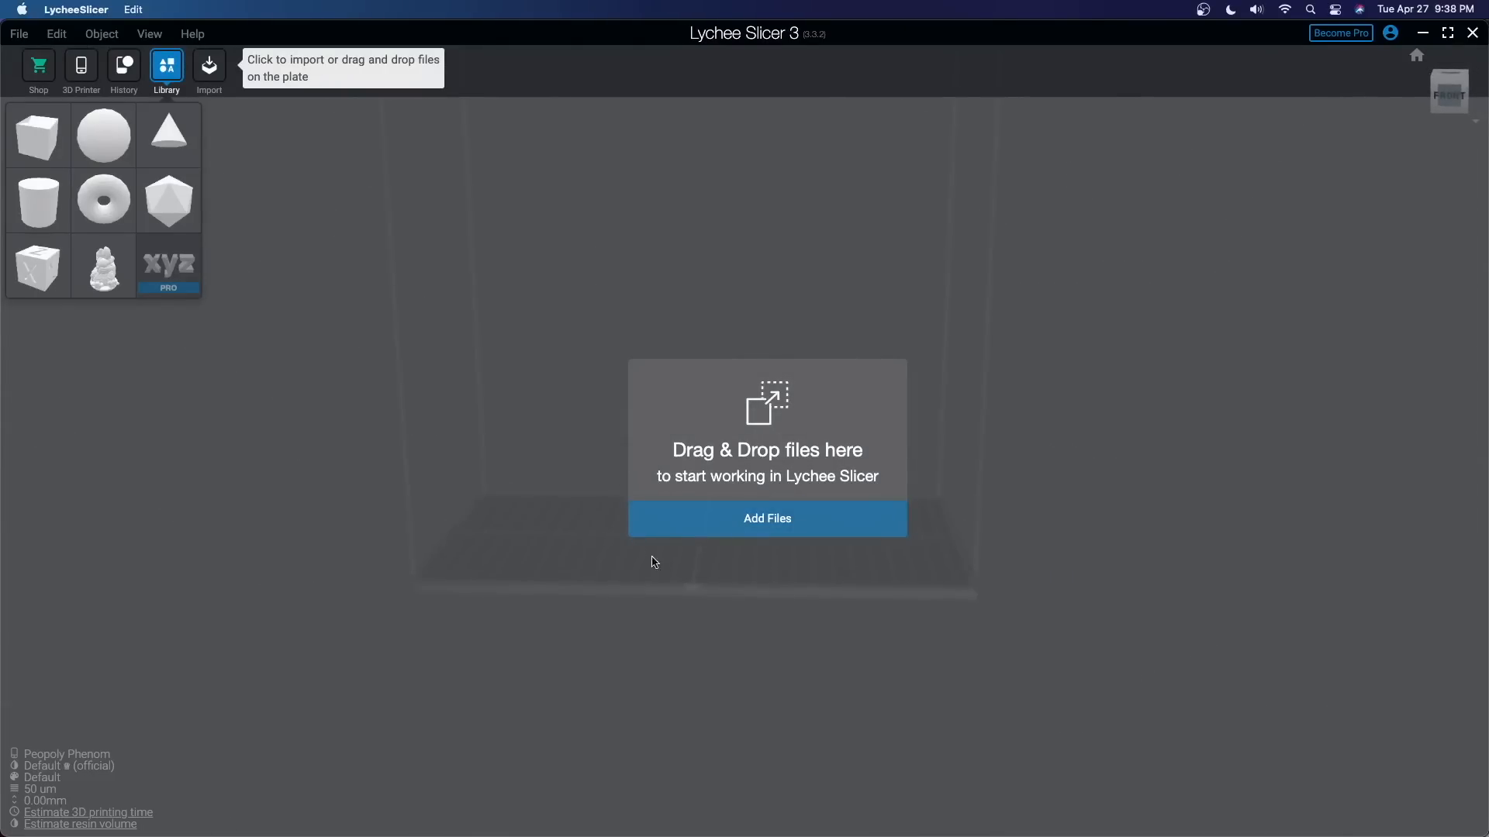
click(756, 527)
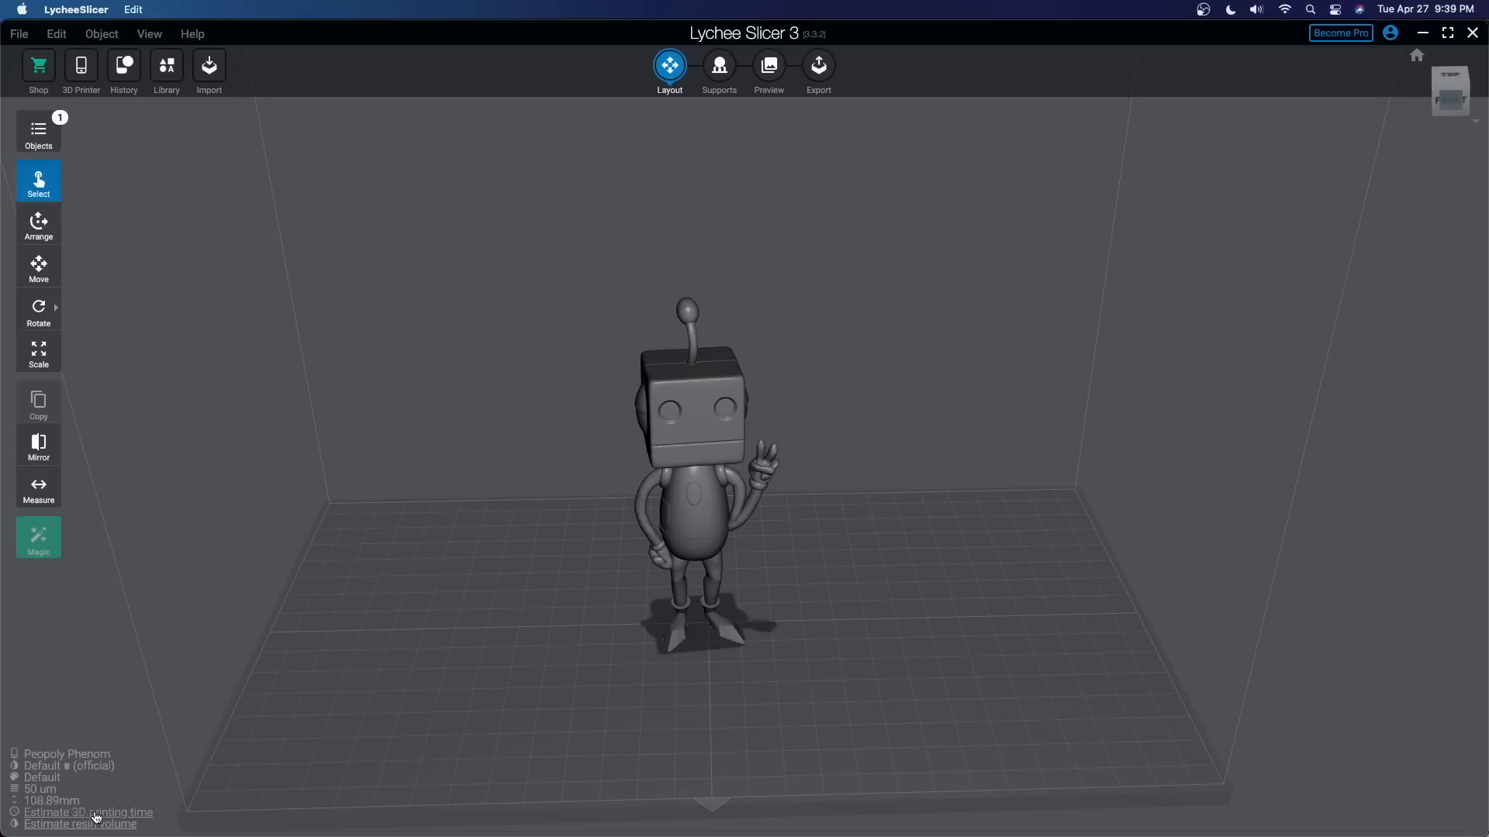
- Estimate the robot's 3D printing time and resin volume
click(108, 814)
click(168, 826)
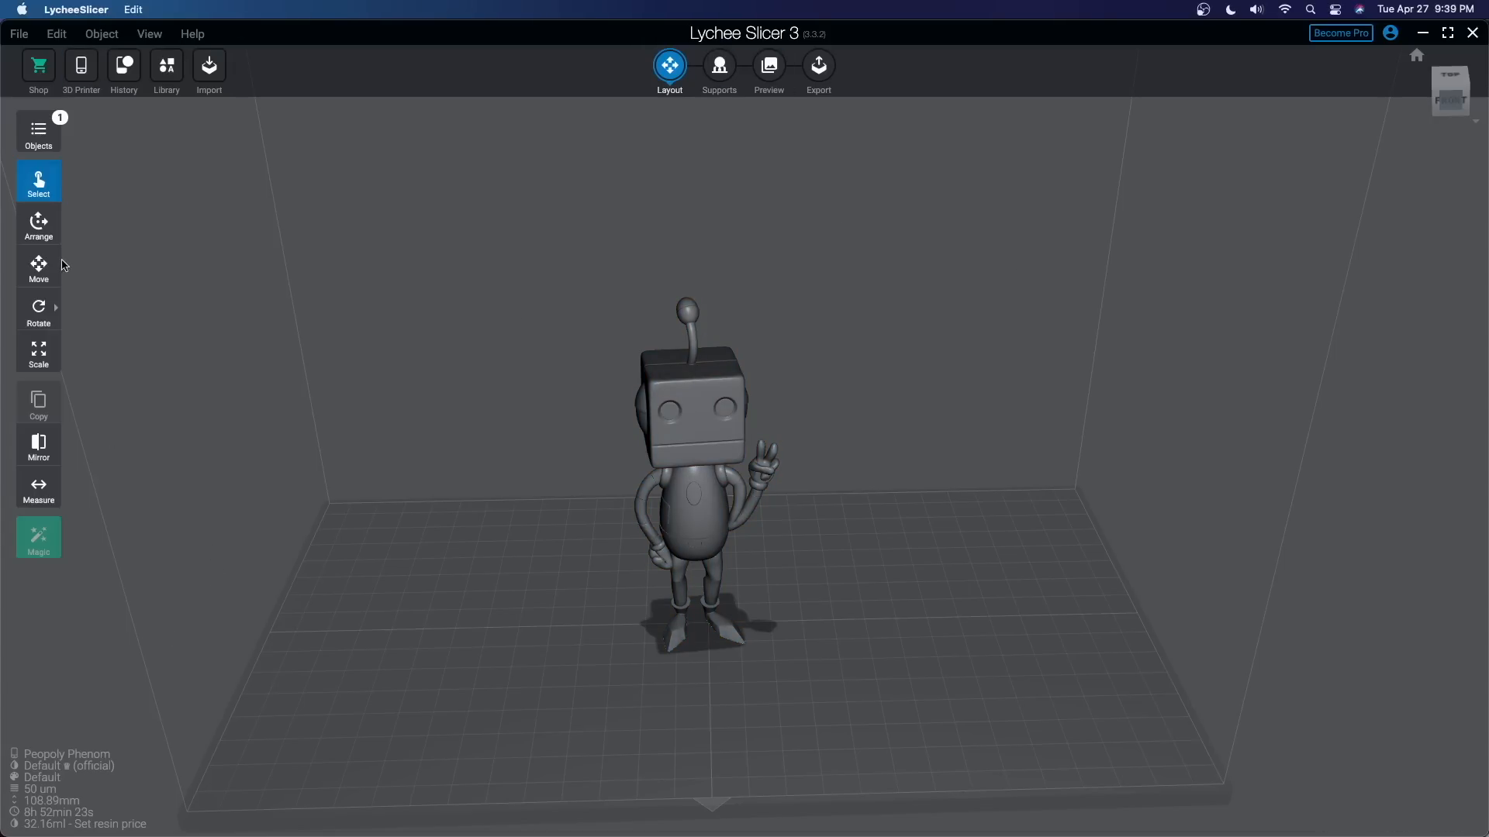
- Select the robot, try rotating it about 60 degrees around Z with Arrange, and undo the rotation
mouse_move(42, 310)
click(38, 227)
click(650, 487)
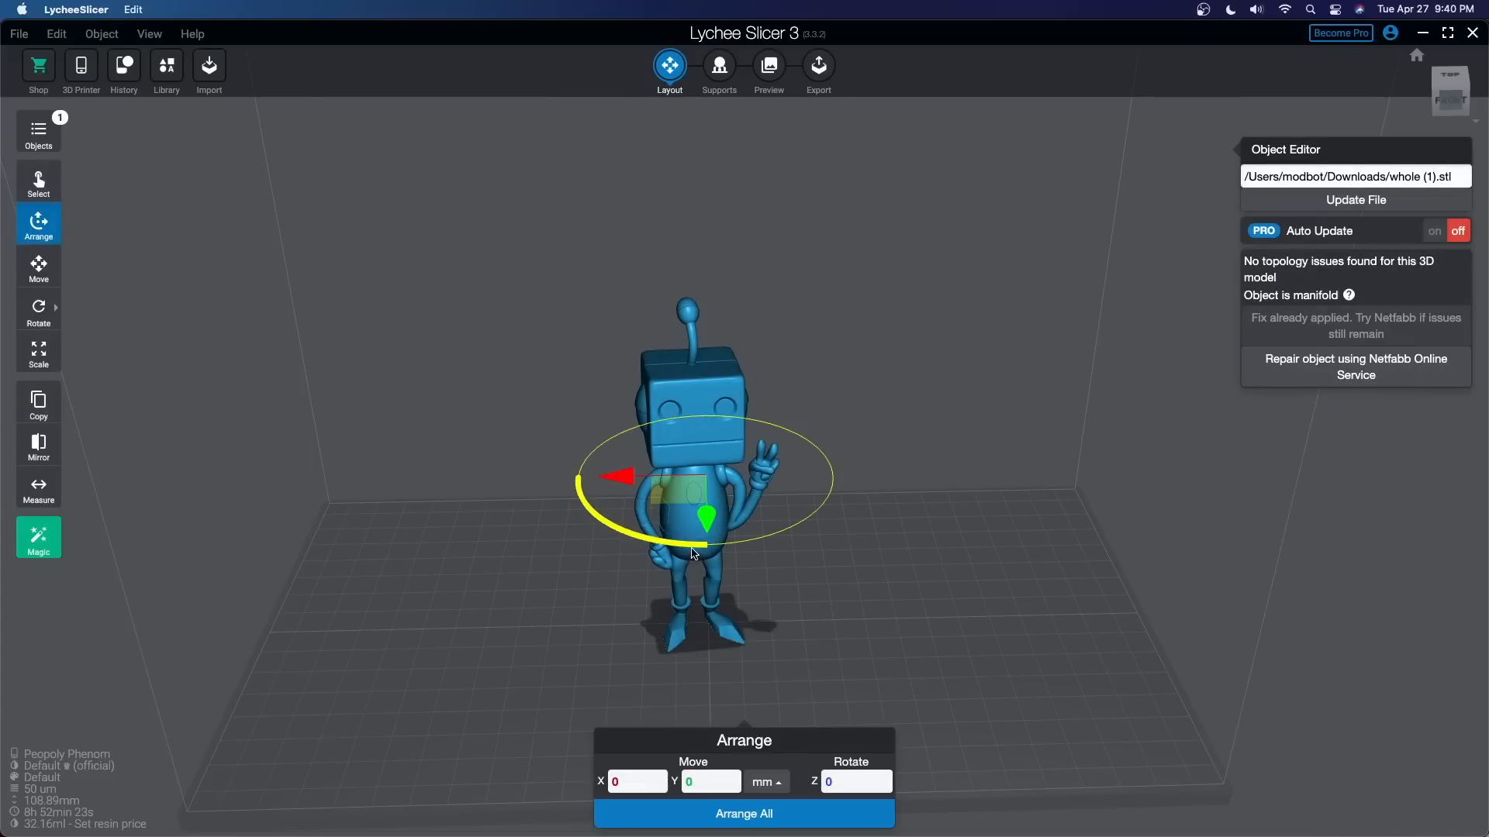
drag(693, 552, 749, 538)
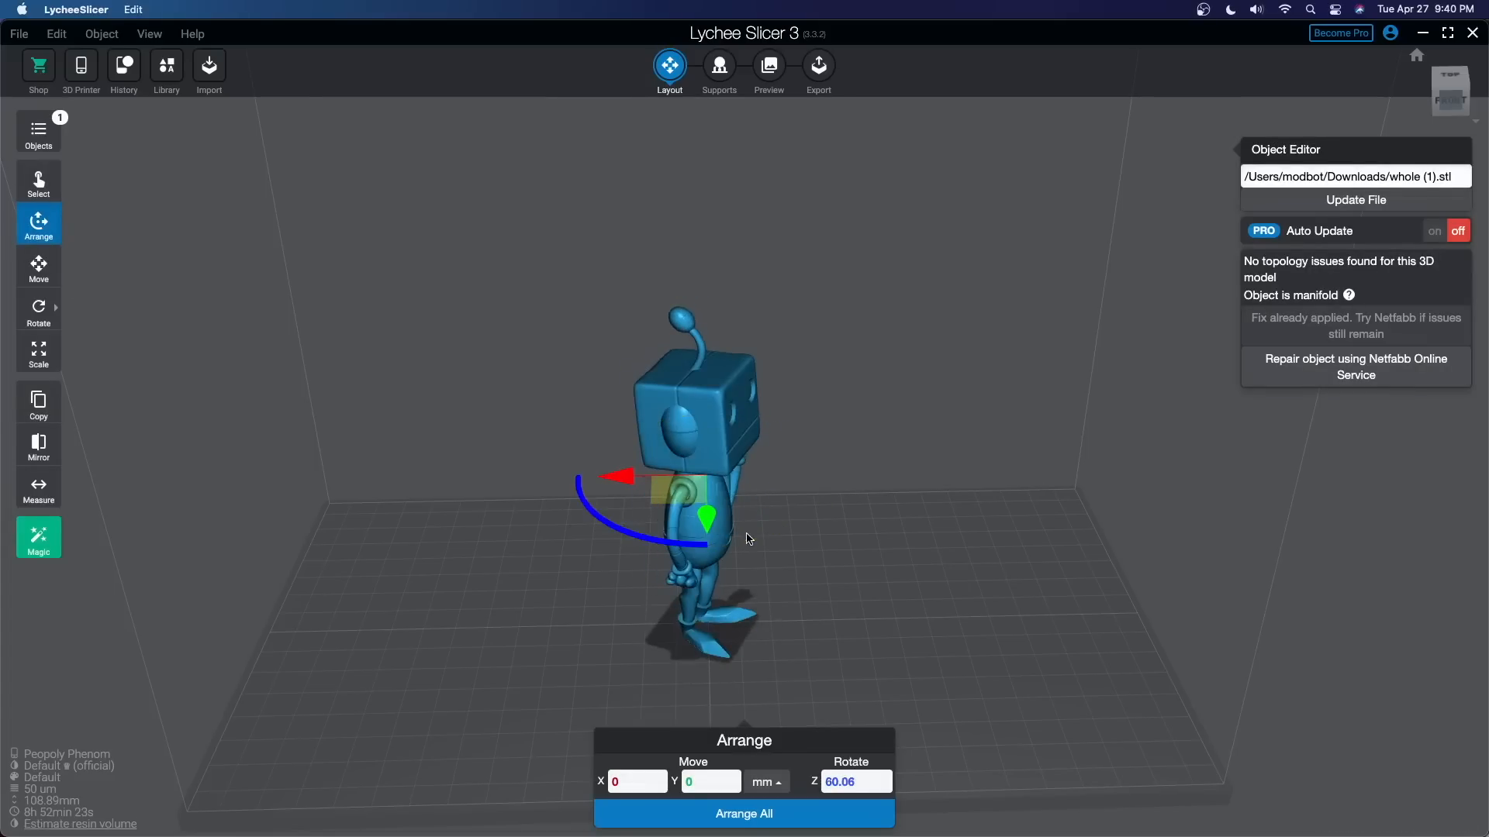
key(super+z)
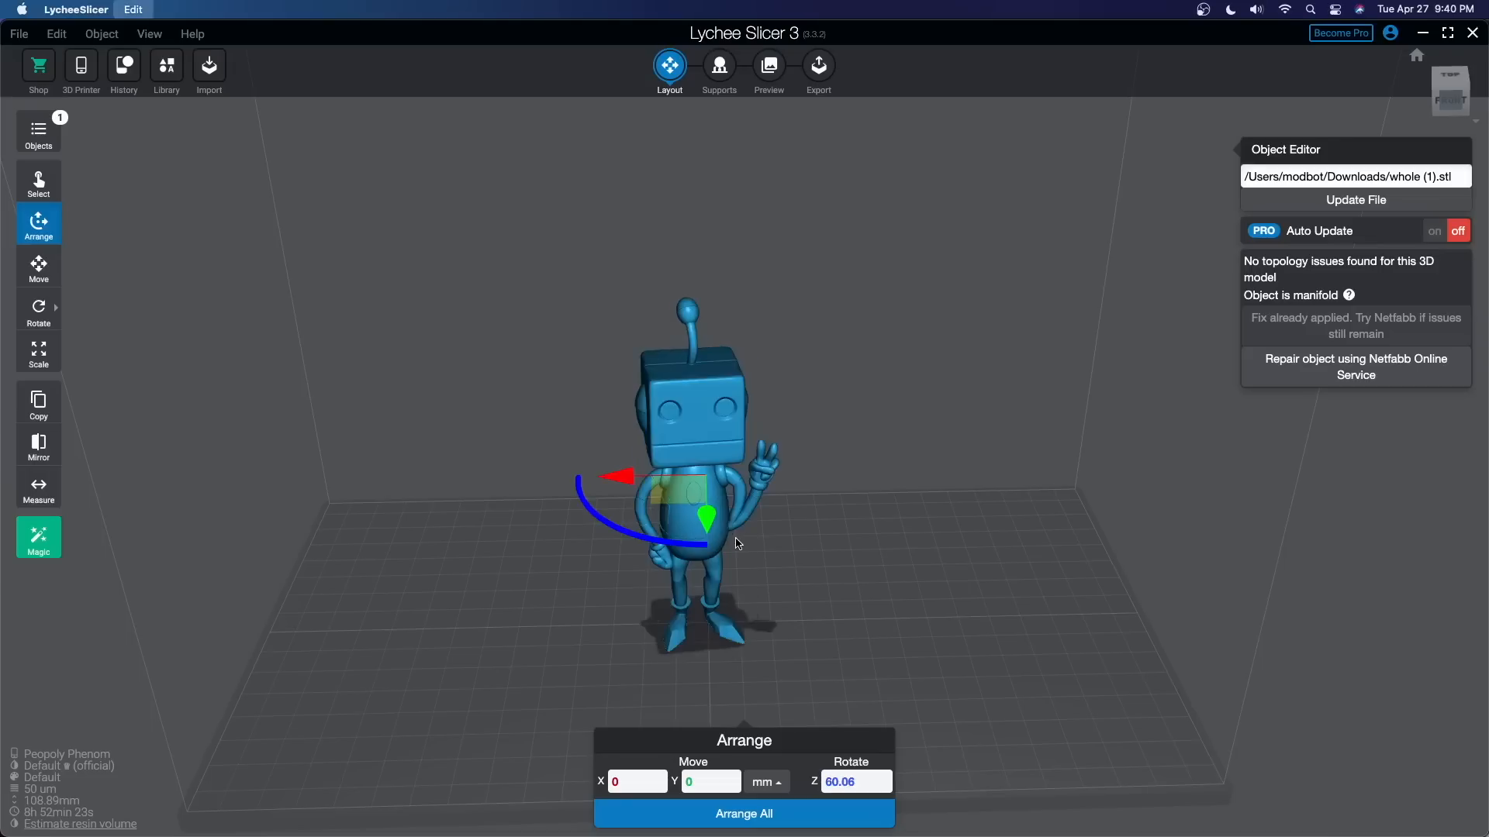
- Move the robot a short distance along the X axis
click(40, 269)
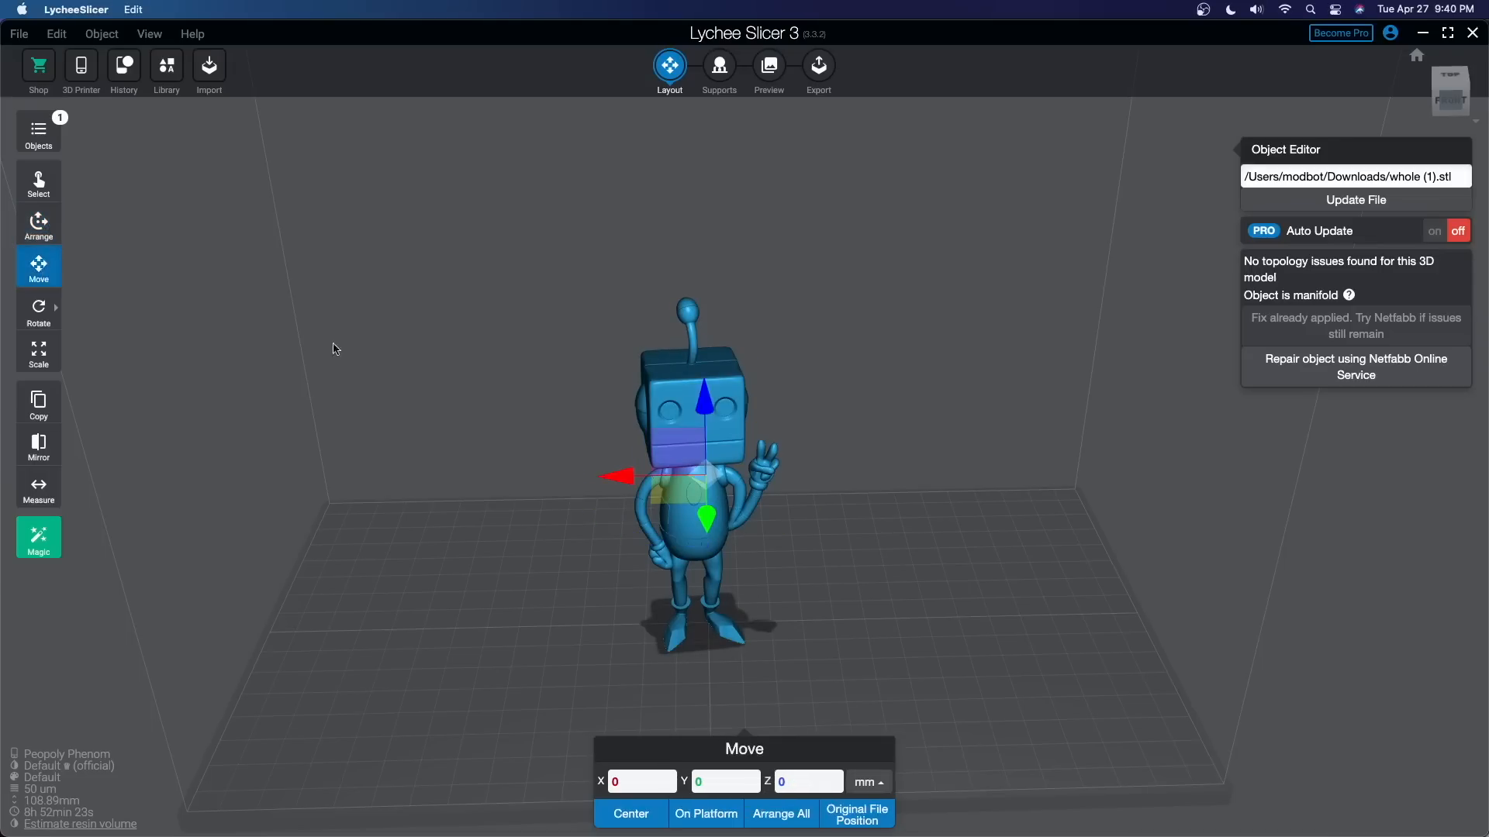
mouse_move(614, 475)
mouse_down()
mouse_move(641, 474)
mouse_move(589, 477)
mouse_up()
- Rotate the robot freely into a tilted pose at about X -46, Y -5 and Z 85 degrees
click(38, 308)
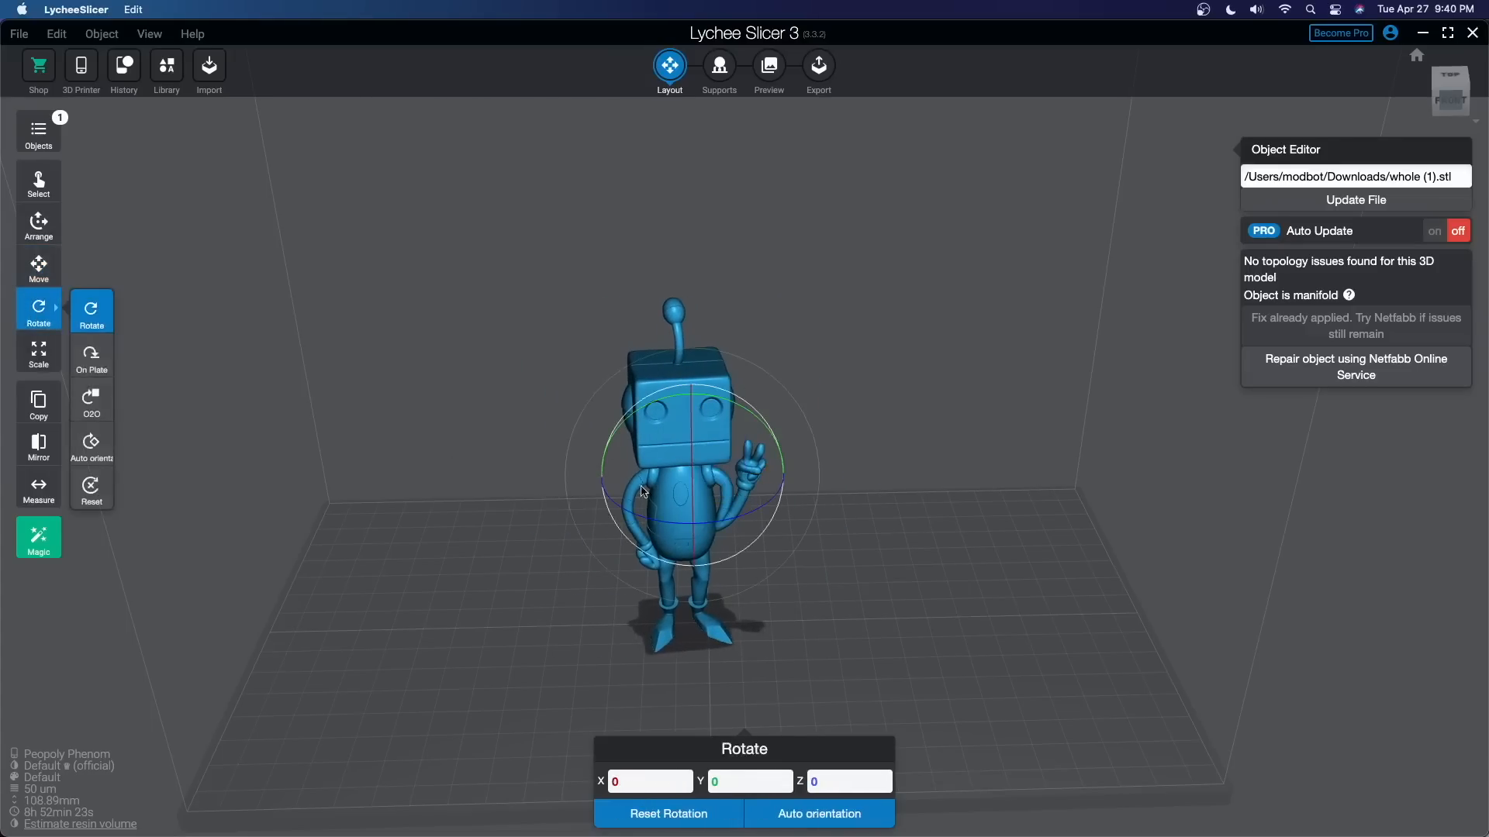
drag(652, 520, 664, 383)
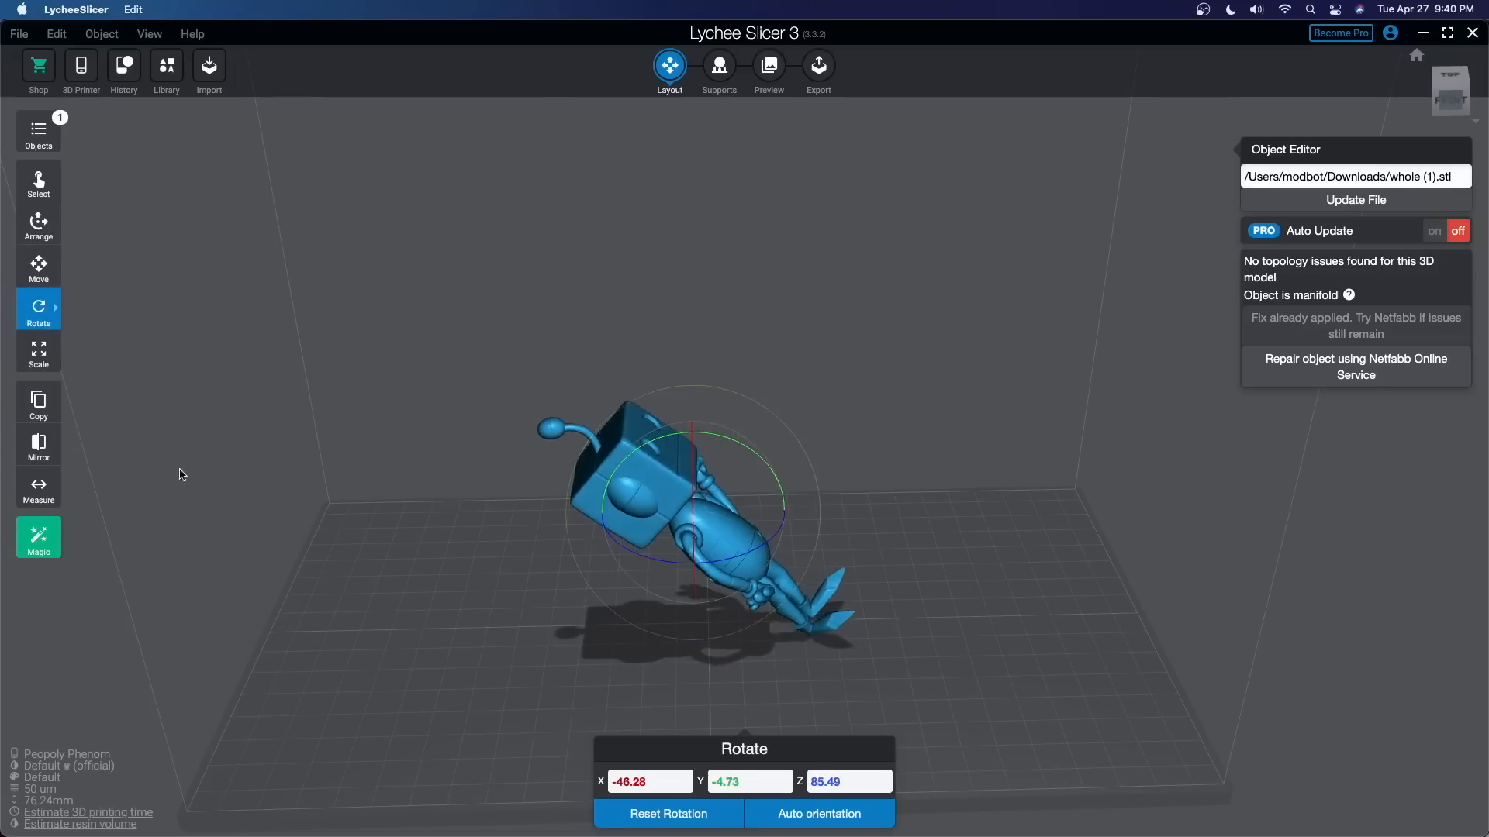
- Try automatic orientation on the robot, inspect the result from several sides, and undo it
mouse_move(93, 374)
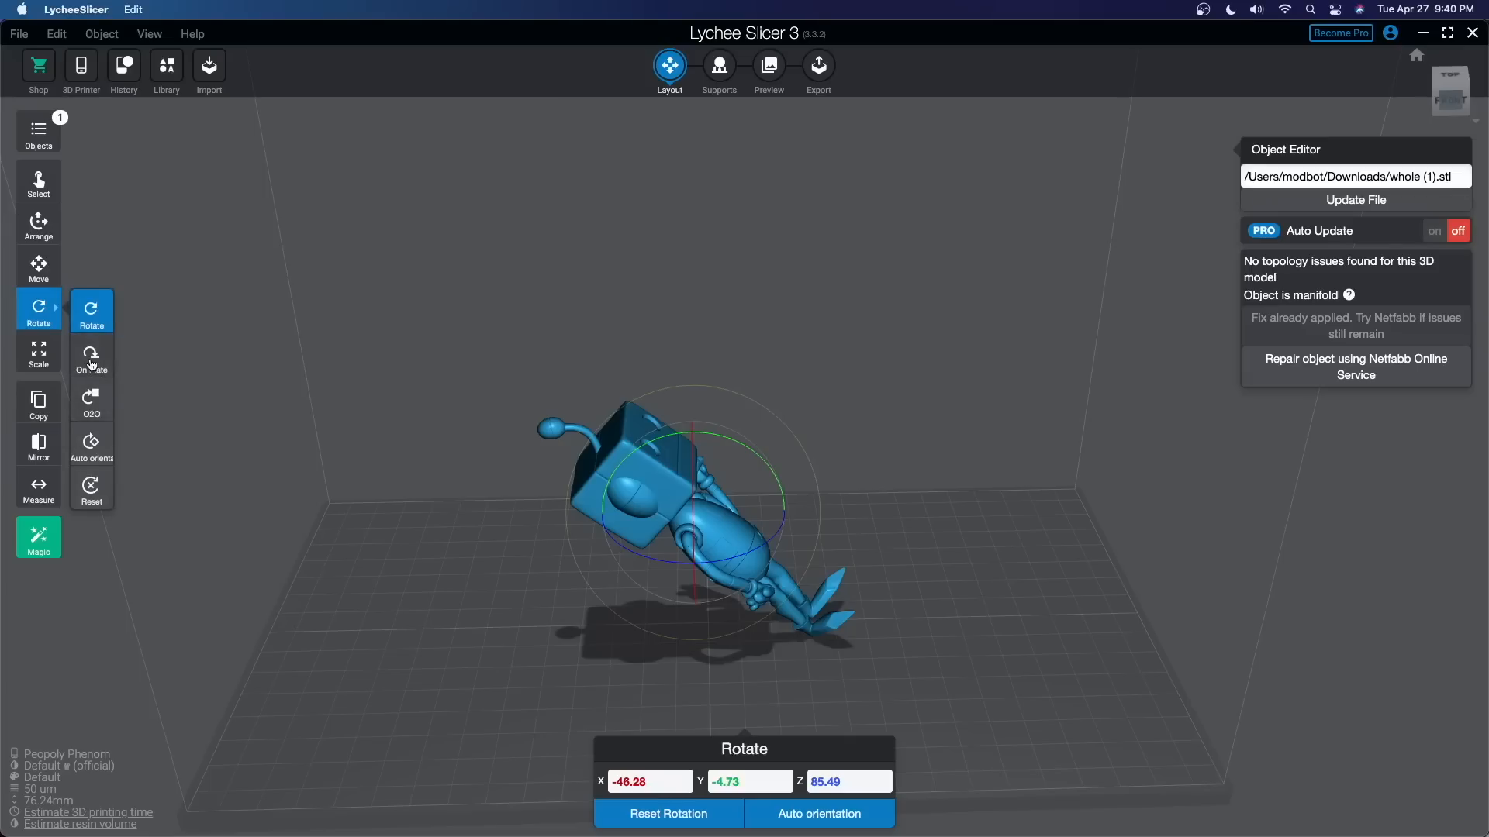
click(93, 456)
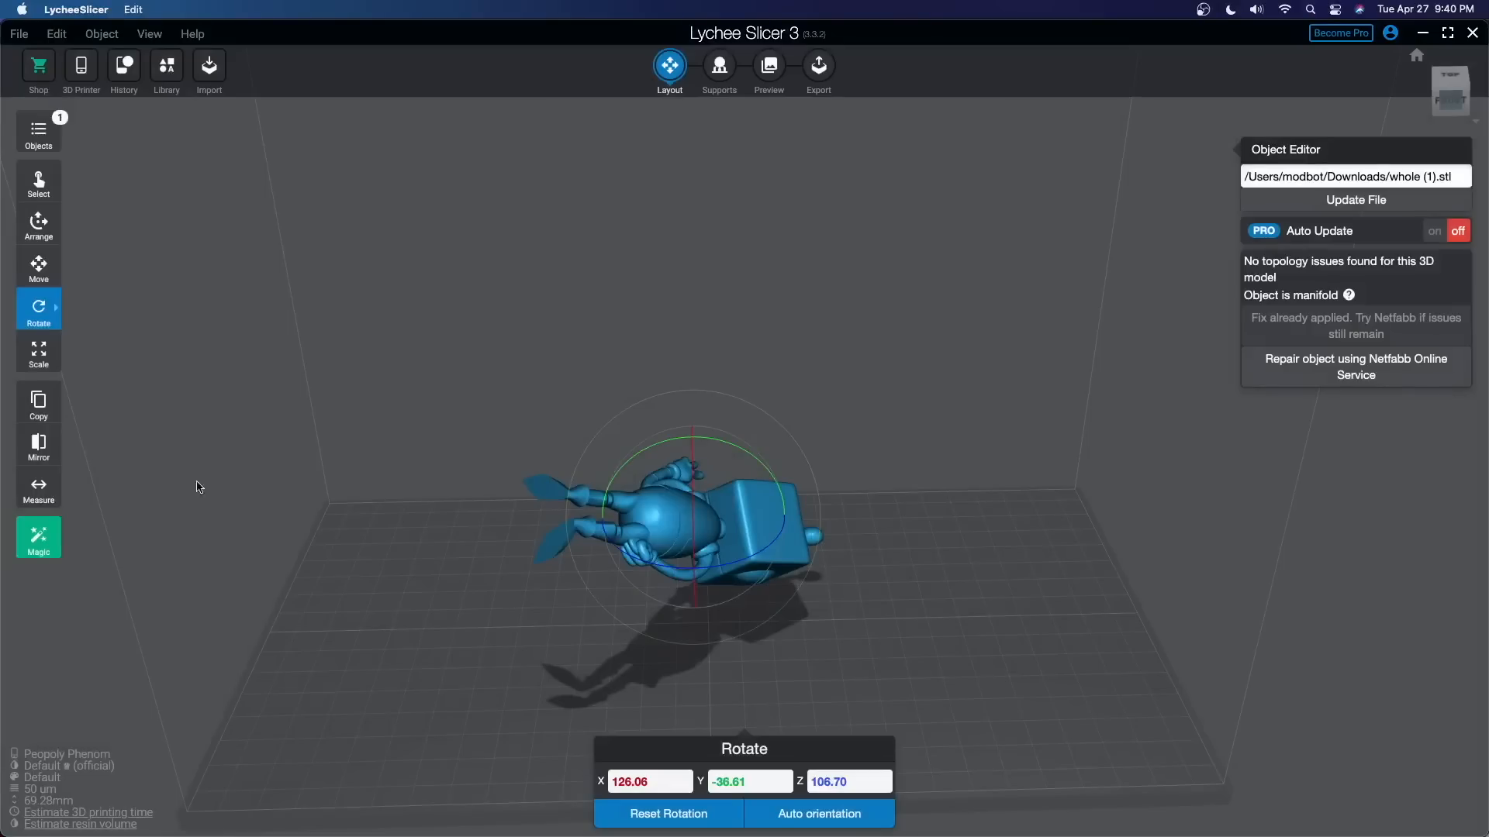
drag(456, 481, 861, 465)
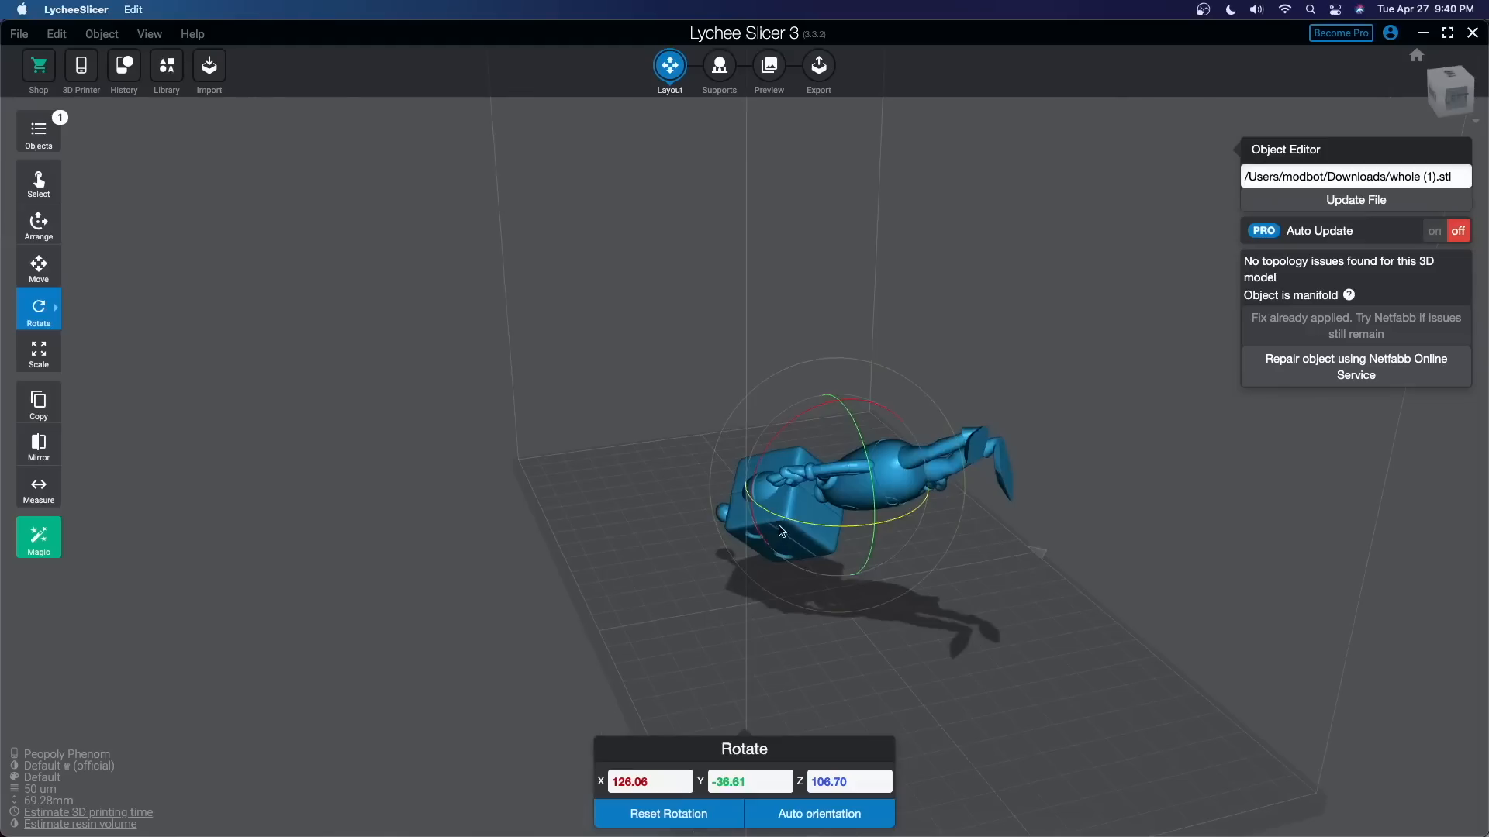
drag(780, 531, 394, 348)
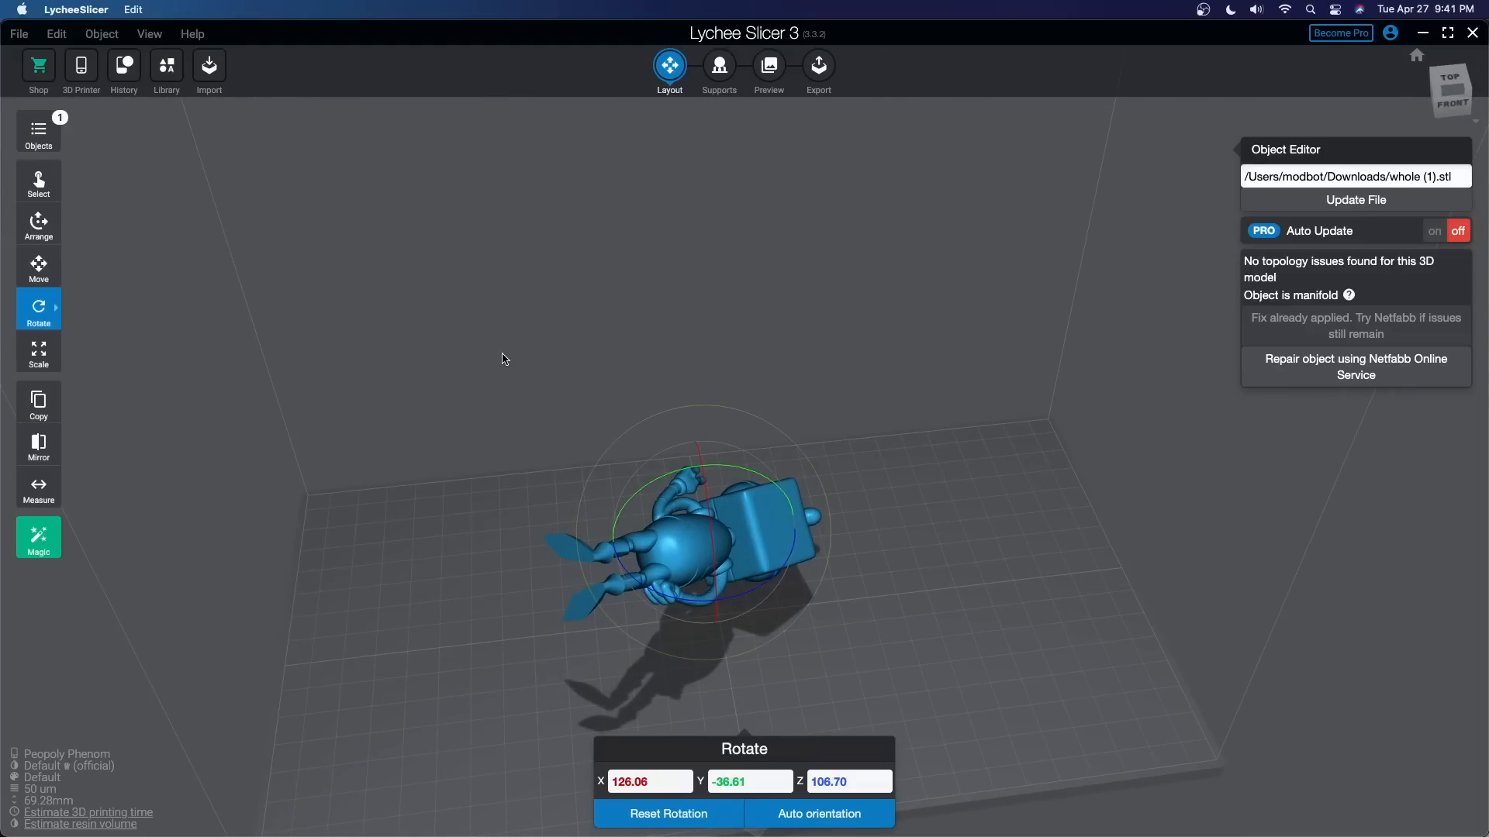
drag(504, 359, 991, 392)
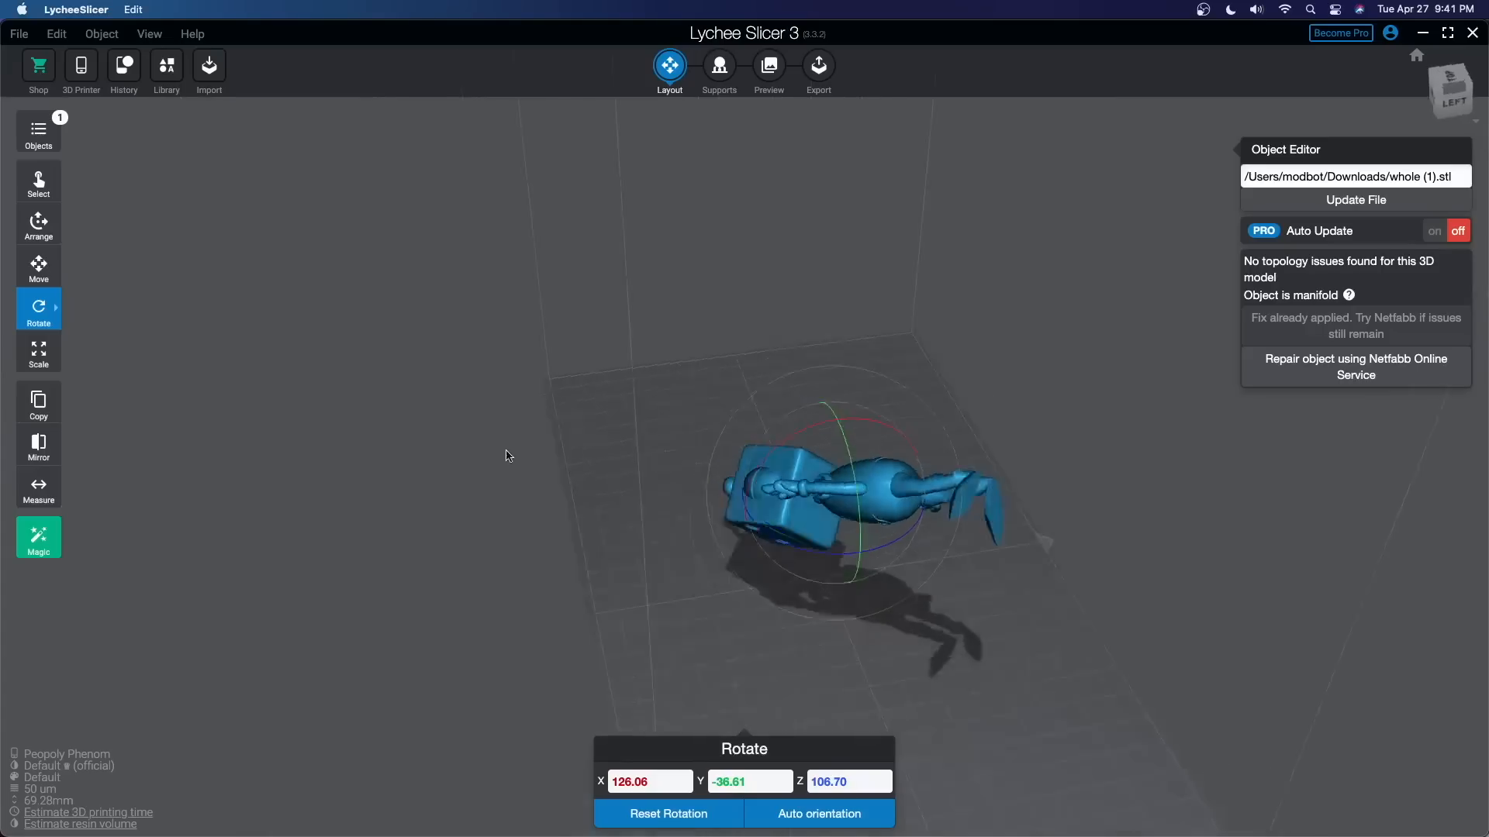
drag(508, 455, 318, 482)
key(super+z)
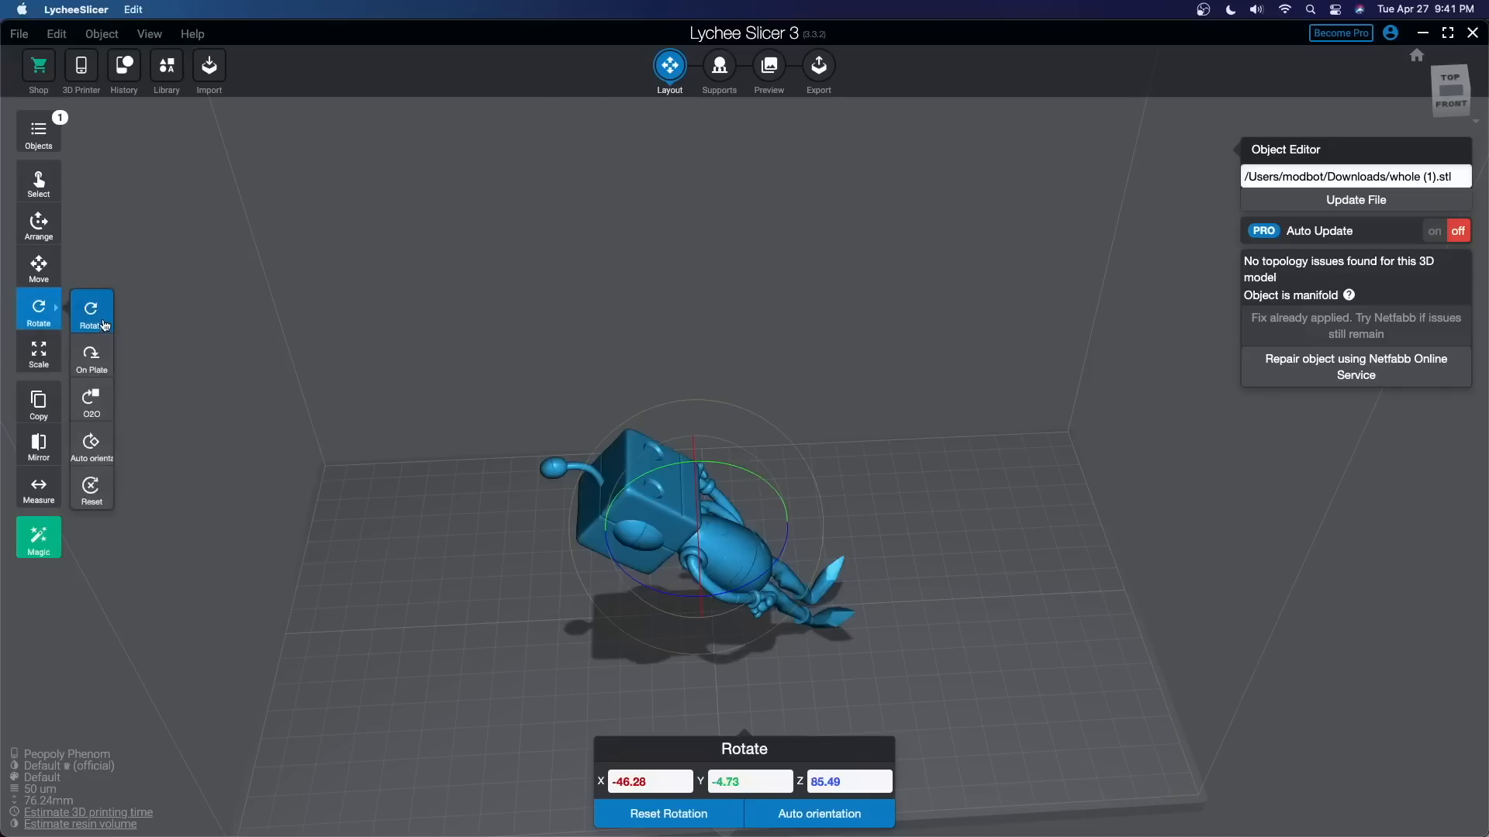
- Scale the robot uniformly to 200%
click(42, 353)
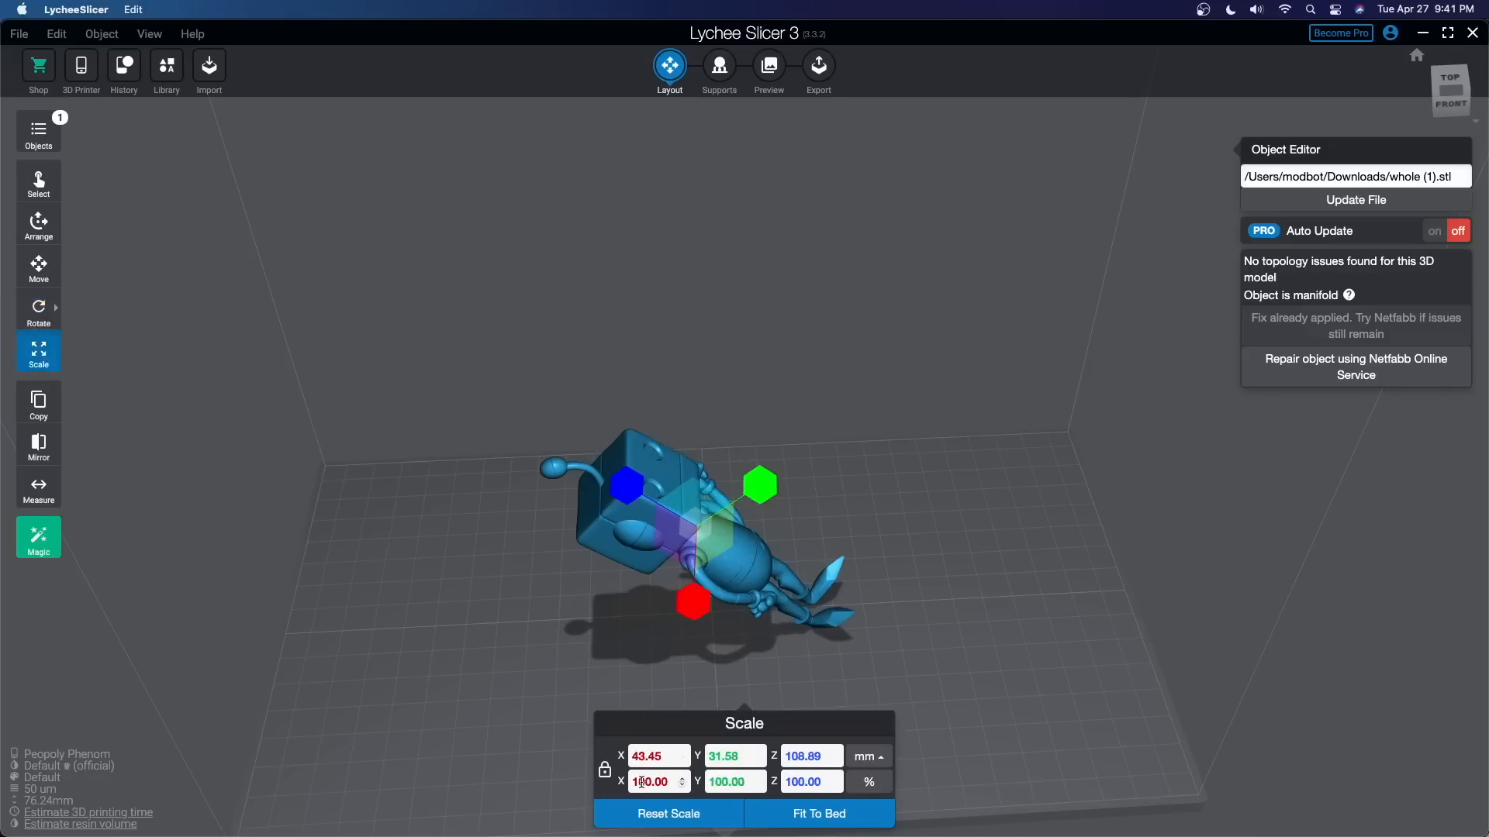
drag(643, 783, 605, 779)
text(2)
key(Return)
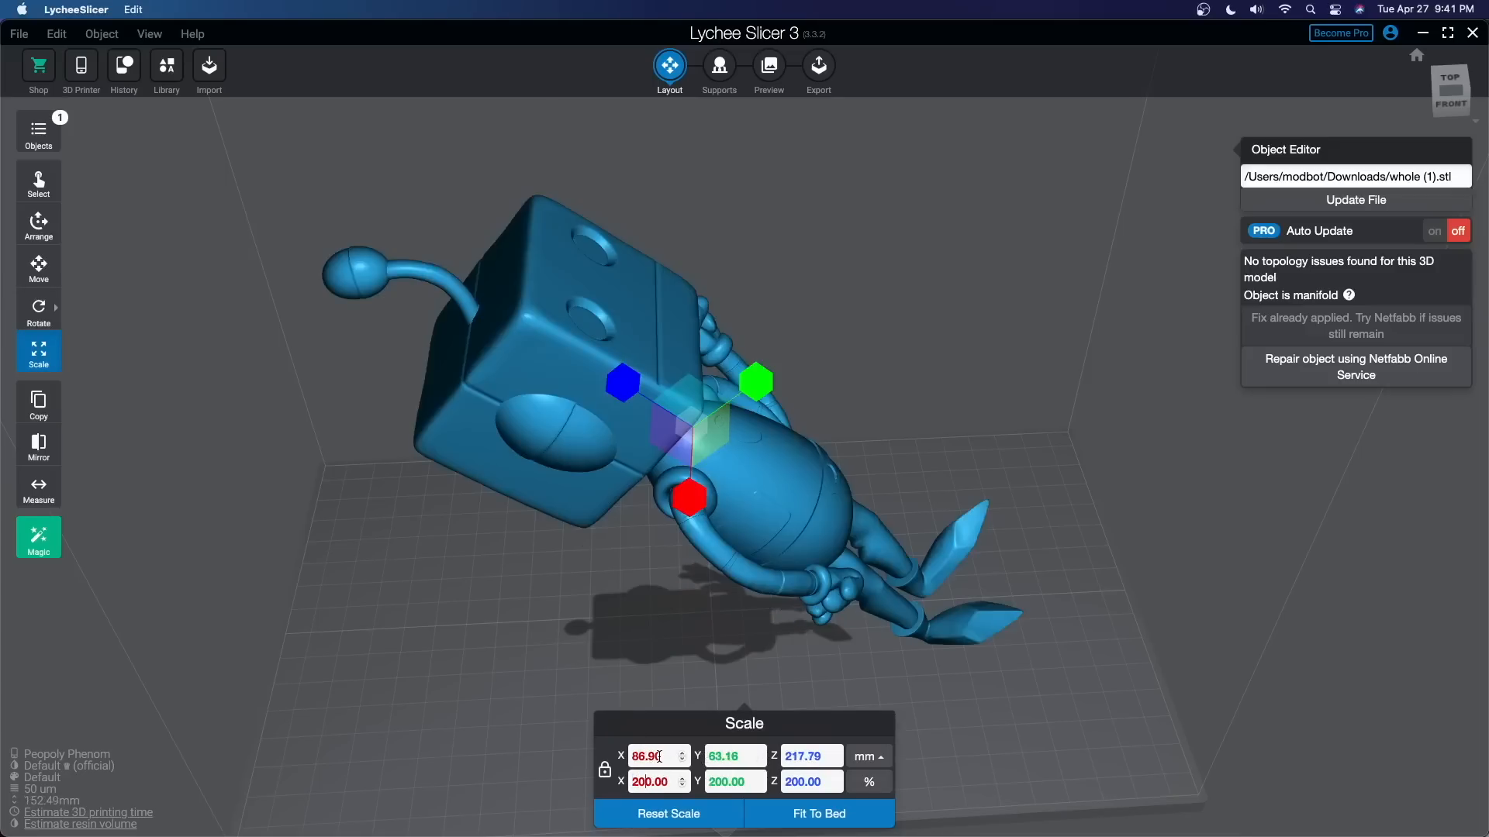
- Unlock the scale proportions, try changing only the robot's X scale, including 1000%, and return the robot to its original scale
drag(661, 756, 630, 749)
click(611, 778)
drag(647, 781, 608, 778)
key(Return)
right_drag(1073, 455, 945, 535)
key(super+z)
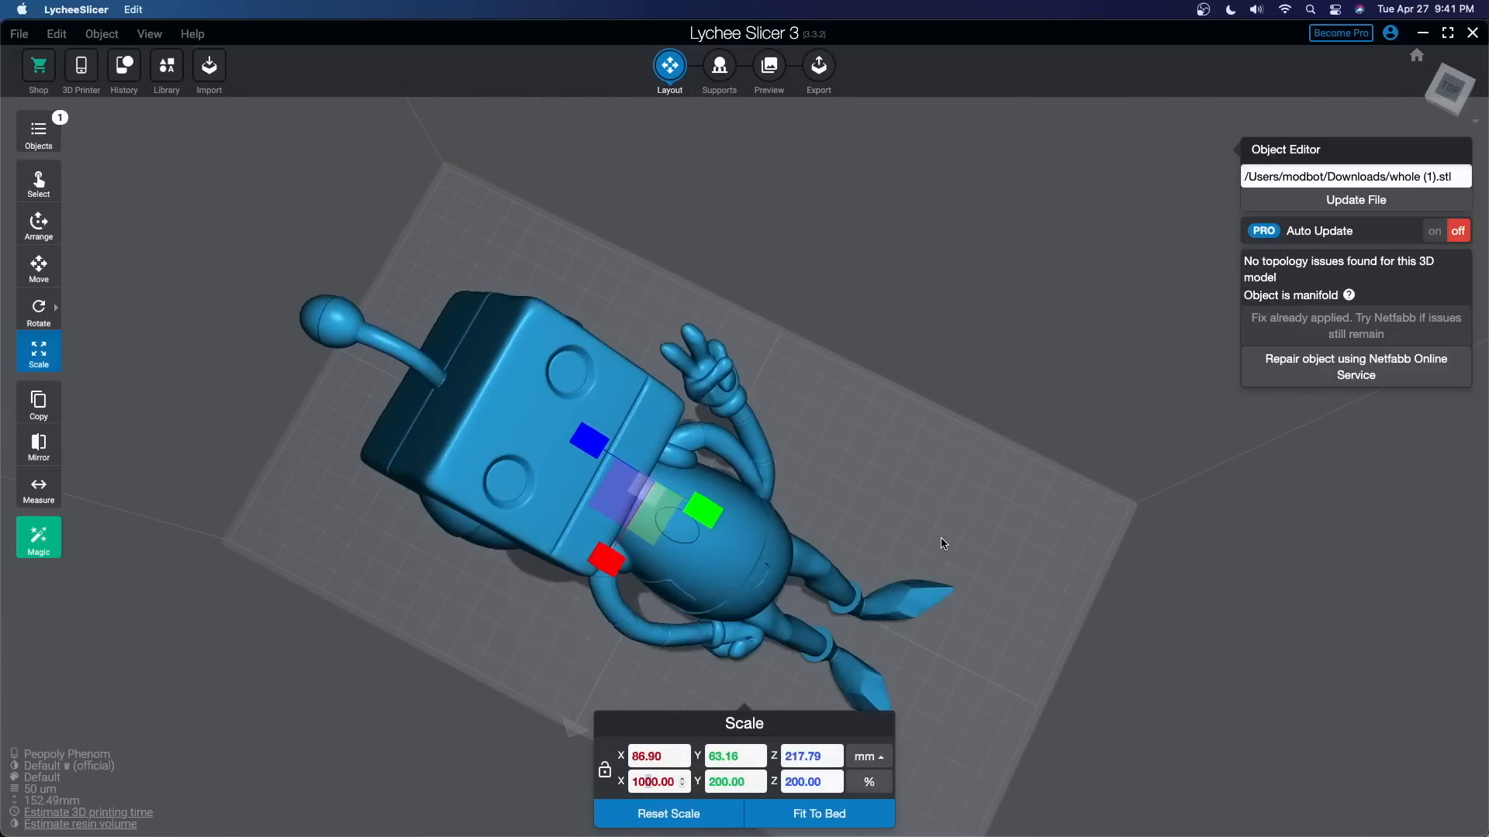
key(super+z)
key(super+z)
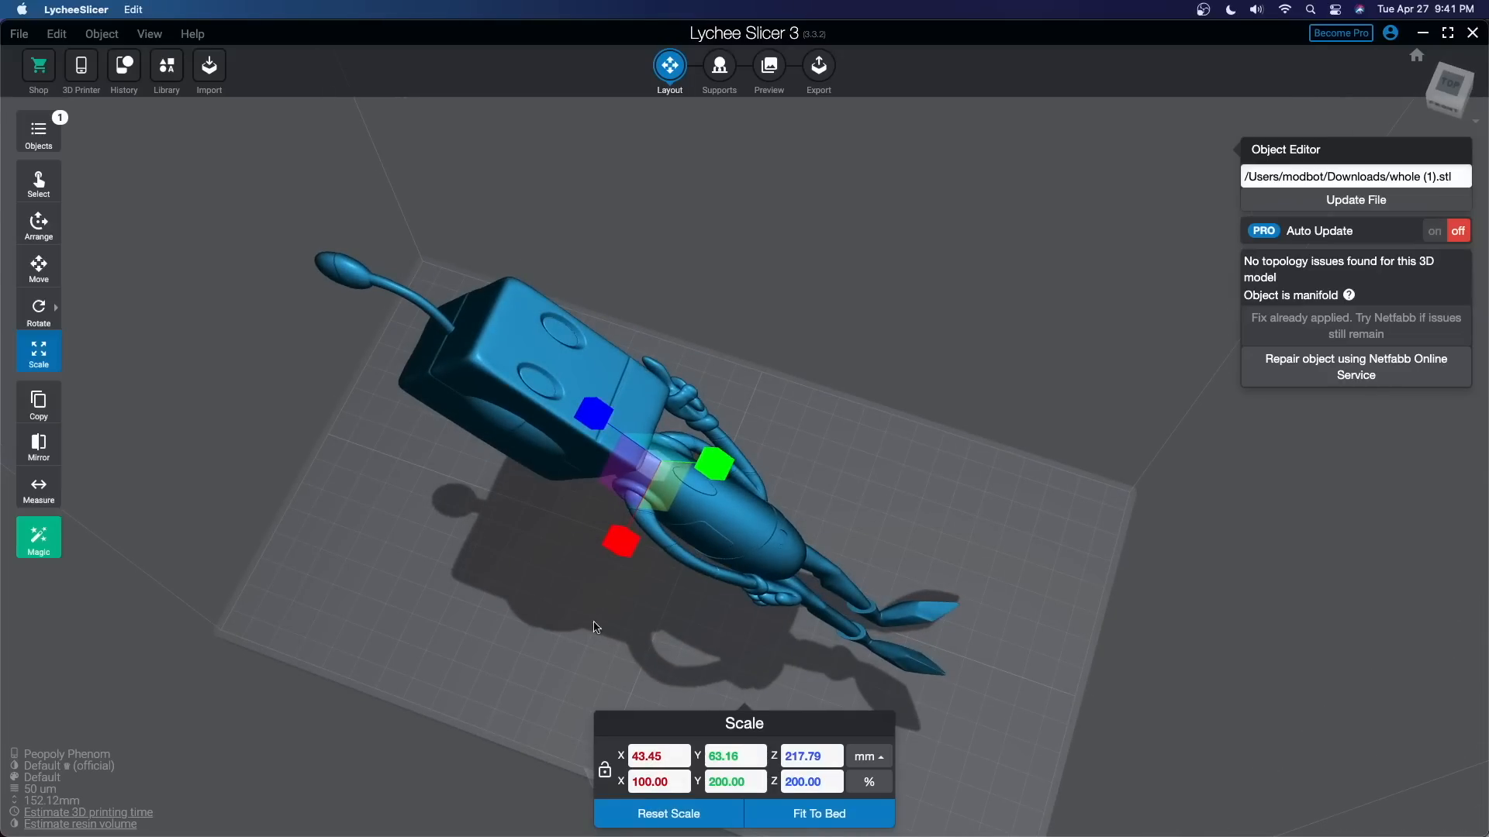
click(687, 822)
drag(465, 702, 565, 598)
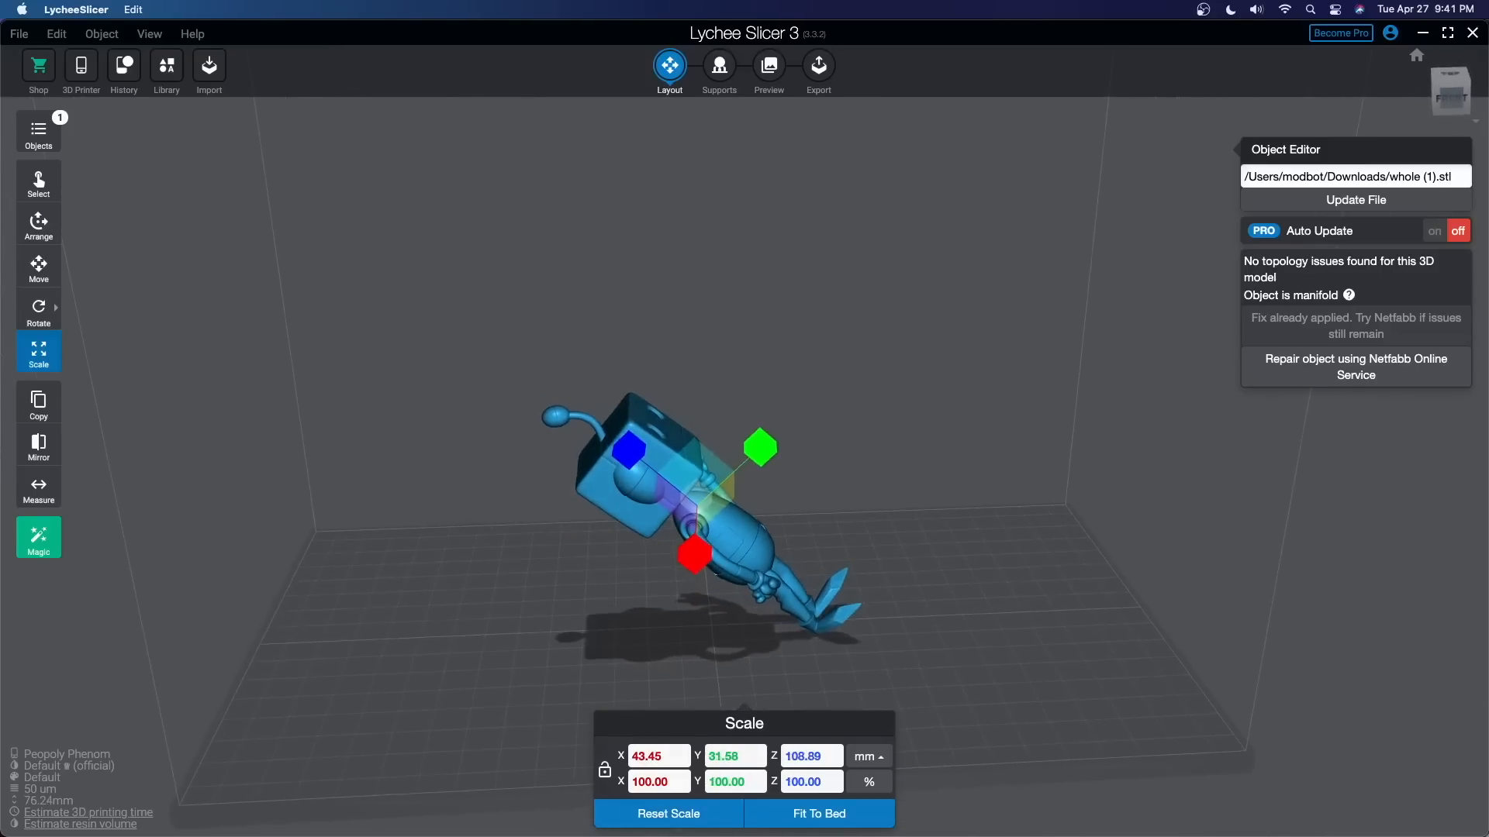
- Try scaling the robot to fit the bed, and reset its scale
click(853, 816)
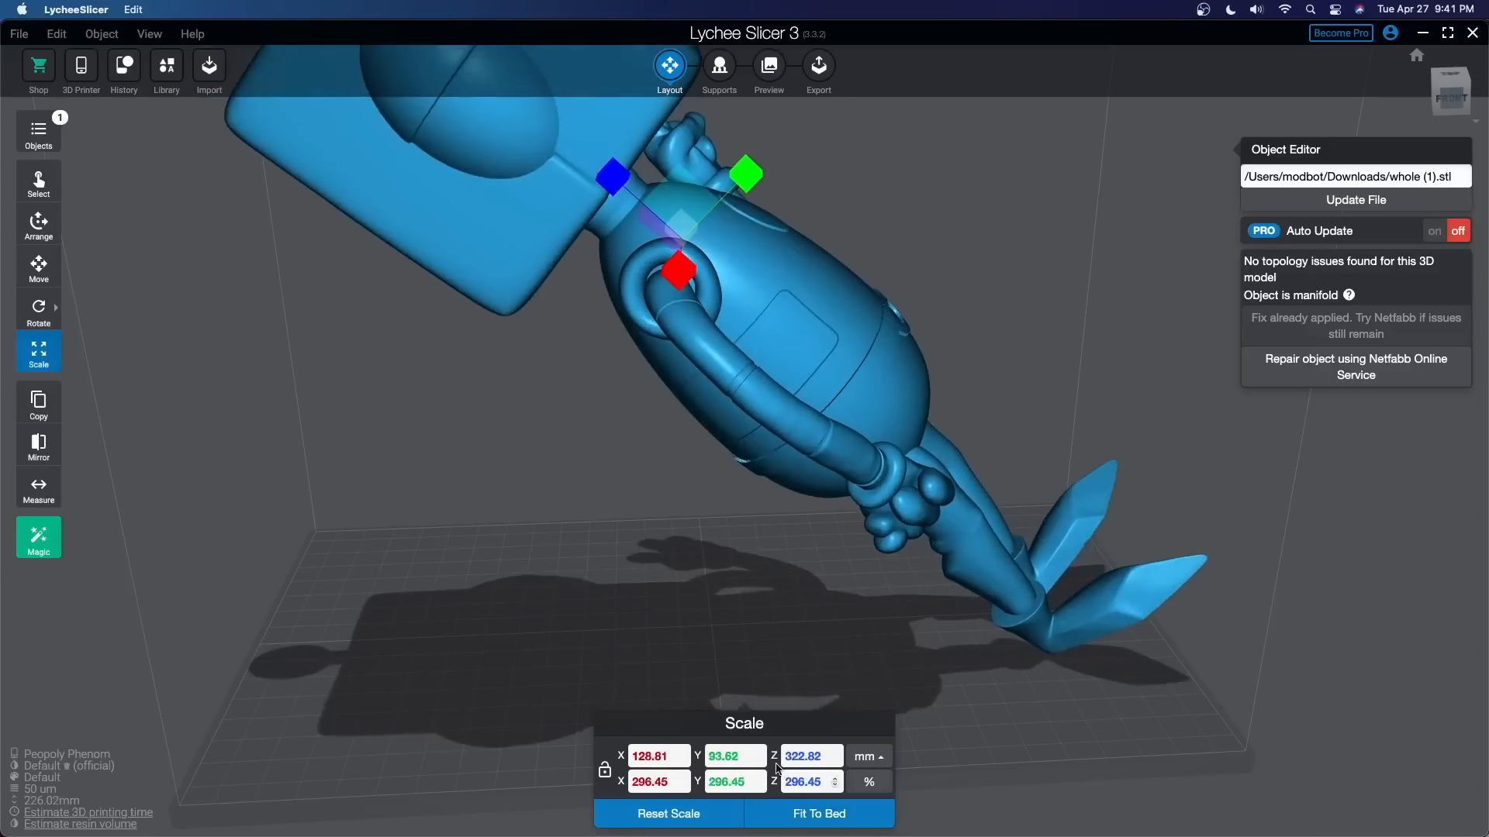
scroll(664, 666, down, 5)
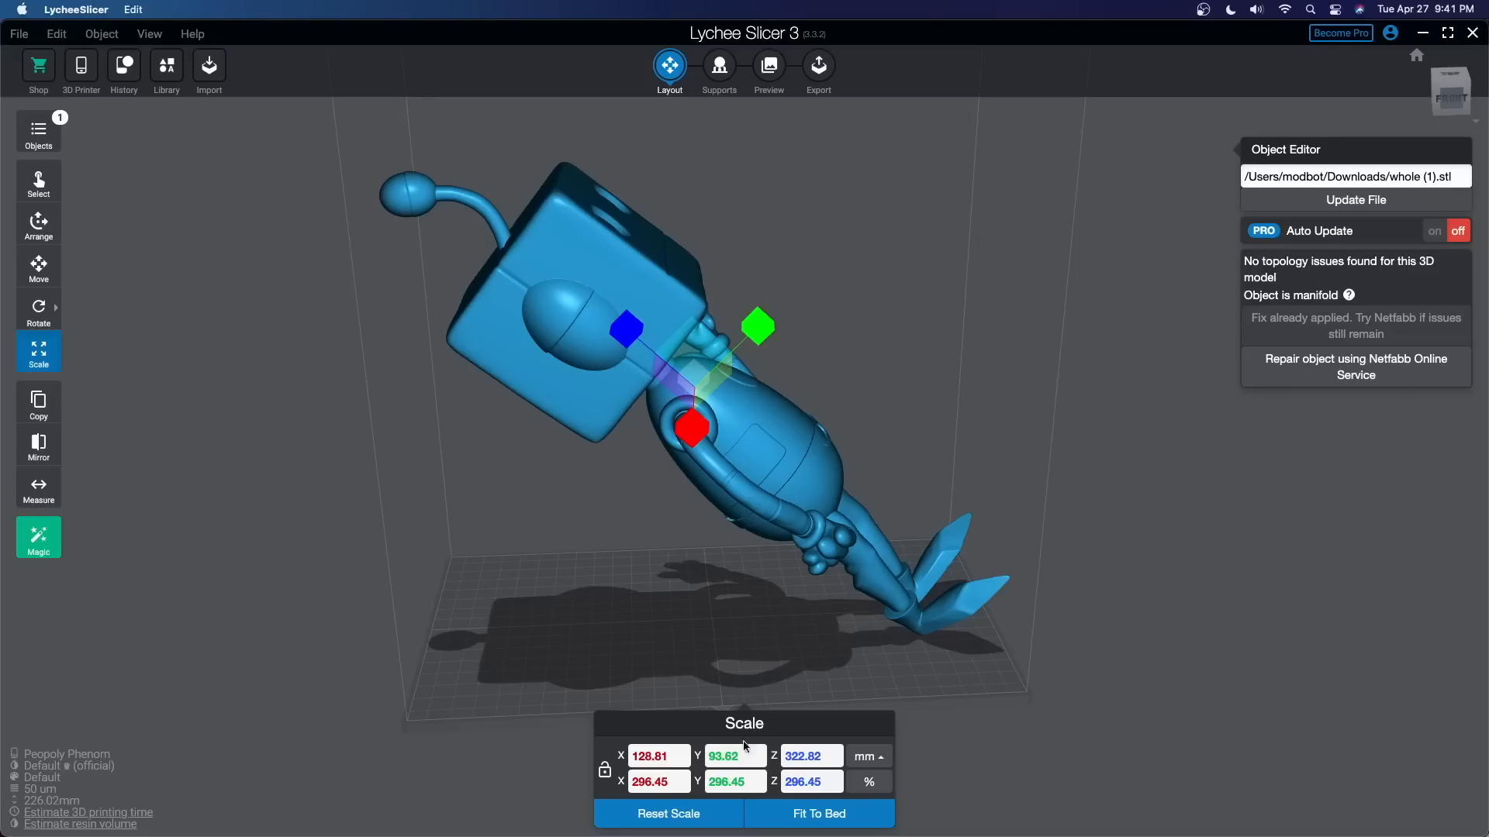
click(706, 816)
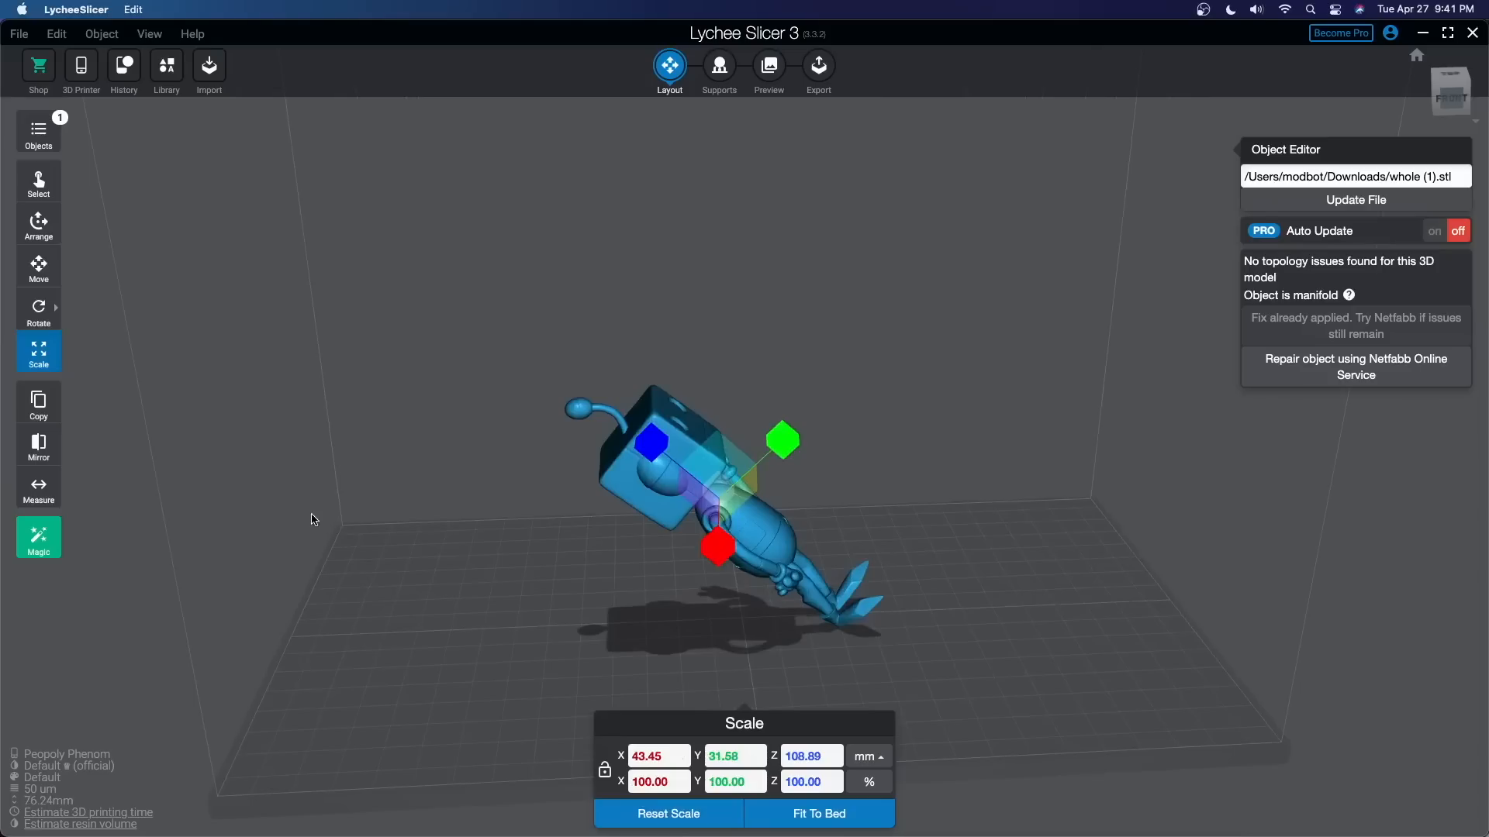
- Try duplicating the robot with 3 auto-arranged copies, and undo the duplication
click(43, 419)
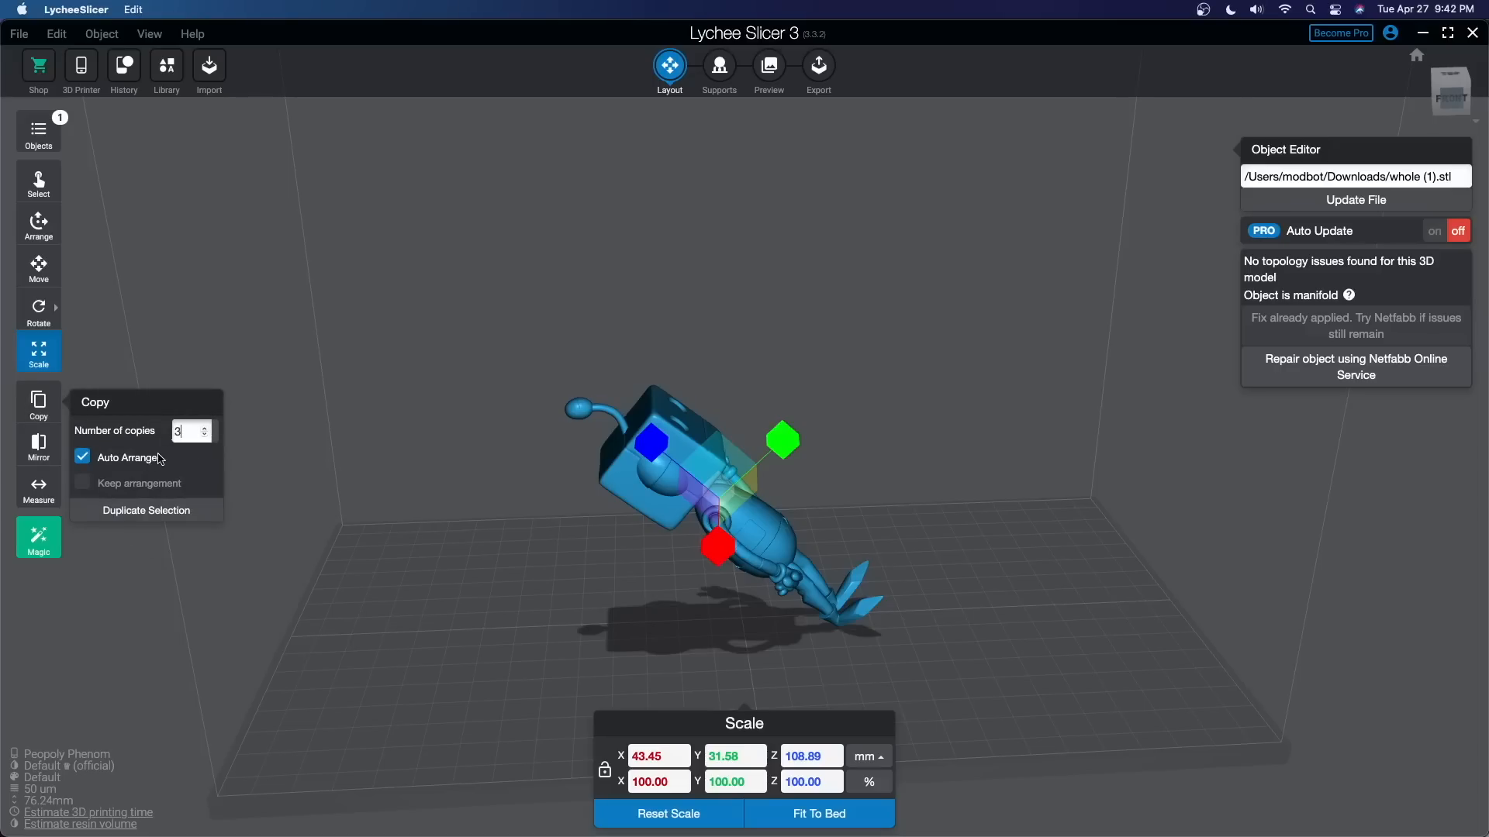
click(148, 511)
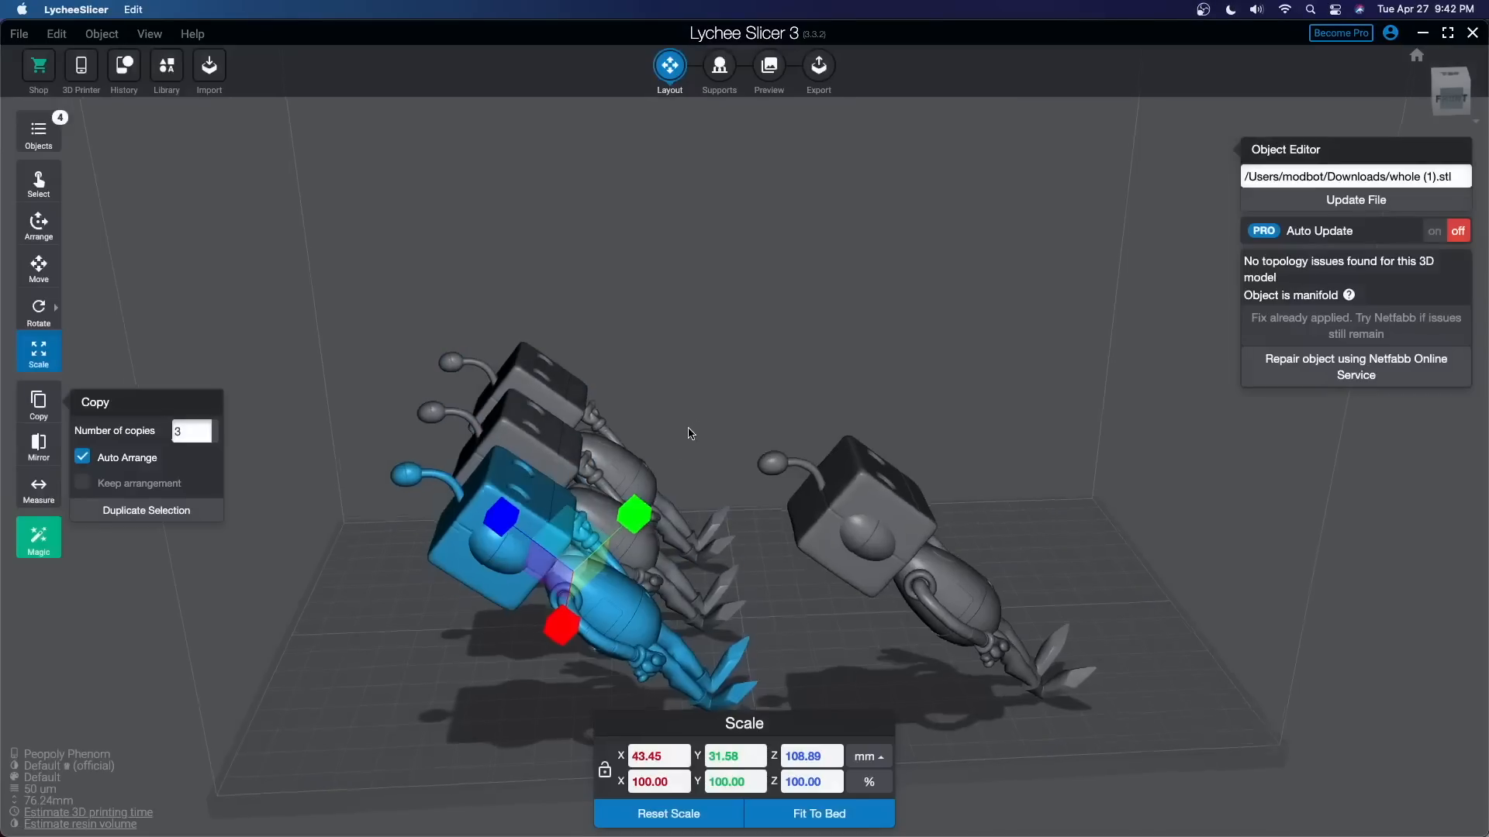
drag(691, 432, 431, 572)
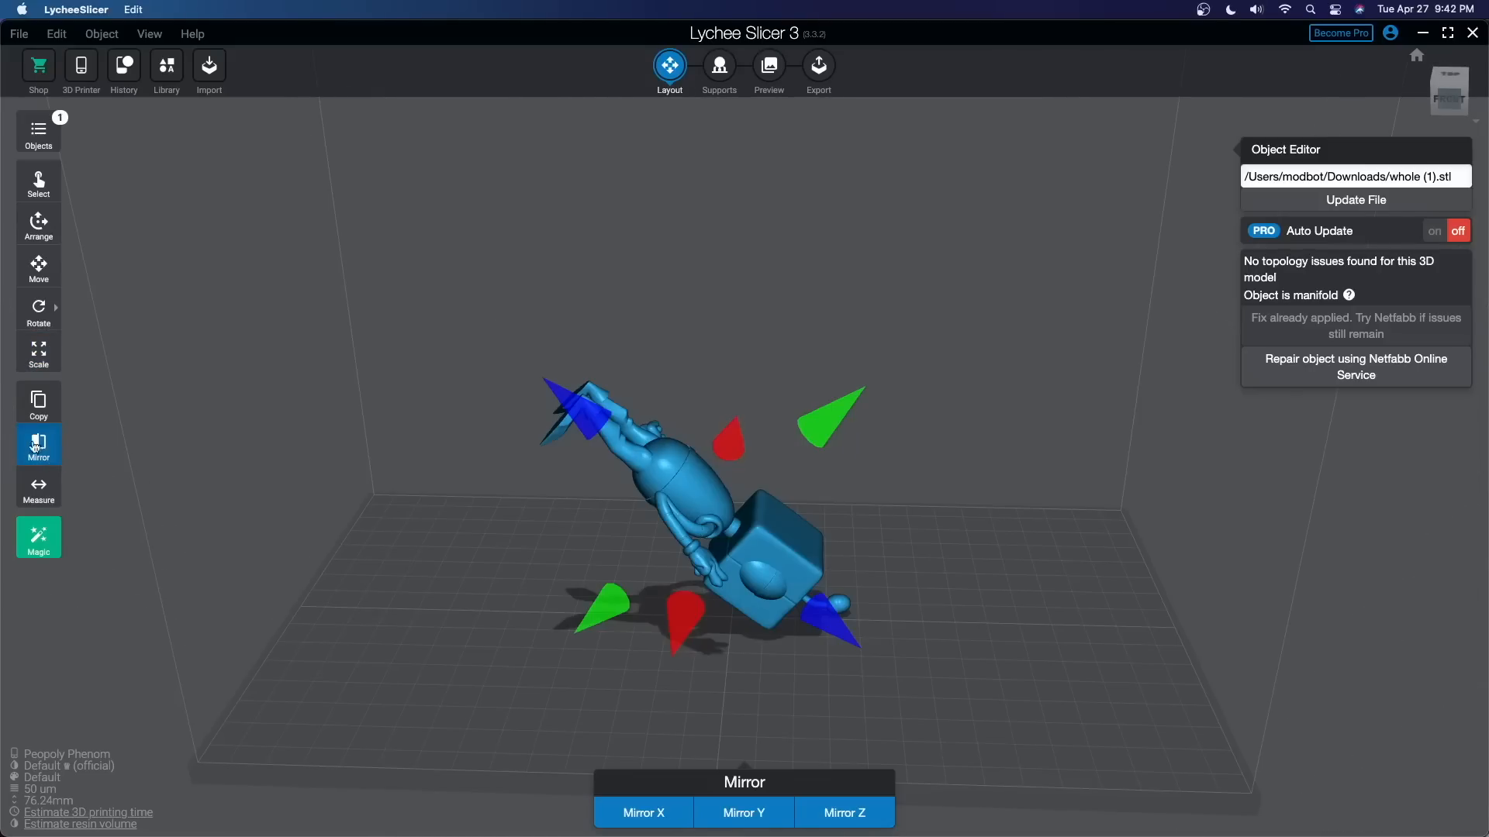
- Try different mirror combinations on the robot and leave it mirrored along X and Z
click(683, 611)
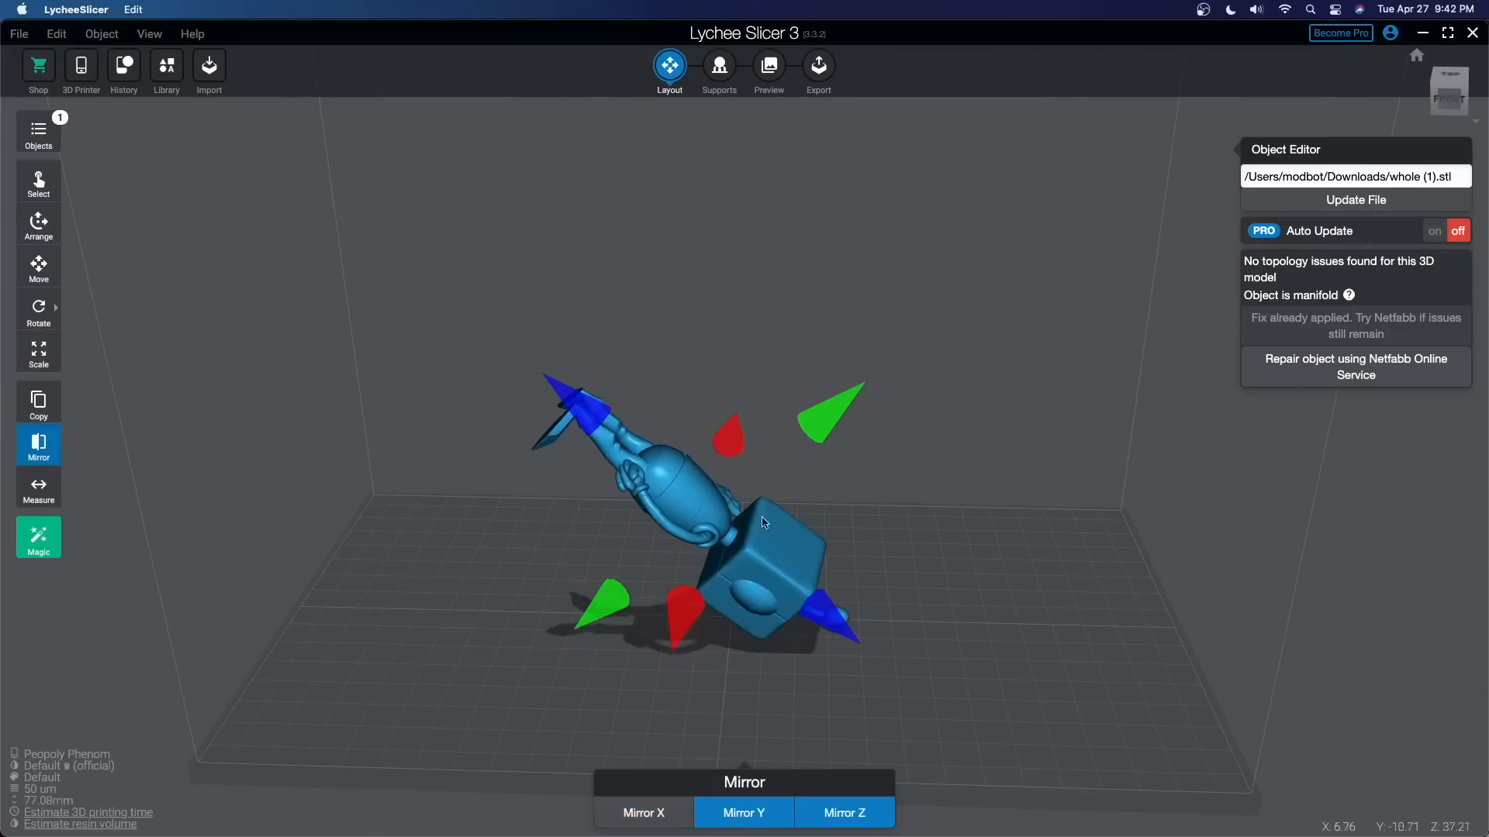
click(605, 599)
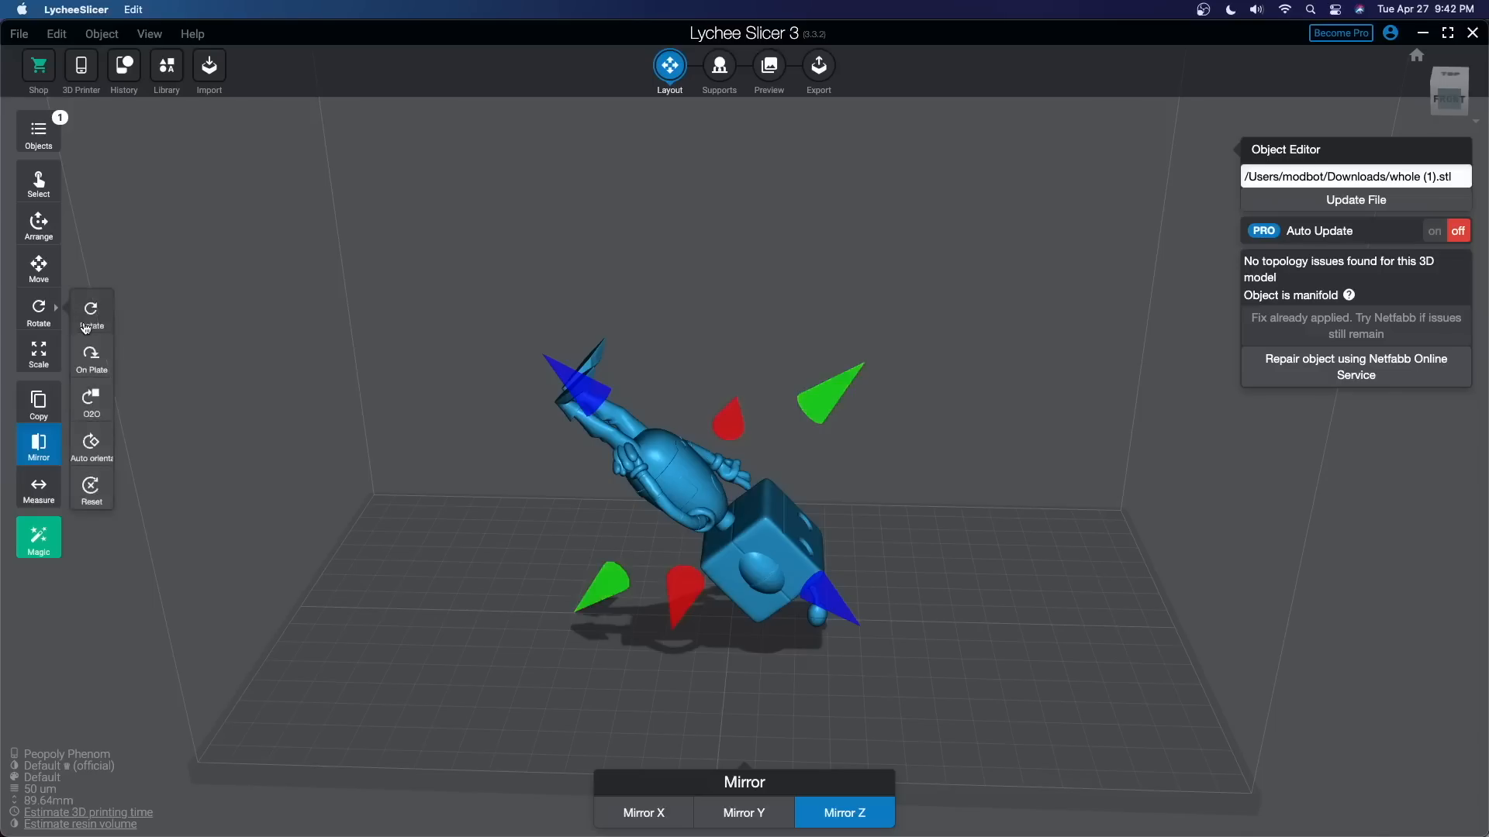
click(620, 589)
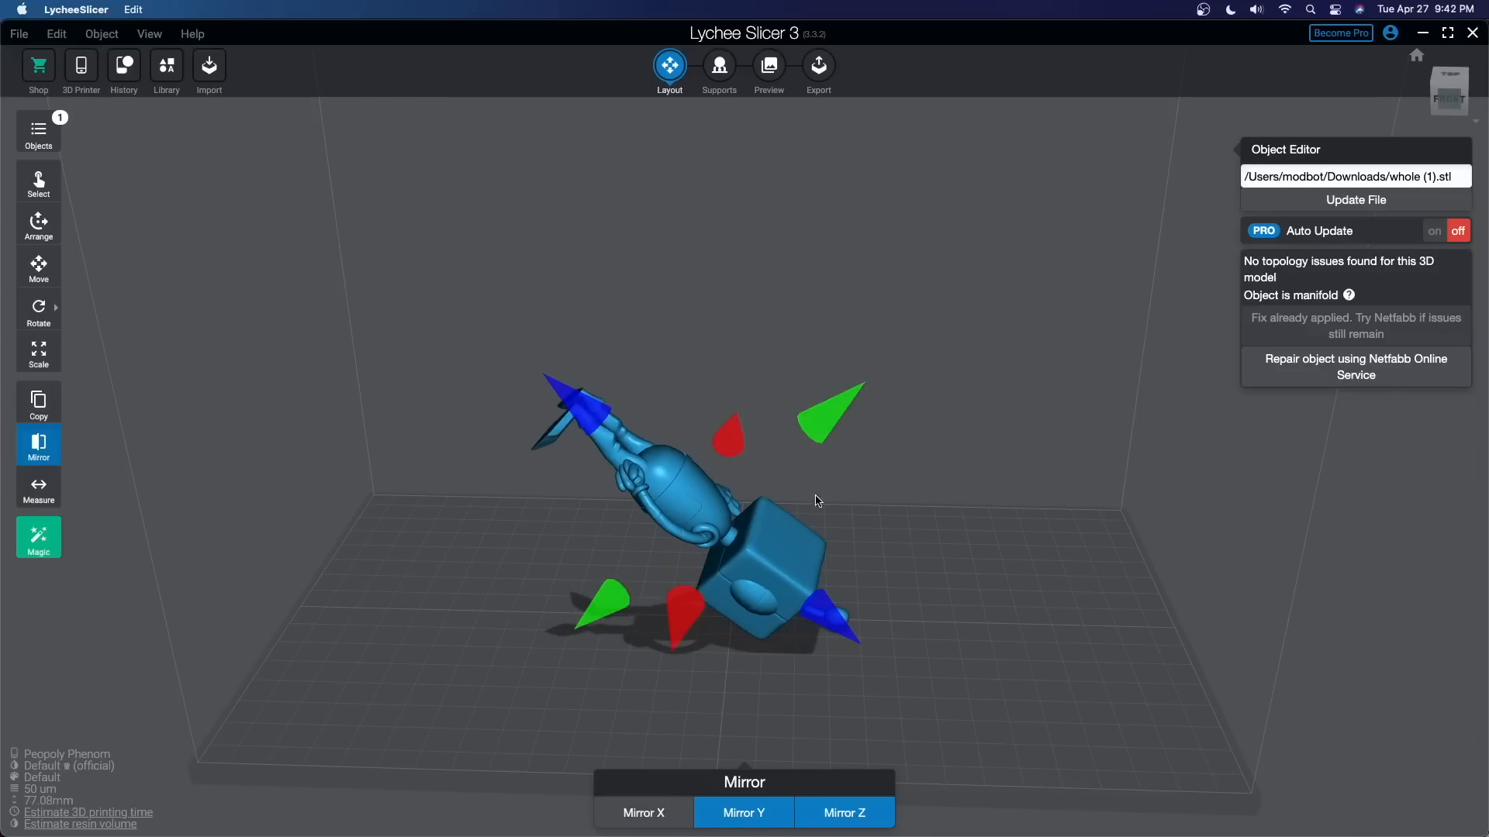
click(807, 438)
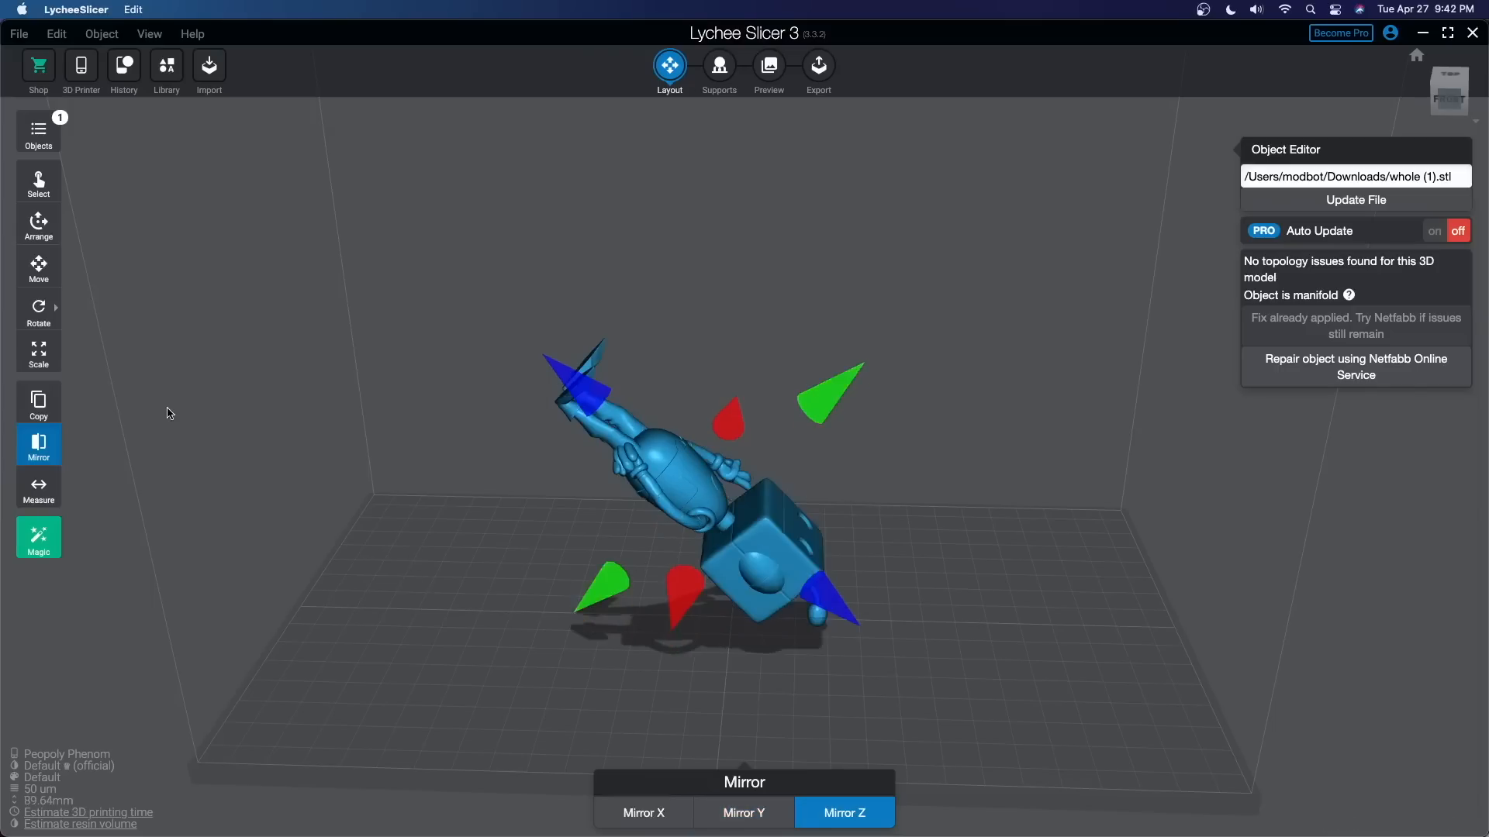
click(731, 428)
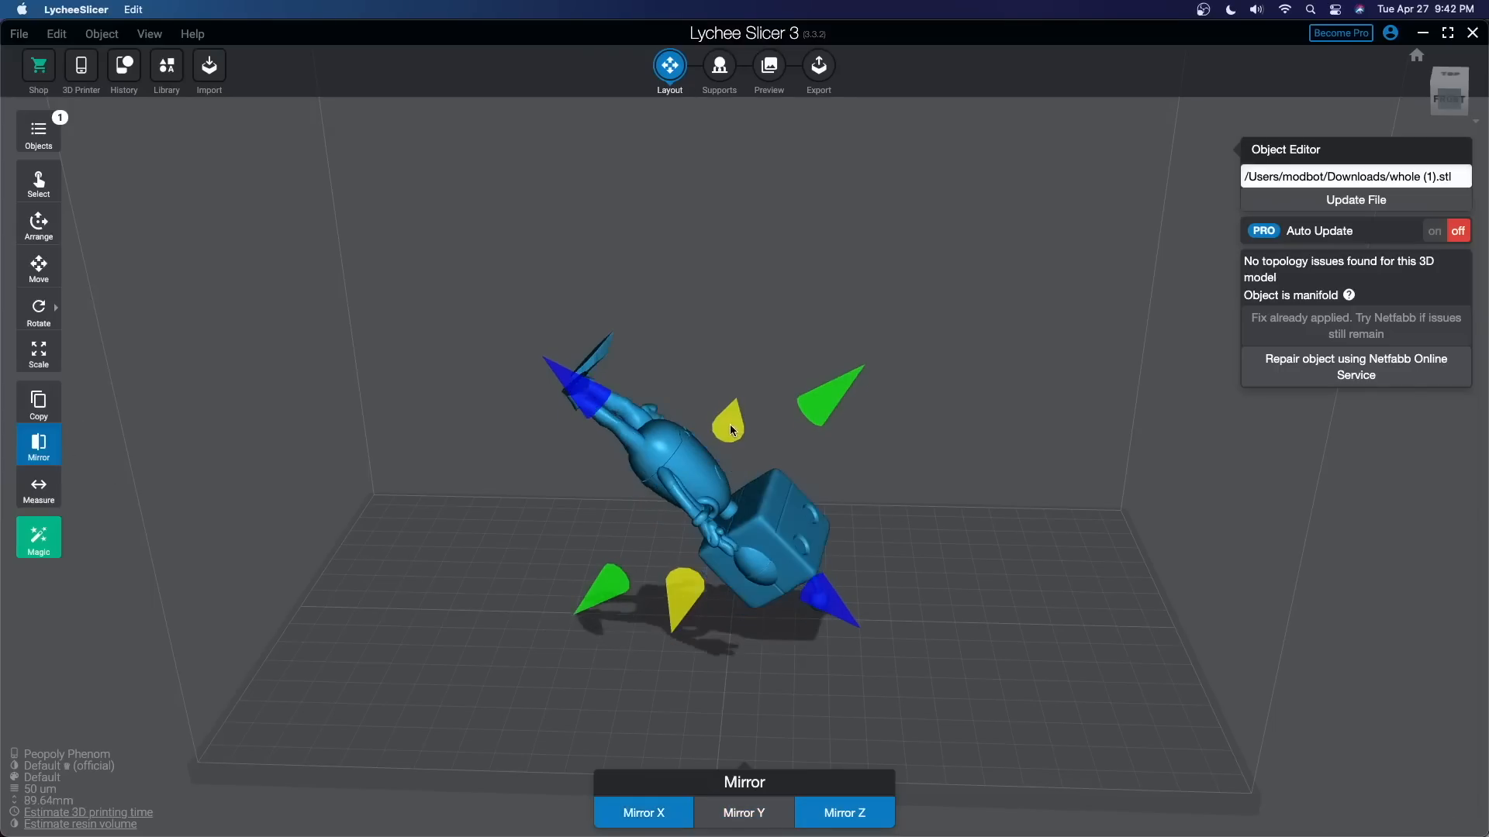
click(814, 407)
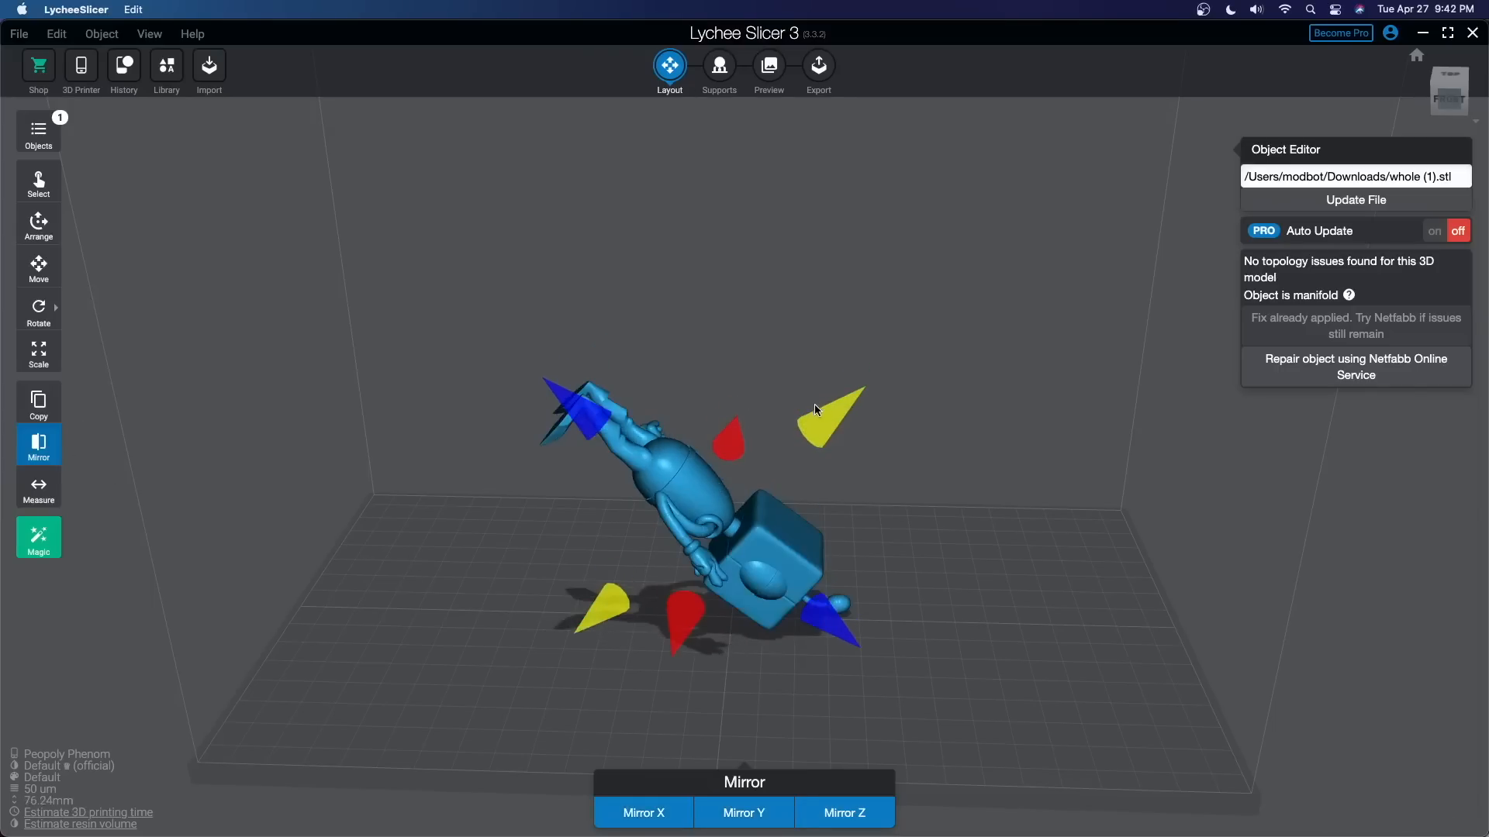
click(623, 583)
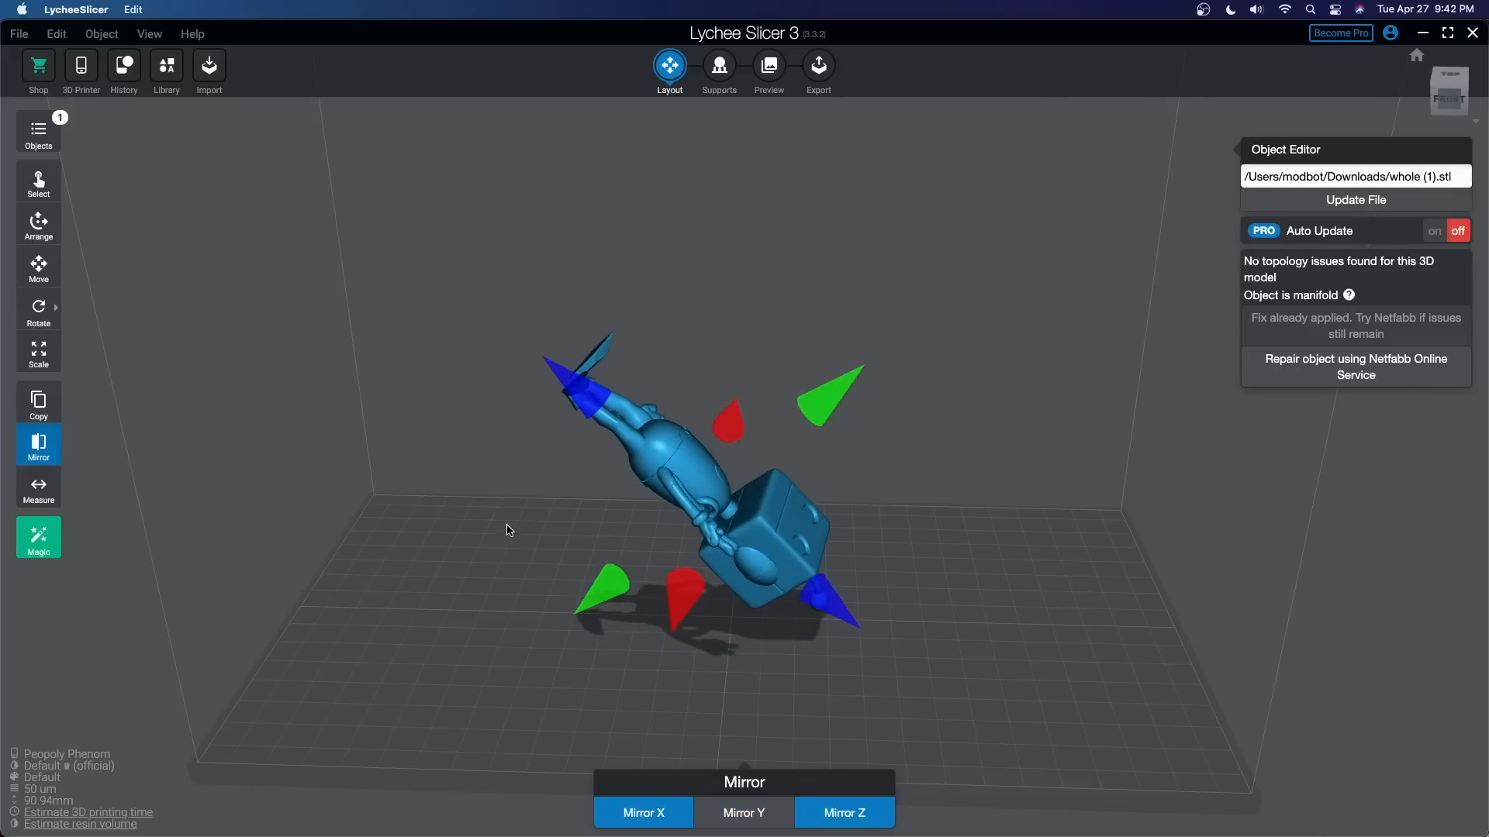
- Measure the long edge of the robot's head between its two corners
click(47, 492)
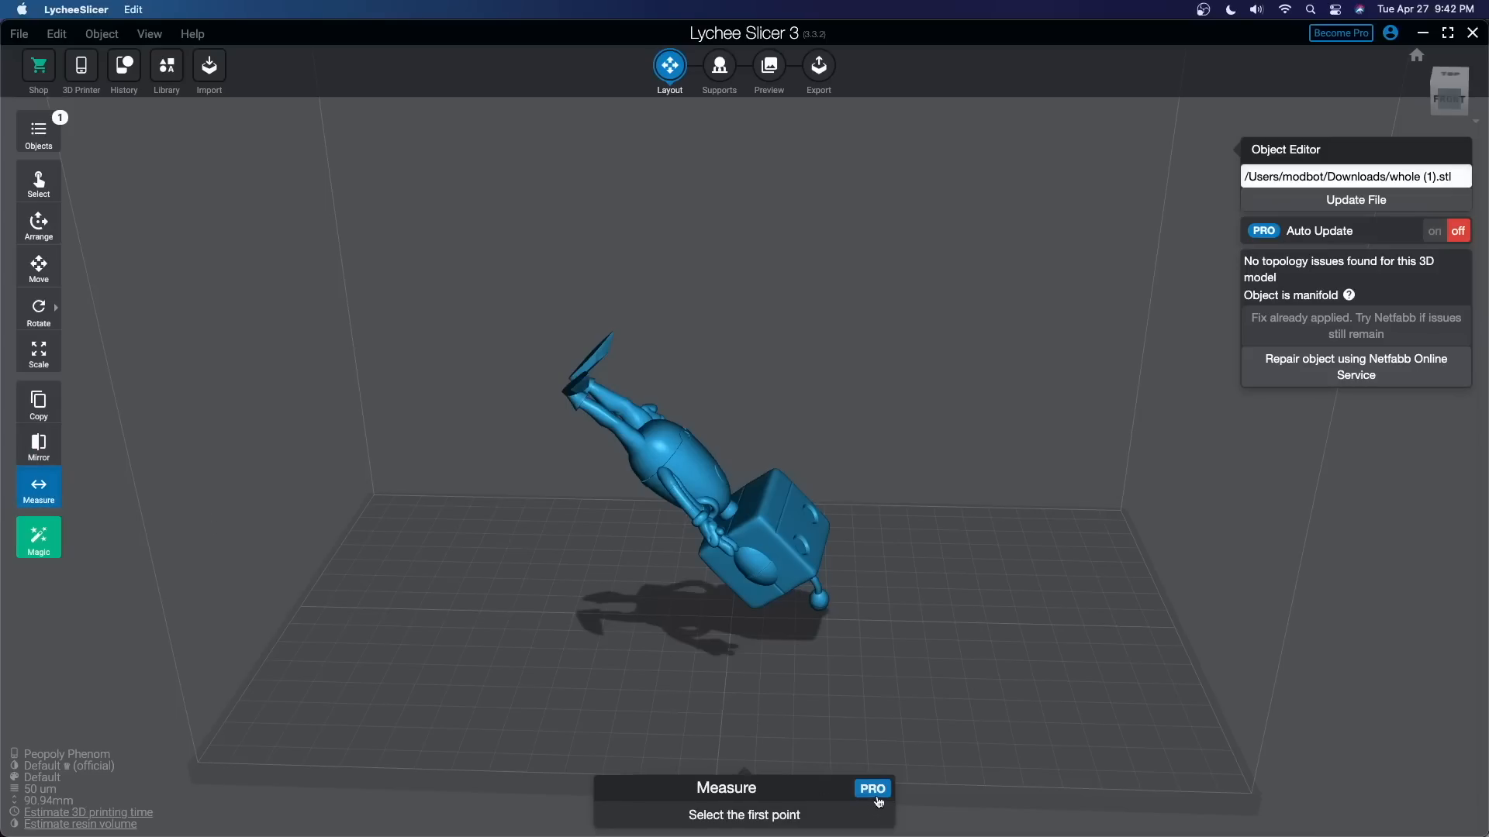
scroll(744, 618, up, 5)
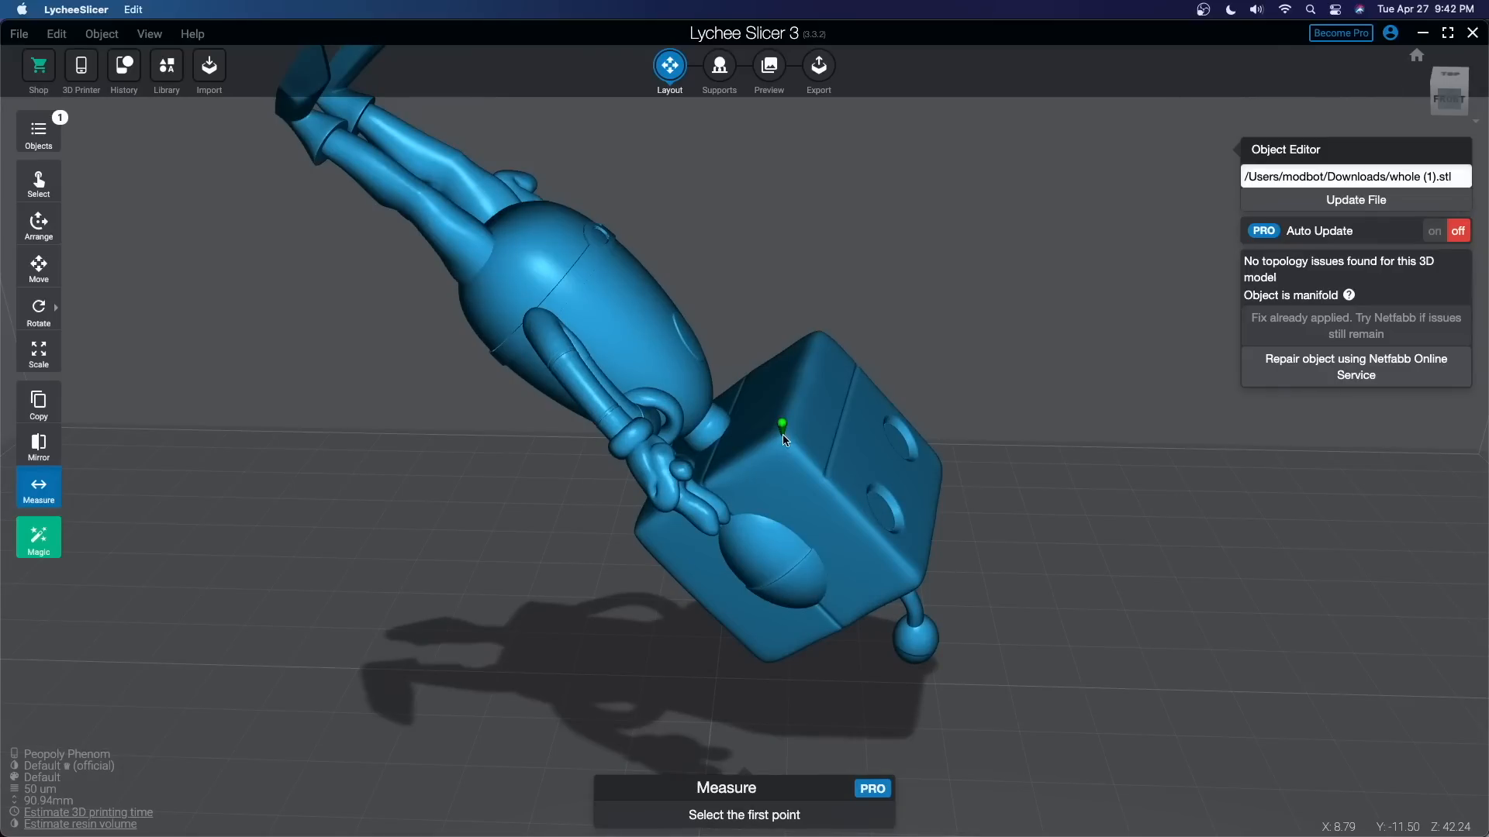
click(783, 436)
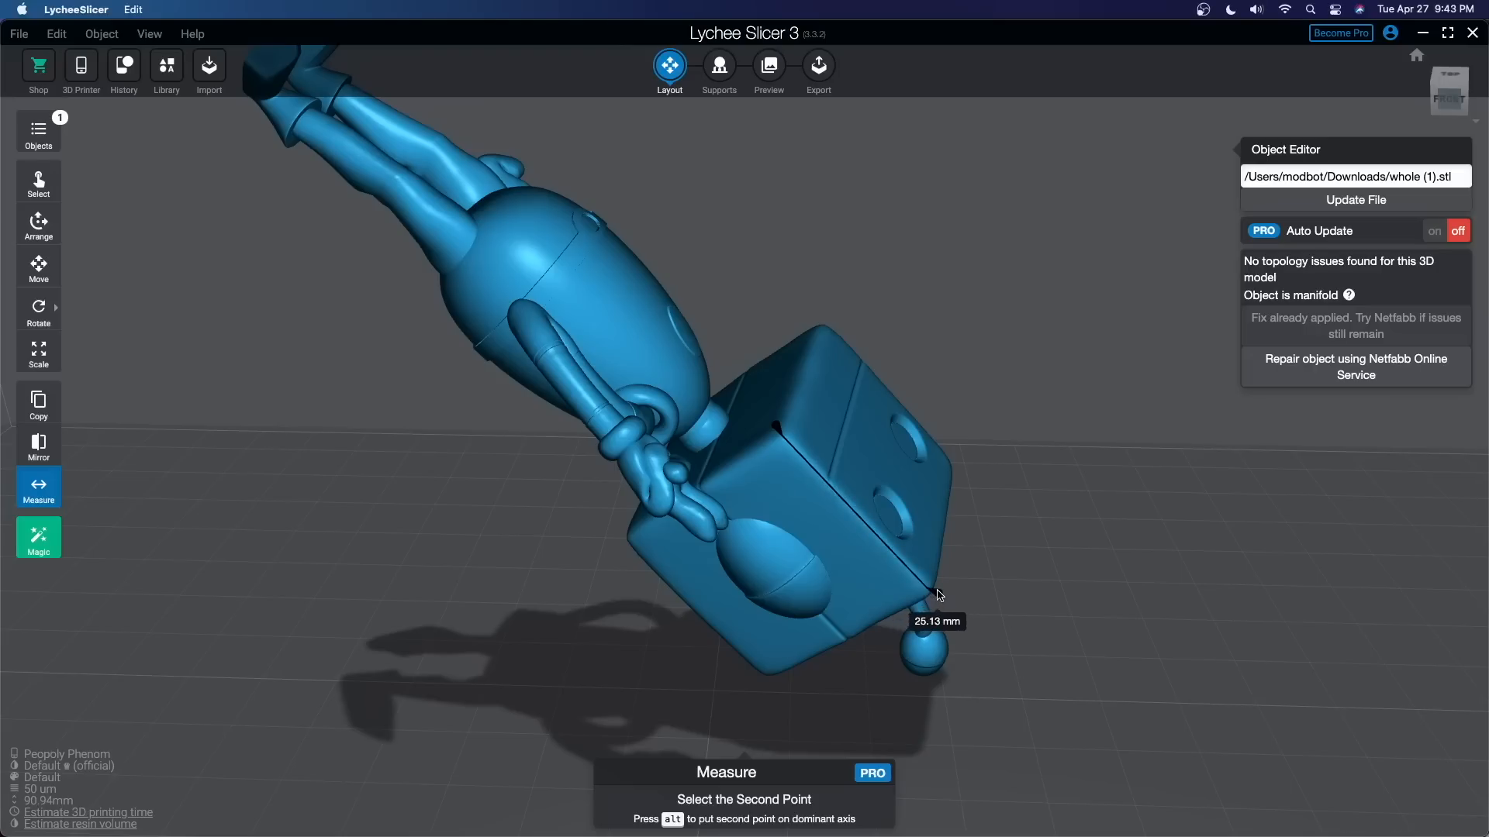
click(934, 591)
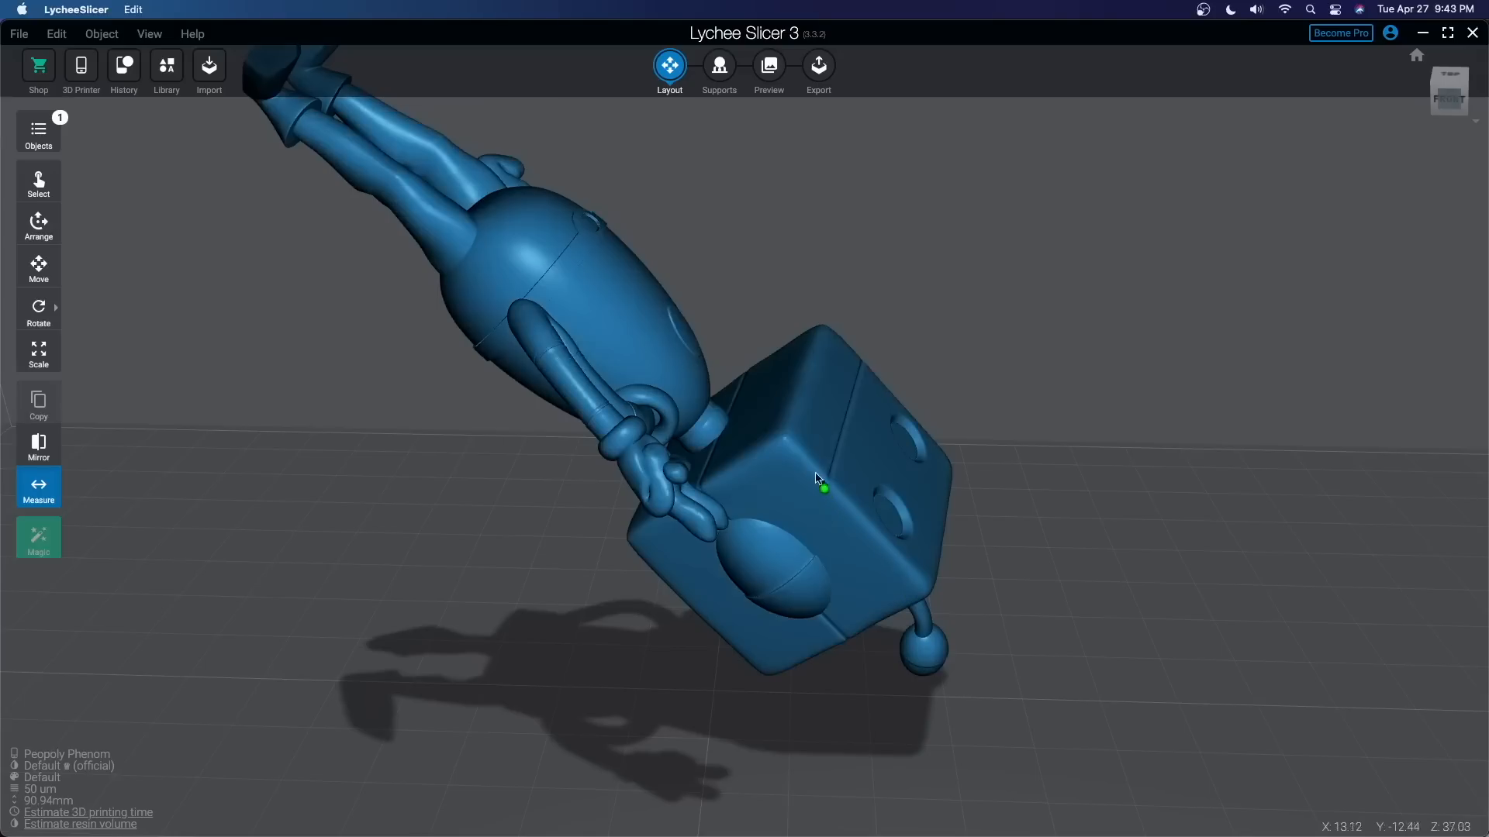
- Repeat the two-point measurement along the edges of the robot's head, dismissing the Pro subscription notice
click(788, 445)
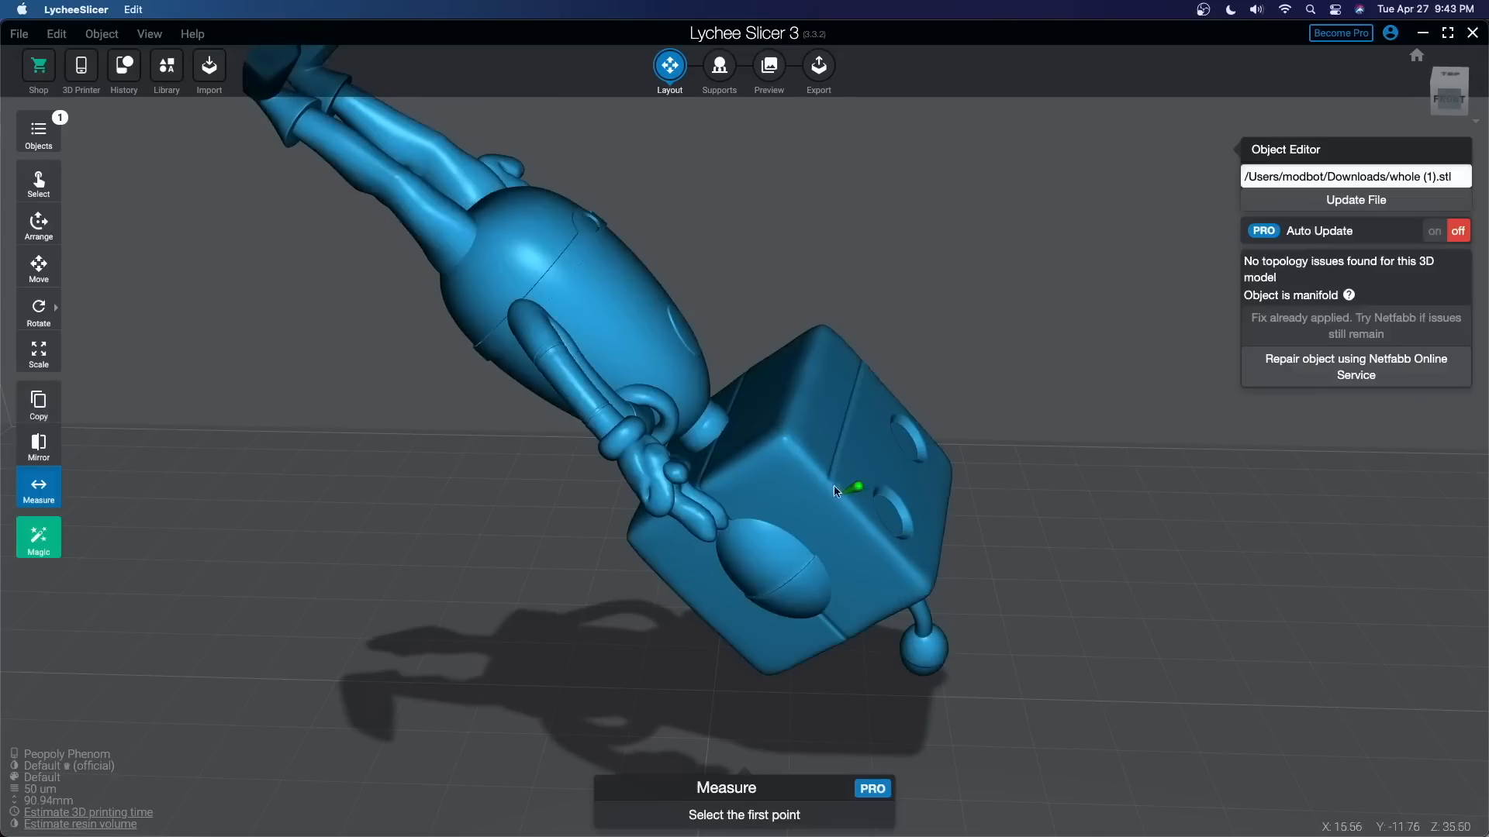
click(798, 445)
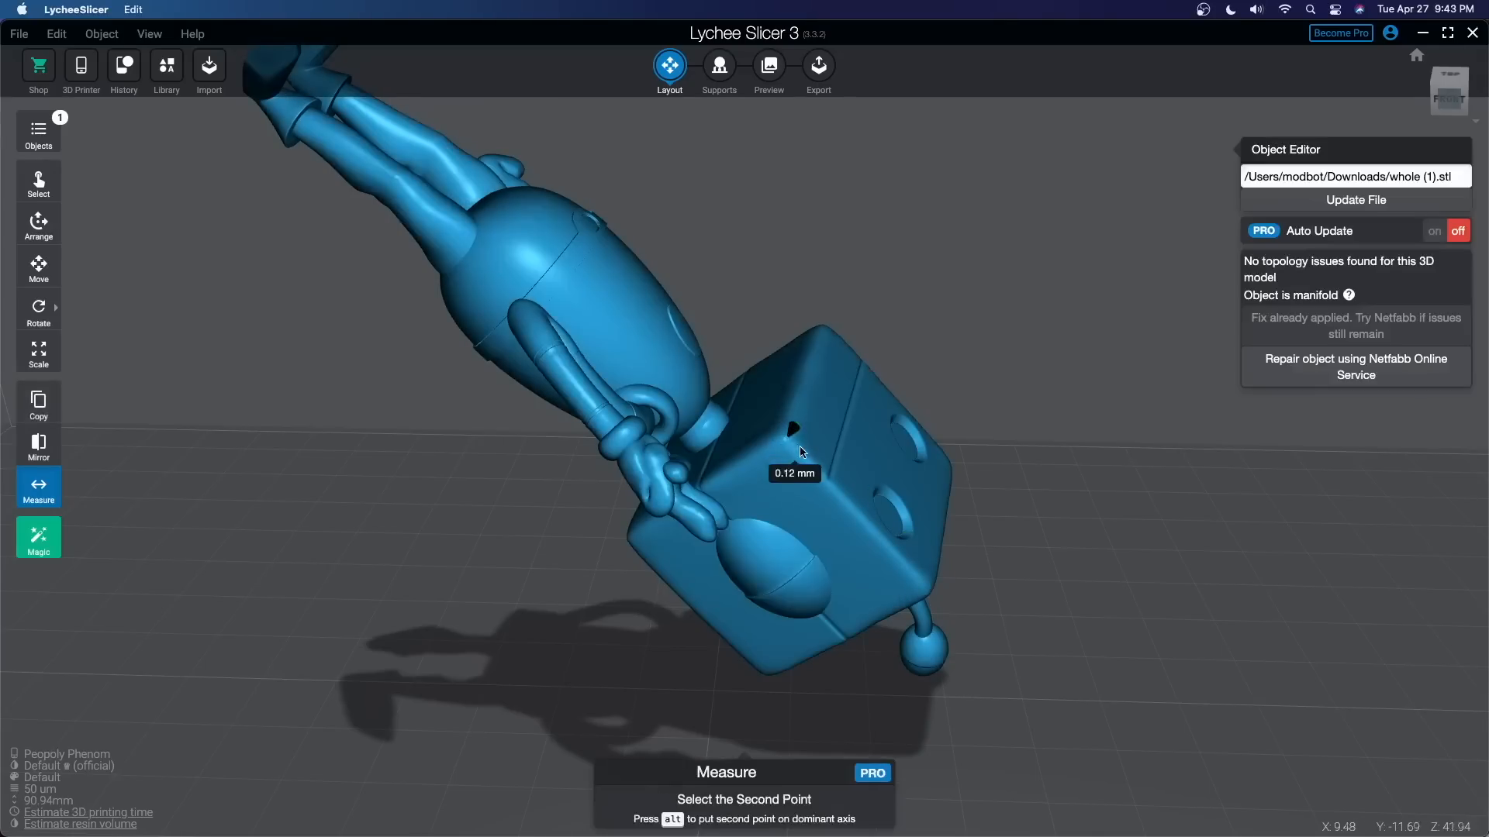
click(929, 587)
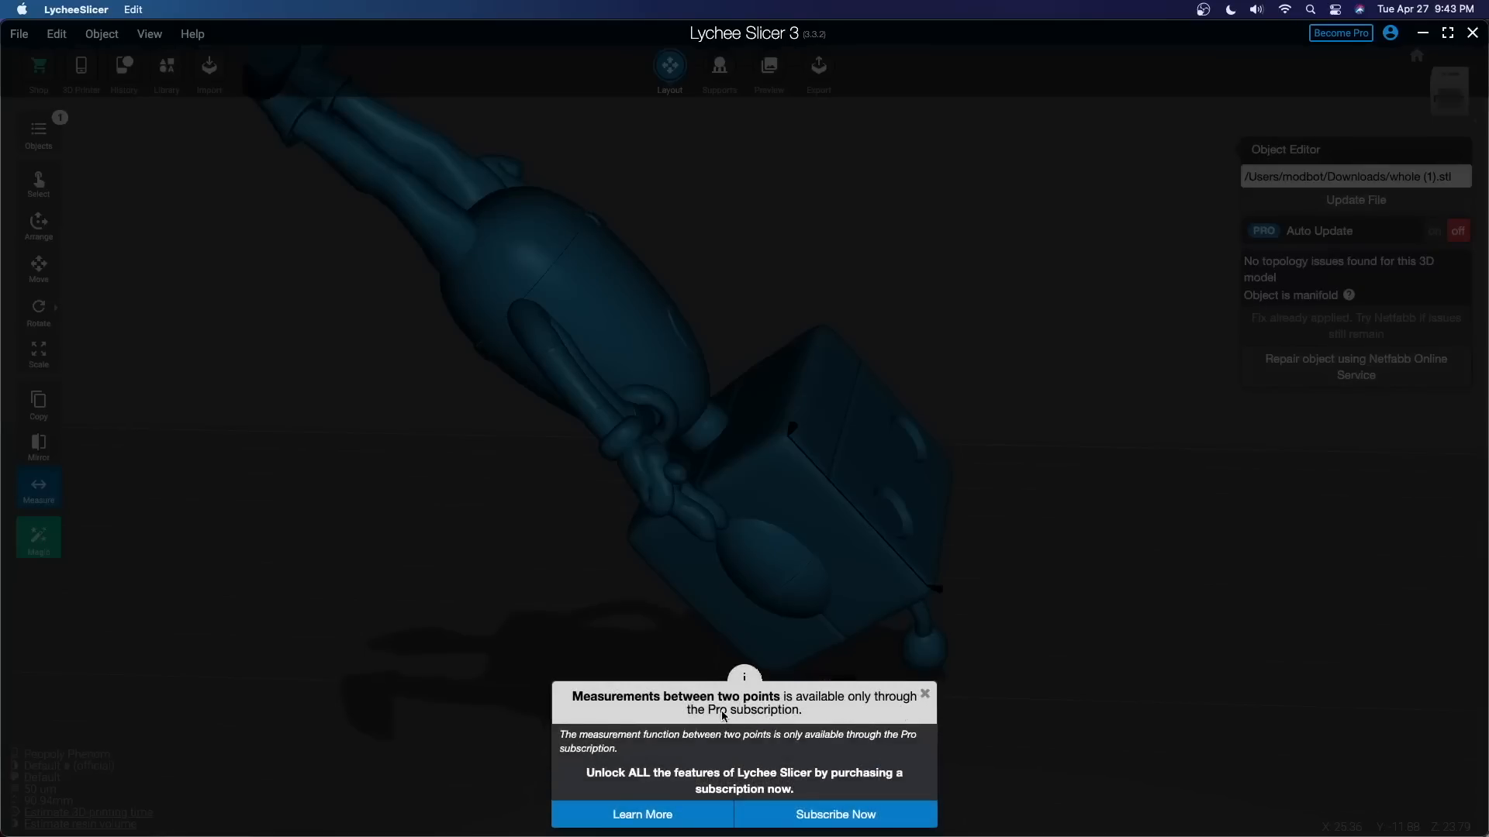
click(925, 694)
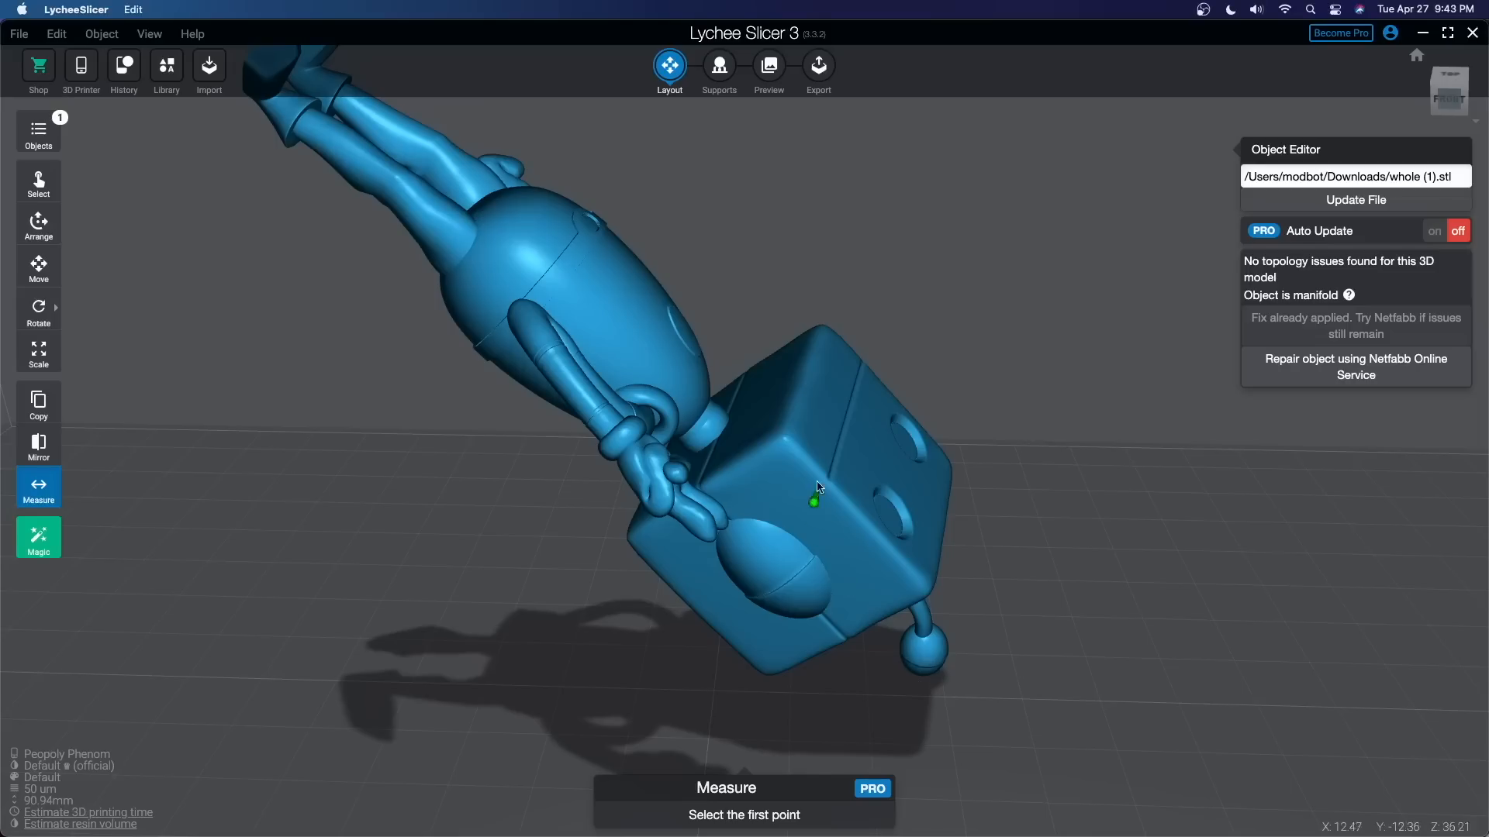
click(777, 428)
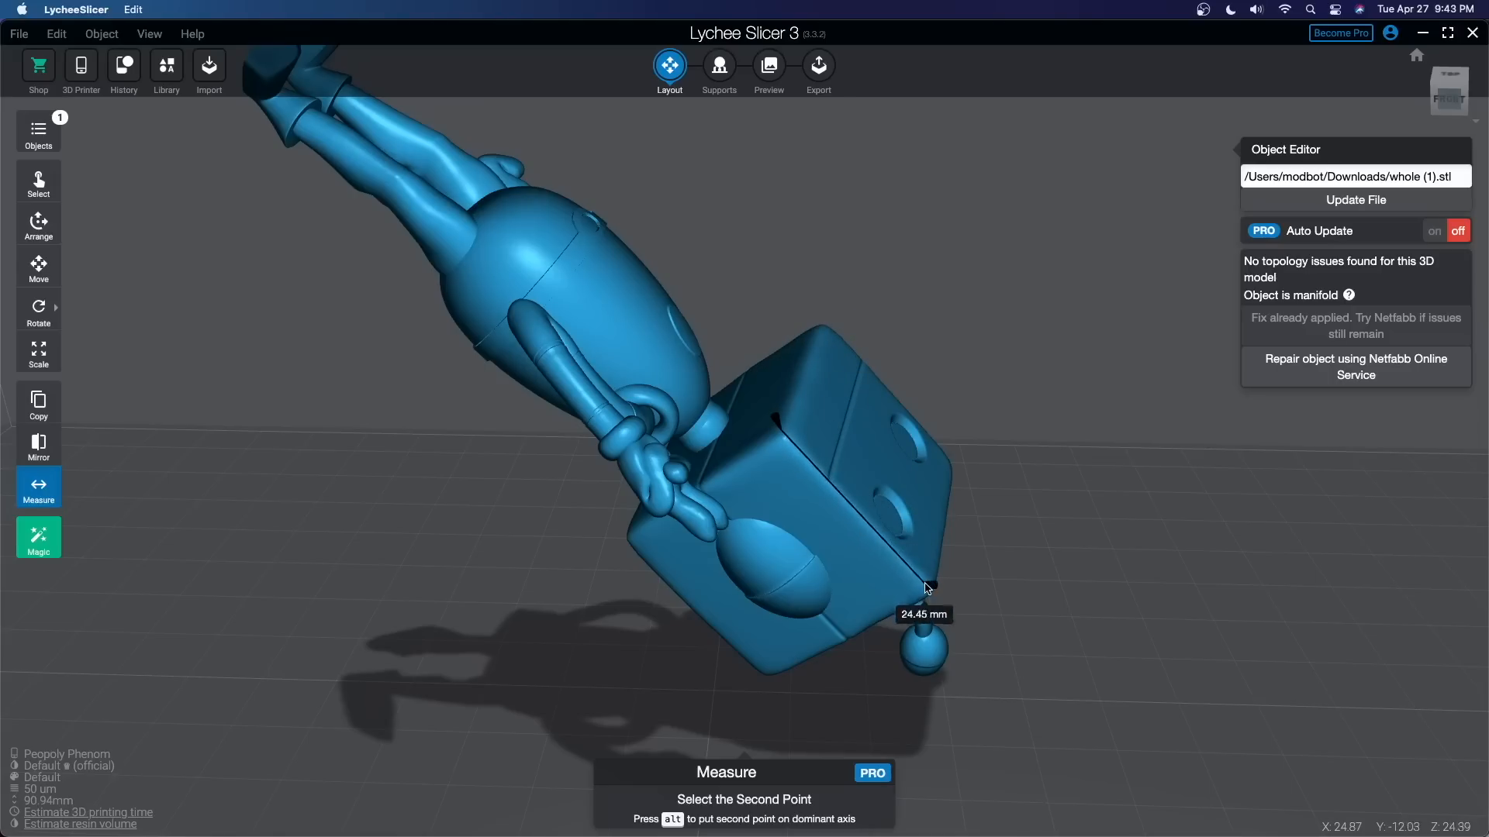
scroll(364, 476, down, 3)
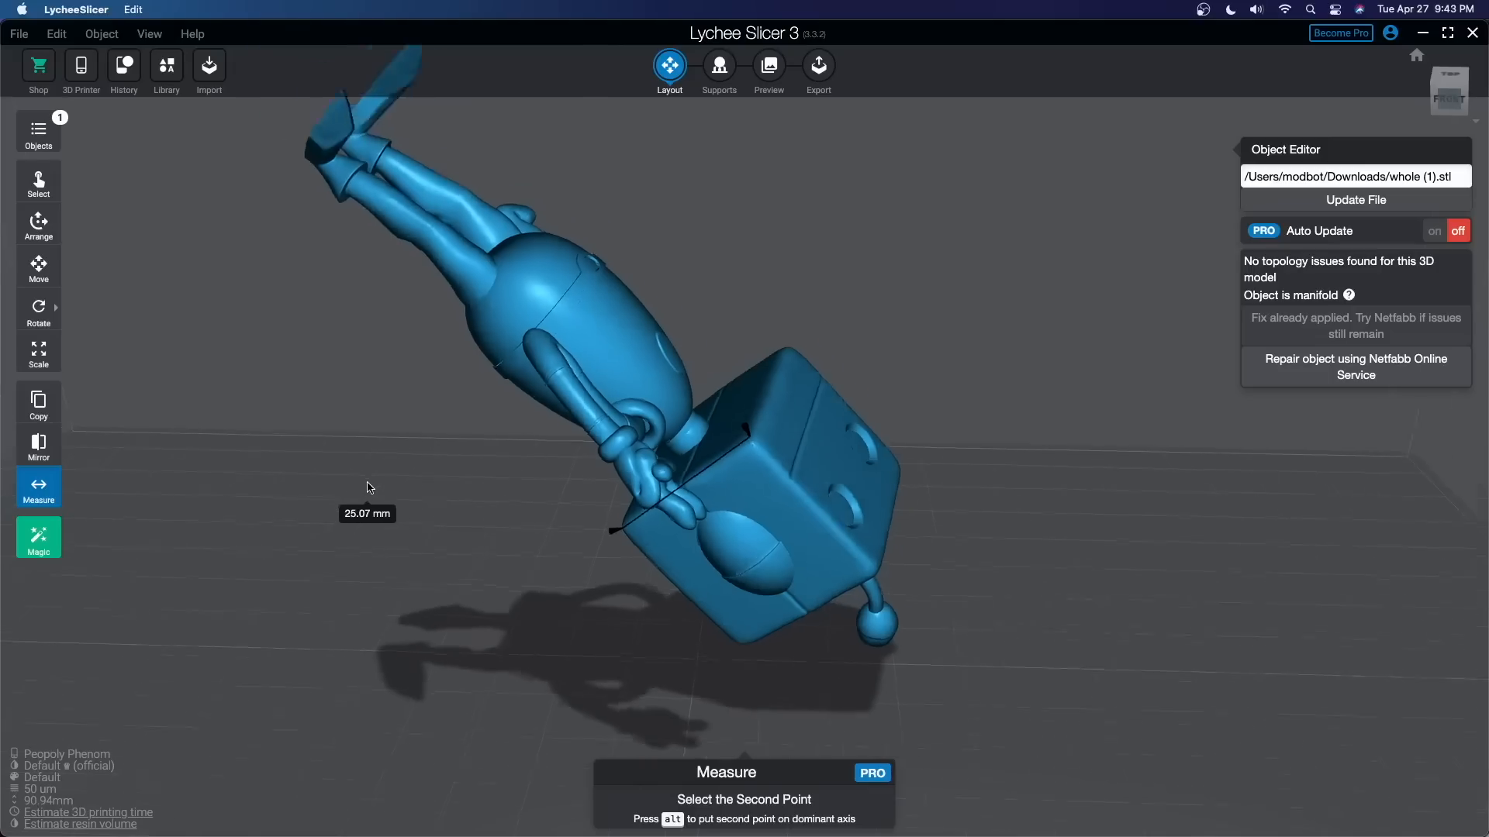
click(404, 502)
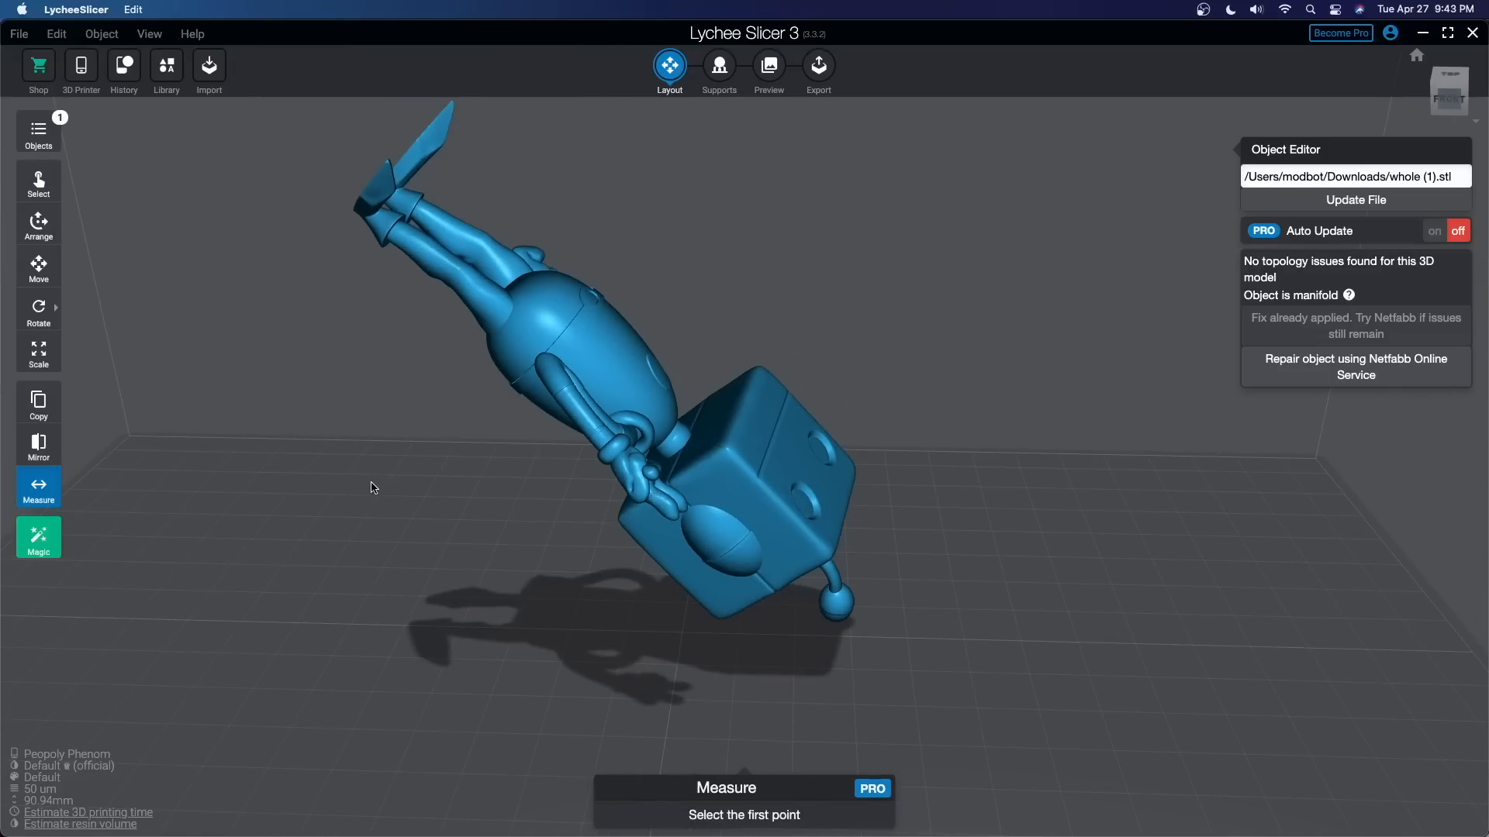
- Undo the recent mirror and orientation changes on the robot one after another
key(super+z)
key(super+z)
key(super+z)
key(super+z)
key(super+z)
key(super+z)
key(super+z)
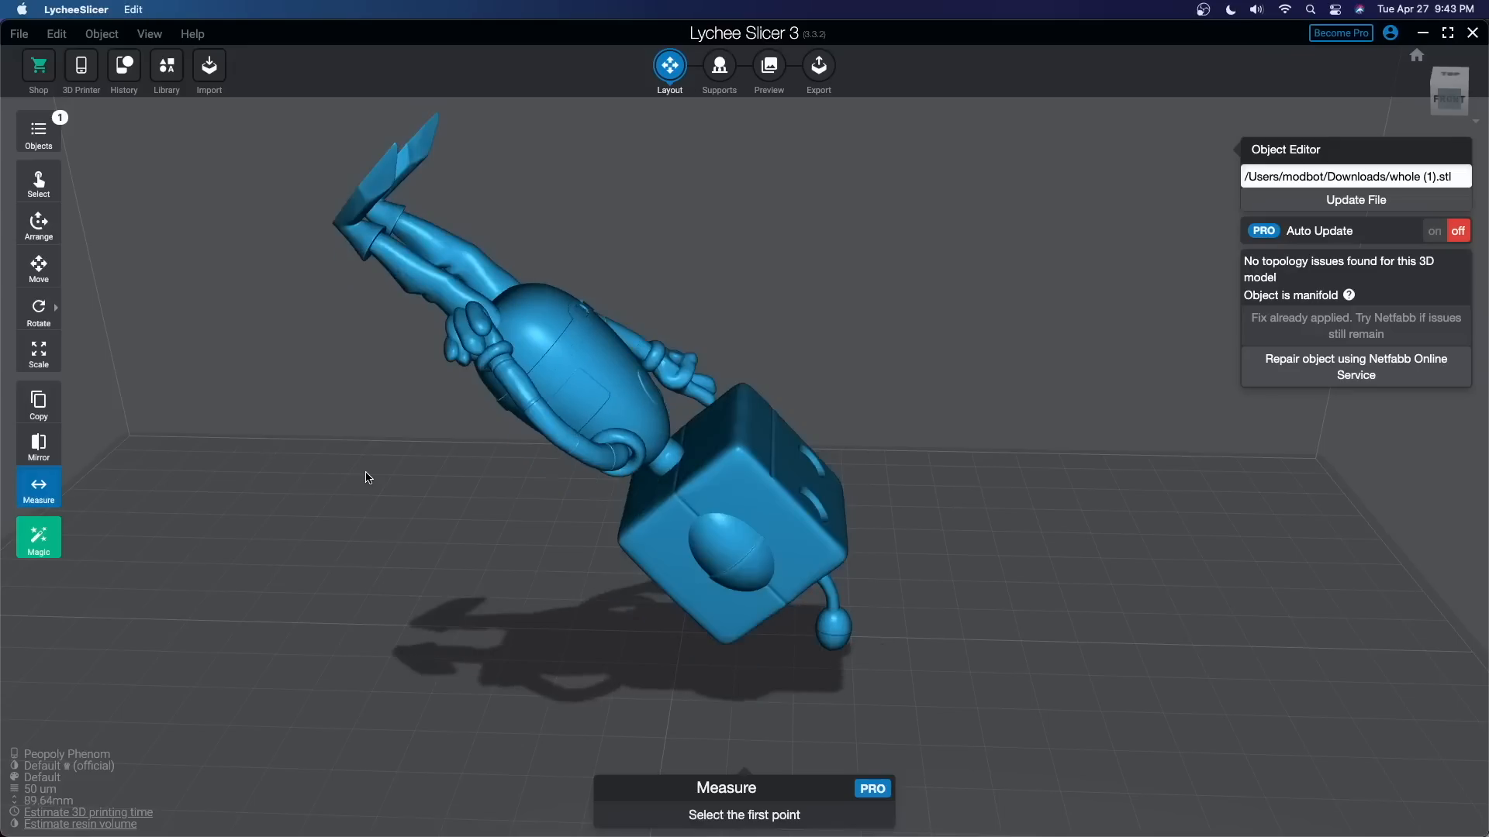
key(super+z)
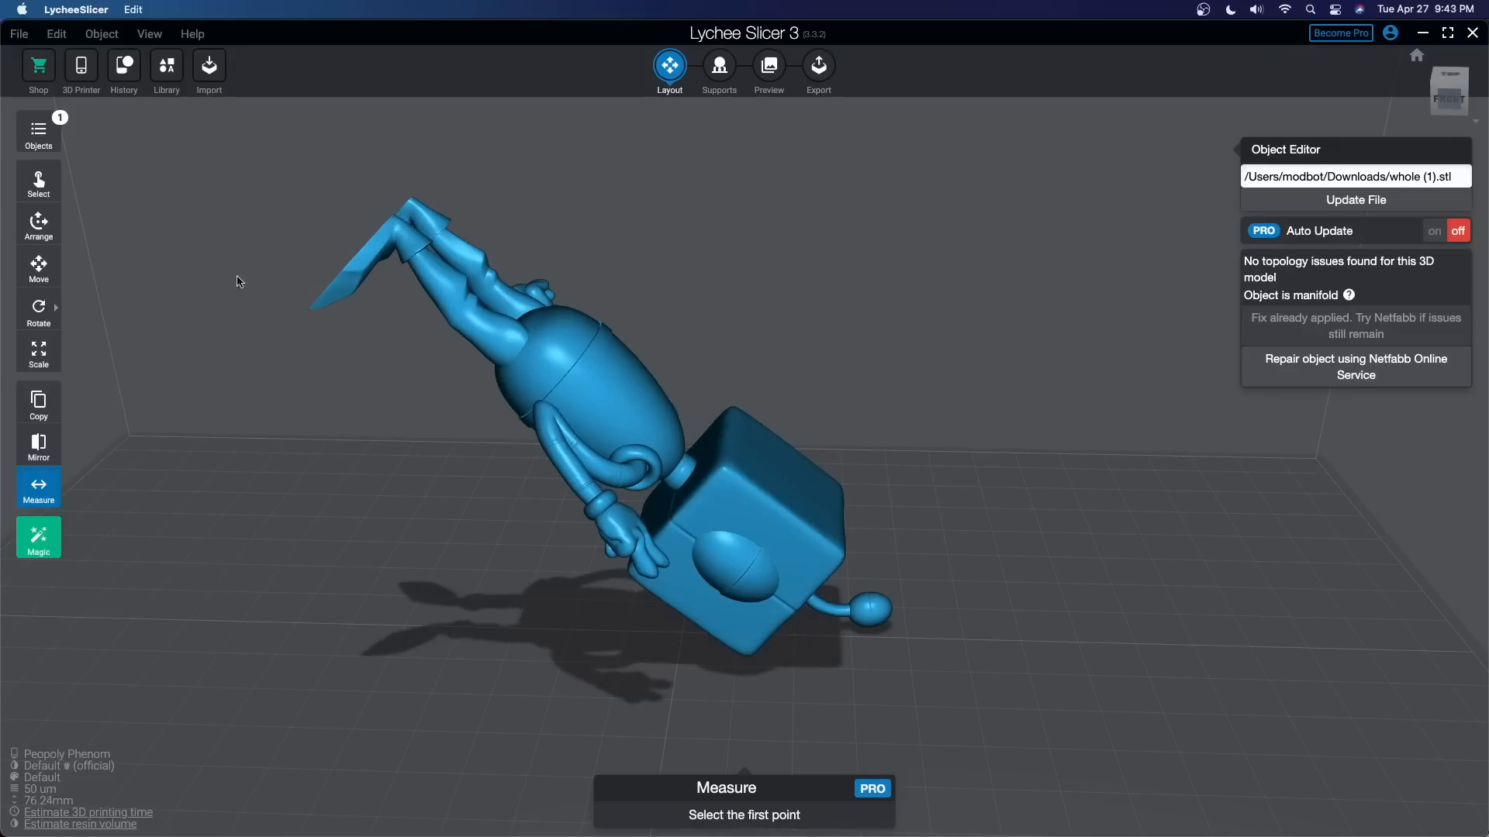
- Run Magic on the robot with auto orientation, supports, optimization, bracings and raft on, using the Medium support preset
scroll(337, 339, down, 2)
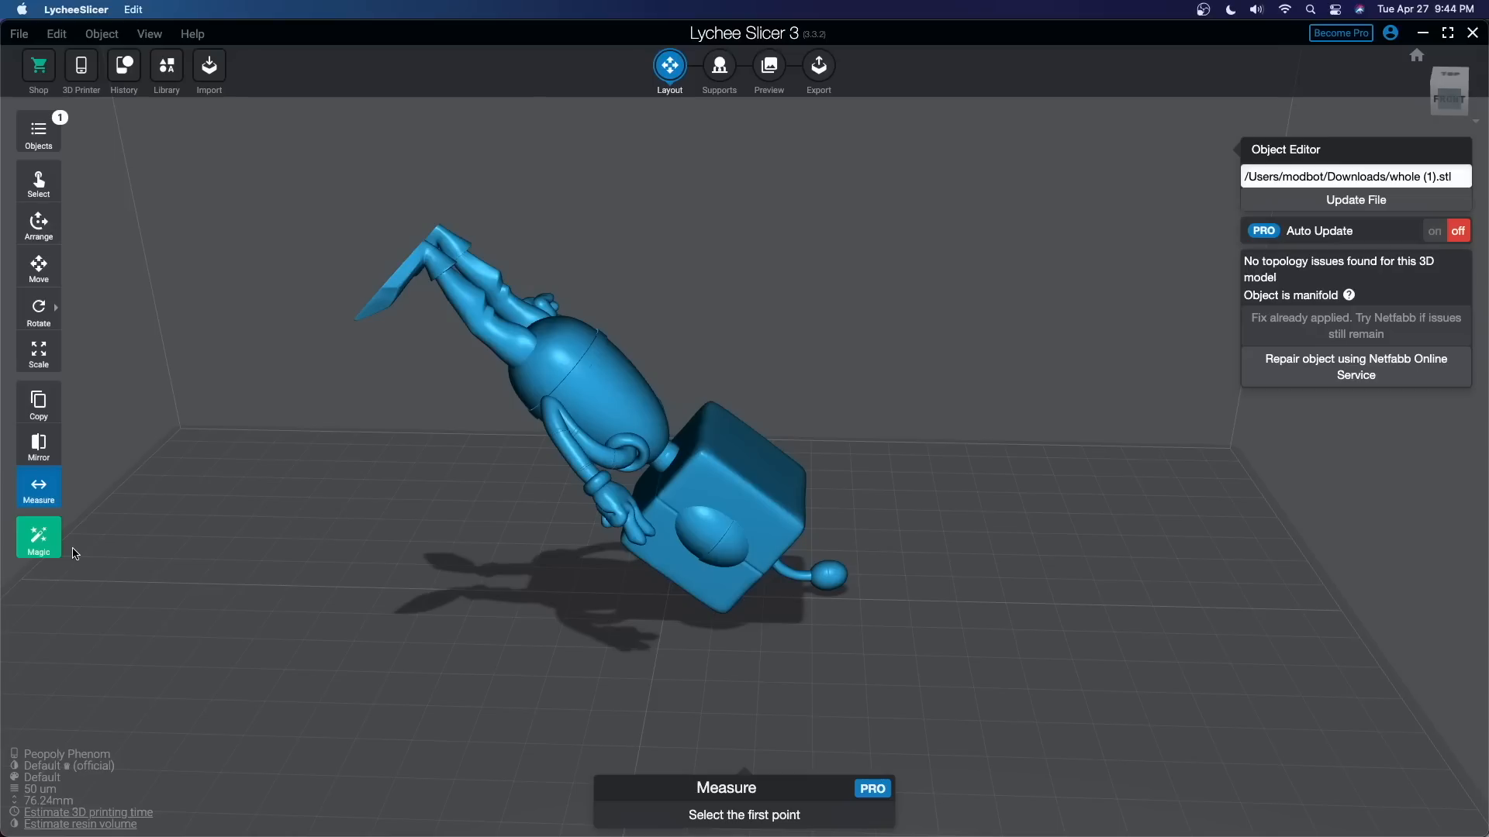
click(41, 541)
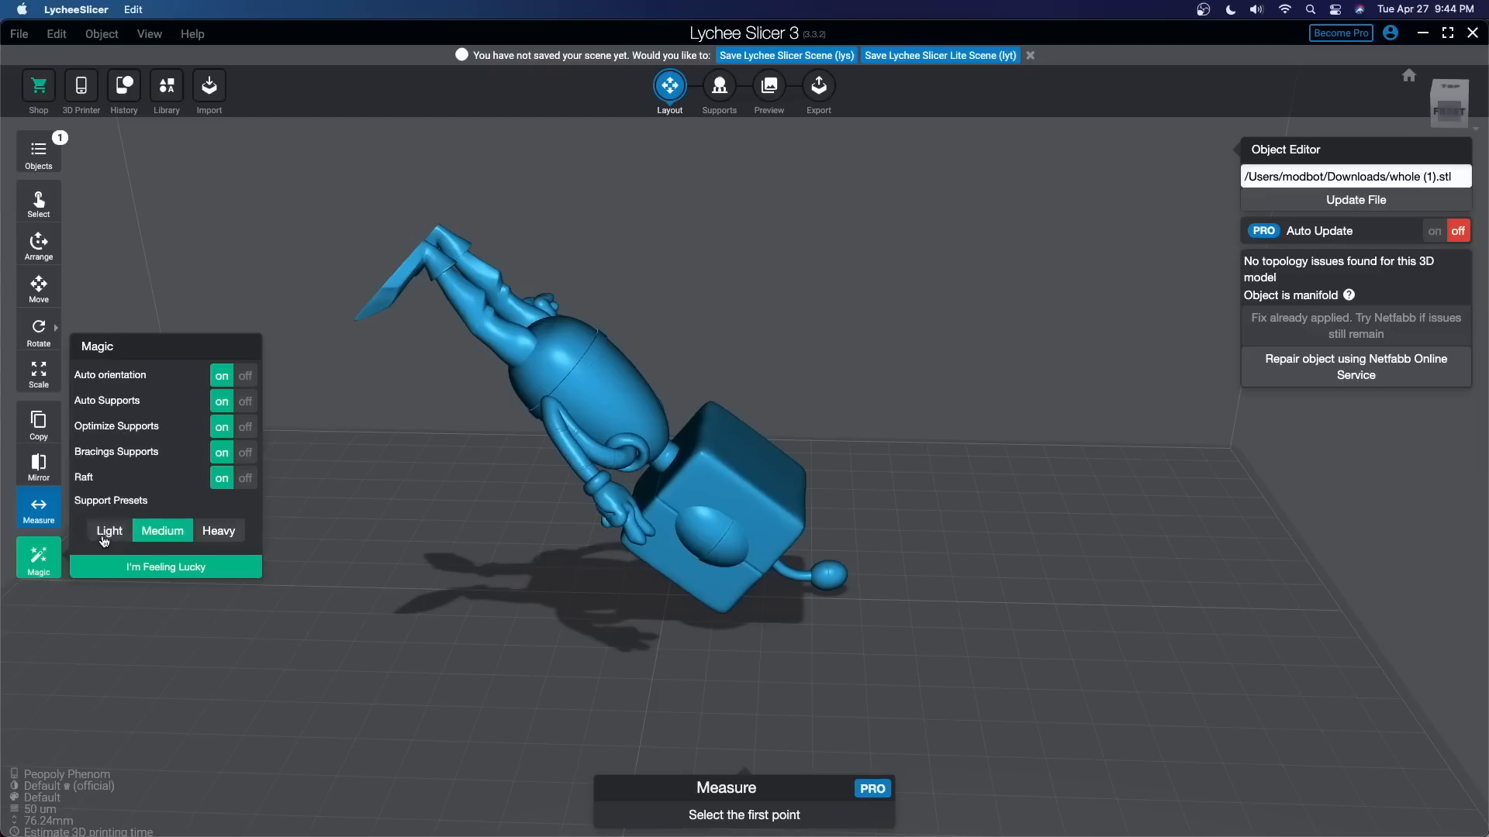
click(109, 532)
click(218, 531)
drag(405, 433, 467, 376)
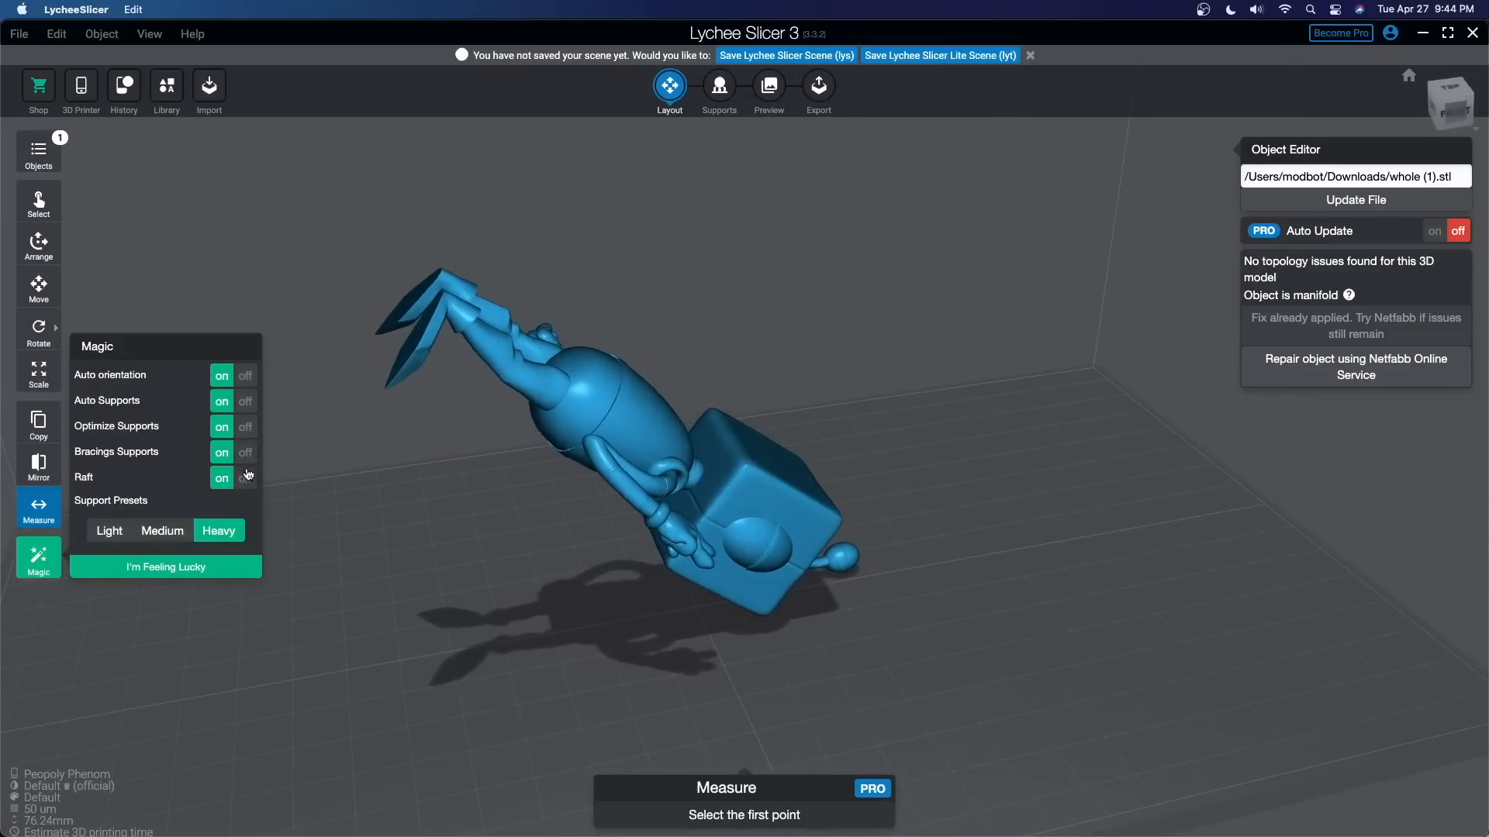
click(171, 534)
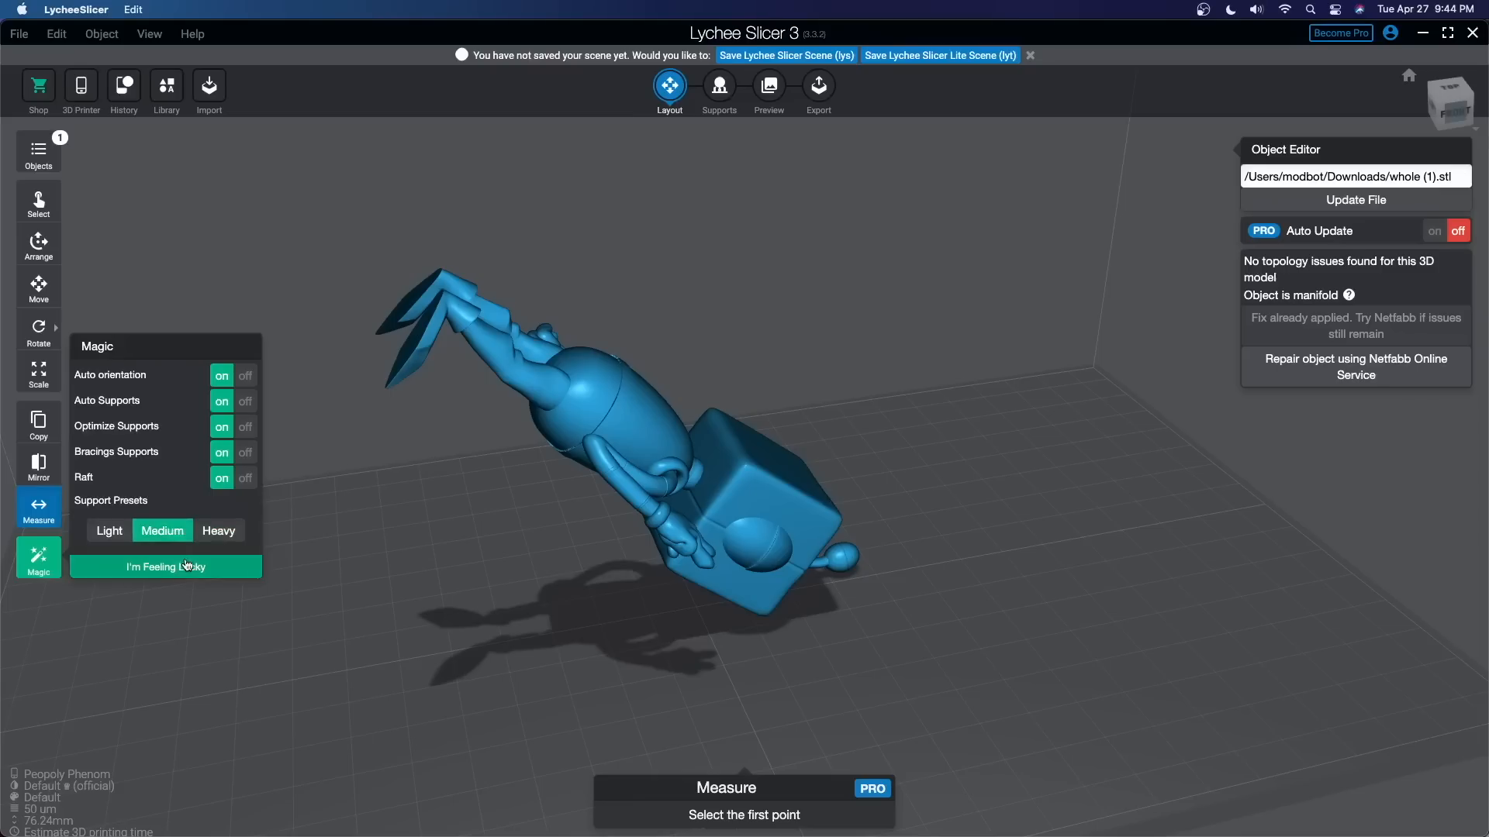
click(171, 571)
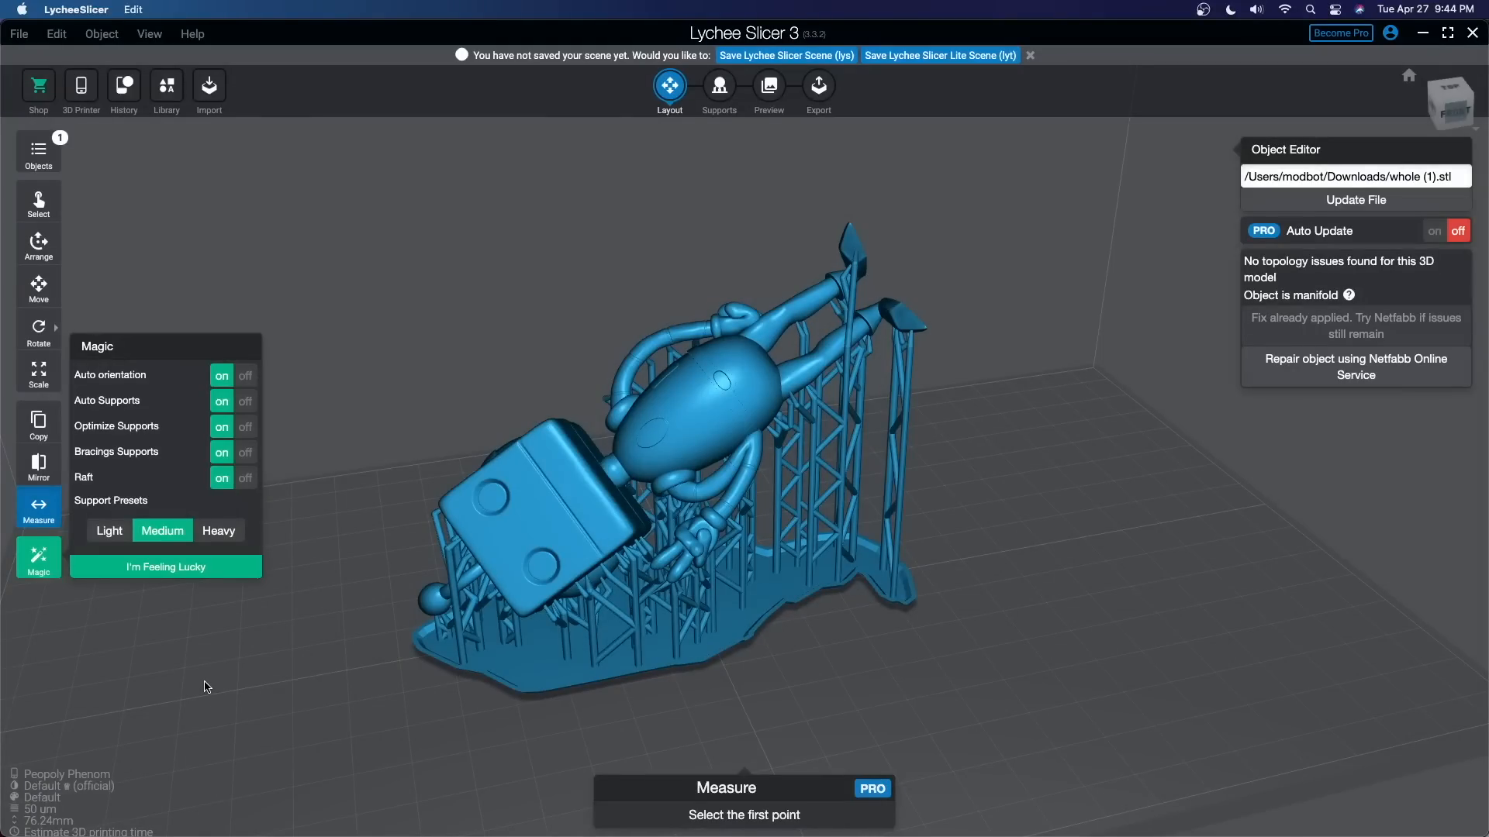
- Inspect the generated supports and raft from several angles, and undo the Magic operation
drag(559, 660, 770, 326)
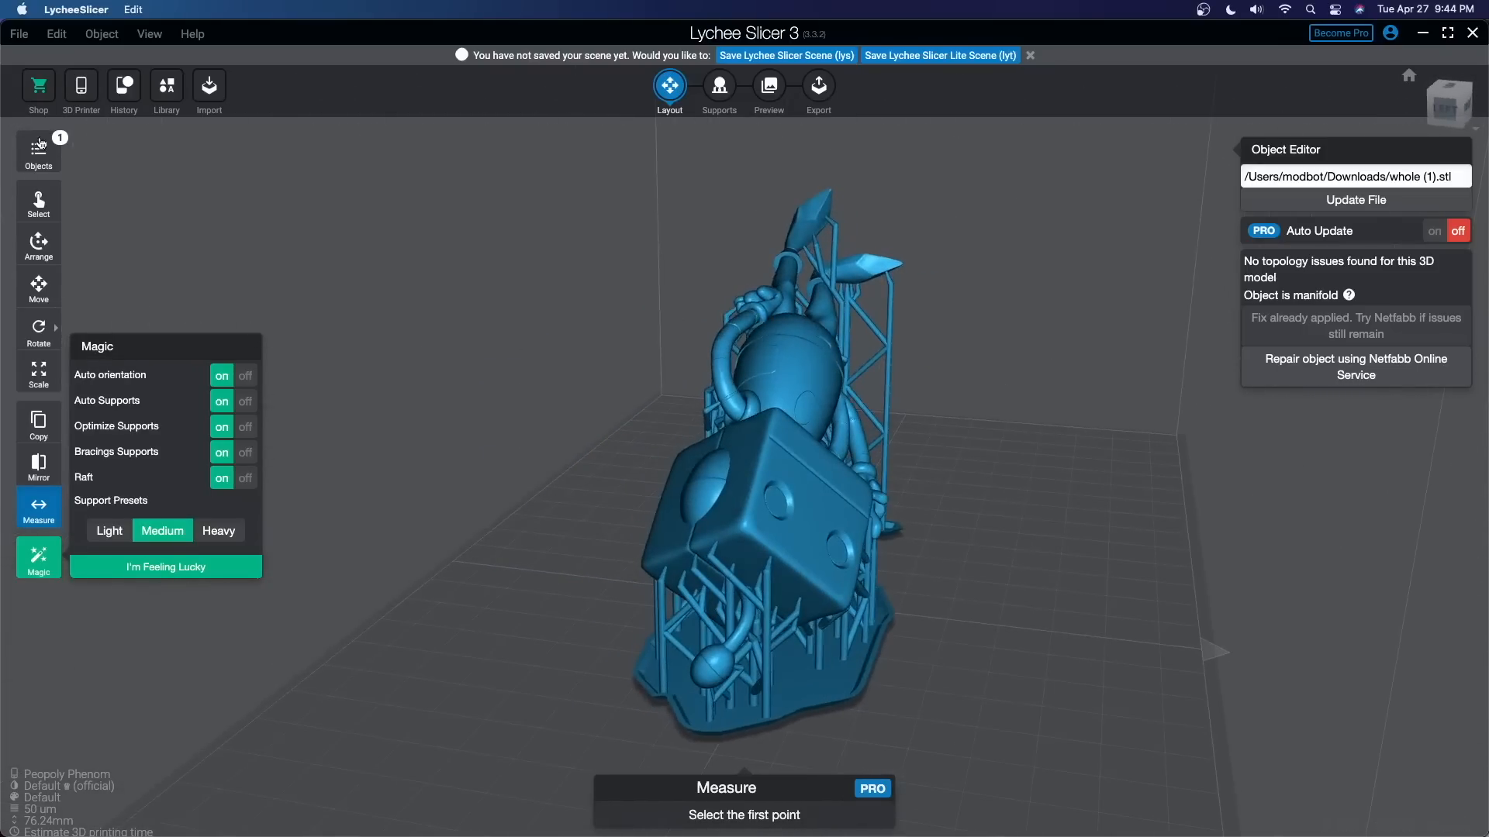
click(38, 328)
drag(295, 473, 338, 574)
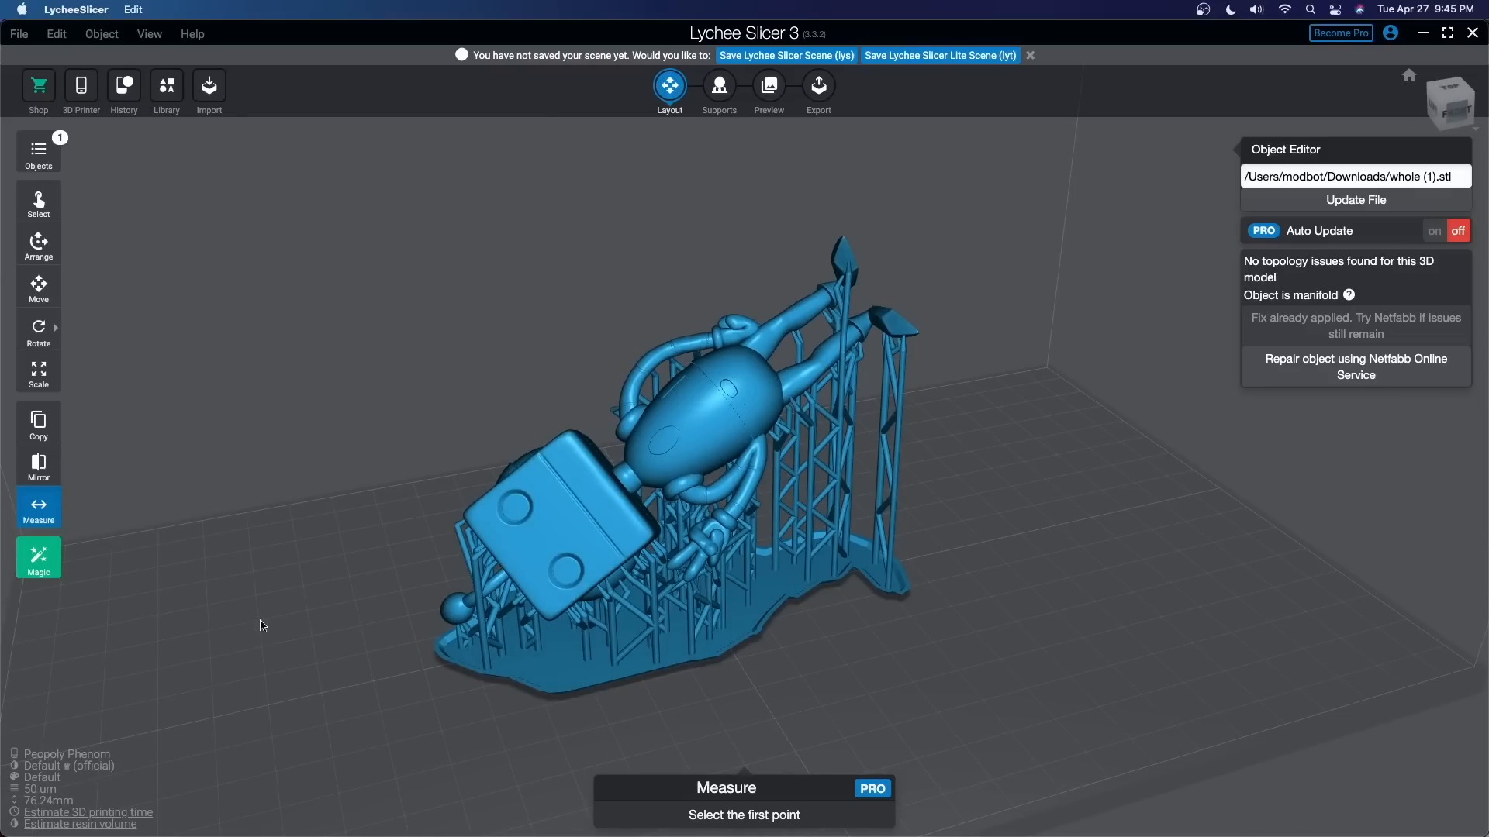
drag(260, 626, 83, 563)
drag(356, 482, 533, 232)
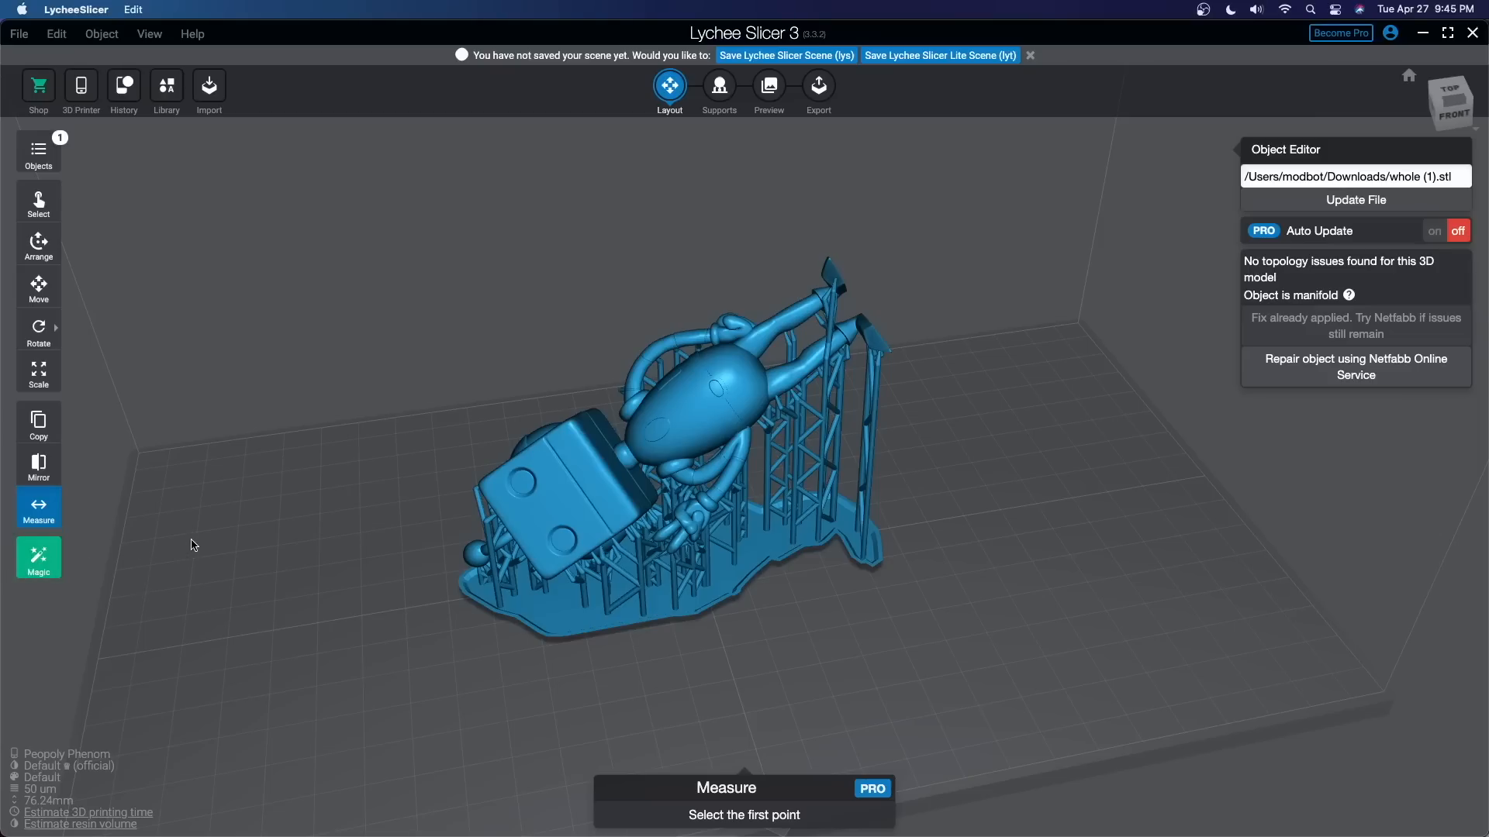
key(super+z)
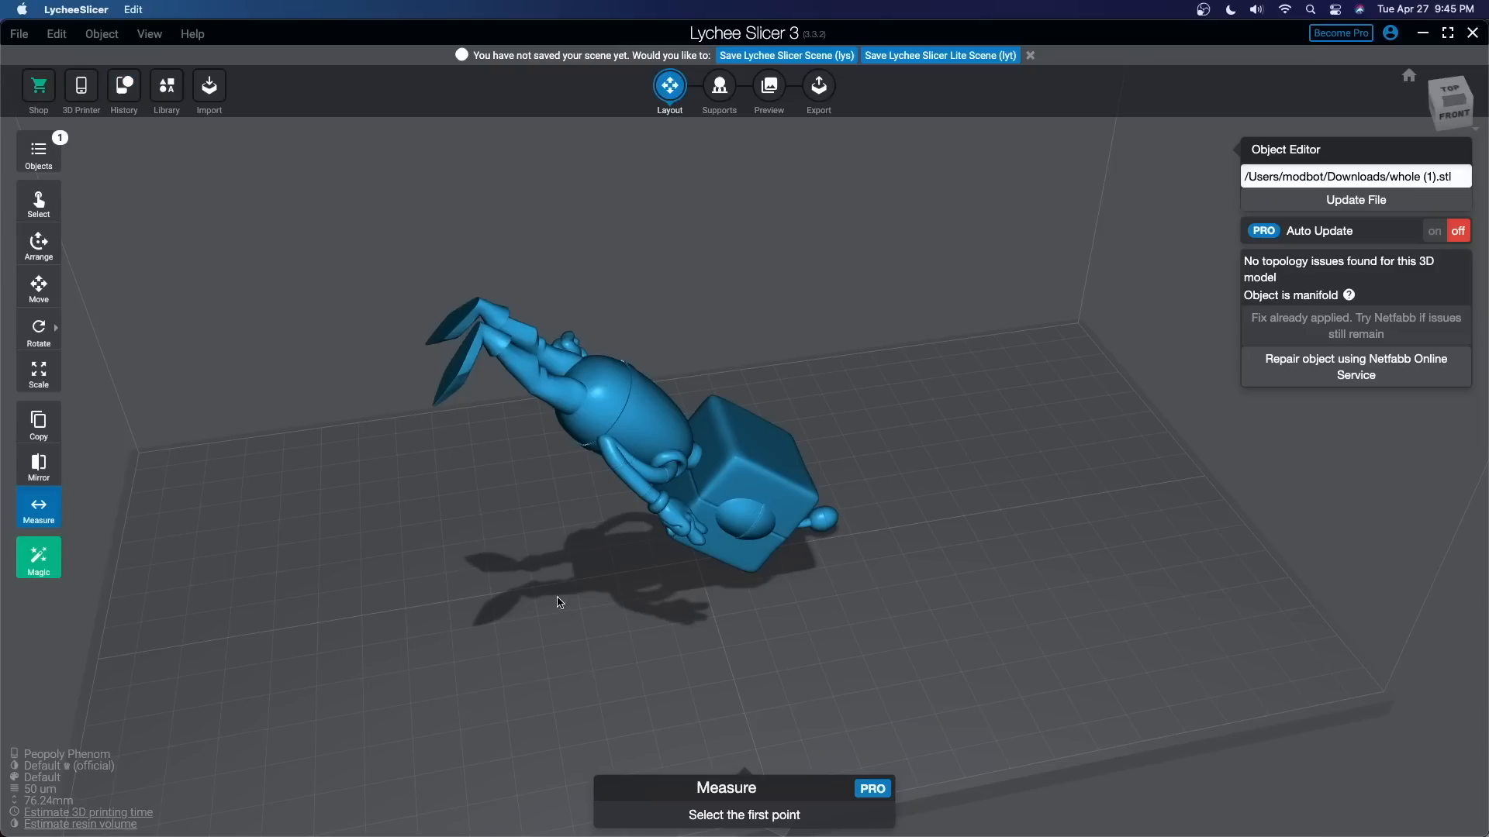
- Rotate the robot freehand to about X -61.7, Y 7.6 and Z 88.9 degrees
right_drag(367, 588, 225, 724)
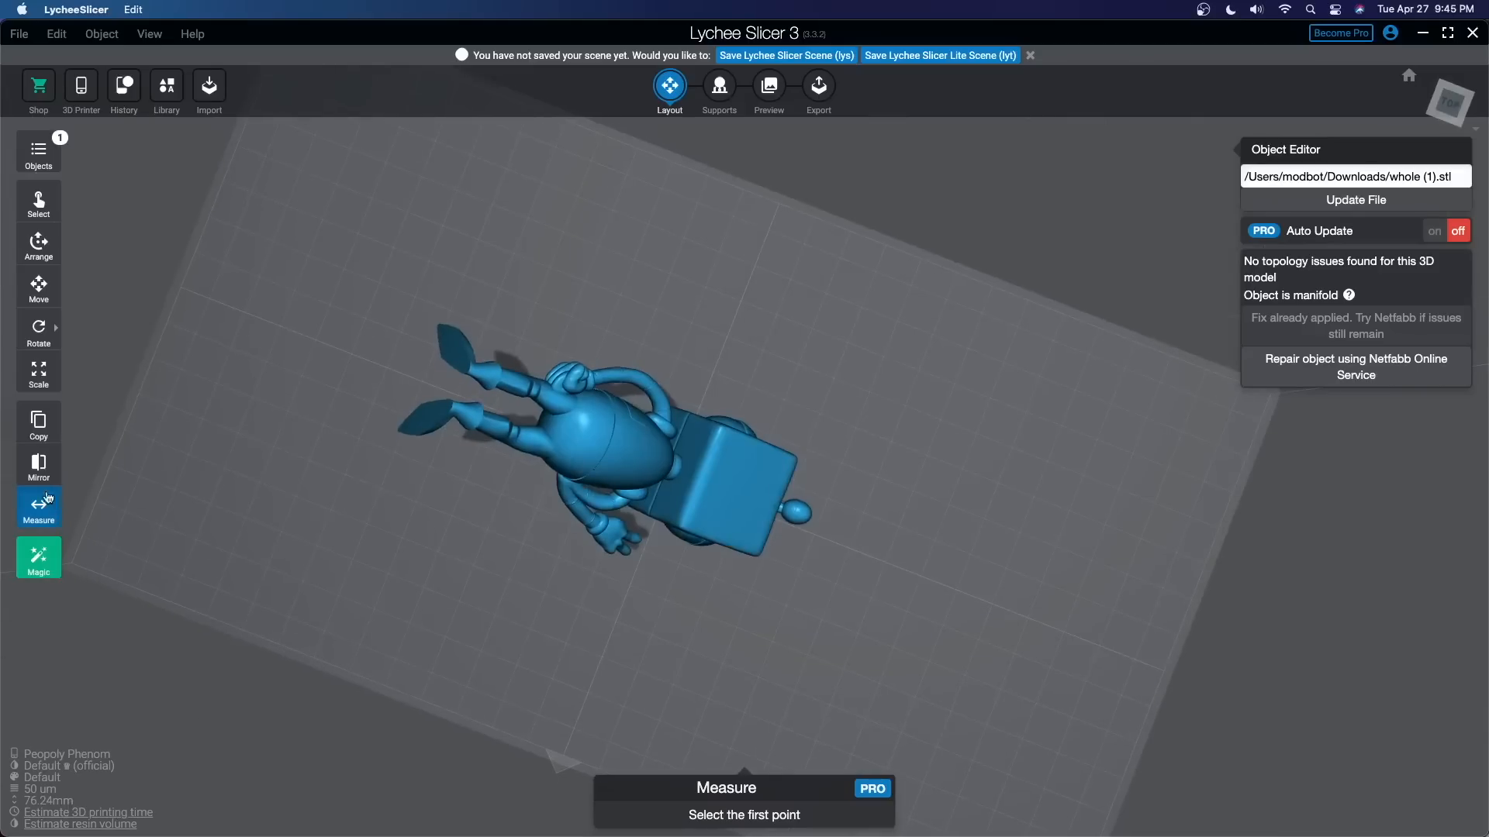
click(43, 469)
right_drag(599, 533, 728, 365)
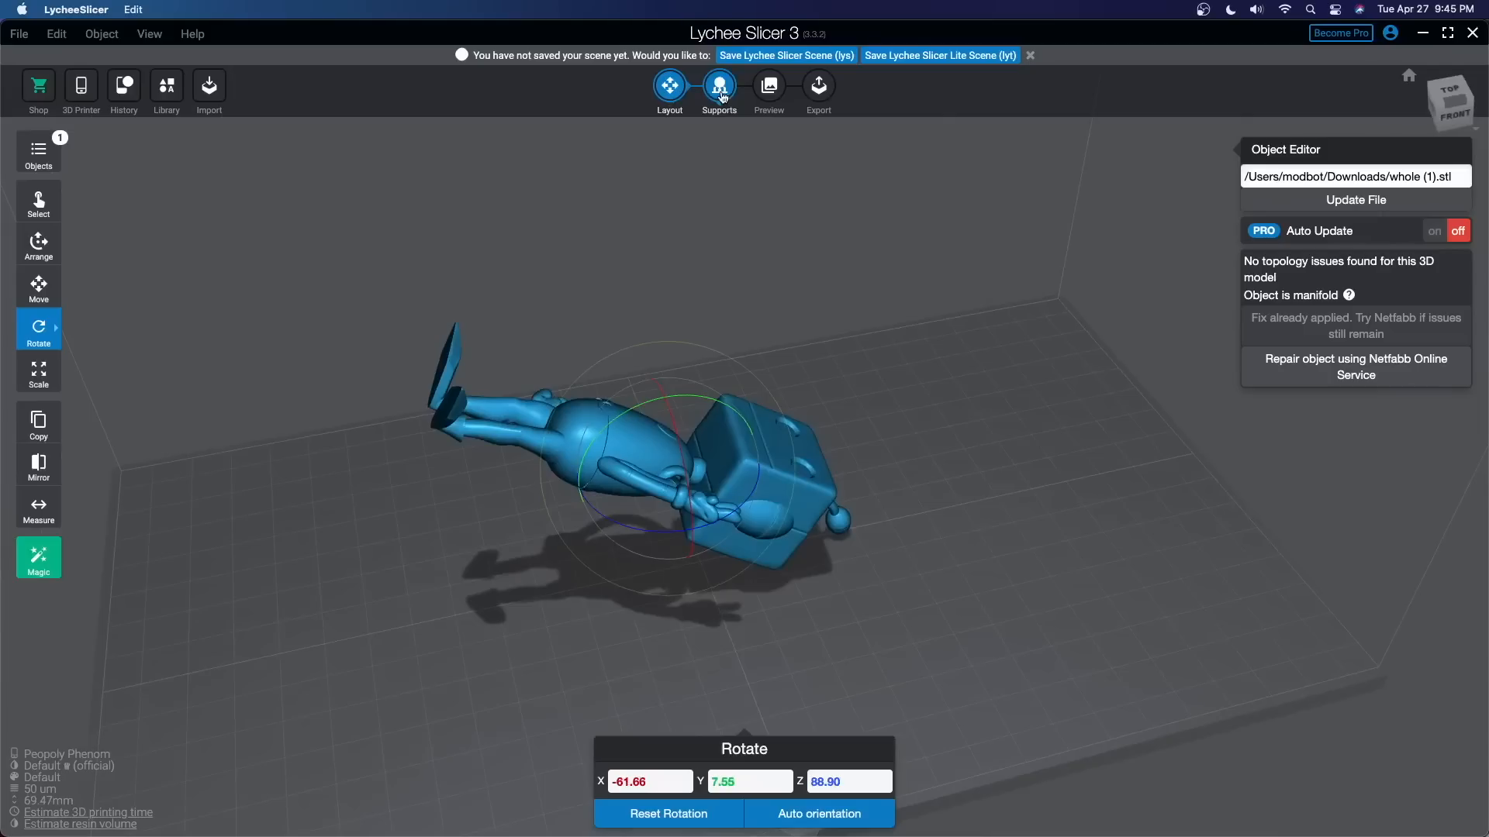
- Go to the support preparation stage, review the support shape types, and set the Heavy cone support's diameter to 2.24 mm
click(721, 88)
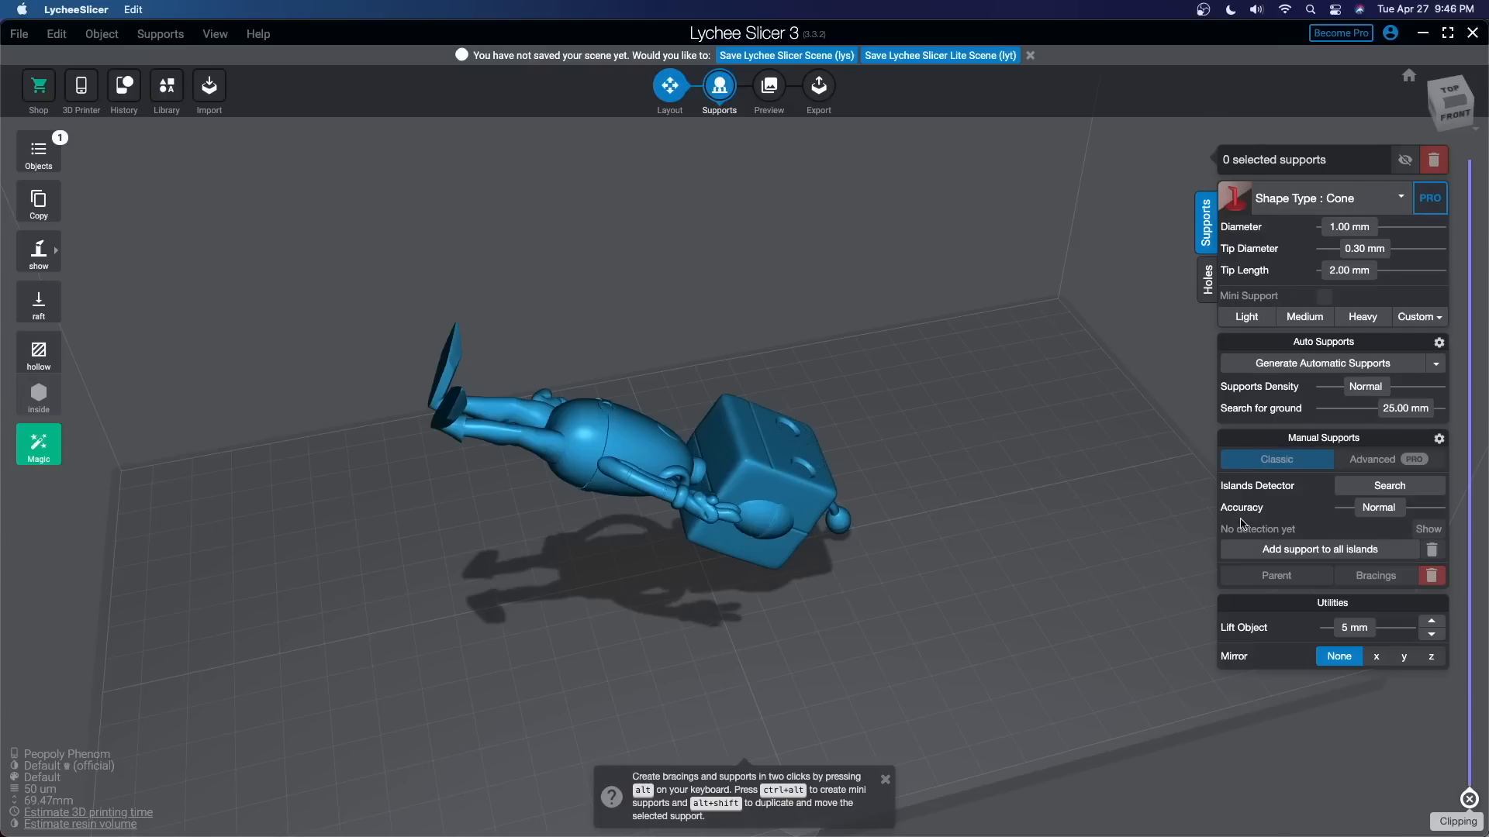
click(1373, 198)
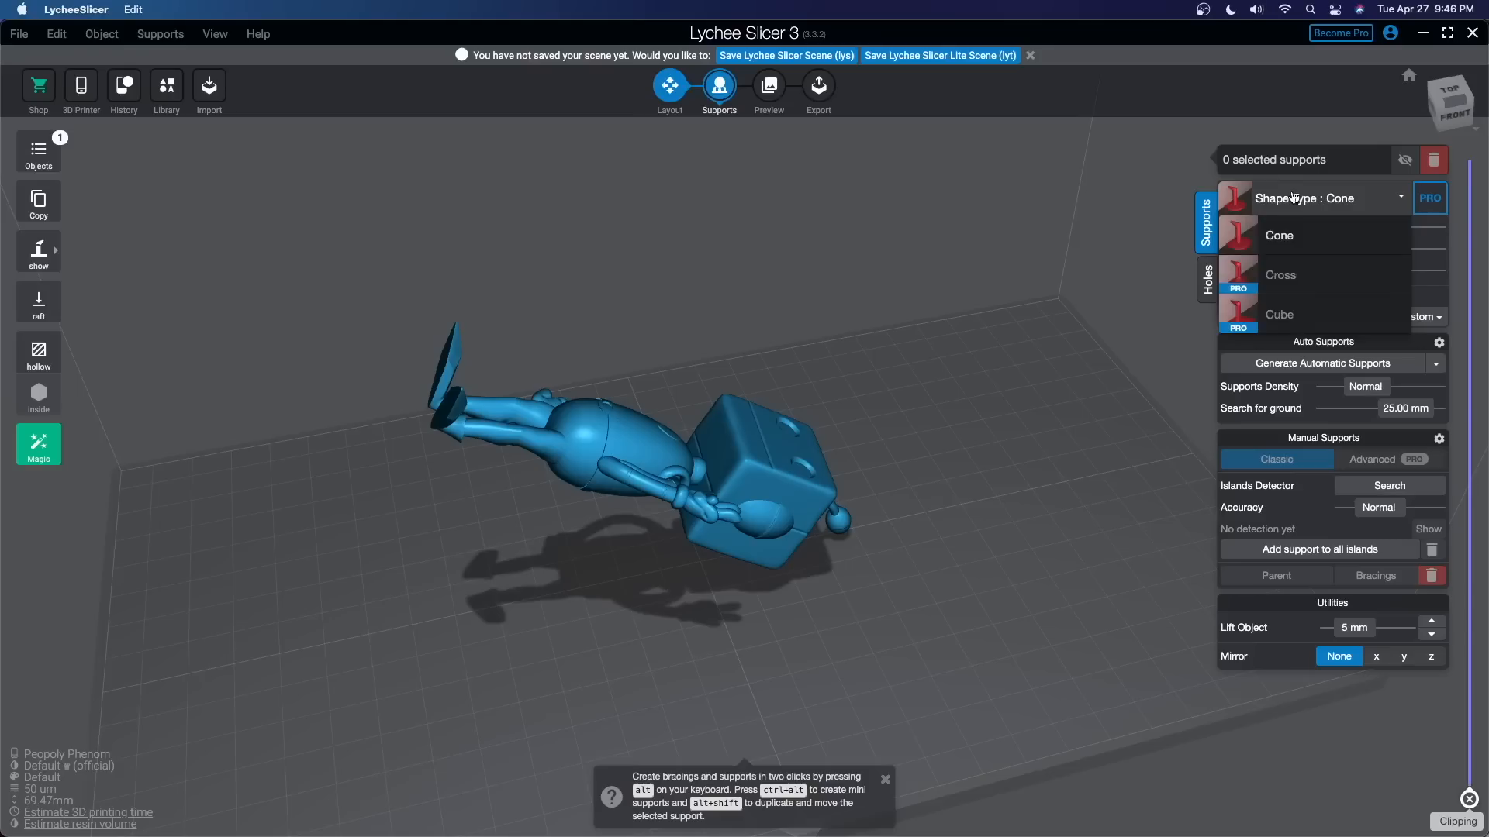
click(1293, 198)
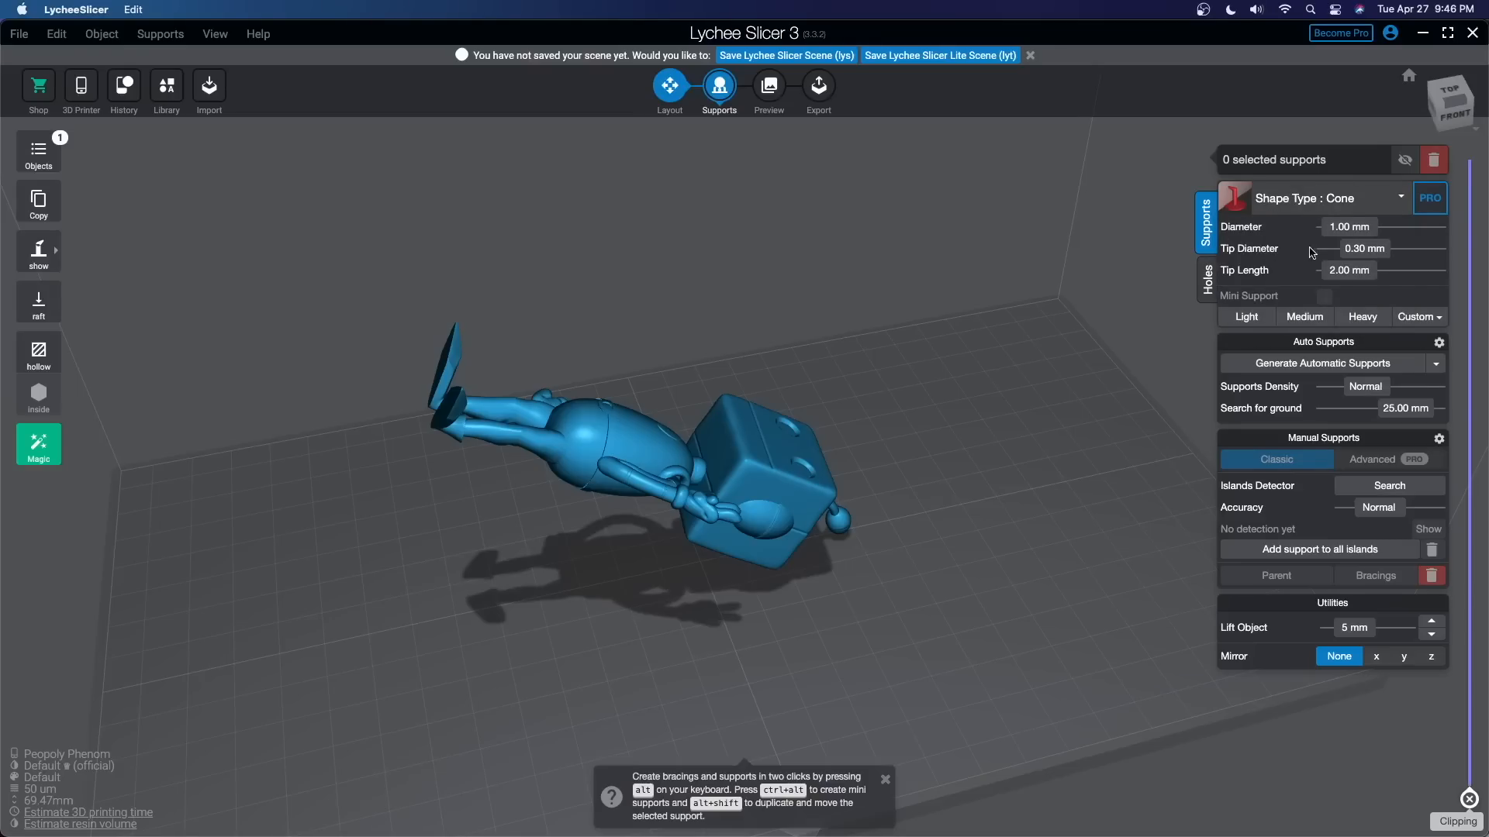
drag(1343, 238, 1351, 240)
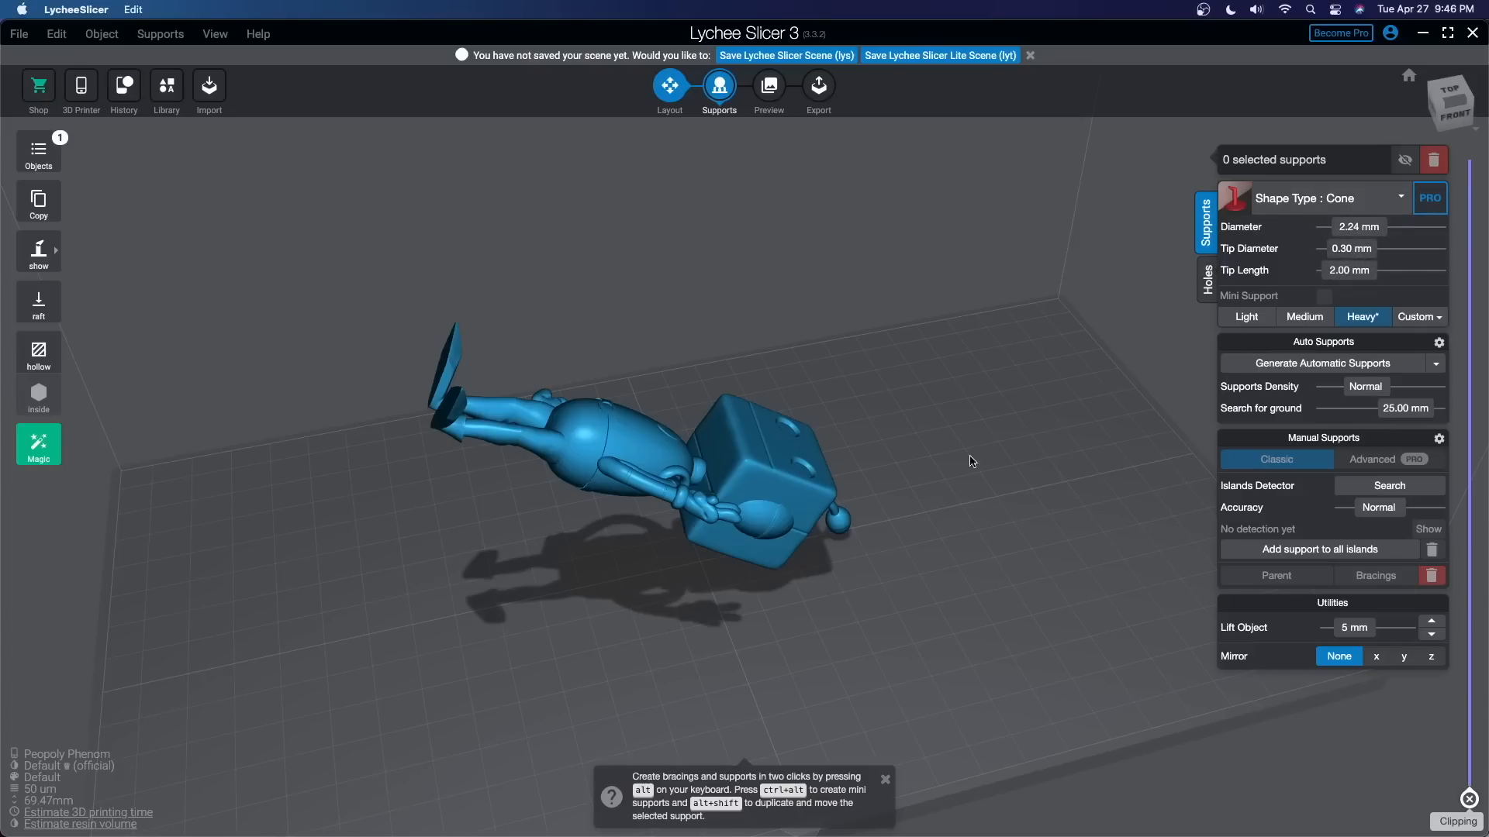
- Try placing two thick supports under the robot's head and remove both
right_drag(972, 462, 1006, 436)
click(731, 508)
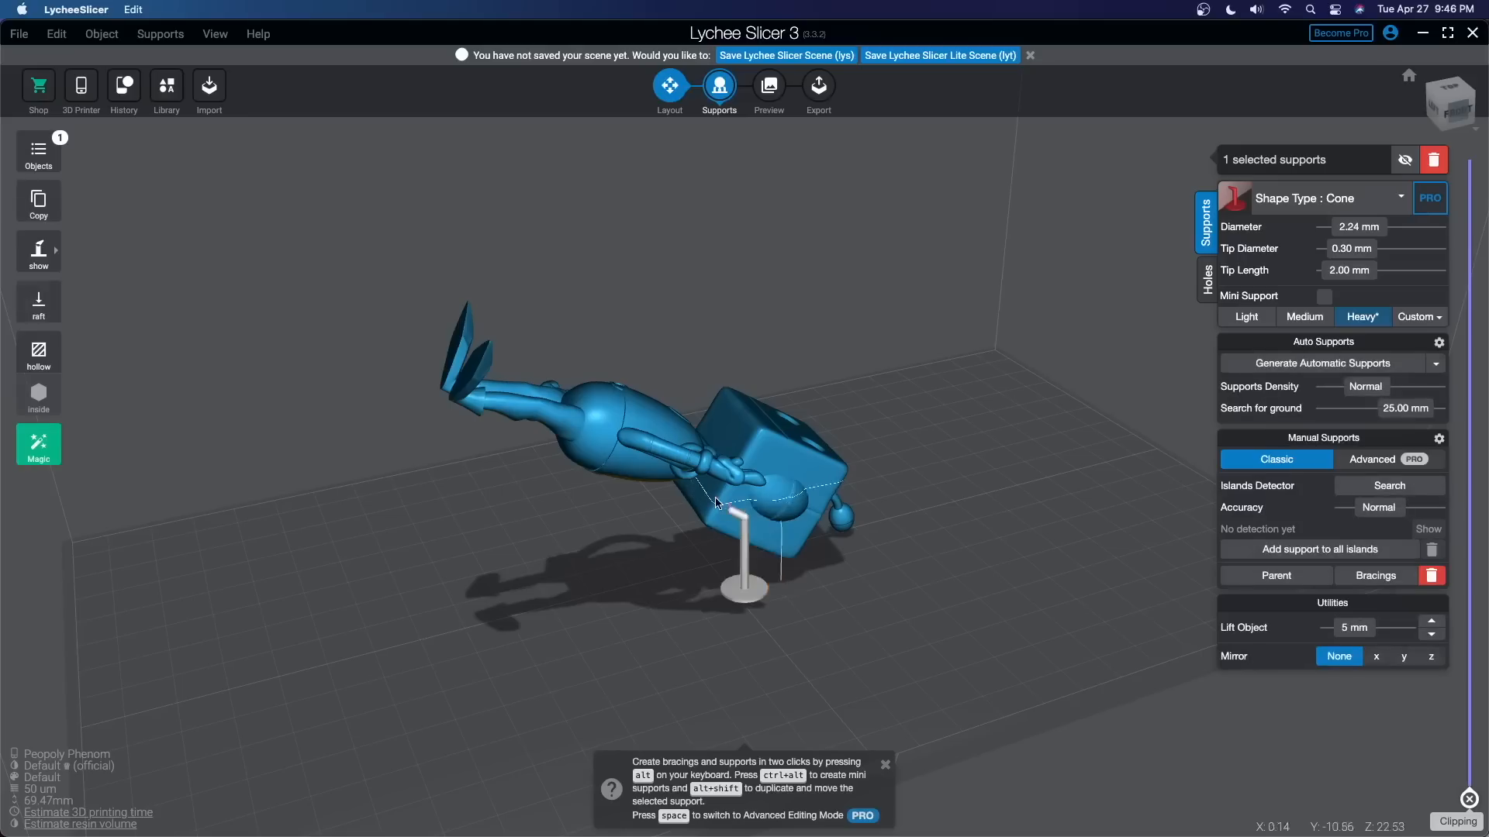
click(782, 525)
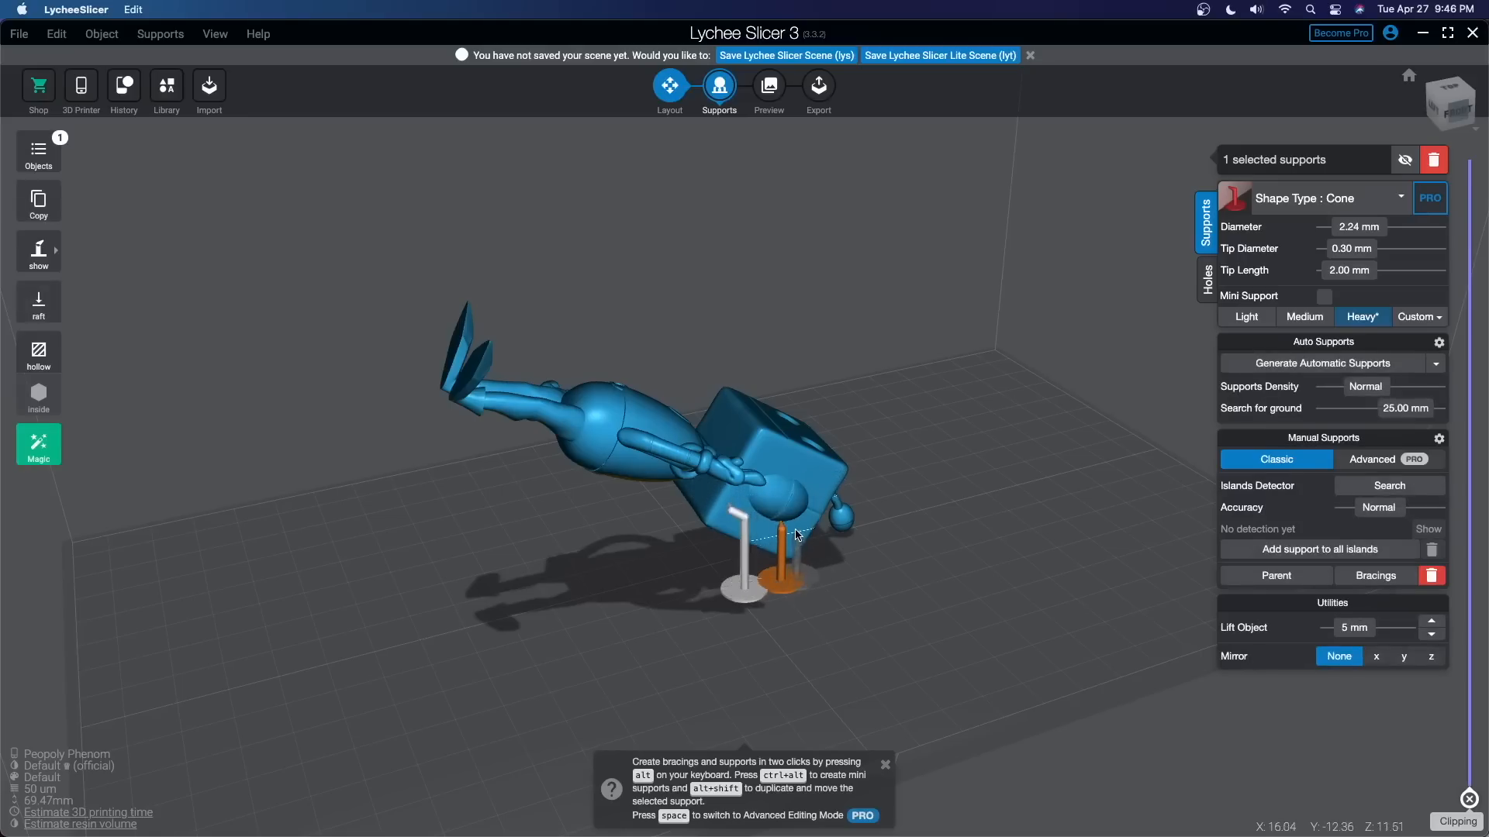
key(super+z)
key(Delete)
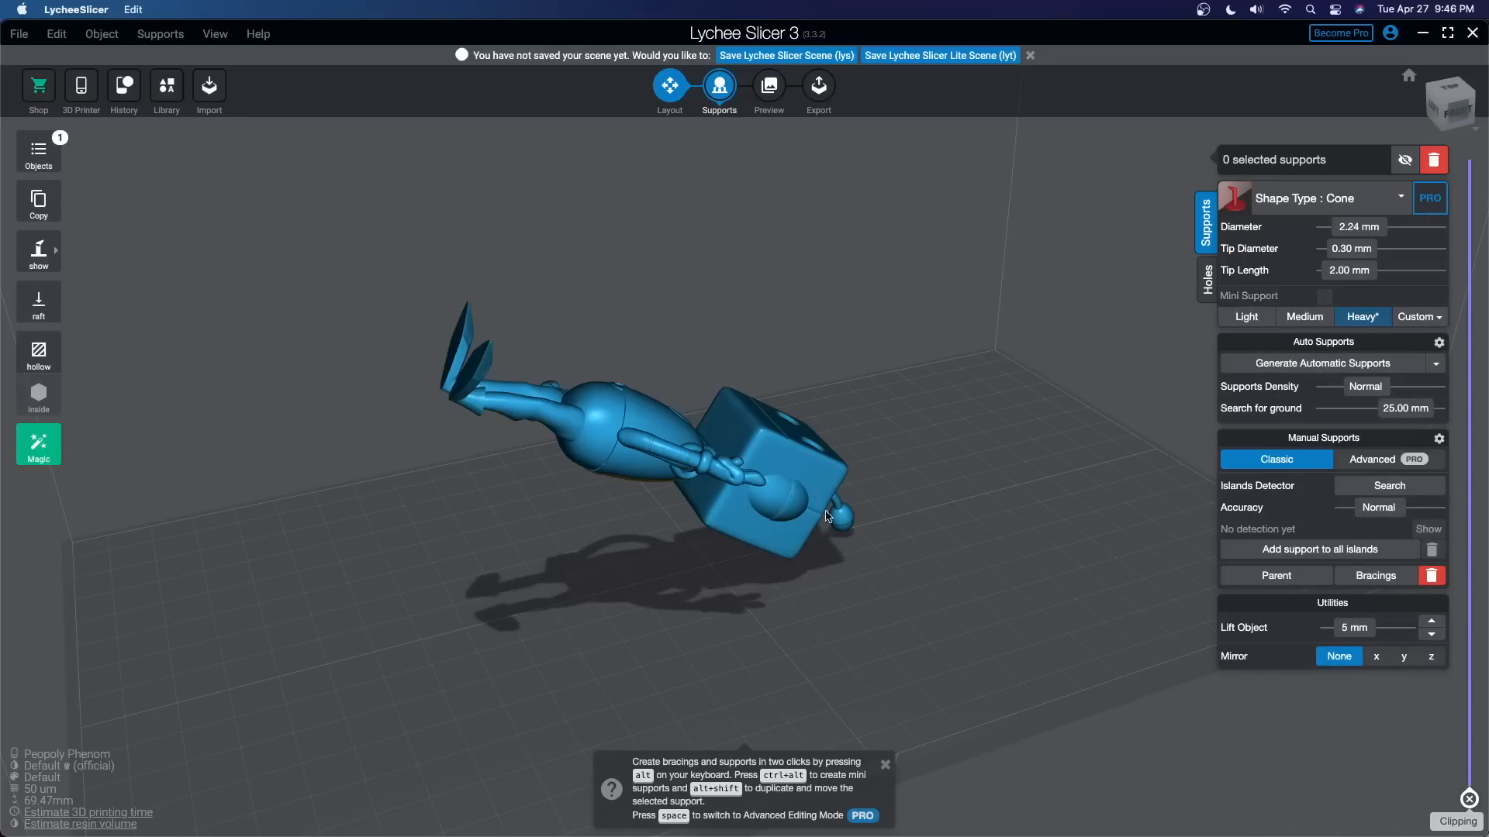
- Apply the Medium support preset and place four supports under the lower part of the robot's head
click(1246, 317)
click(1304, 317)
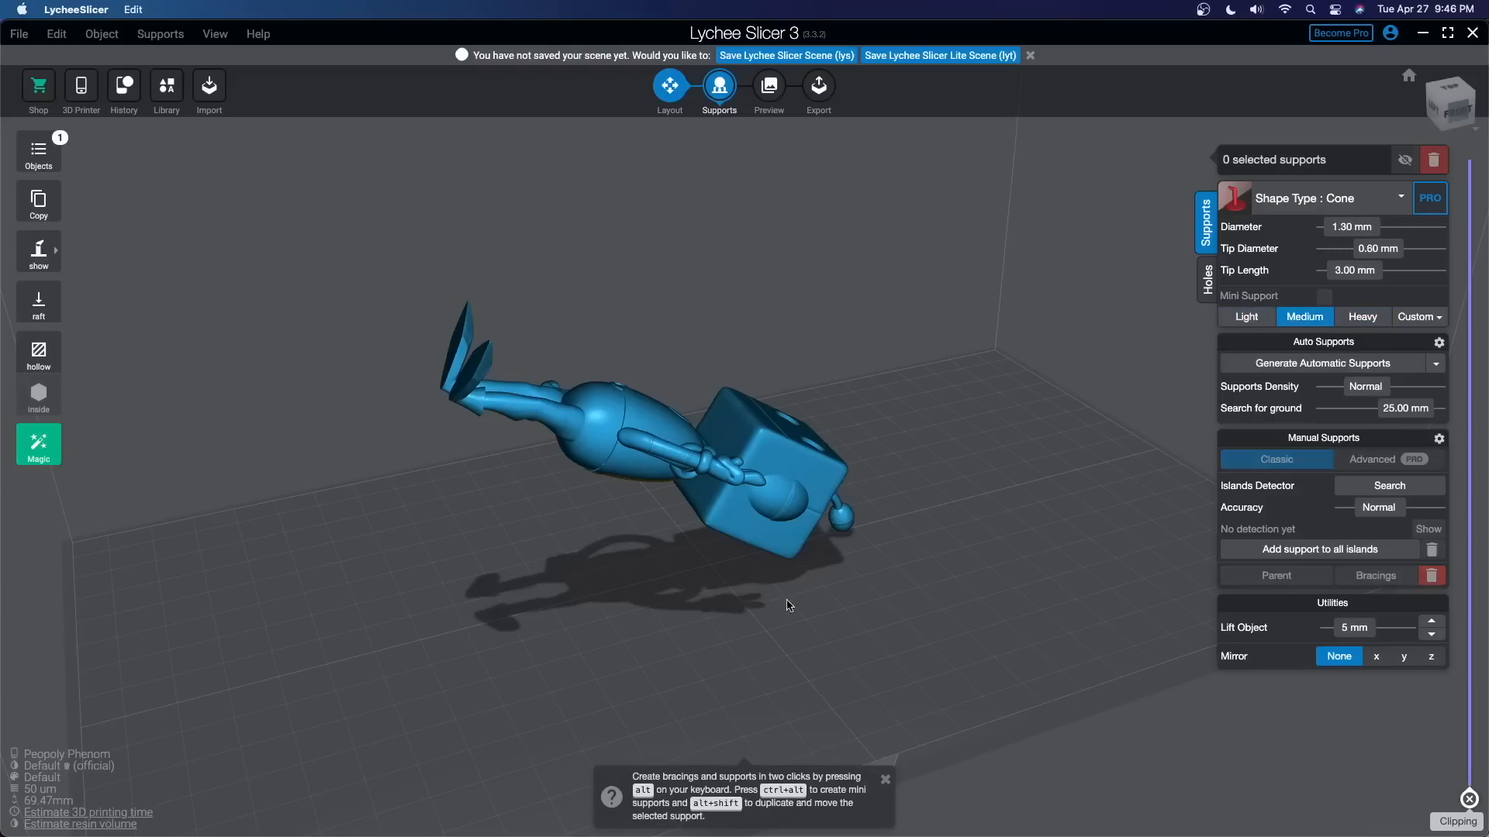
click(737, 529)
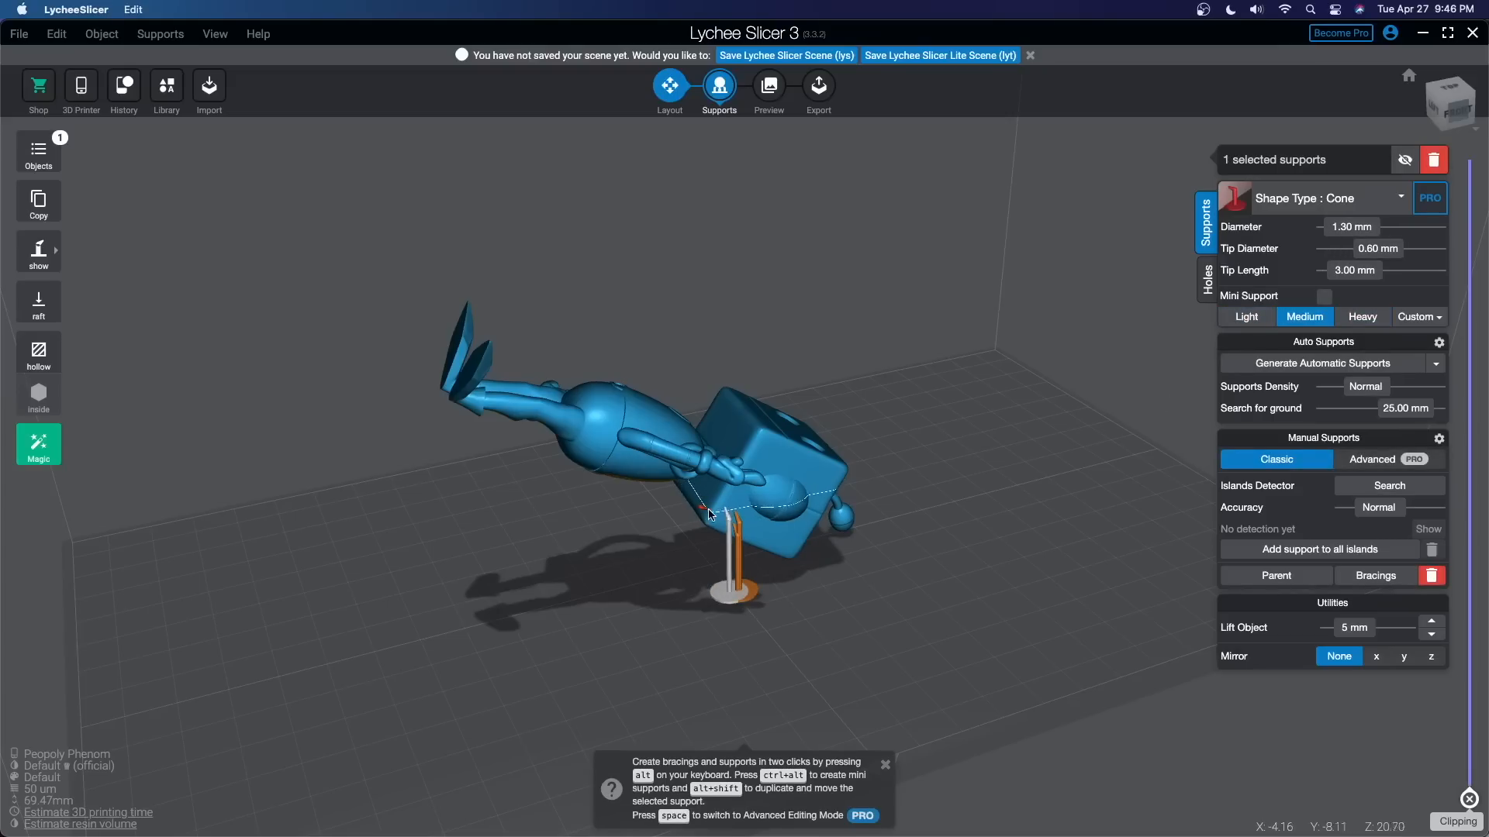
click(720, 515)
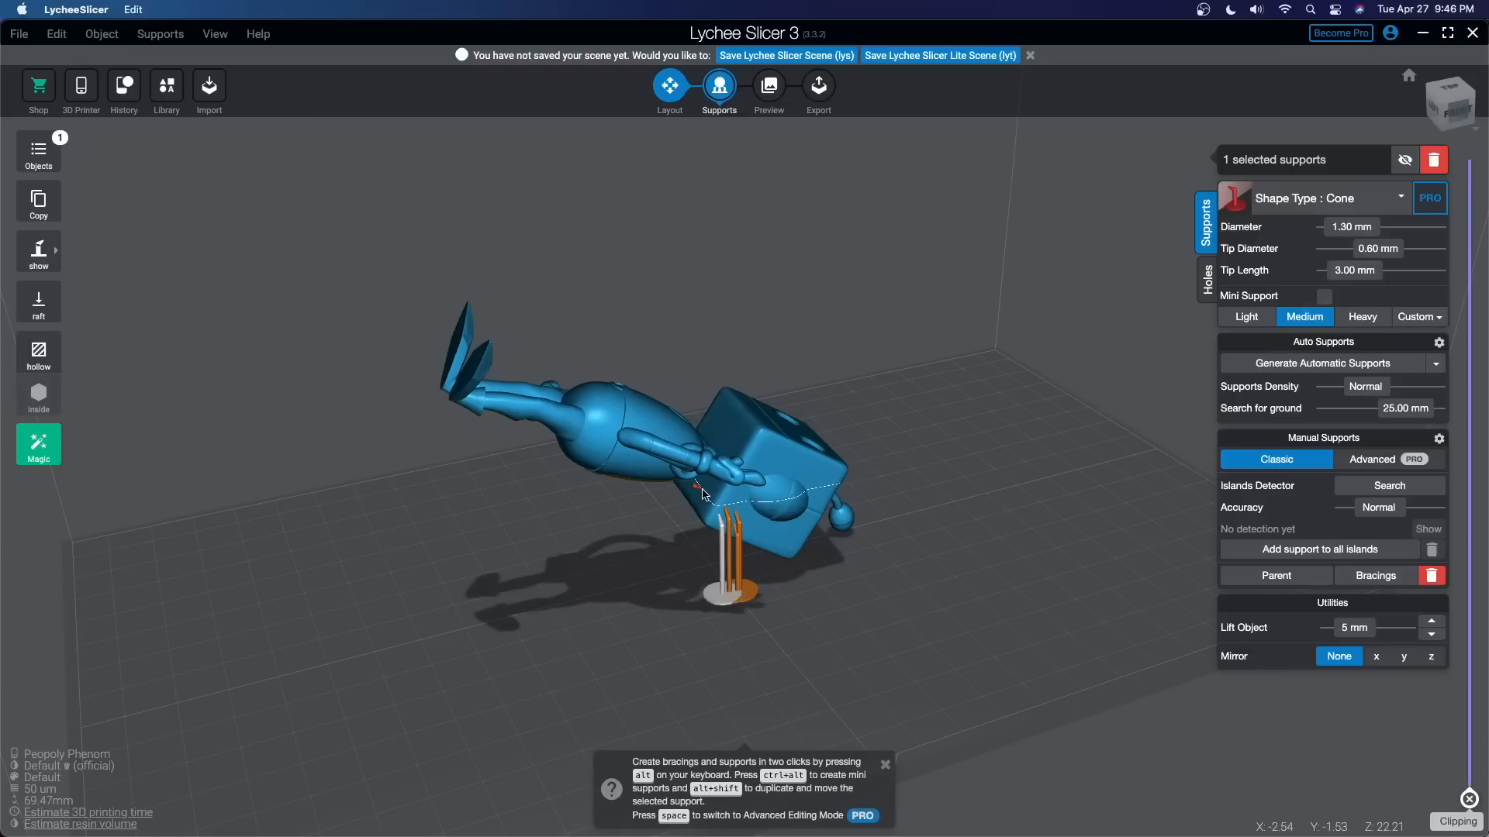
scroll(718, 499, up, 5)
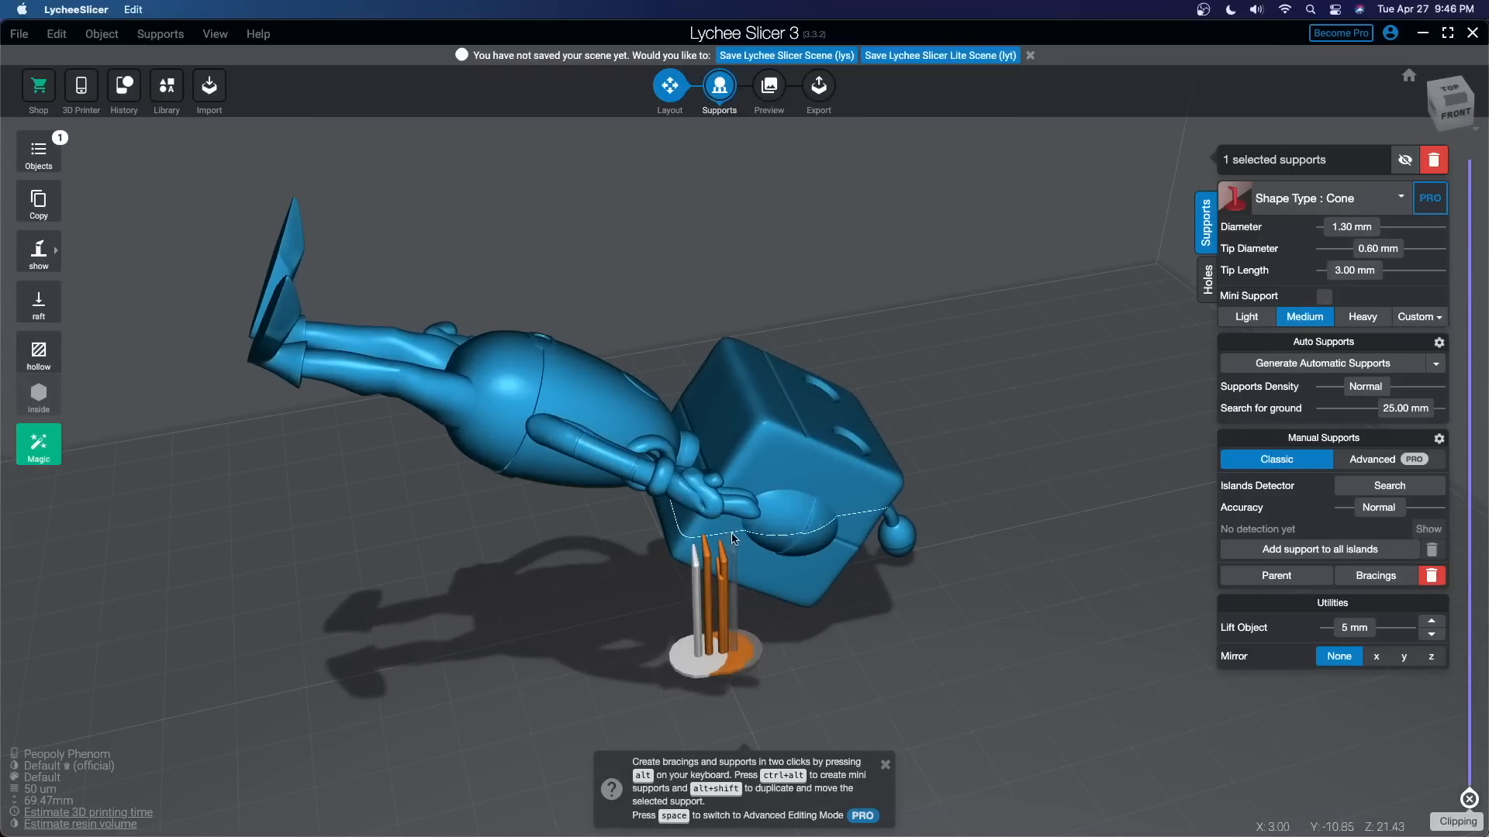
click(679, 502)
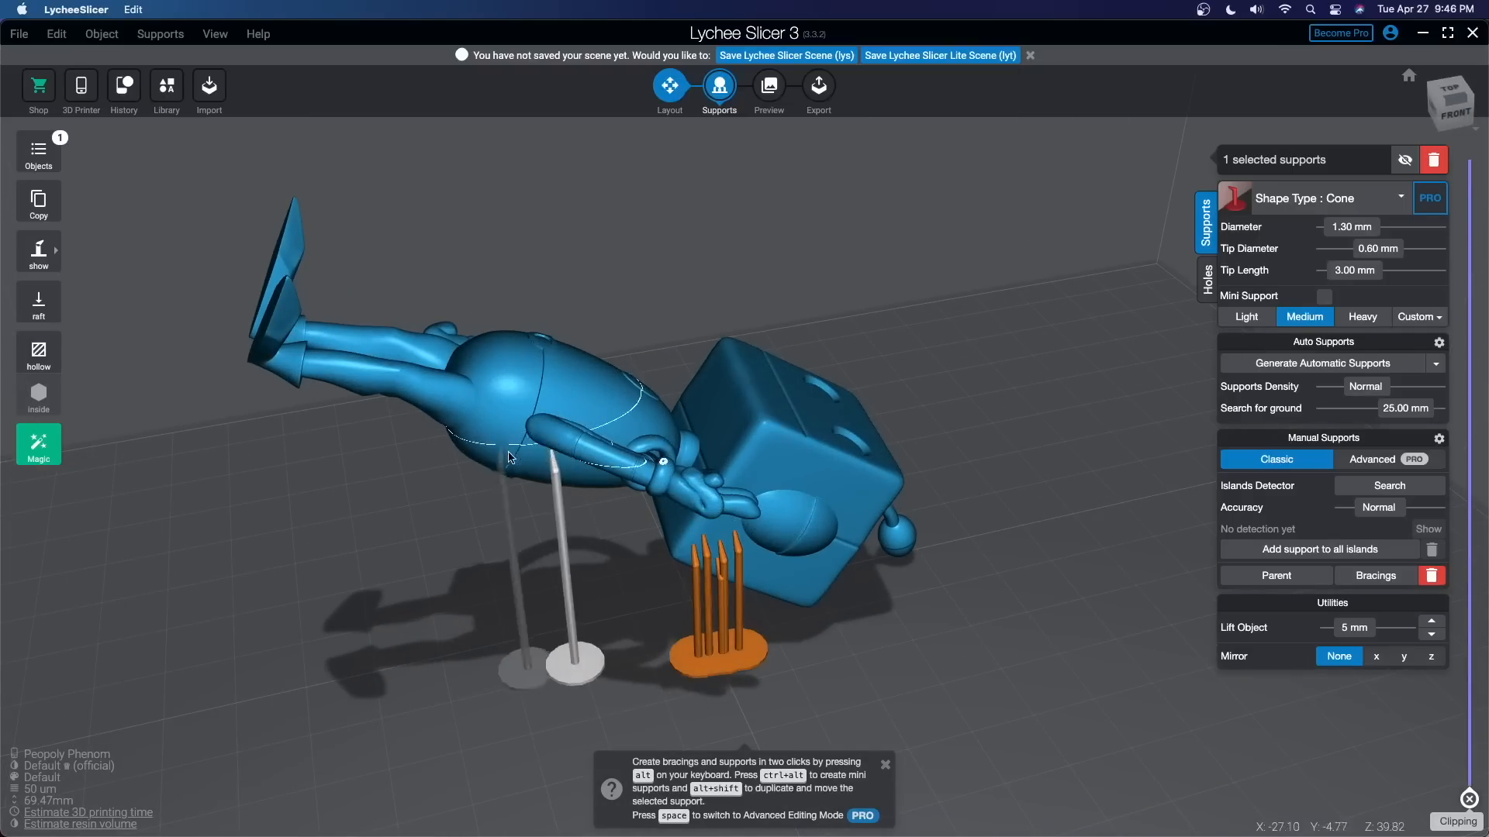
- Place a cluster of medium supports under the robot's torso
click(529, 454)
click(507, 446)
click(523, 466)
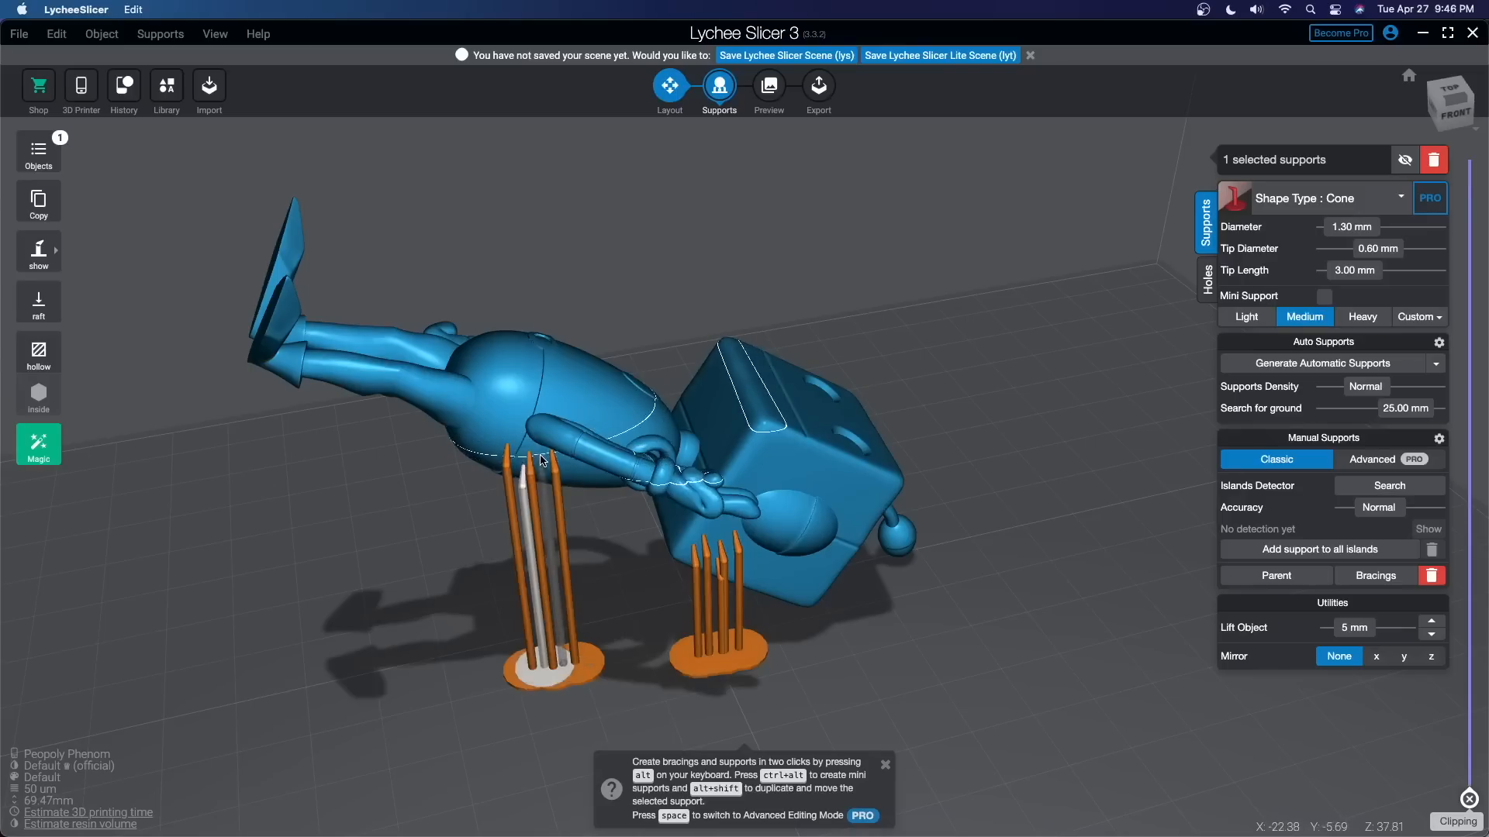
click(541, 456)
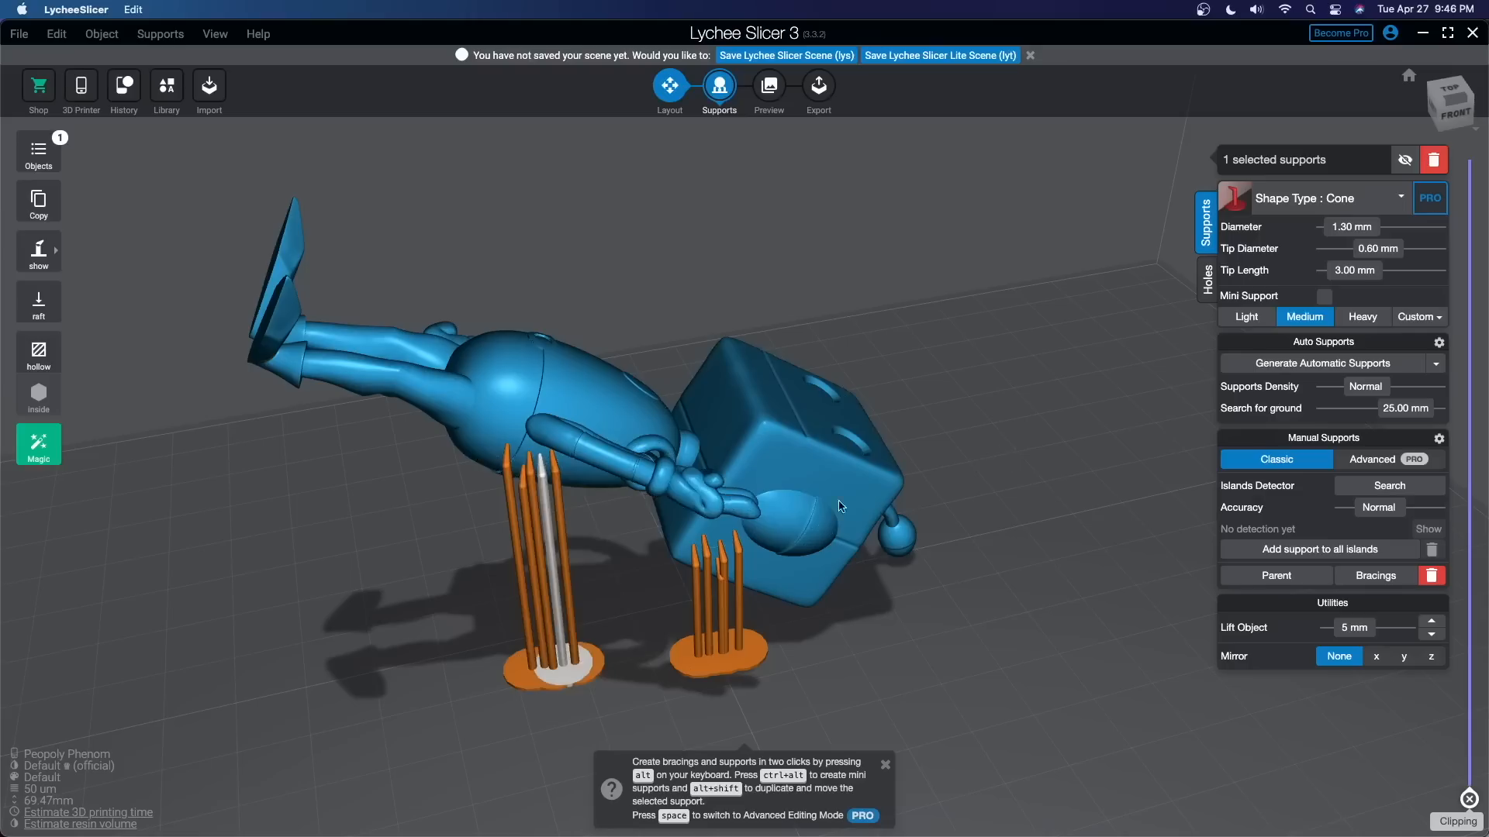
- Delete the two torso supports closest to the robot's head
click(564, 547)
key(Delete)
click(554, 556)
key(Delete)
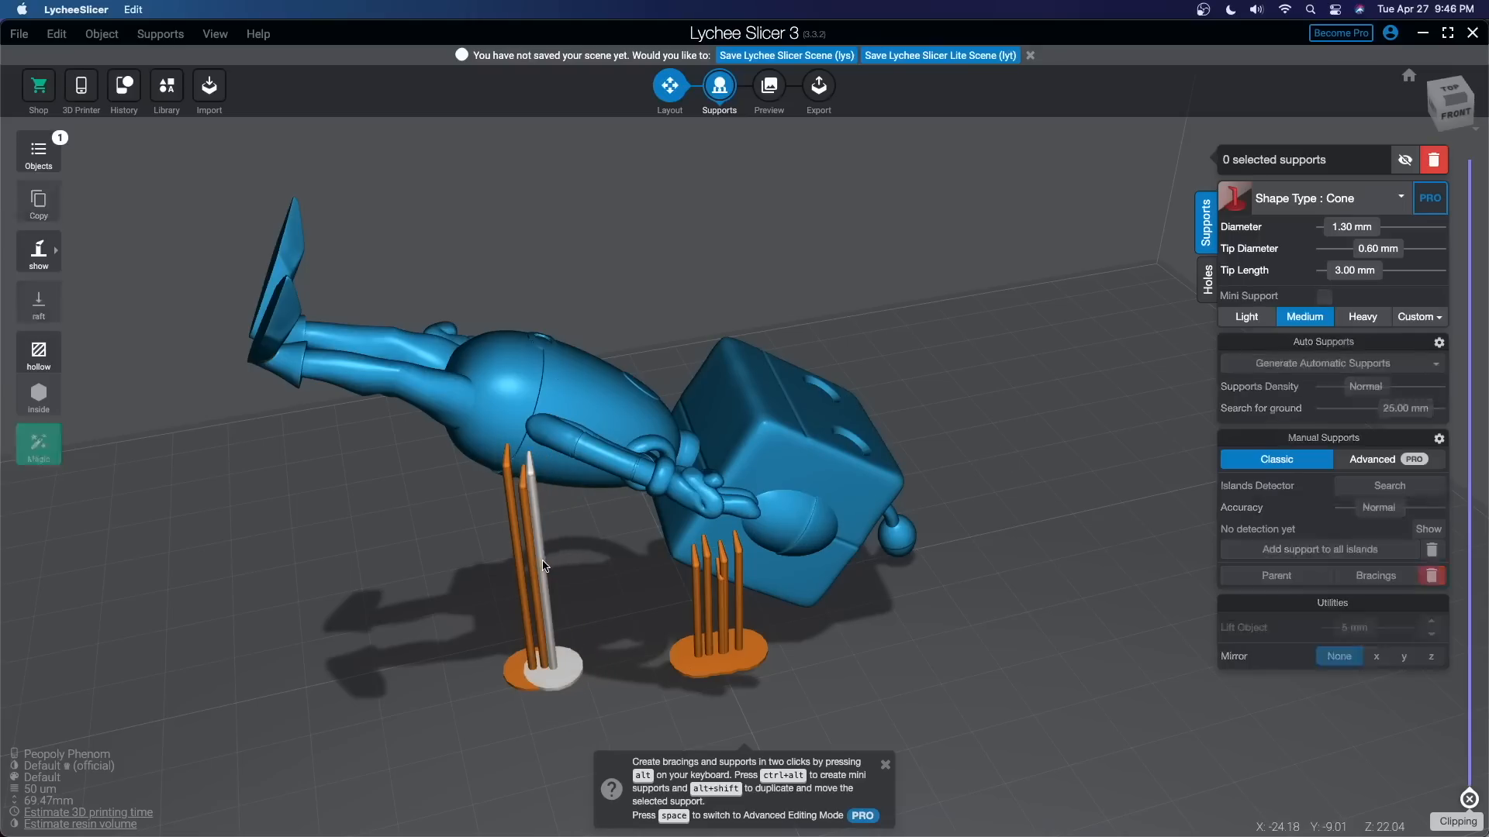
- Delete one more torso support and replace the remaining supports with automatically generated medium ones at Normal density
click(543, 565)
key(Delete)
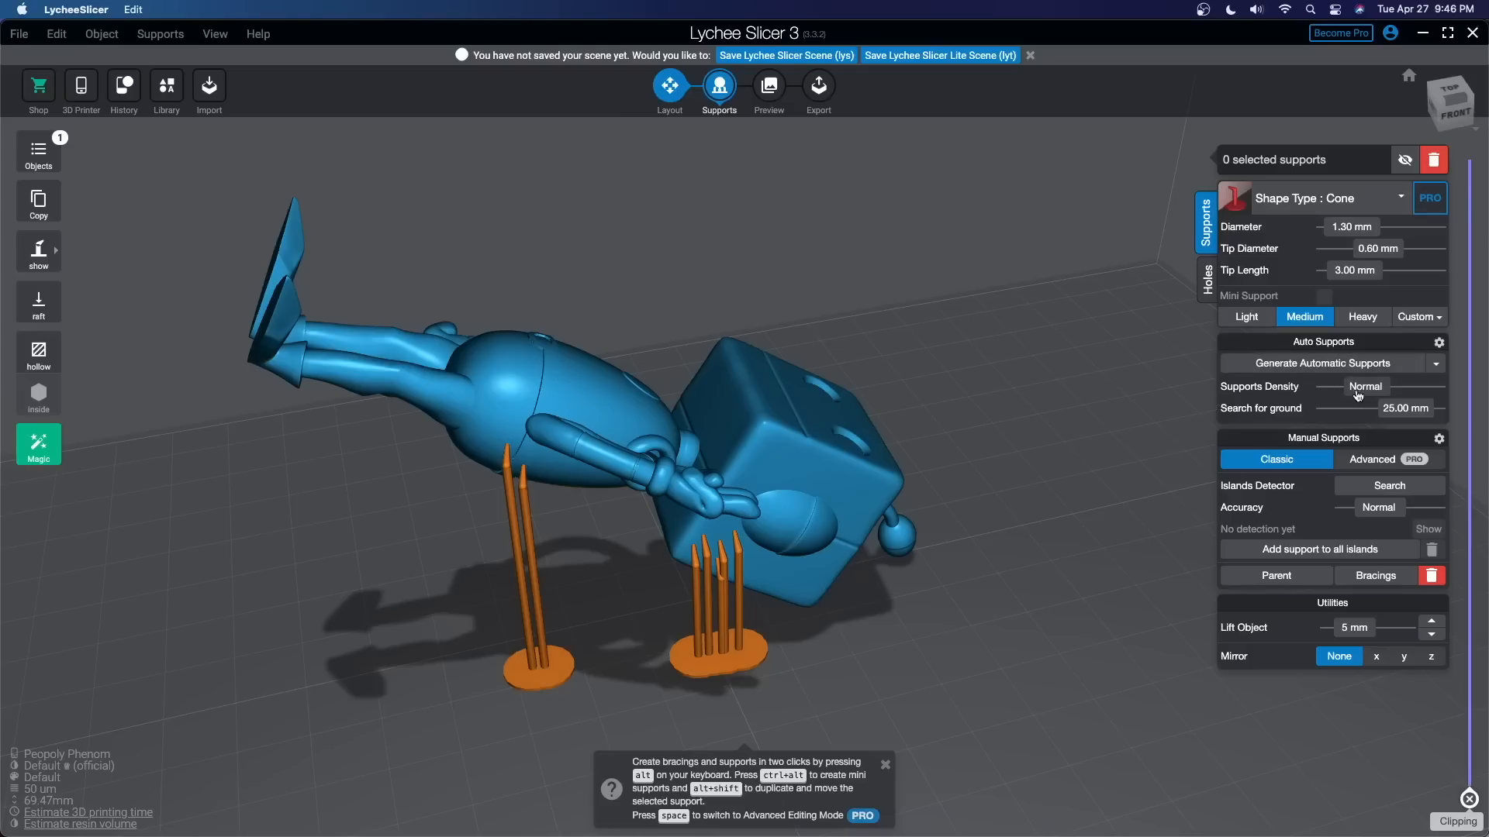
drag(1357, 395, 1390, 398)
click(1318, 365)
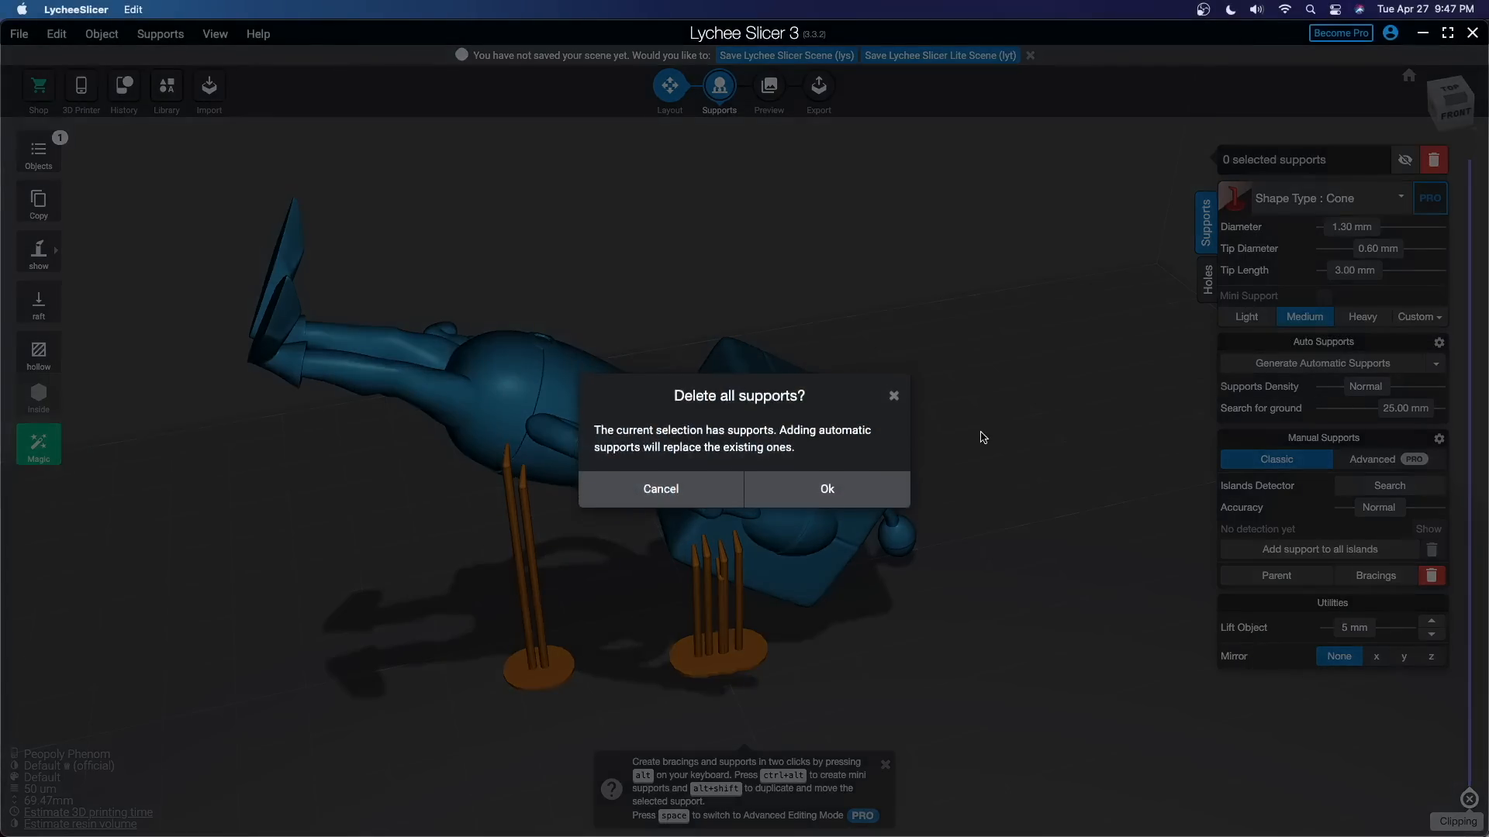
click(844, 499)
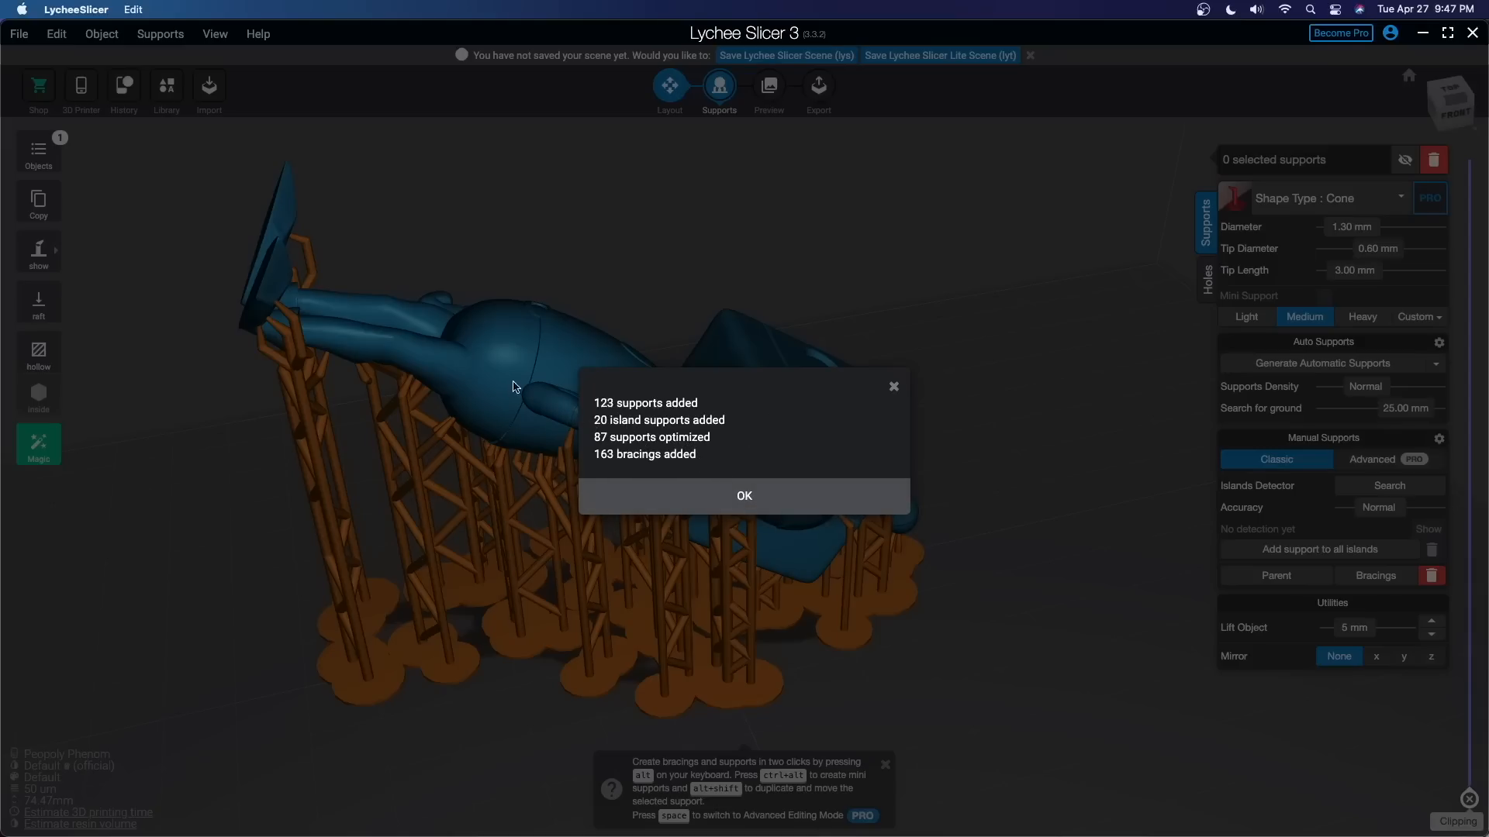
click(727, 490)
- Add two manual medium supports on the side of the robot's torso and delete one automatic support under its feet
scroll(435, 341, up, 3)
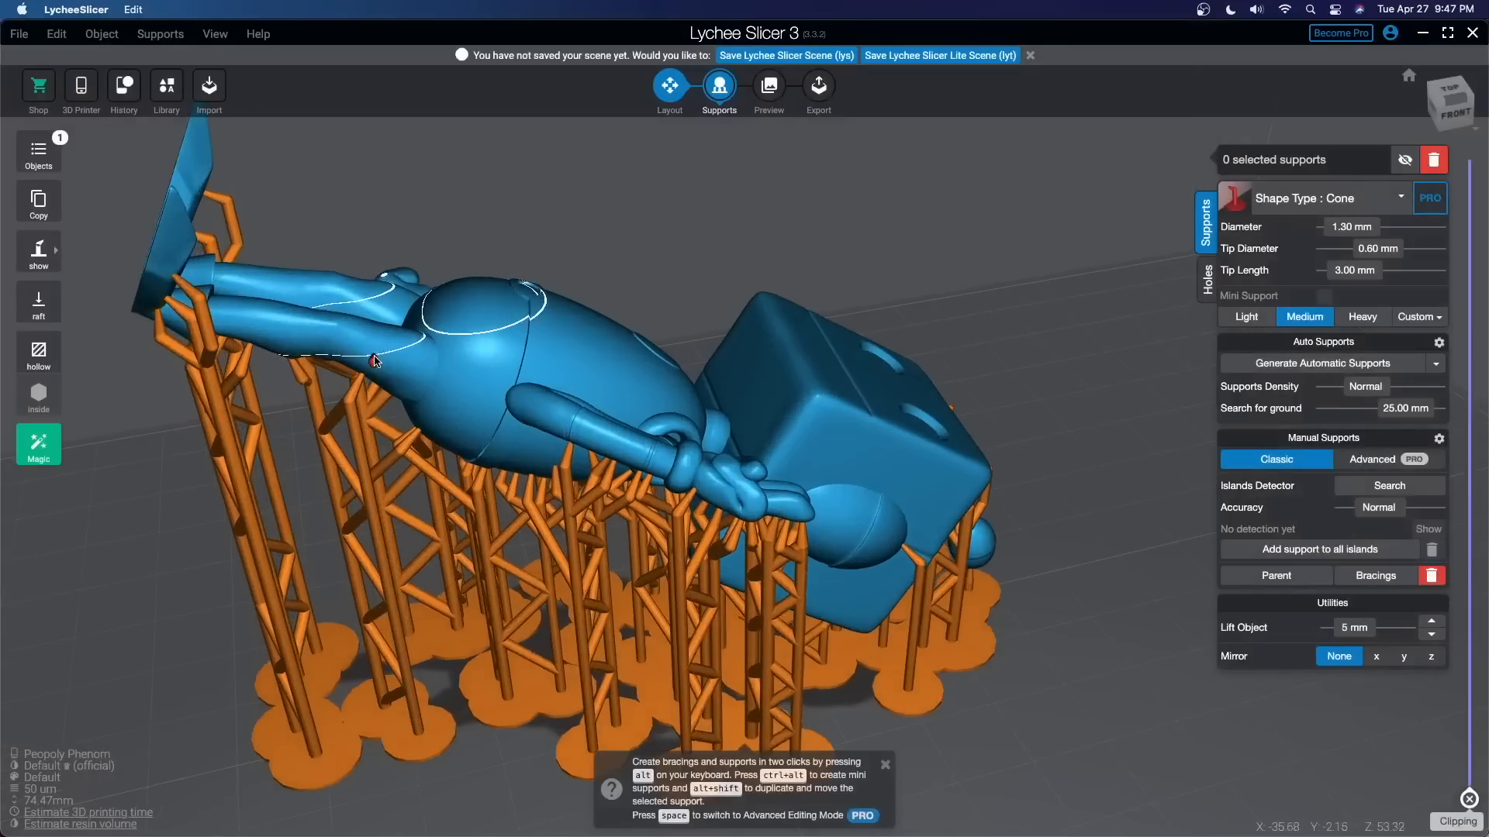
scroll(418, 345, down, 3)
right_drag(348, 349, 566, 312)
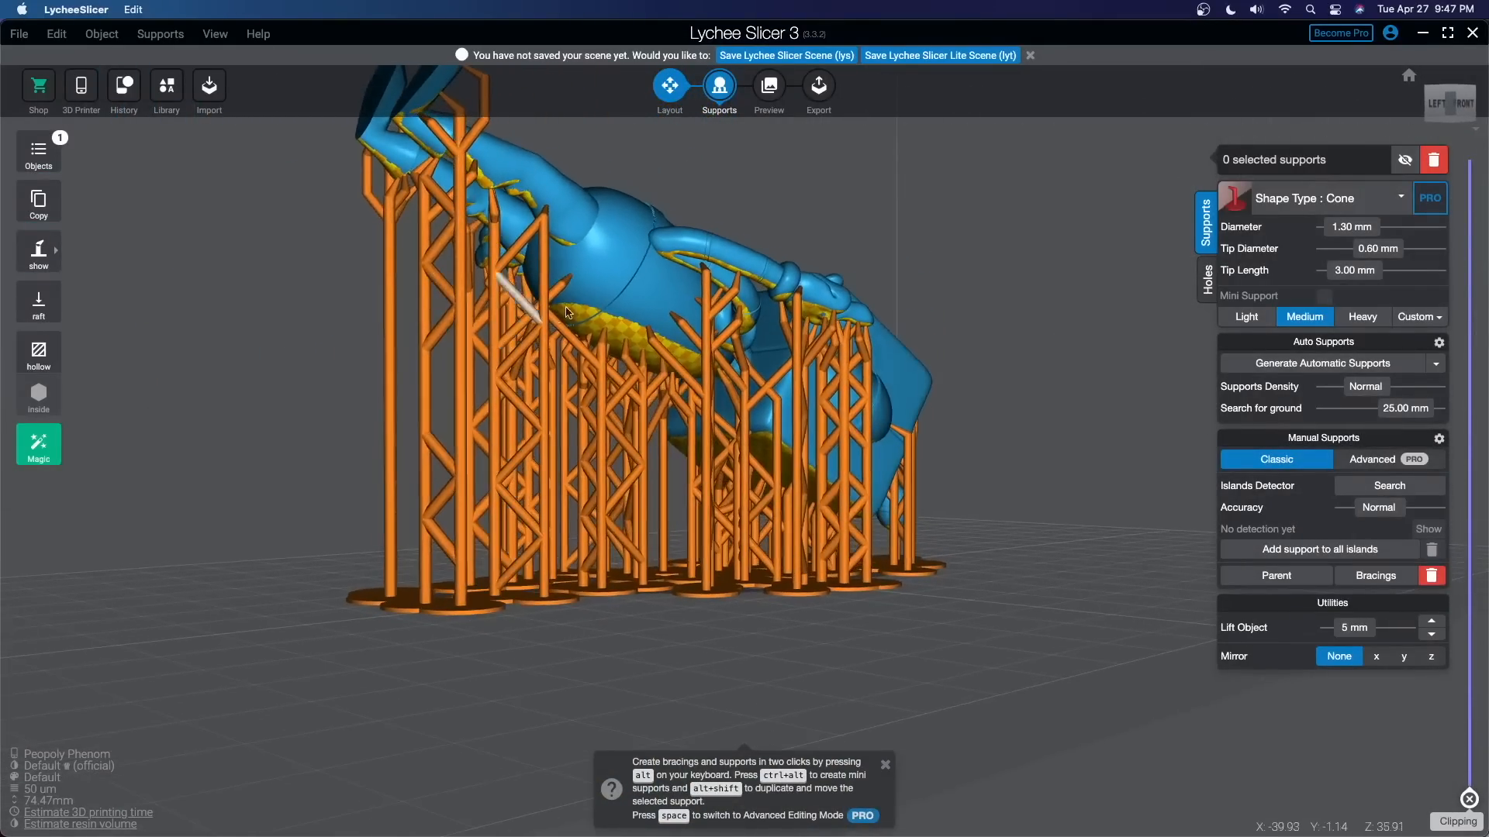
click(622, 283)
click(650, 292)
scroll(482, 326, down, 2)
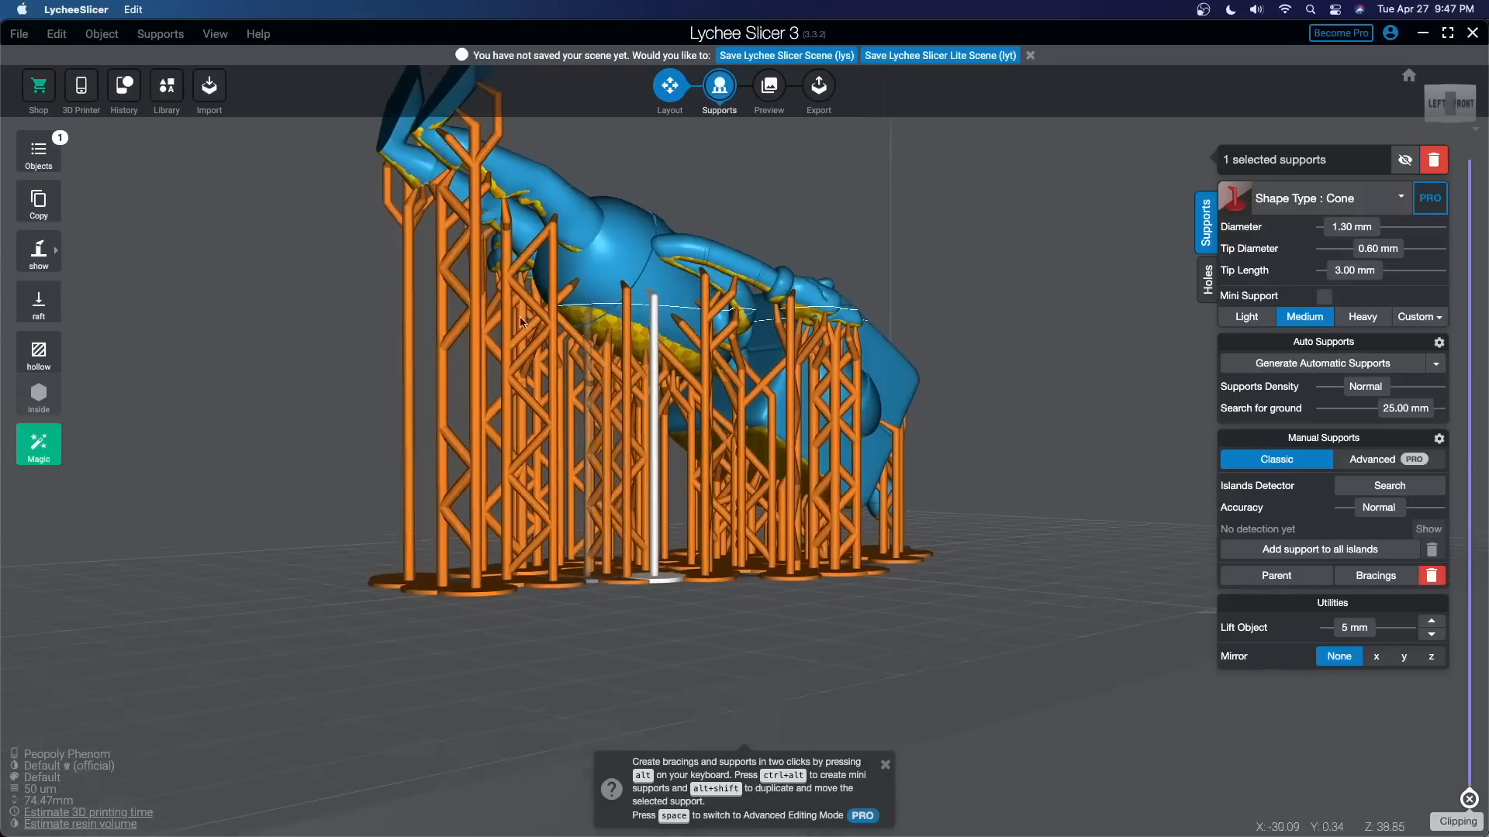
click(454, 340)
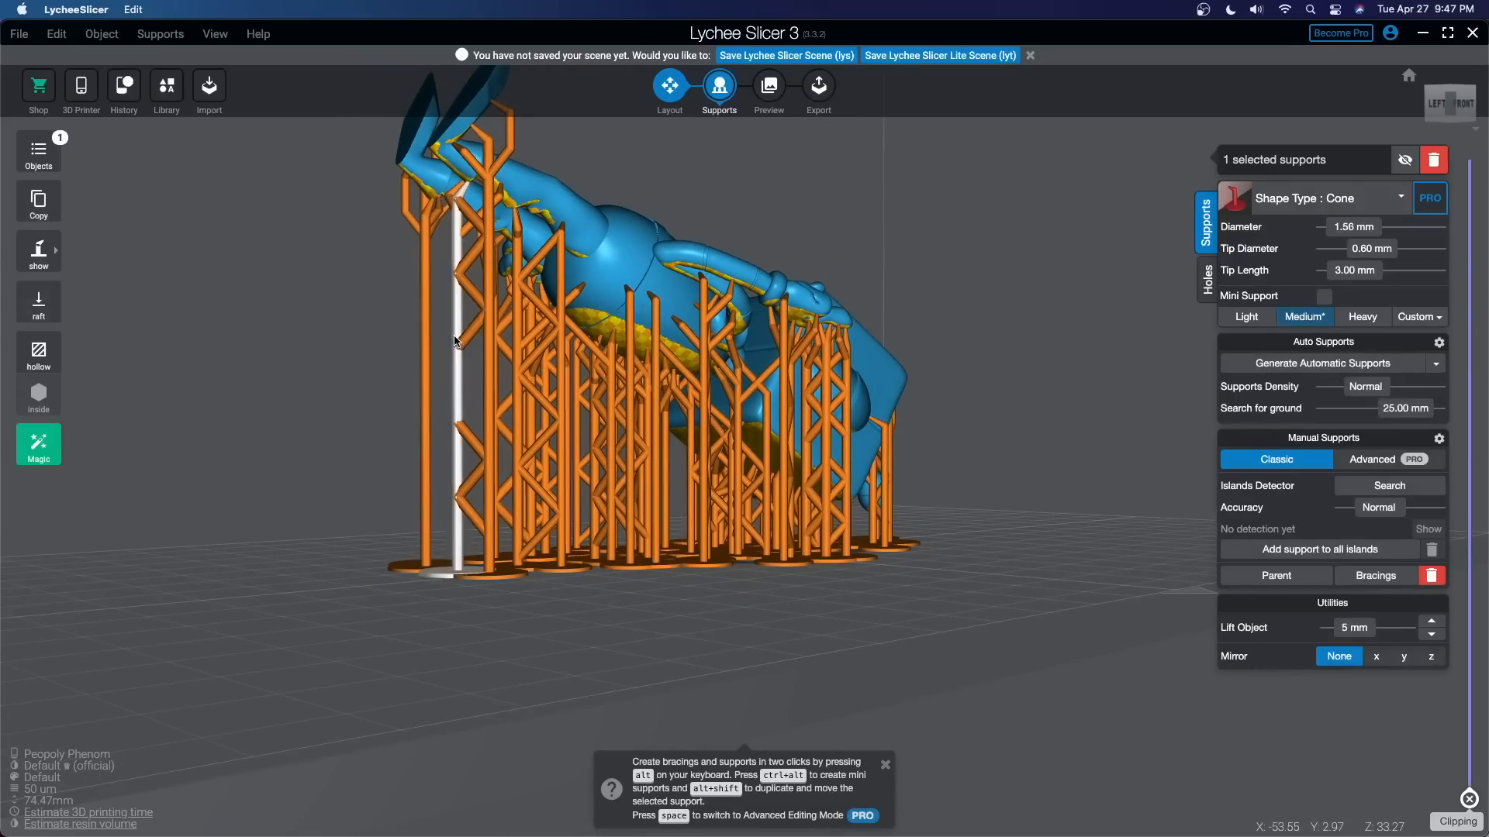
key(Delete)
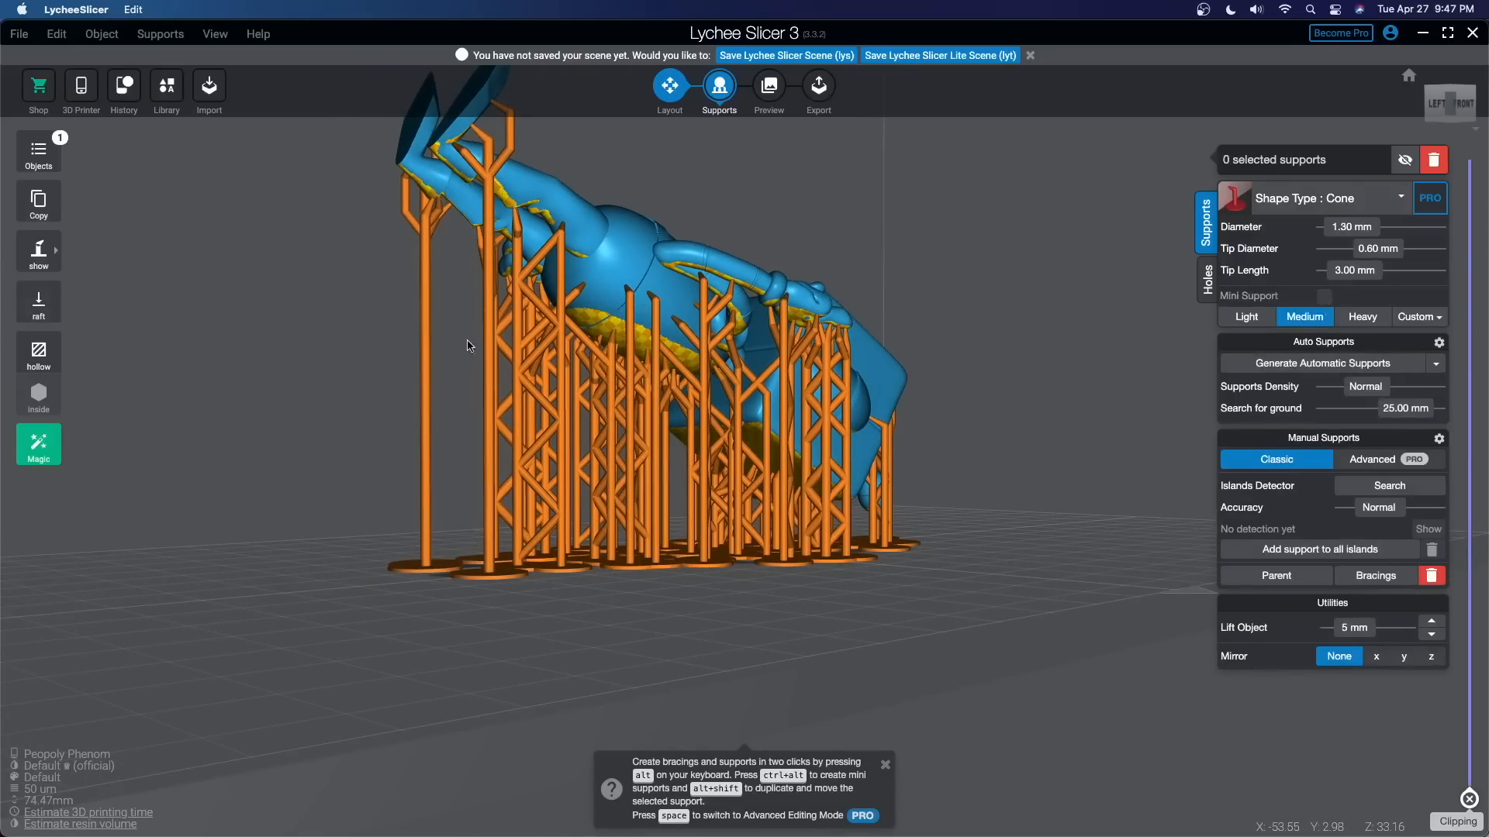
click(628, 344)
scroll(630, 341, up, 3)
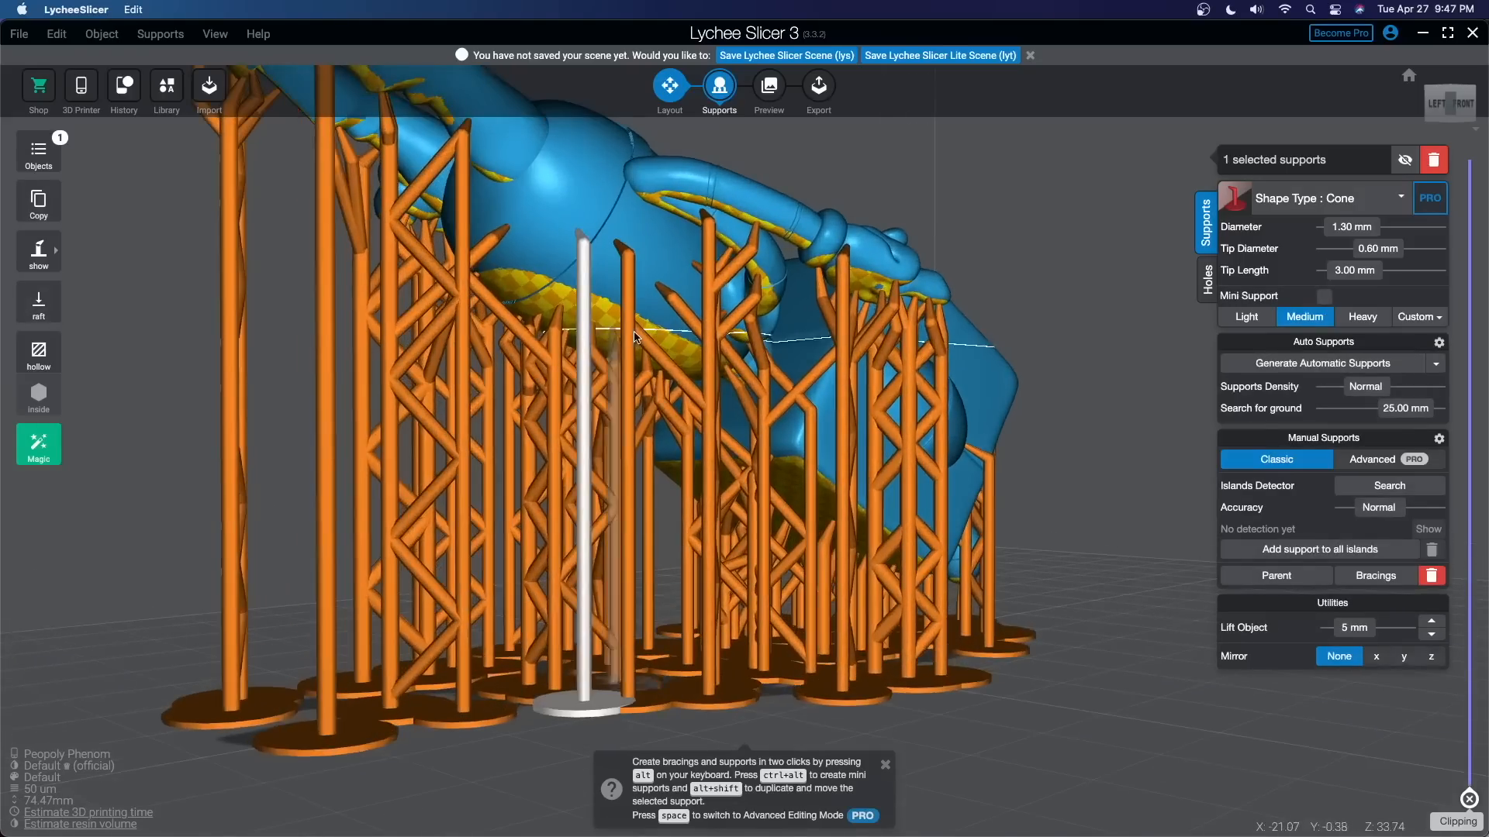
scroll(512, 306, down, 6)
right_drag(535, 252, 706, 363)
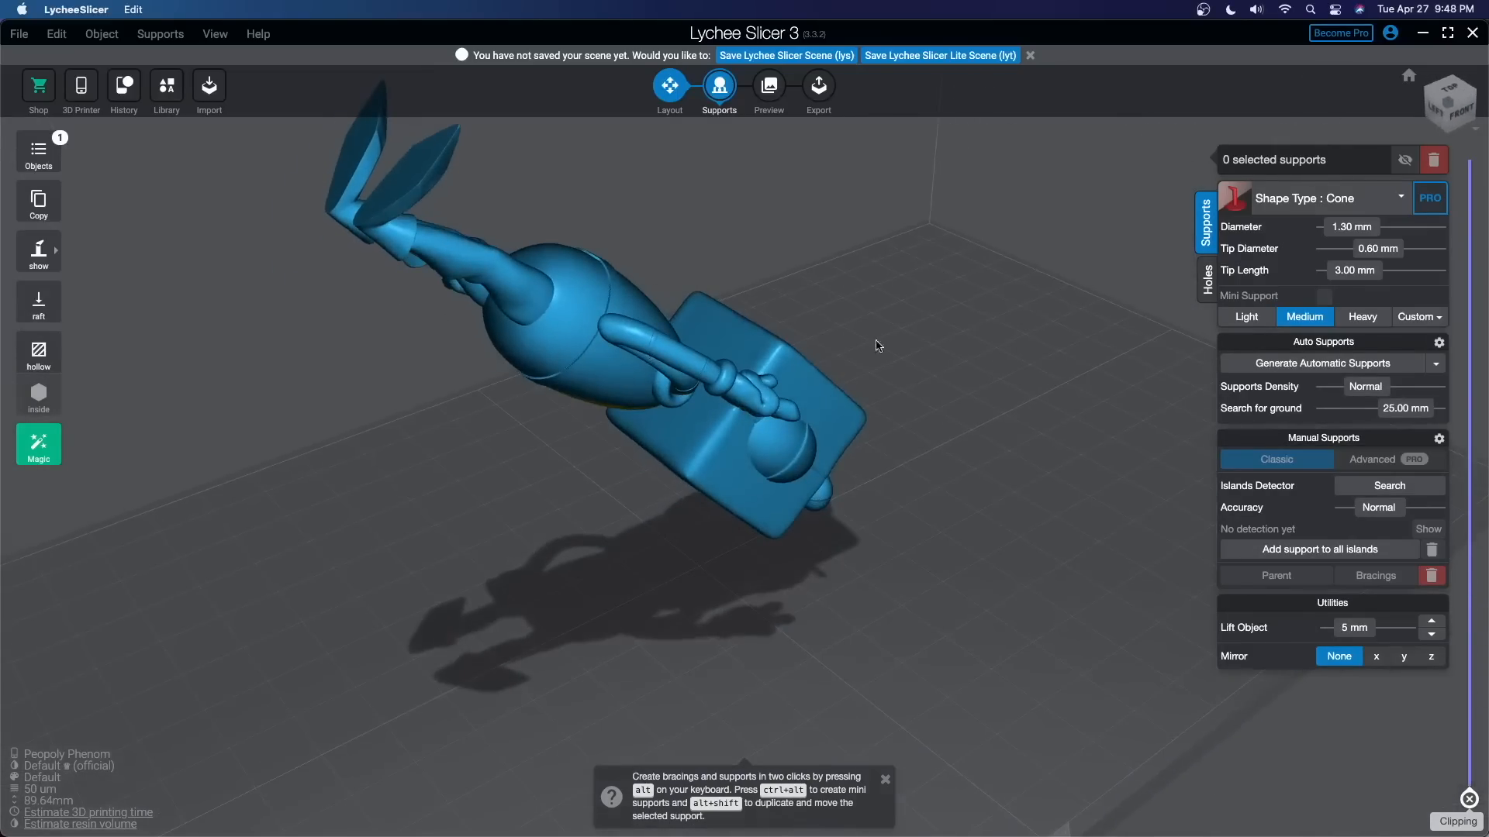
- Place two medium supports on the lower part of the robot's head and a row of five along its torso
click(715, 461)
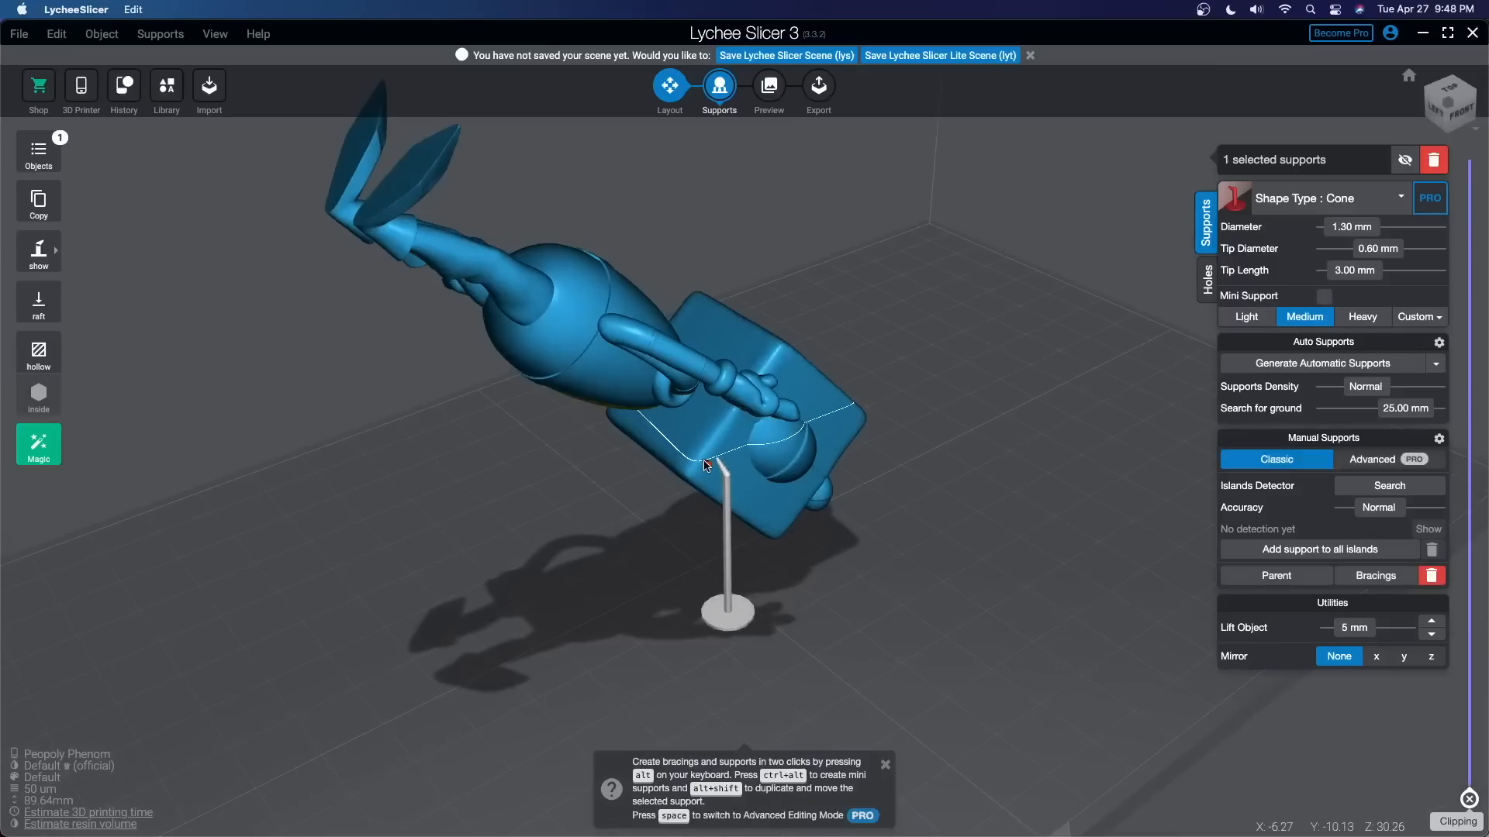
click(727, 447)
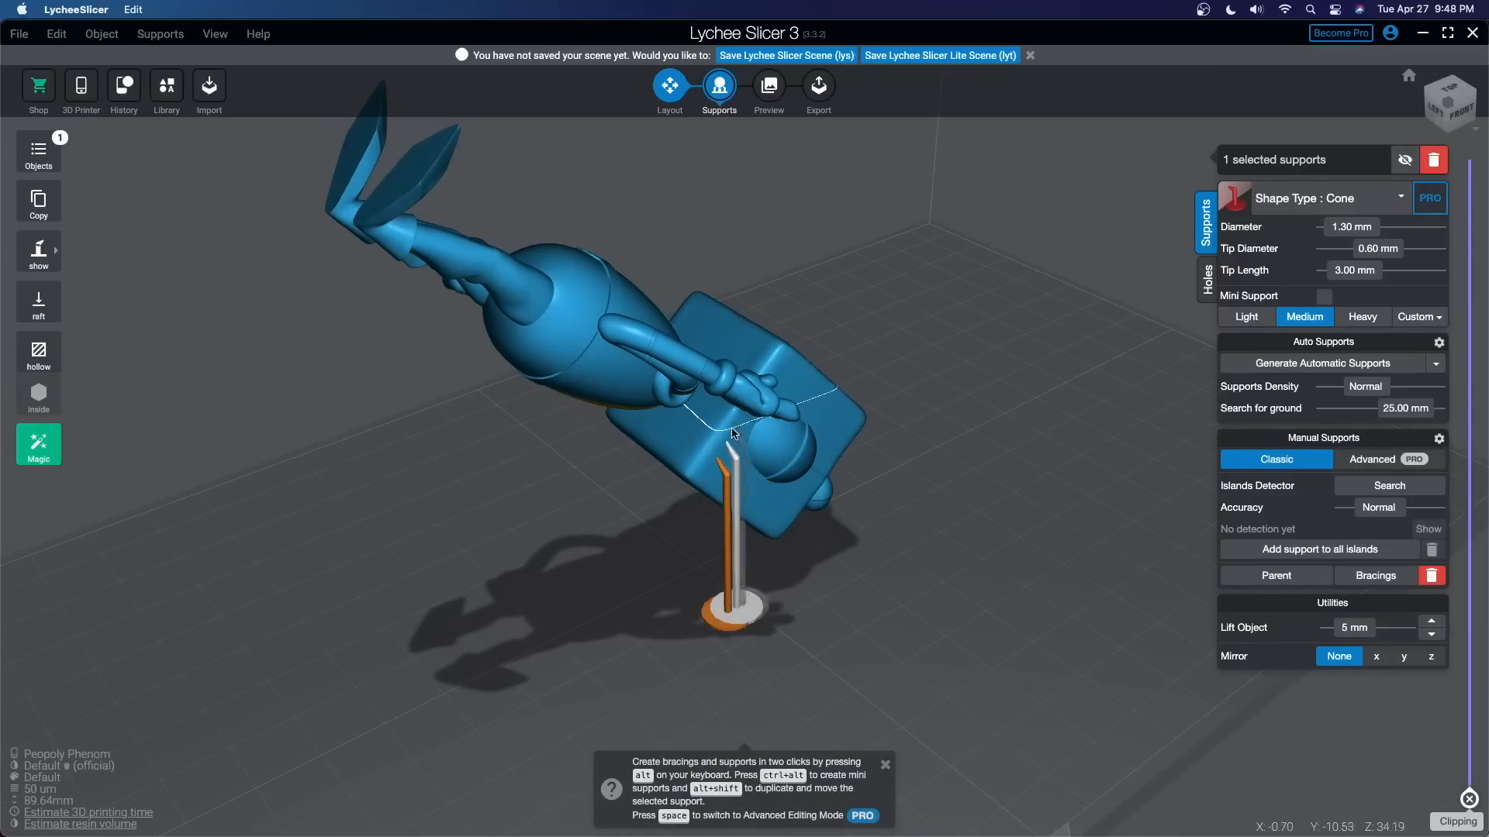
right_drag(726, 442, 667, 435)
click(572, 371)
click(552, 361)
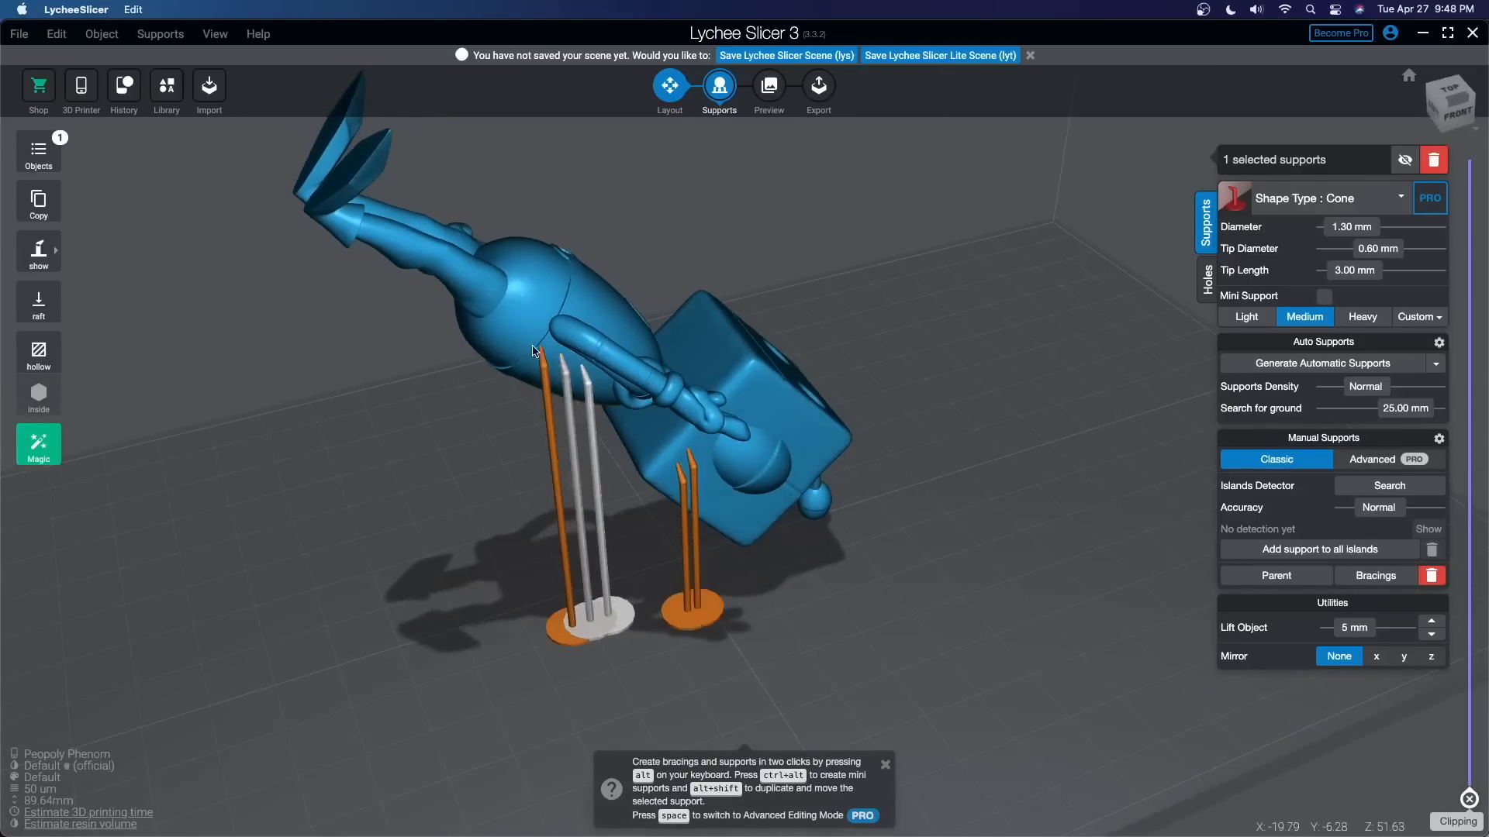
click(532, 351)
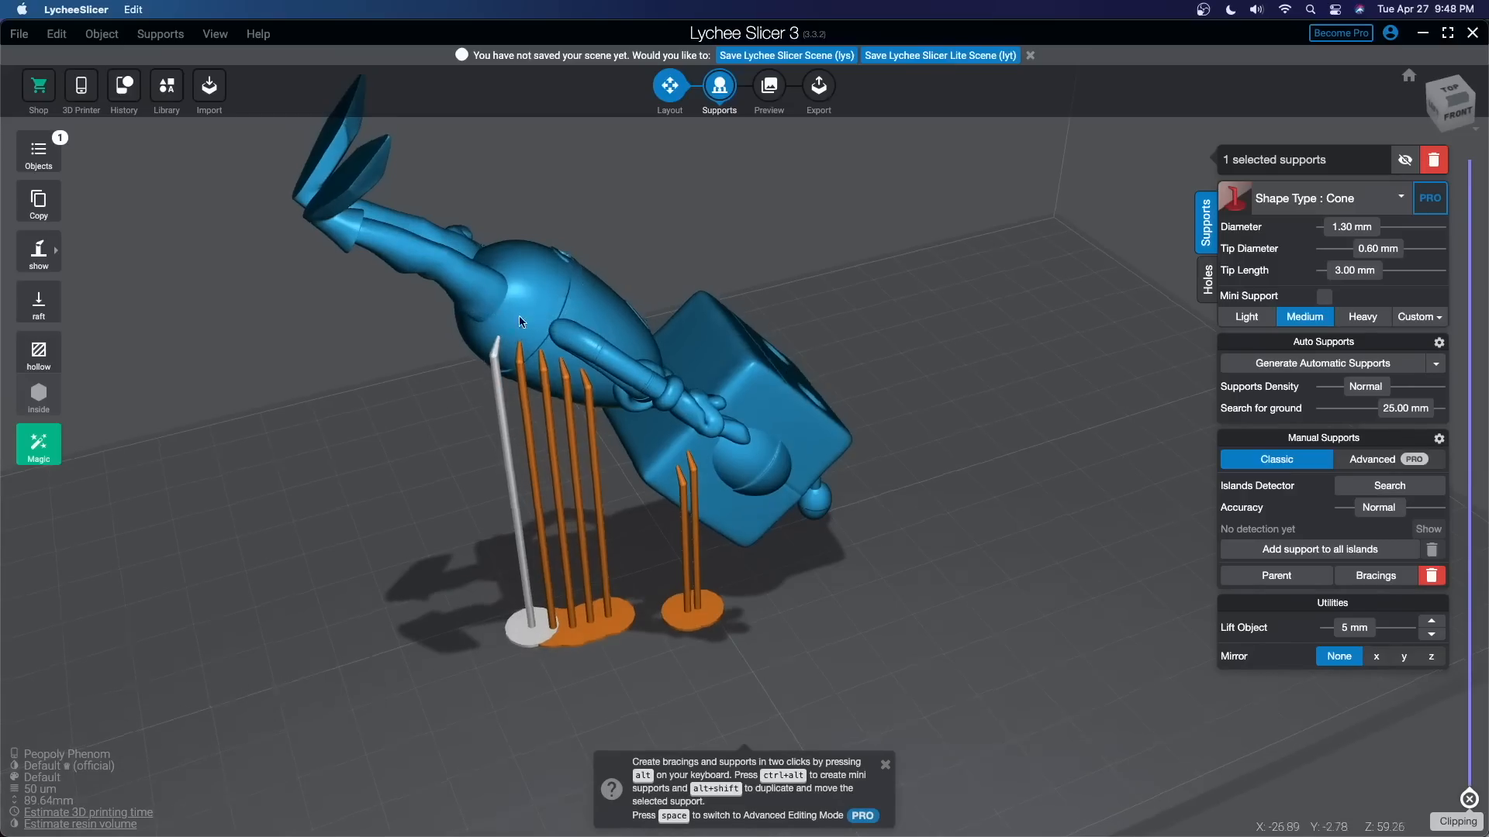
- Place another row of medium supports across the yellow overhang area beneath the robot's torso
right_drag(519, 315, 799, 341)
click(695, 287)
click(712, 284)
click(727, 284)
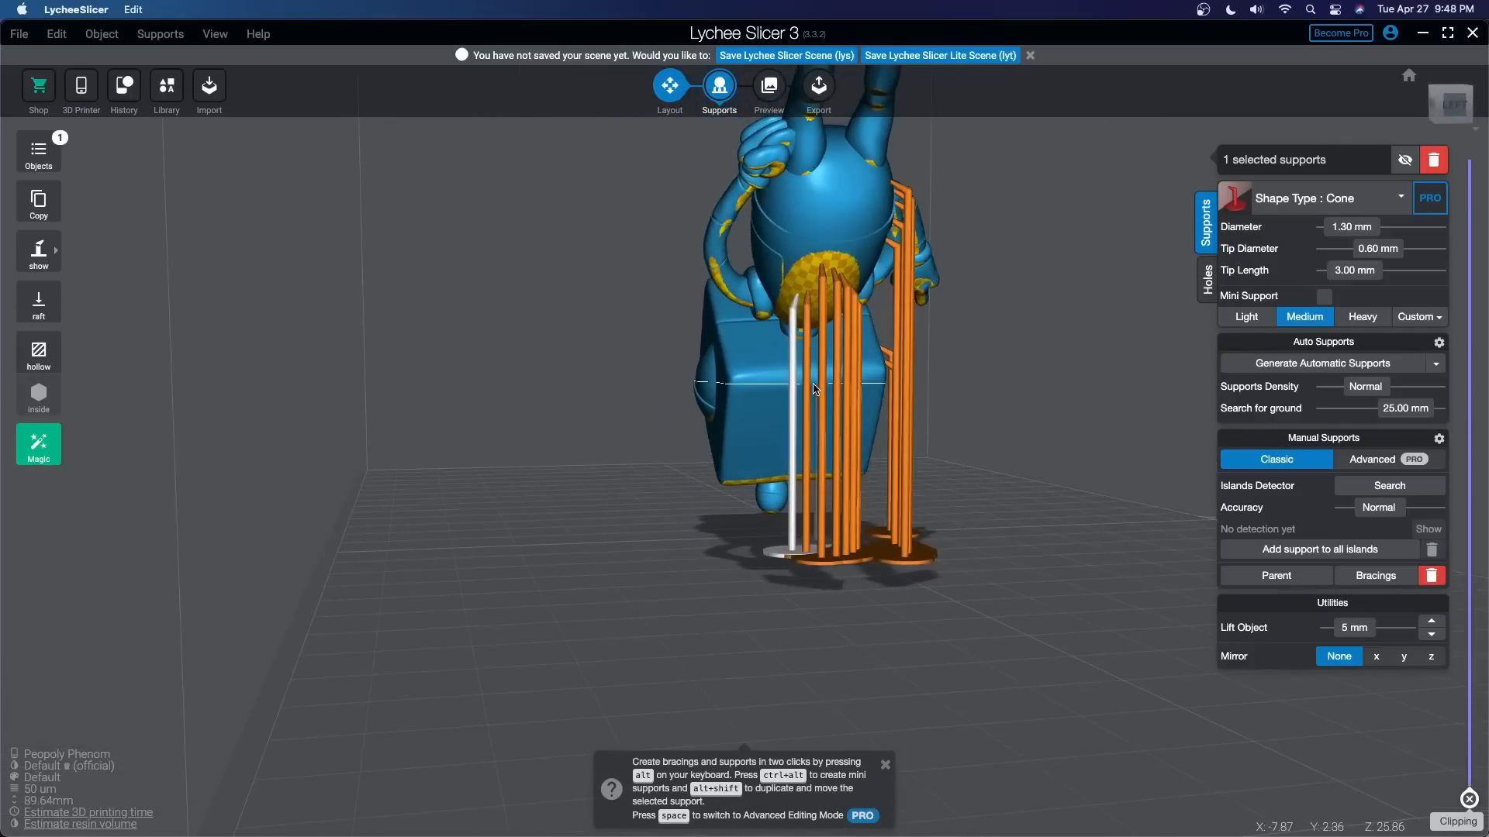
right_drag(818, 384, 620, 386)
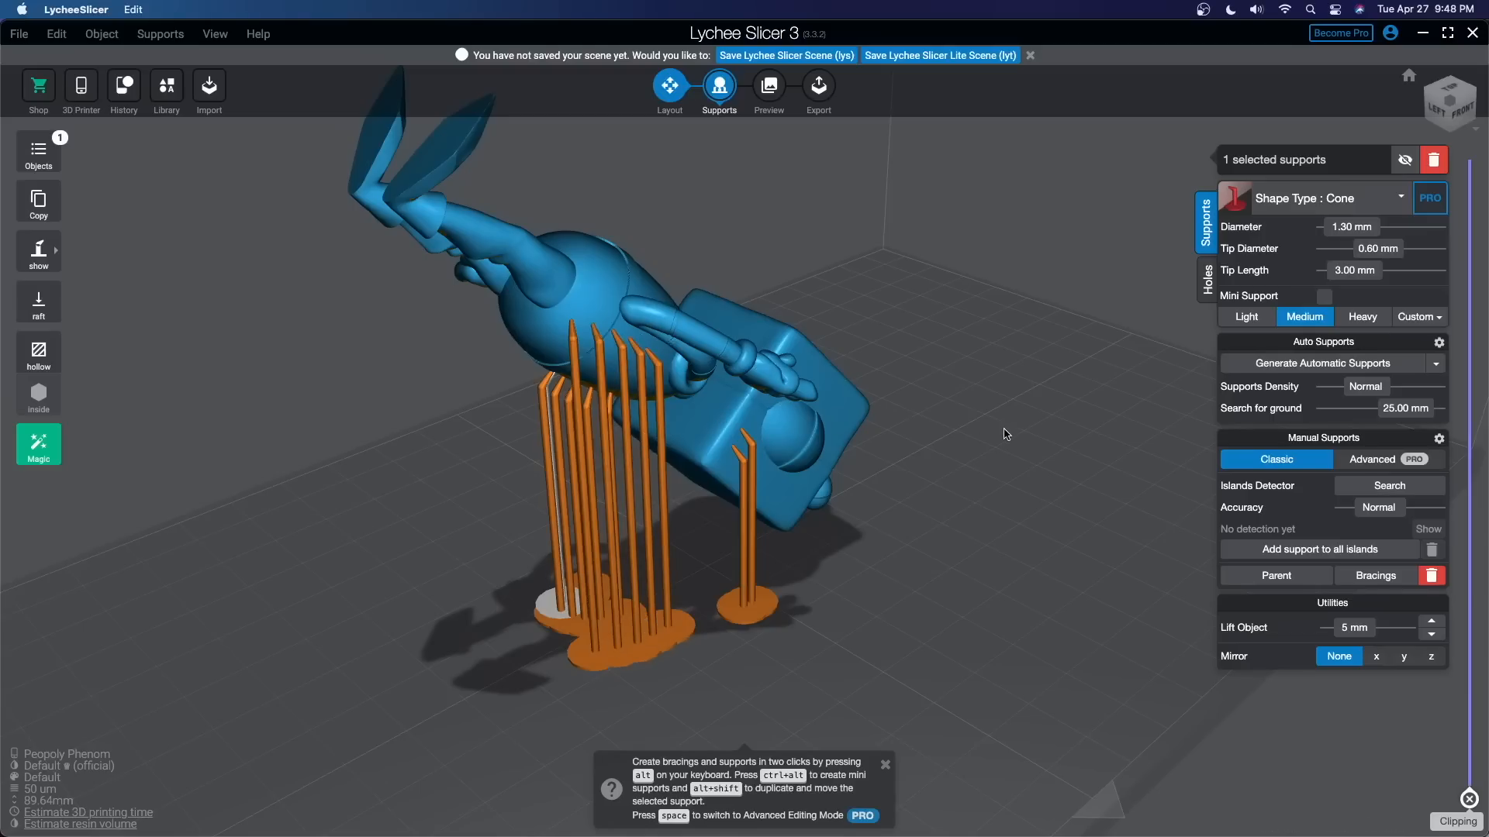
- Add bracings between the manually placed supports and check the lattice around the torso and head
click(1369, 584)
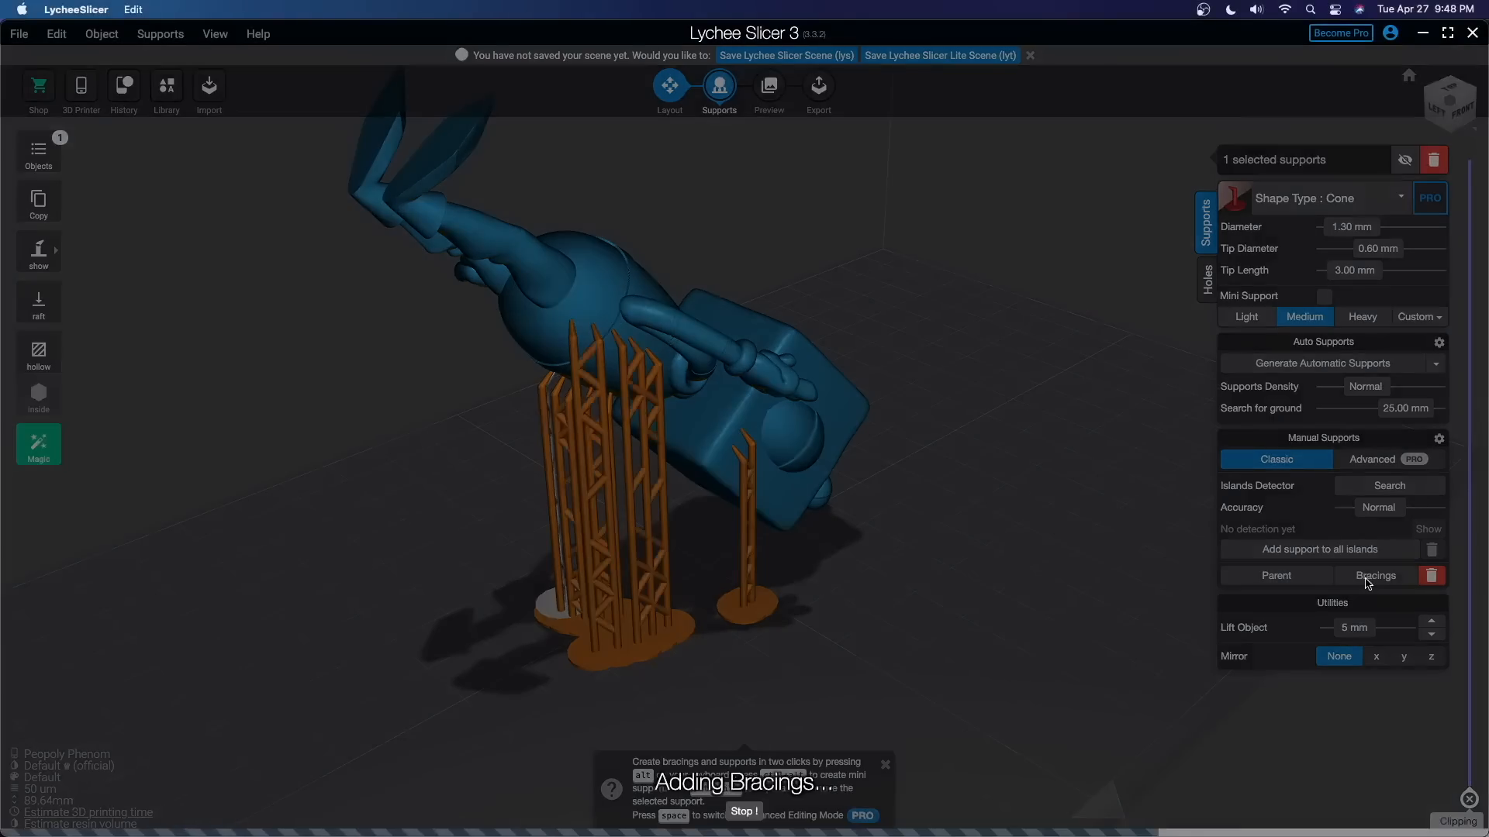
click(714, 492)
drag(714, 492, 952, 456)
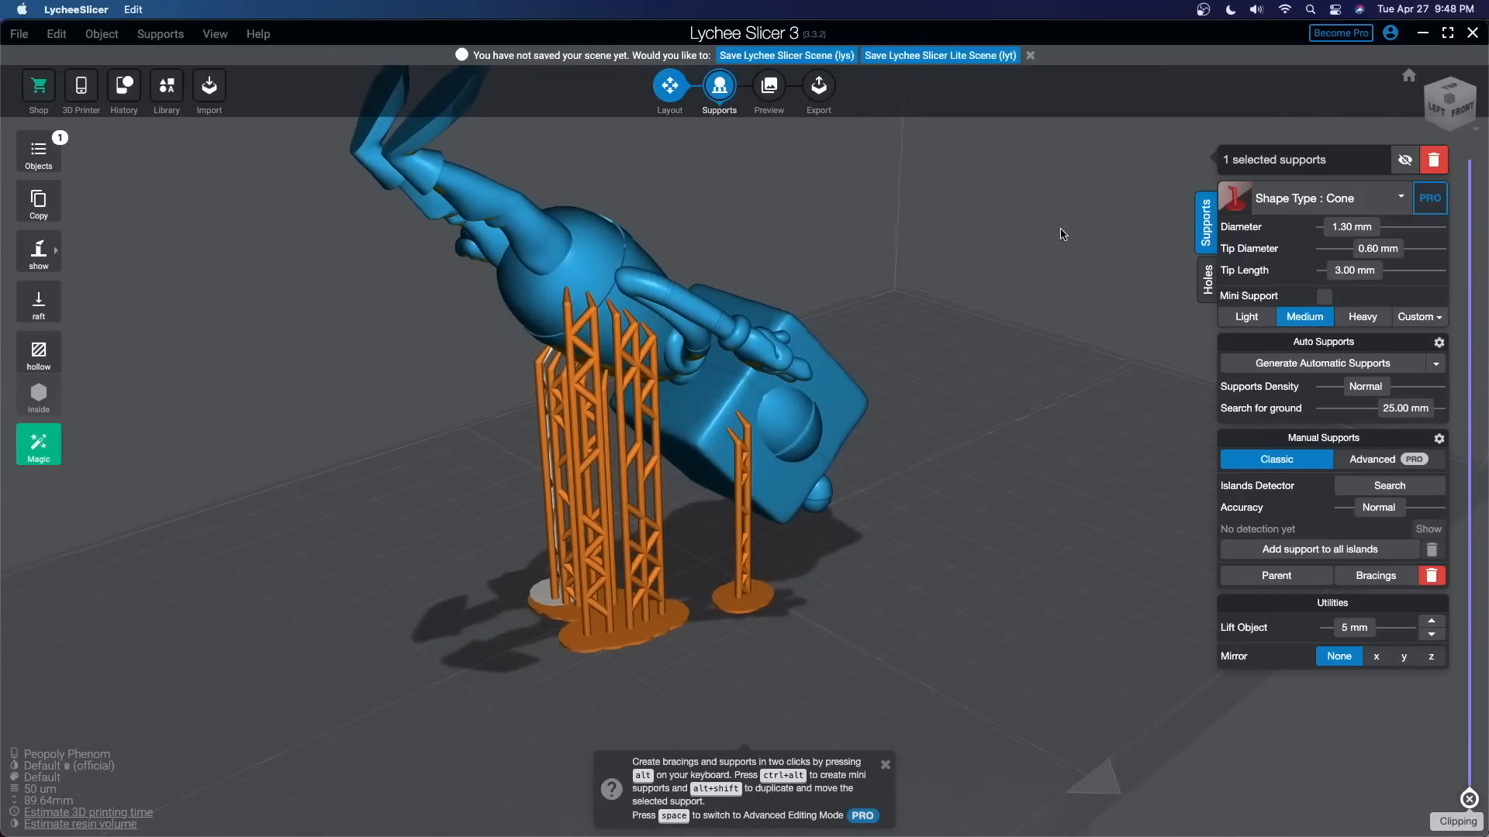
drag(1062, 234, 1248, 277)
drag(1001, 302, 651, 333)
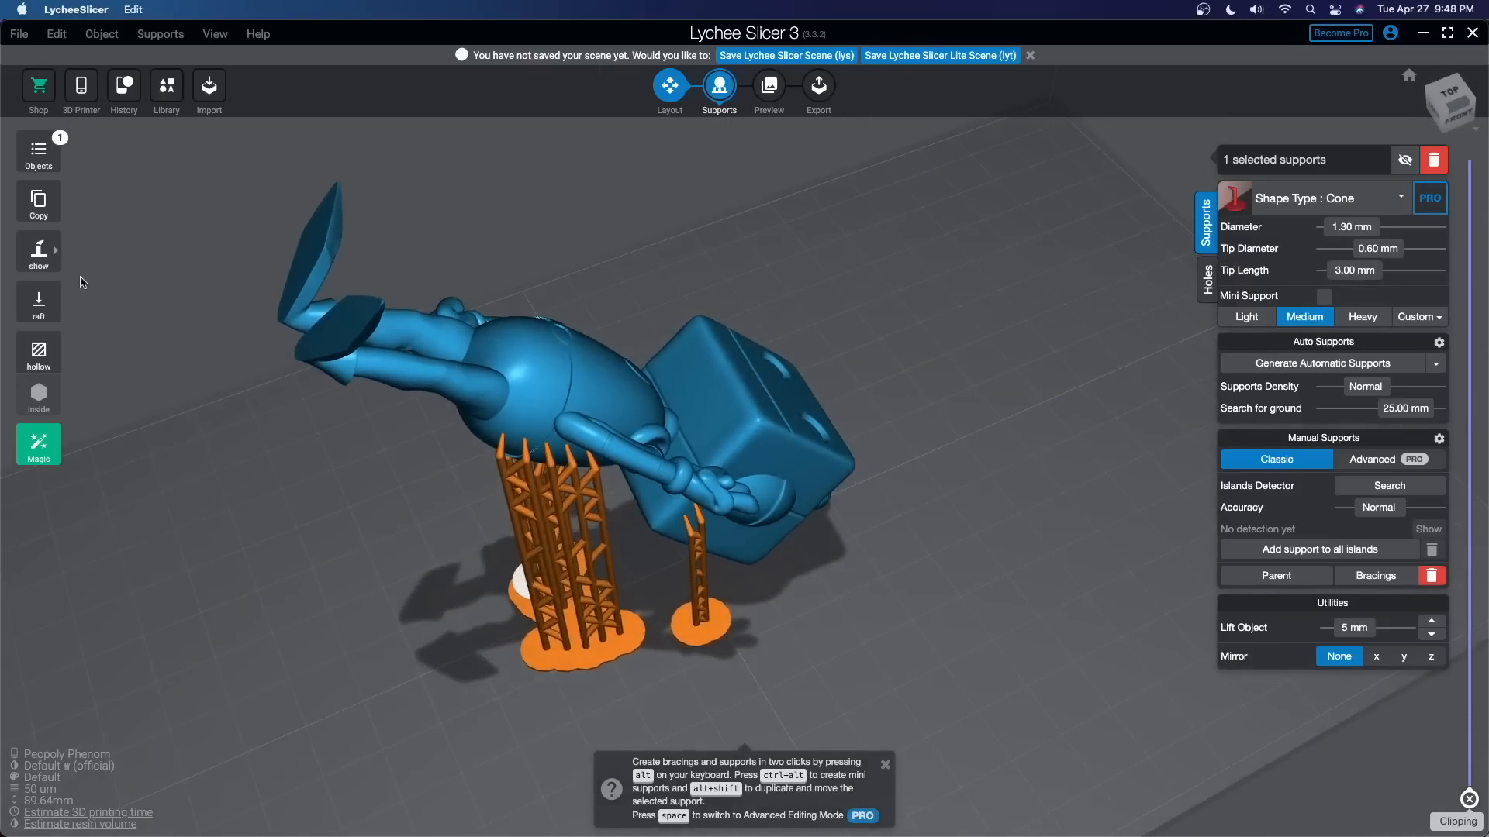
- Set the support display to Tips/Bases, and reduce it to Tips only
mouse_move(45, 262)
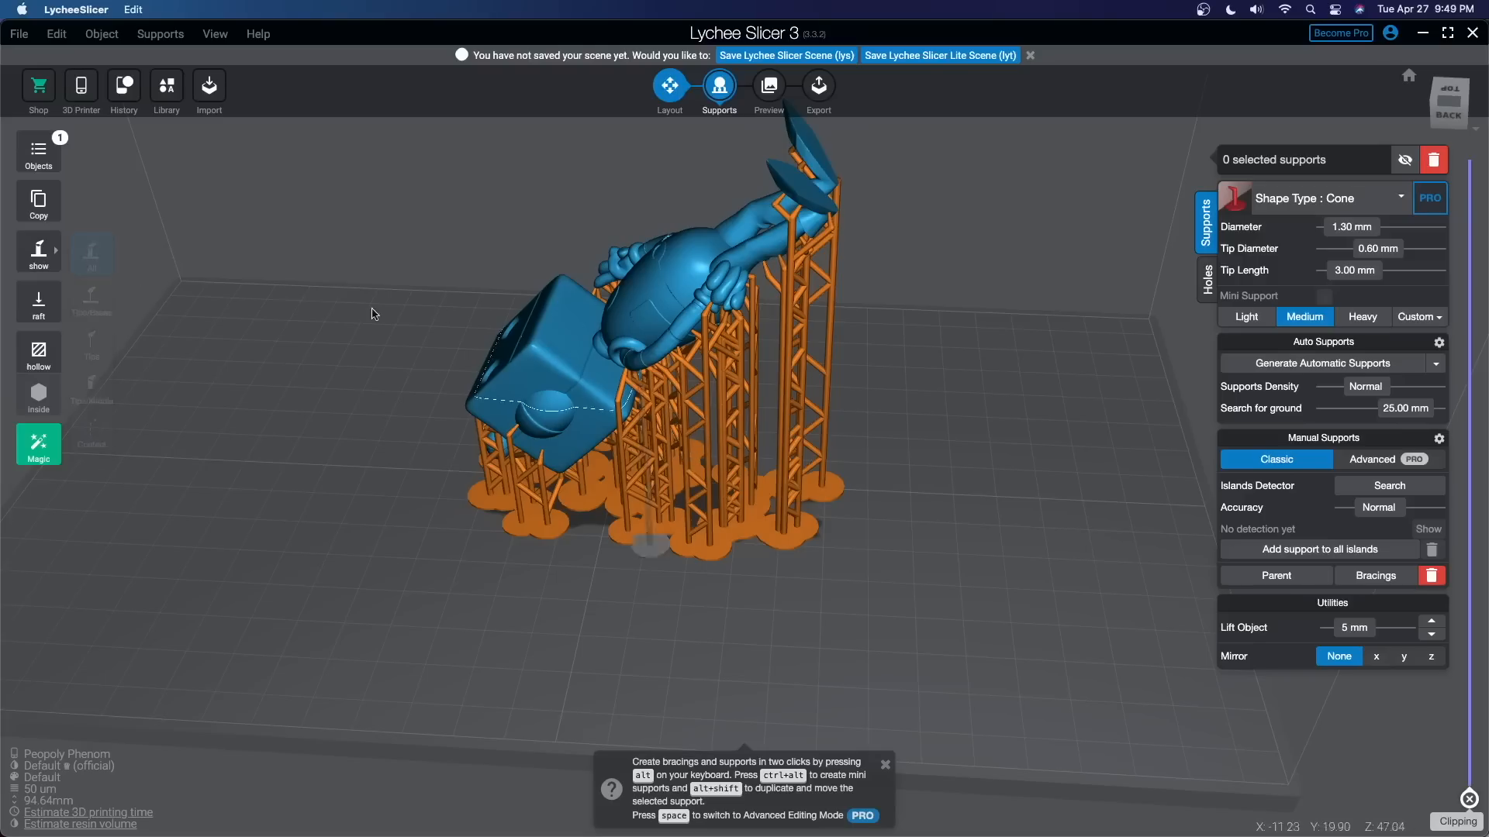
click(90, 299)
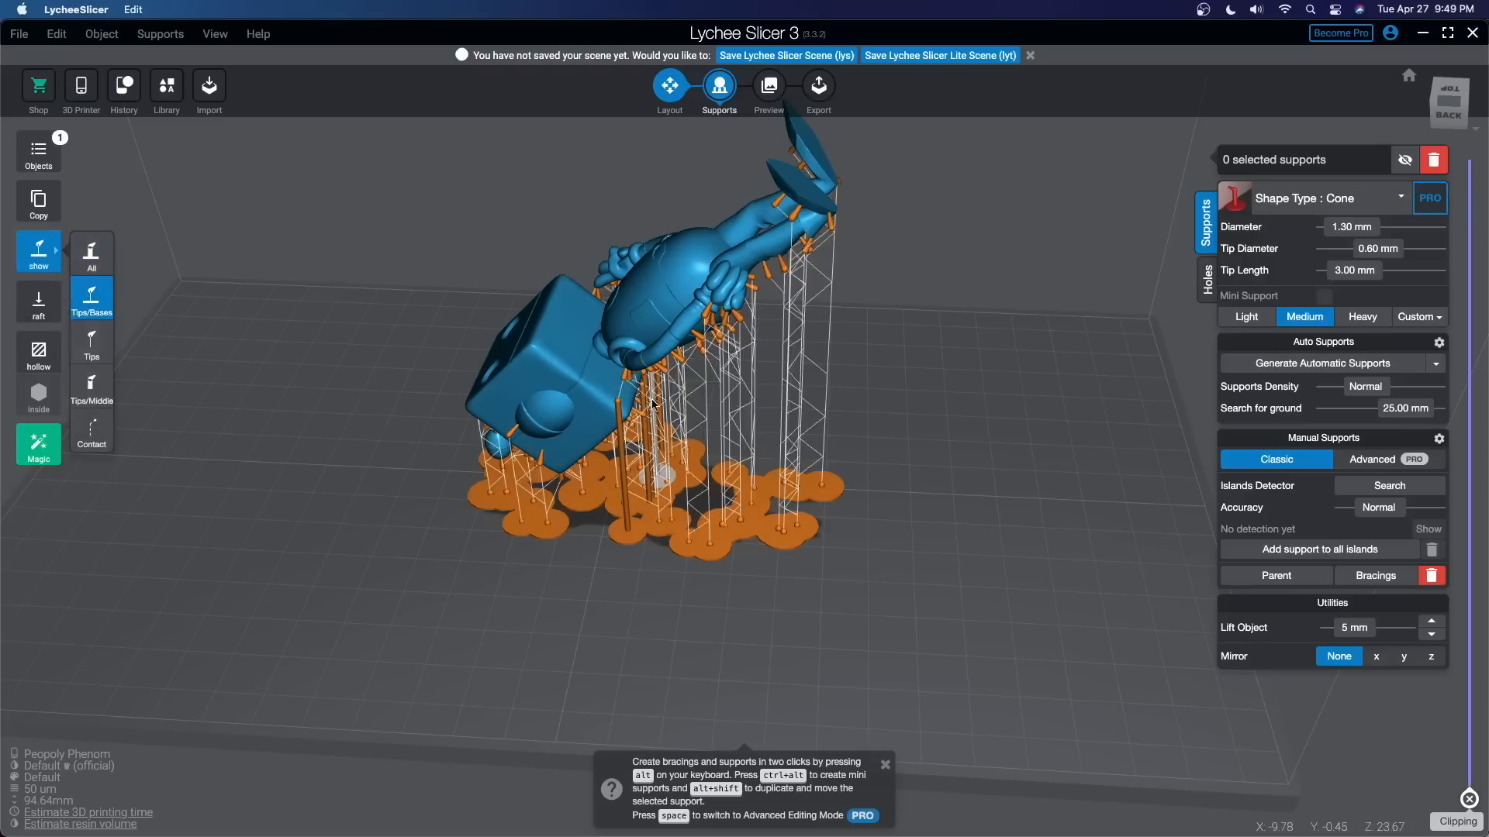
click(37, 262)
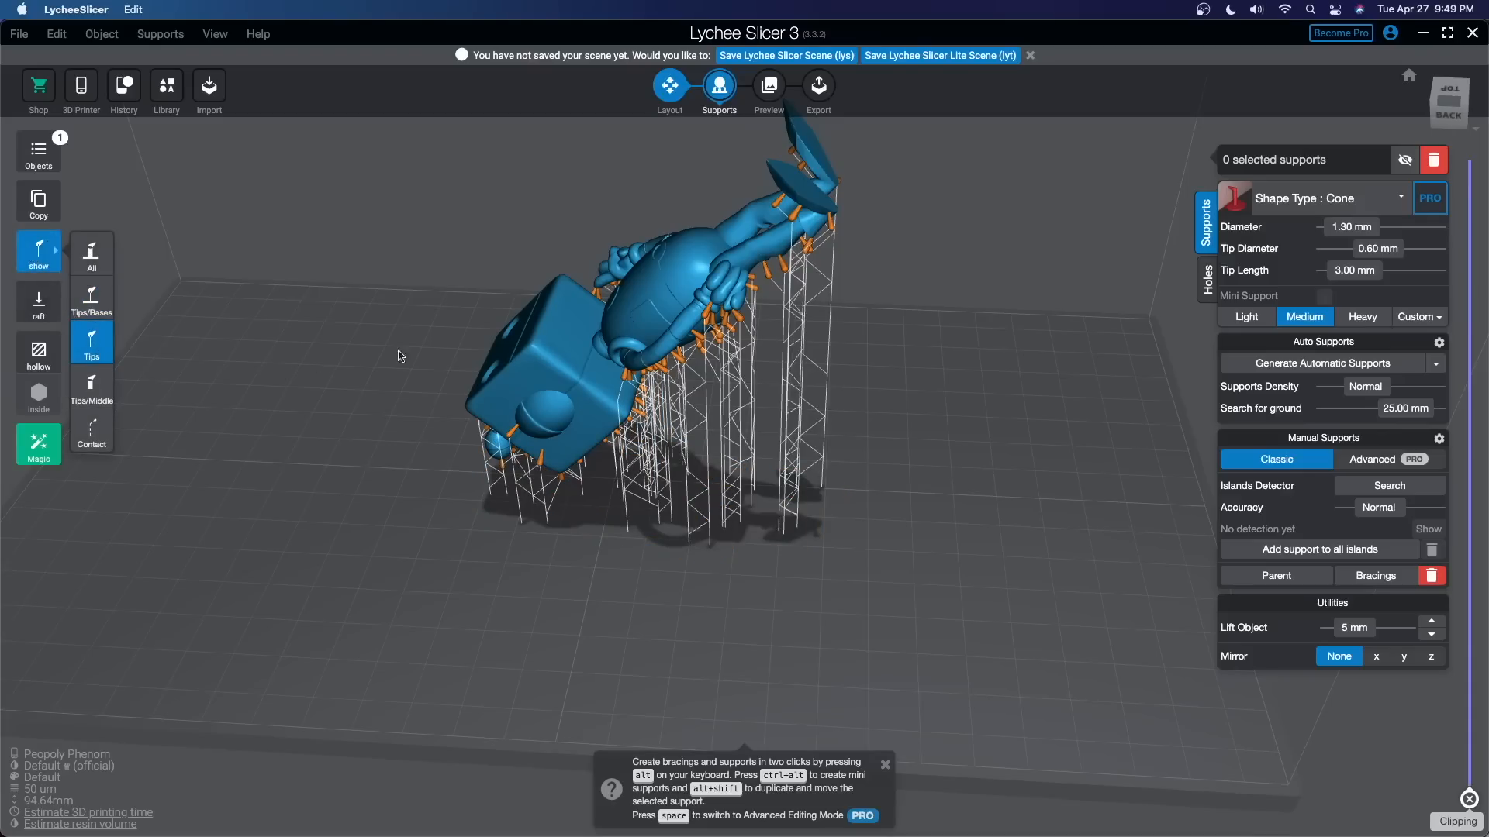
- Delete one support tip at the edge of the overhang beneath the robot's torso
scroll(400, 353, up, 5)
right_drag(810, 304, 586, 260)
scroll(570, 252, up, 5)
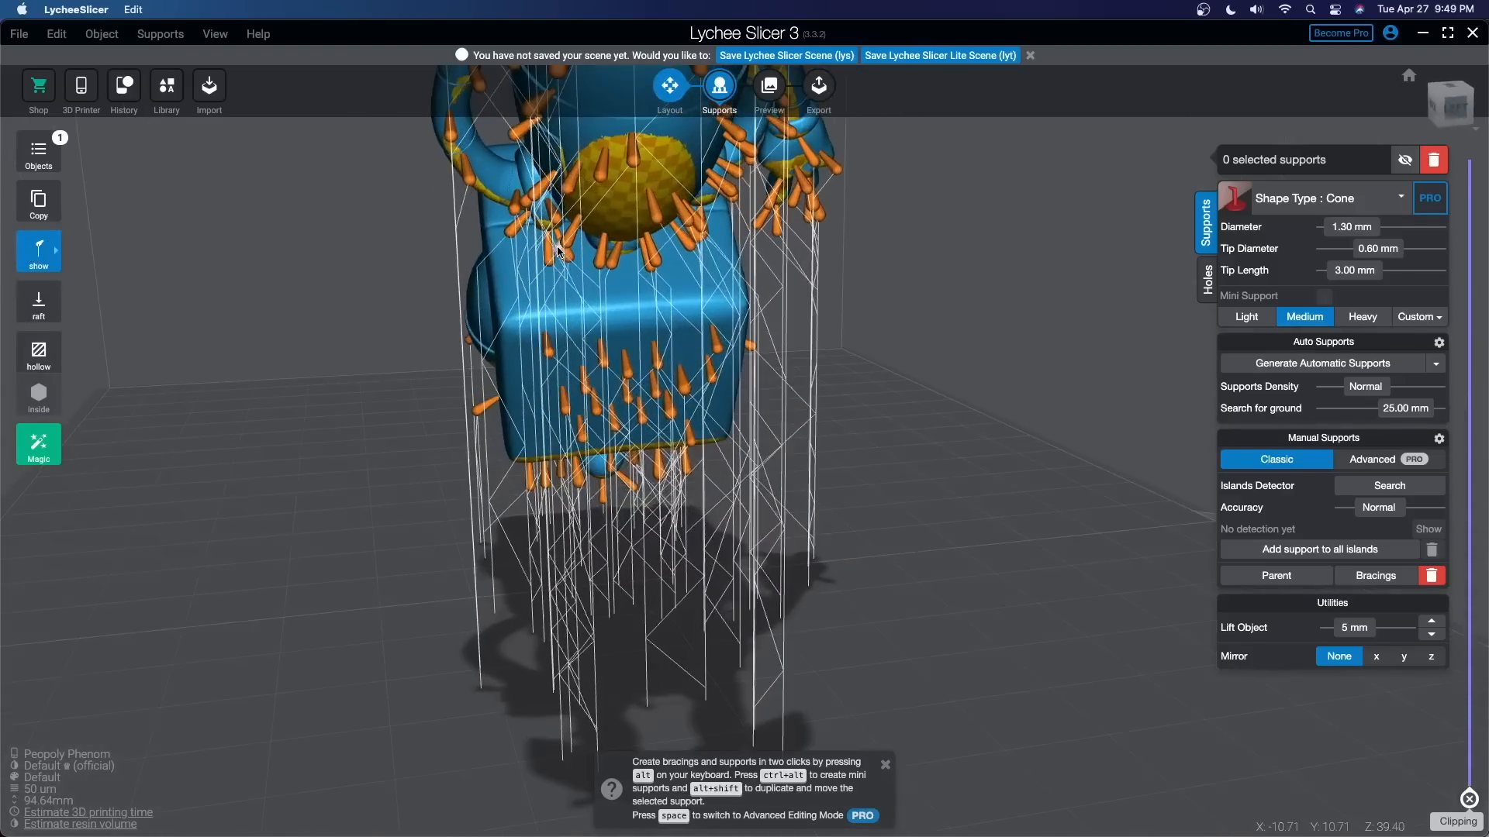
click(547, 158)
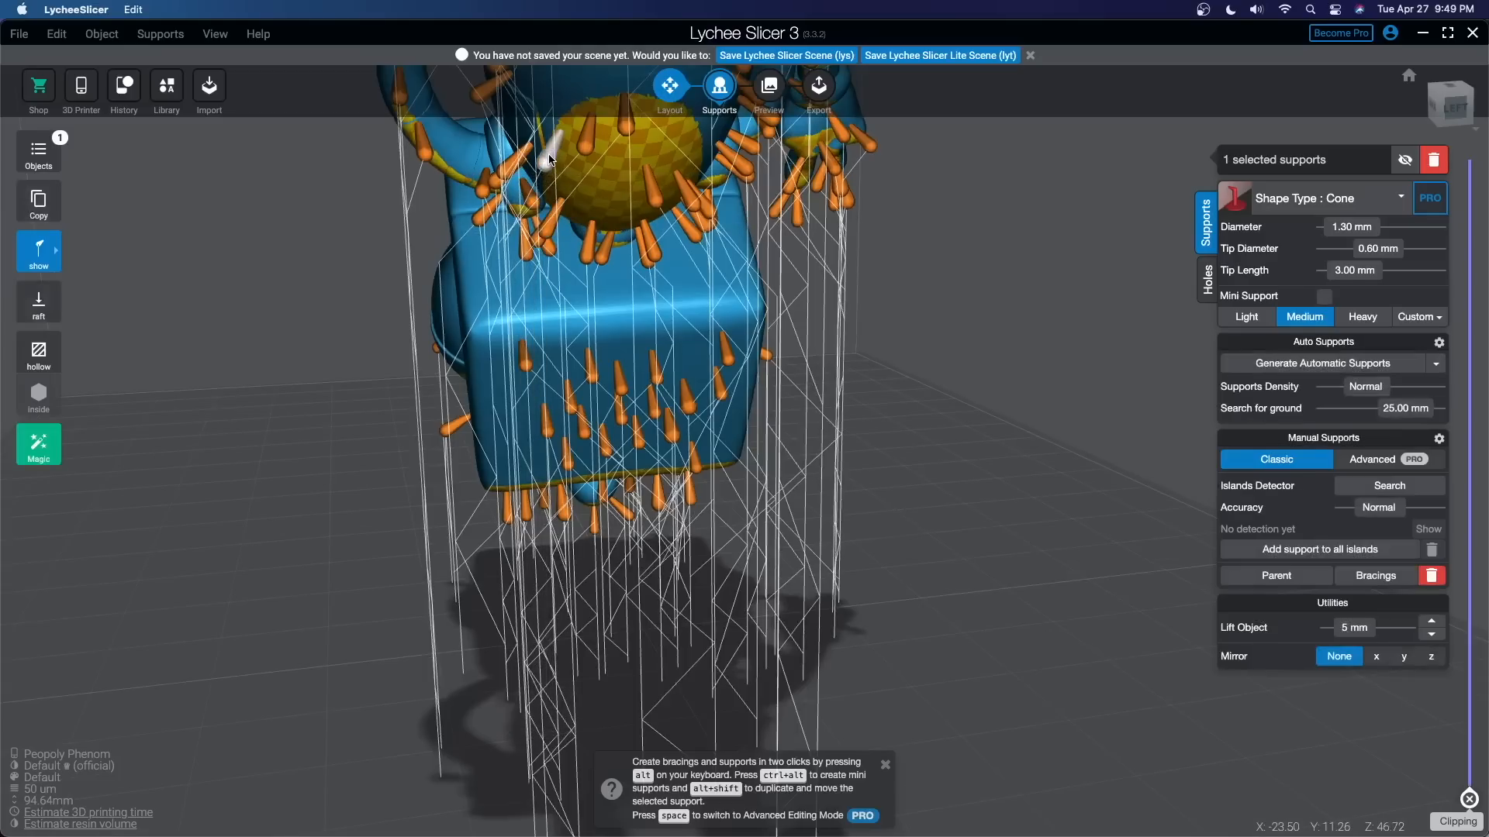
key(Delete)
- Examine the remaining support tips around the robot's head, arms, torso and legs from several angles
right_drag(547, 168, 704, 192)
scroll(704, 192, up, 2)
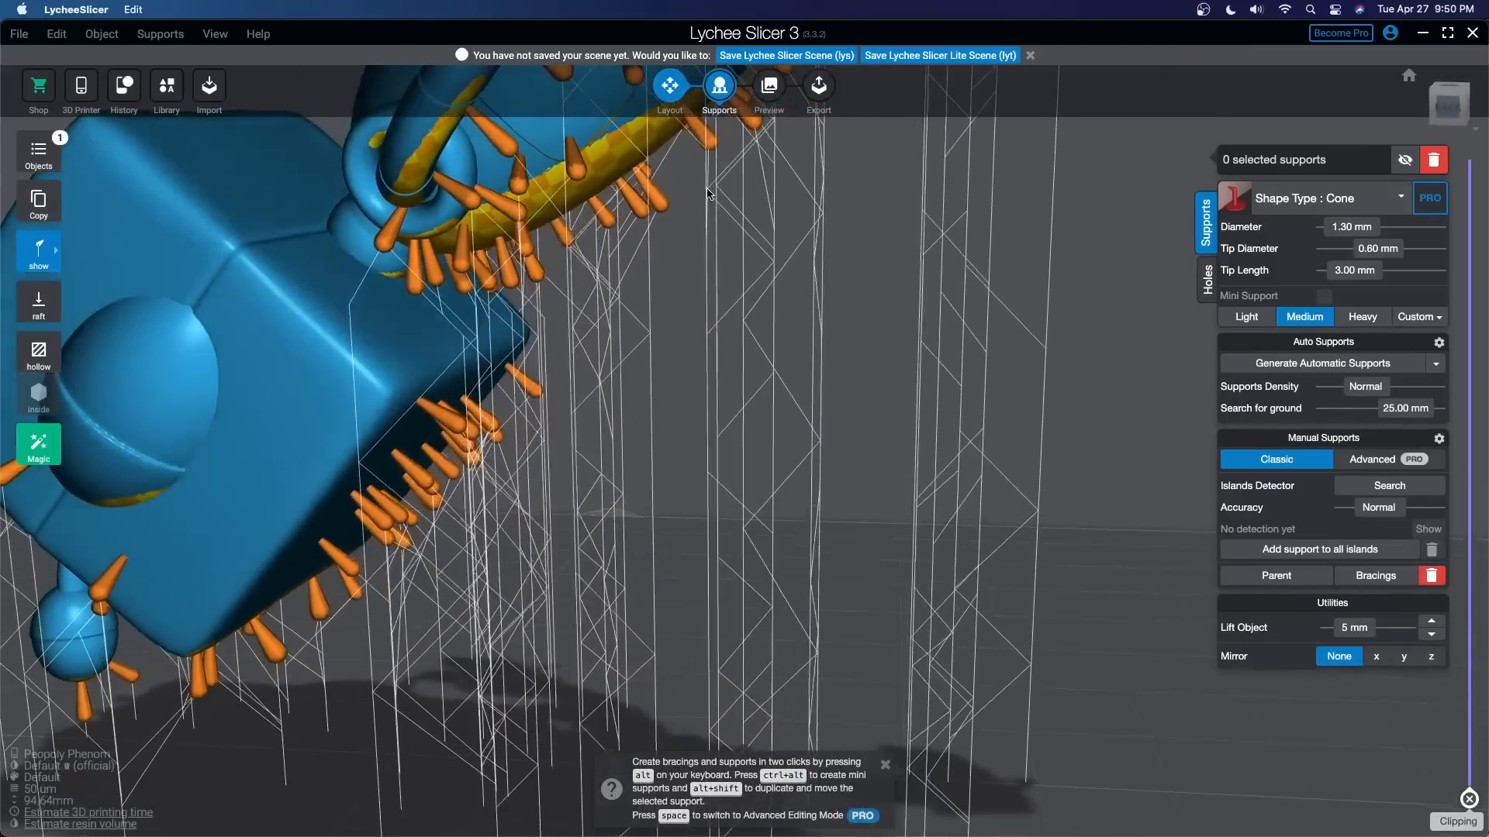
scroll(704, 192, down, 5)
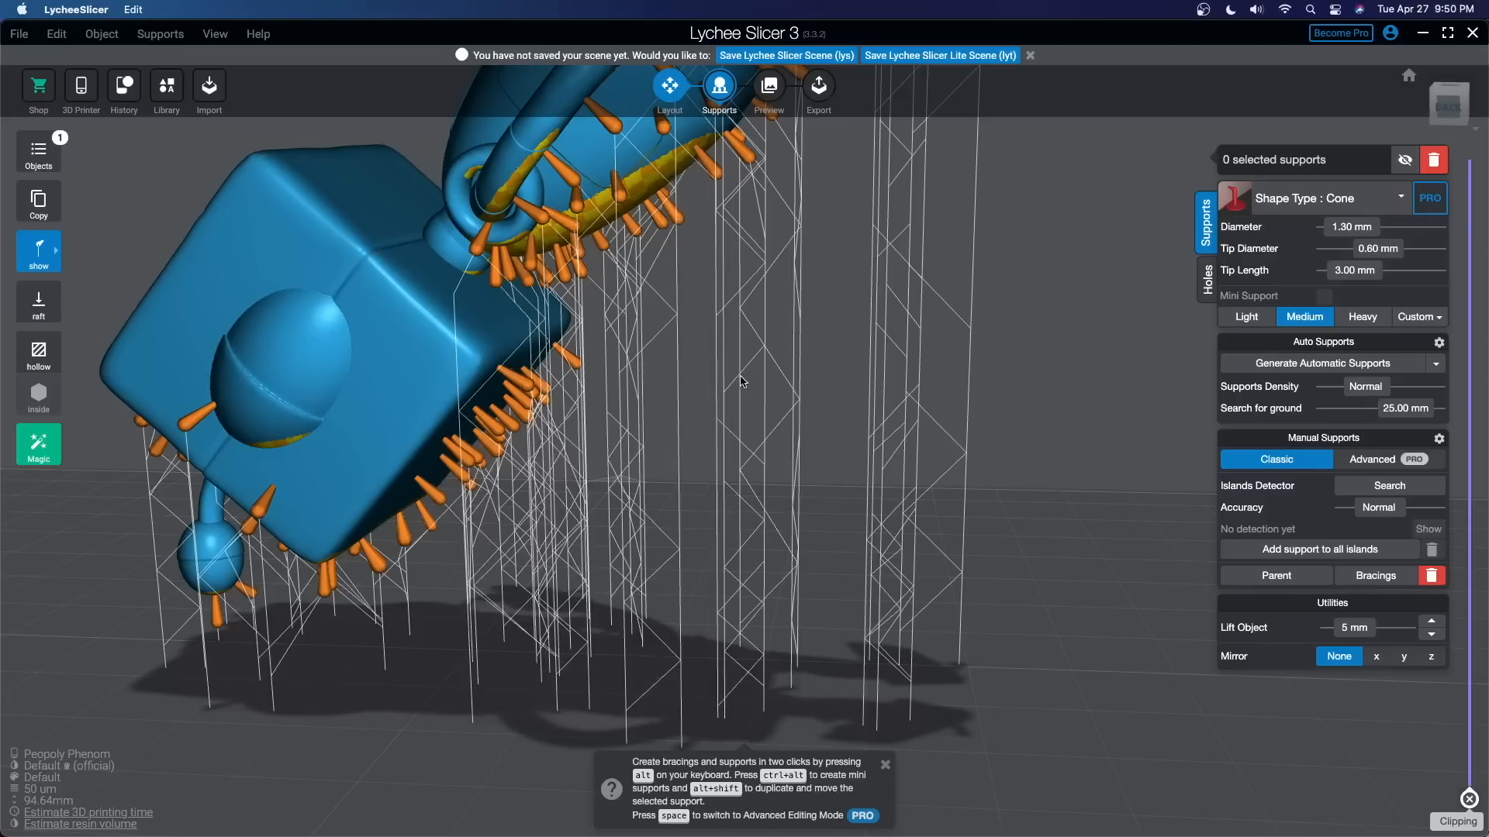
right_drag(680, 180, 267, 394)
right_drag(583, 301, 748, 299)
scroll(576, 369, down, 4)
scroll(548, 348, up, 3)
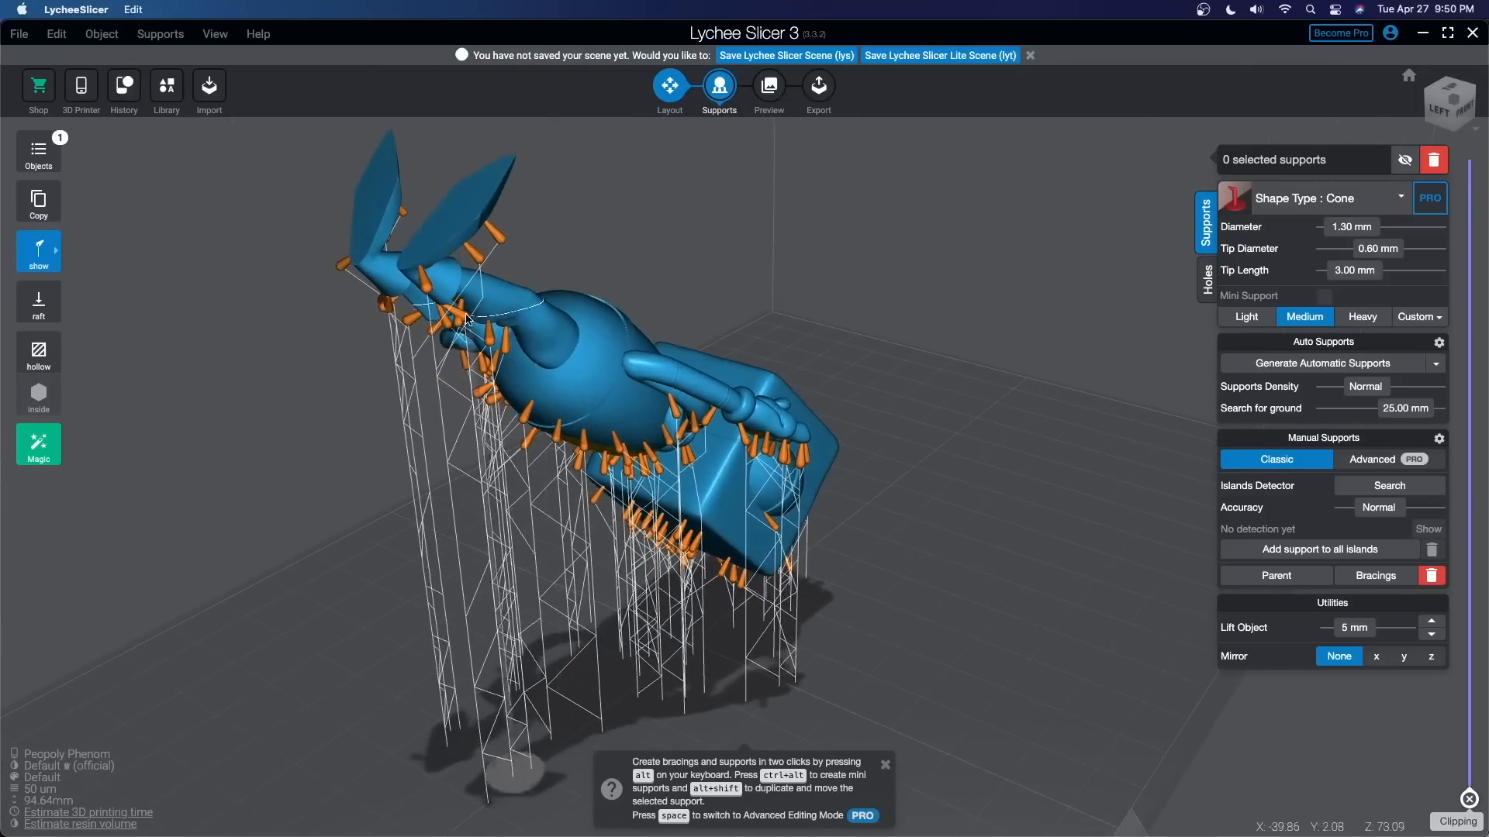
- Show only the supports' Contact points, and restore the support display to All
mouse_move(28, 265)
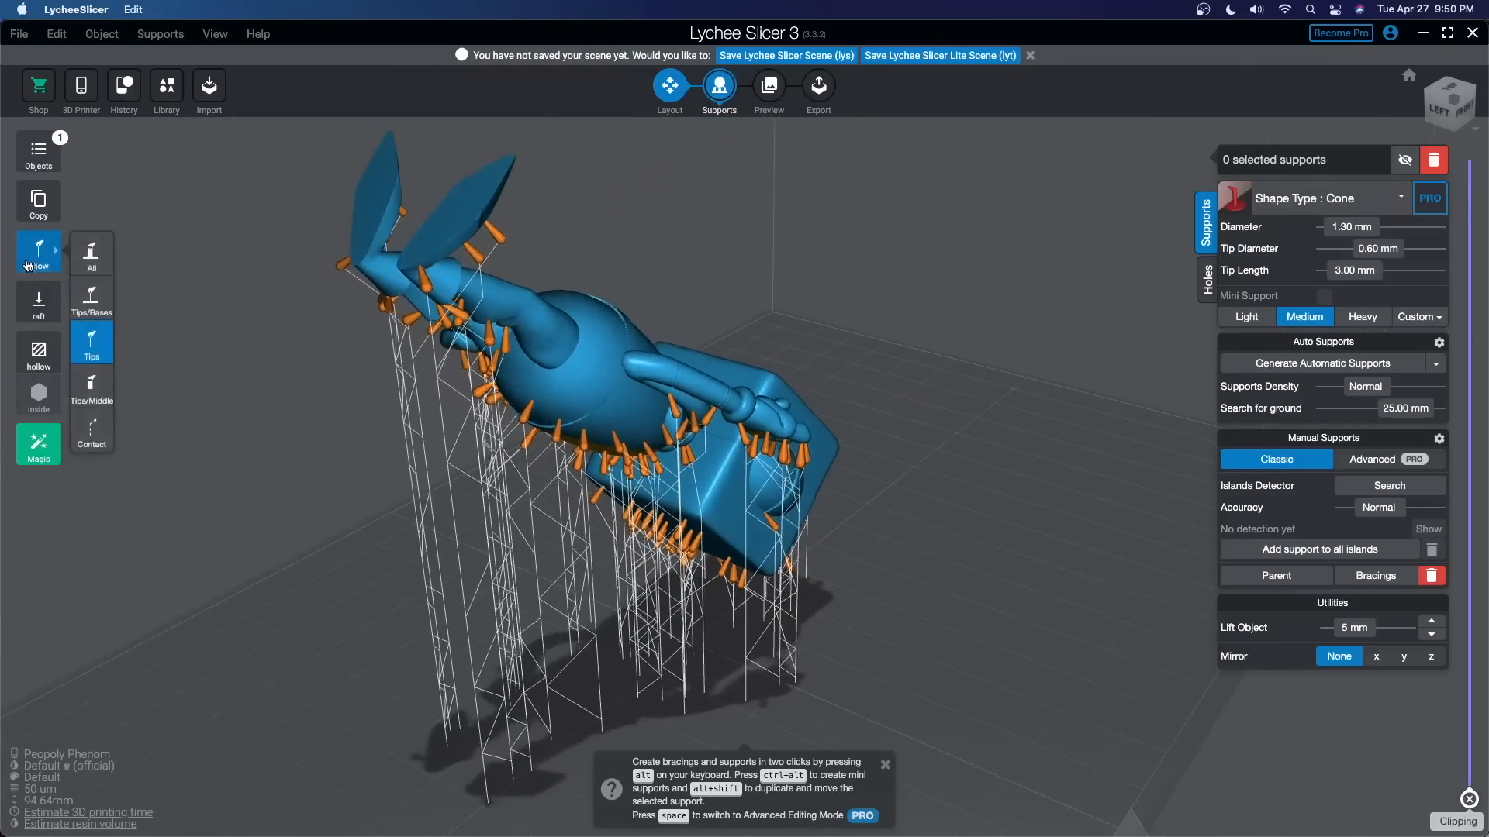
click(91, 428)
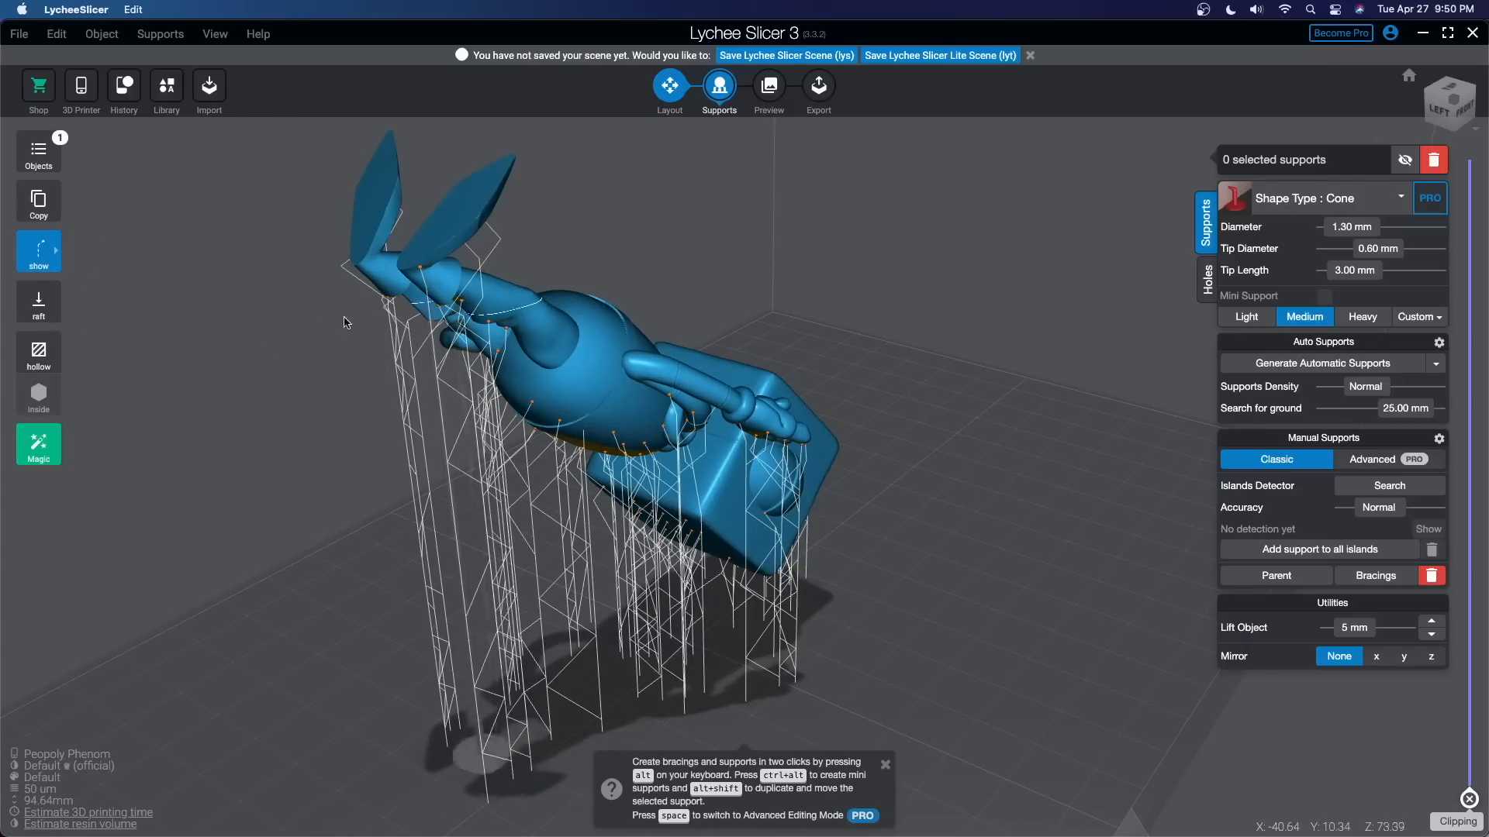
mouse_move(39, 252)
click(92, 252)
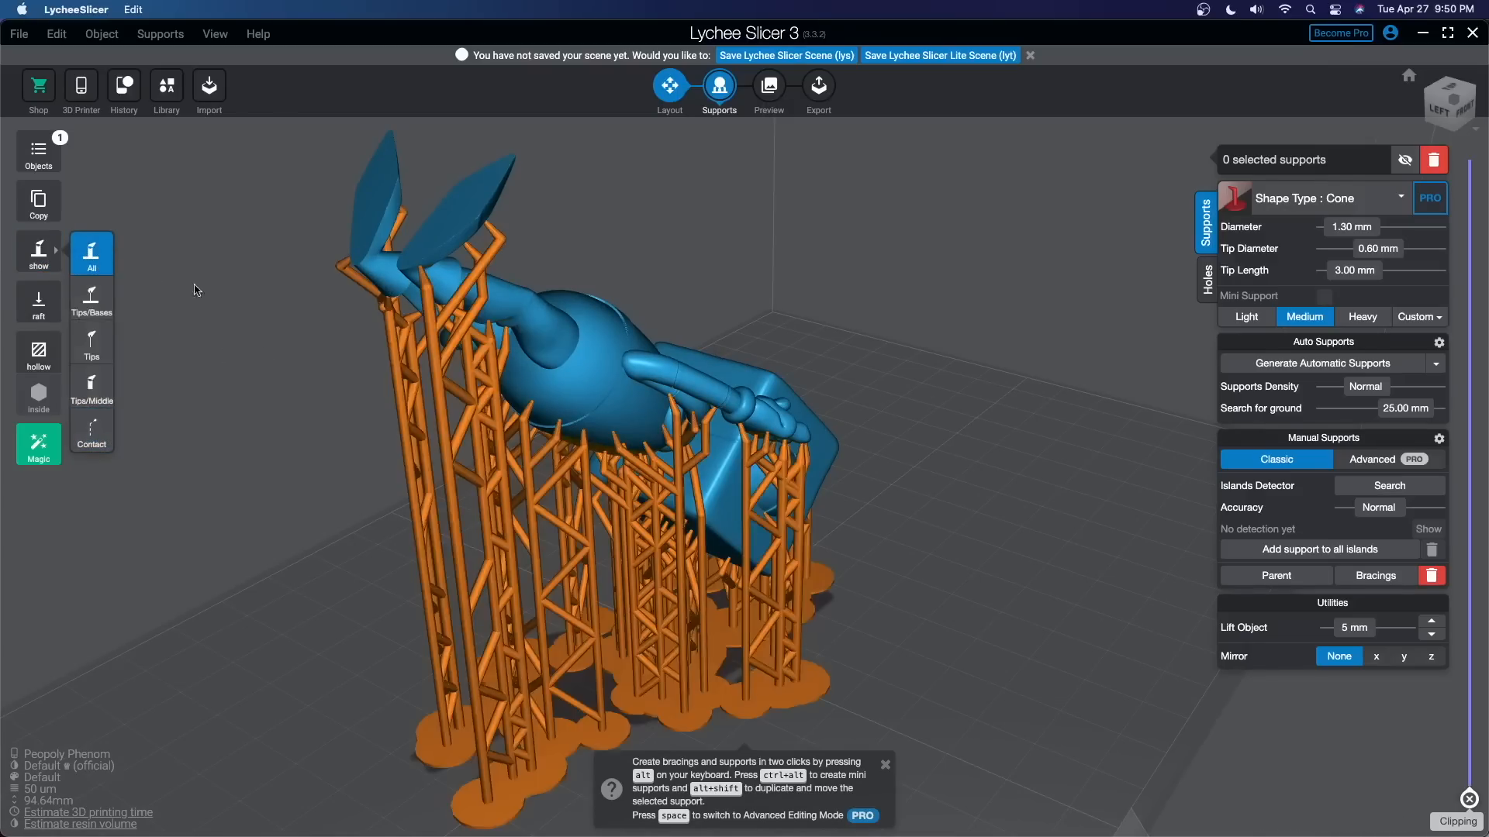
- Add a Cube raft beneath the robot's supports and inspect it from the side and above
drag(197, 323, 3, 300)
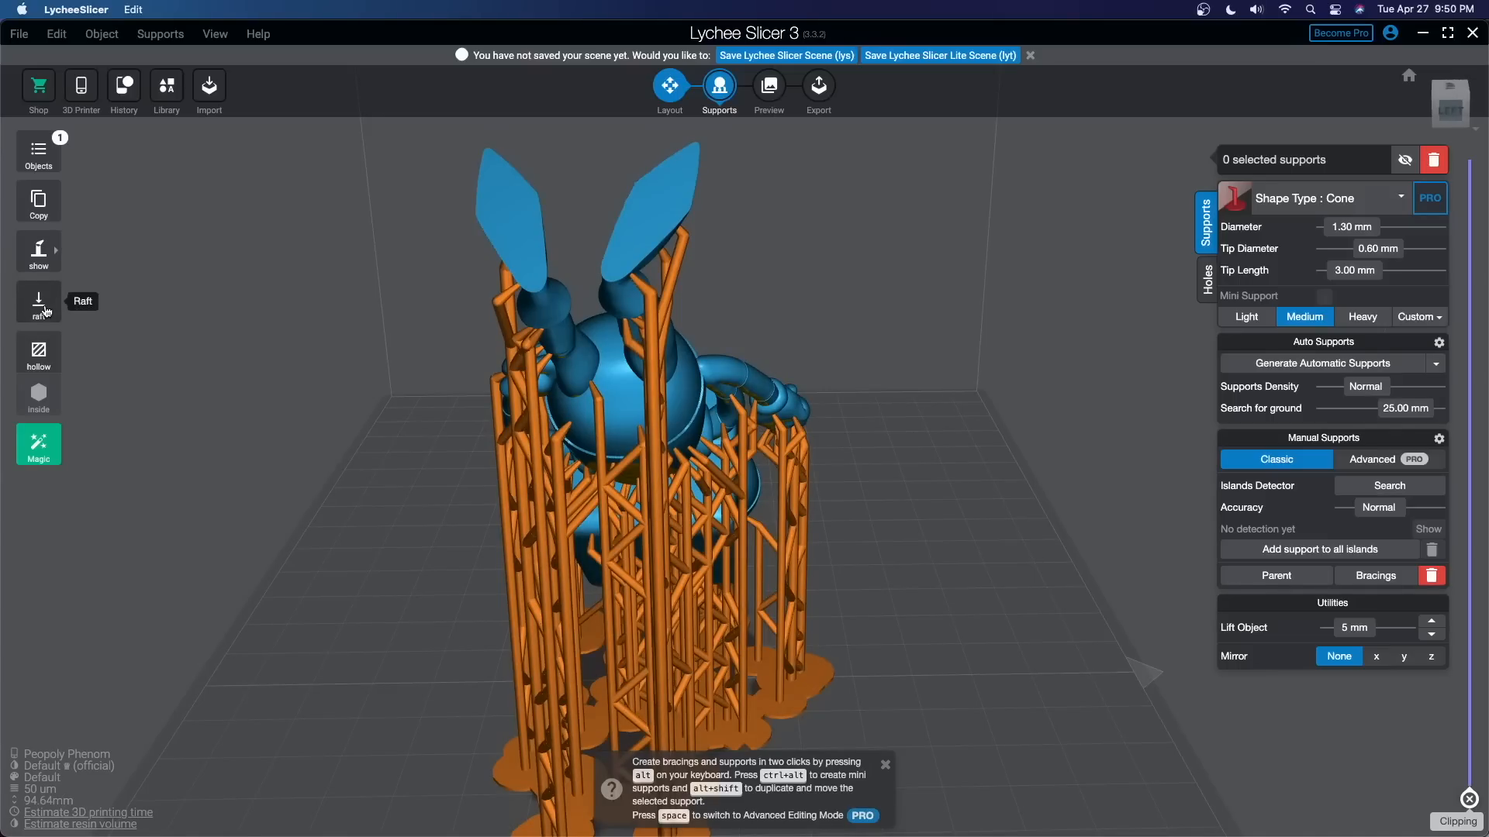
mouse_move(46, 312)
click(110, 332)
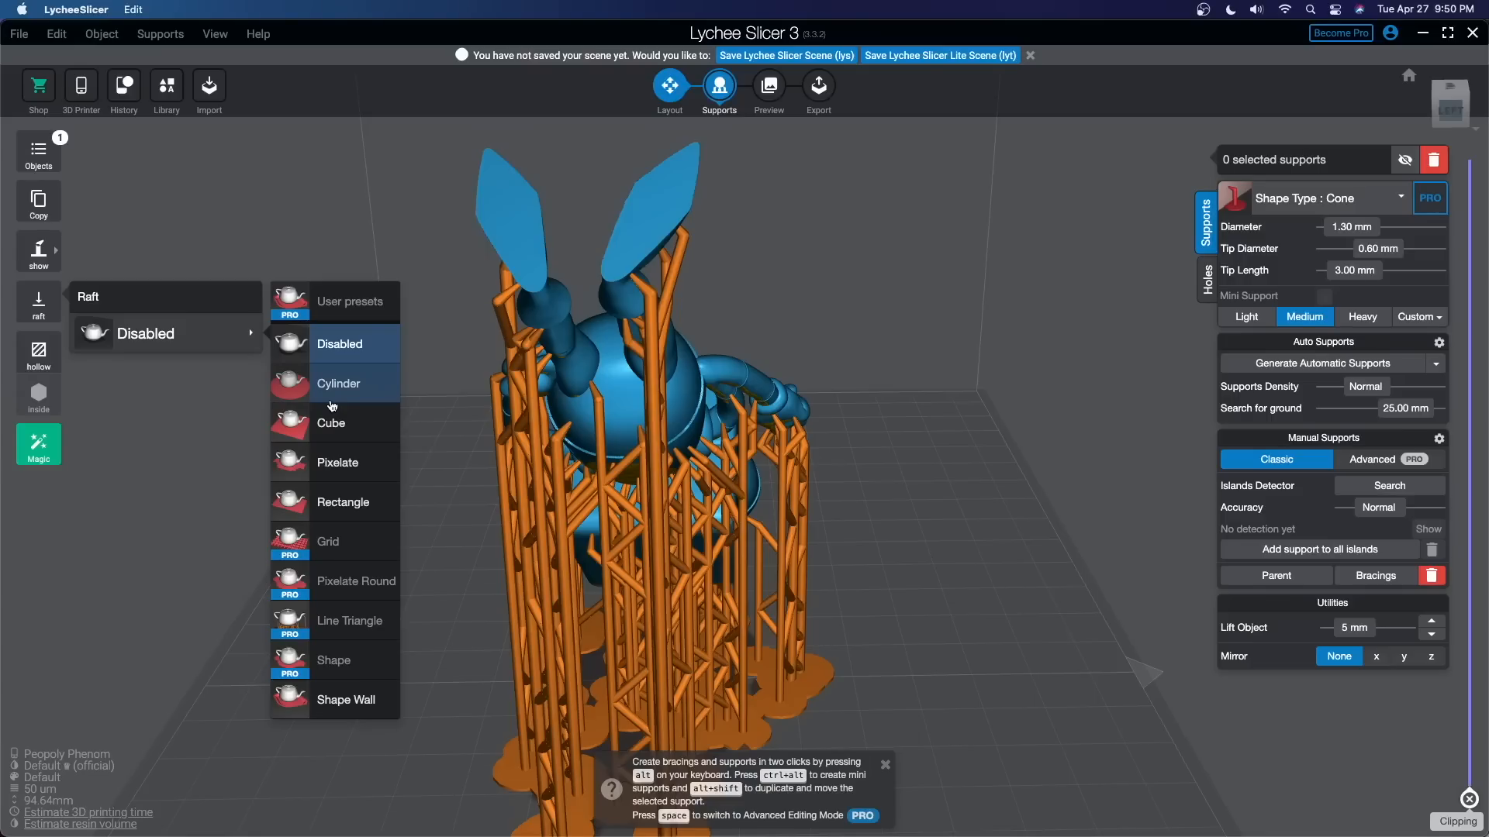
click(335, 427)
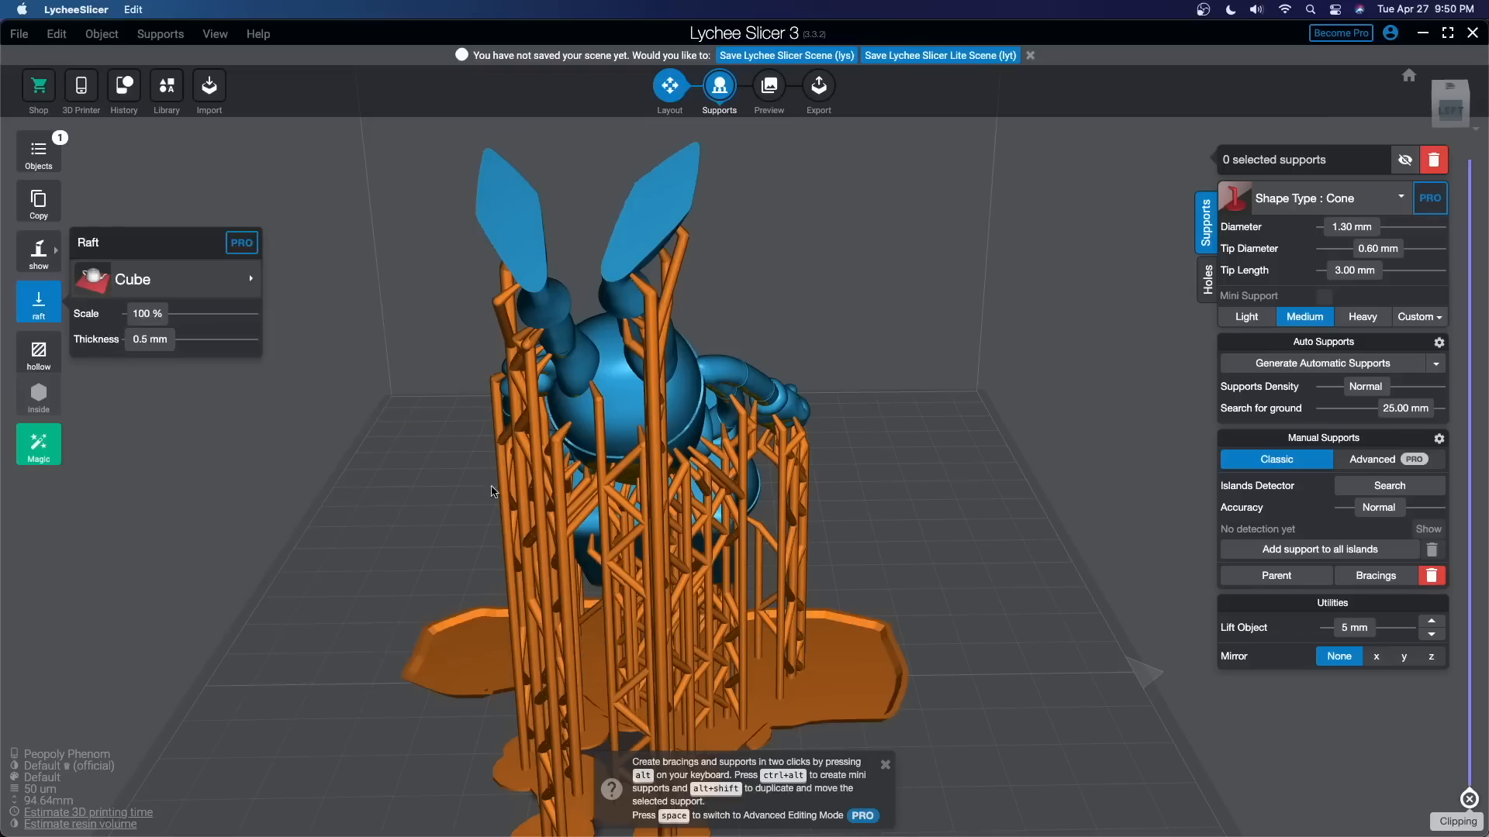
right_drag(232, 462, 465, 453)
right_drag(256, 566, 332, 537)
scroll(332, 537, down, 5)
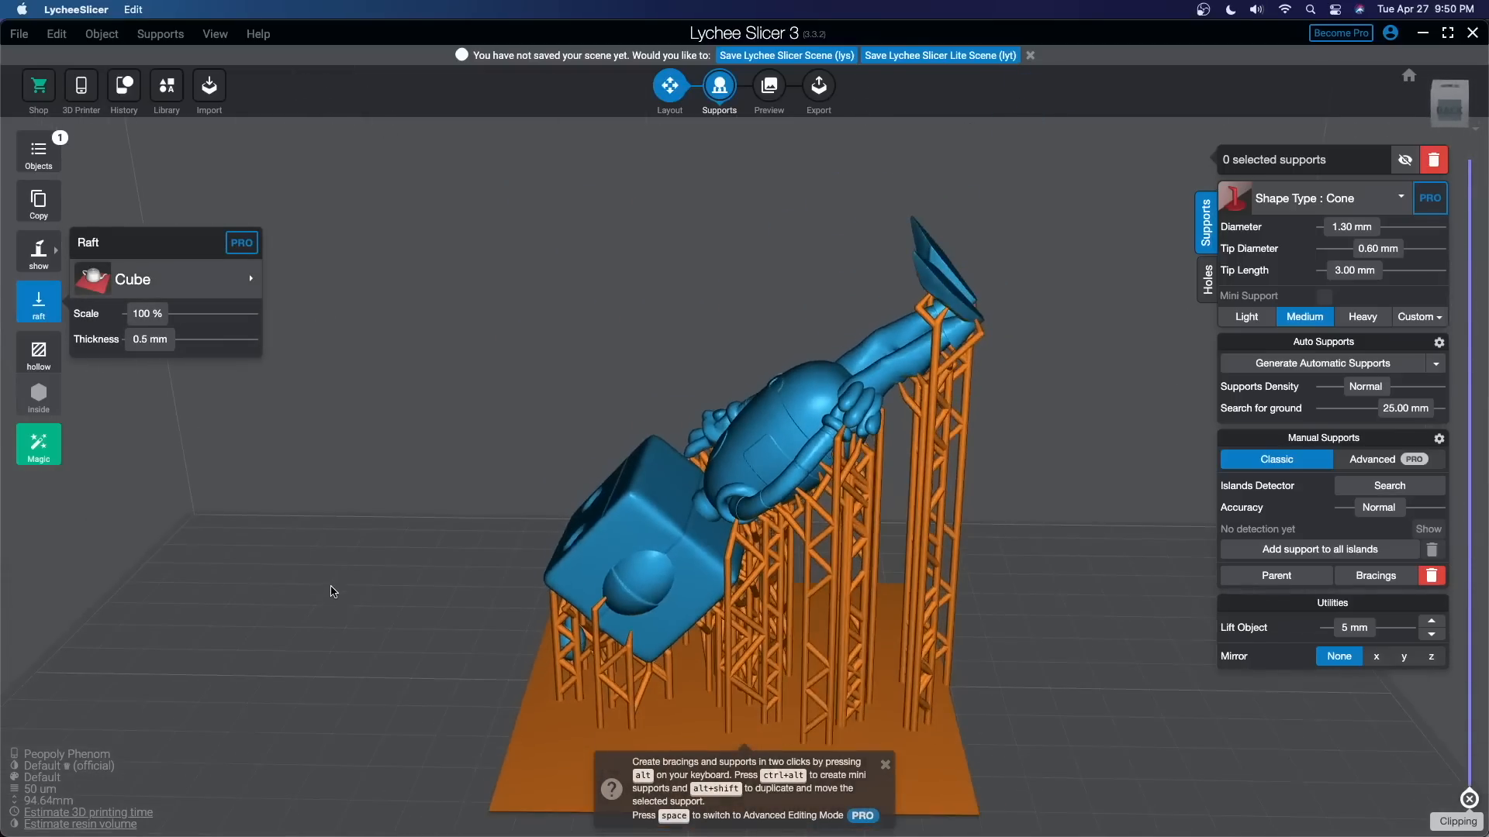
right_drag(332, 592, 403, 621)
middle_drag(402, 621, 327, 468)
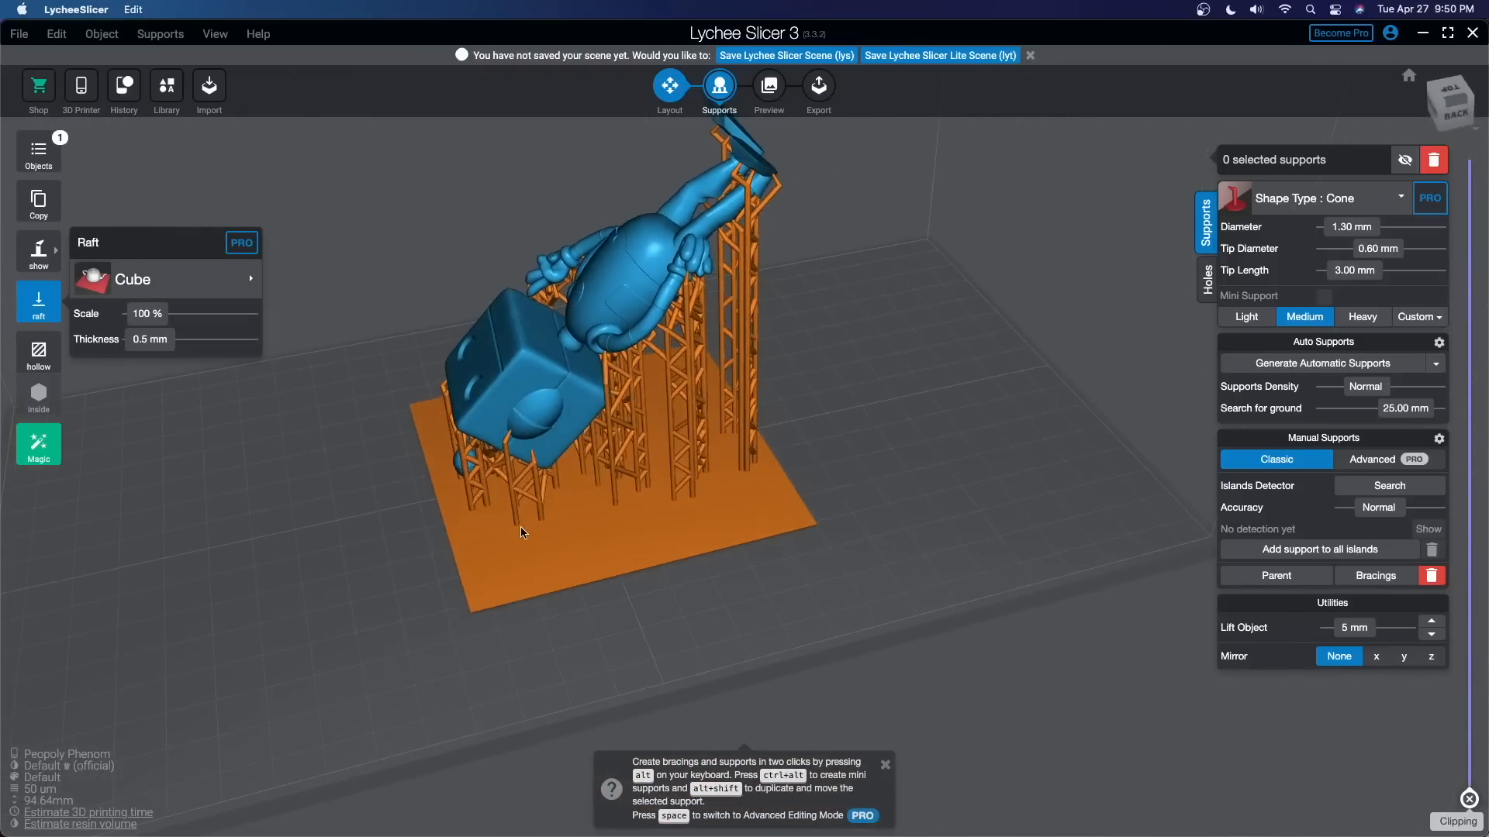
- Change the raft beneath the robot's supports to the Pixelate type and check its outline around the support bases
click(179, 288)
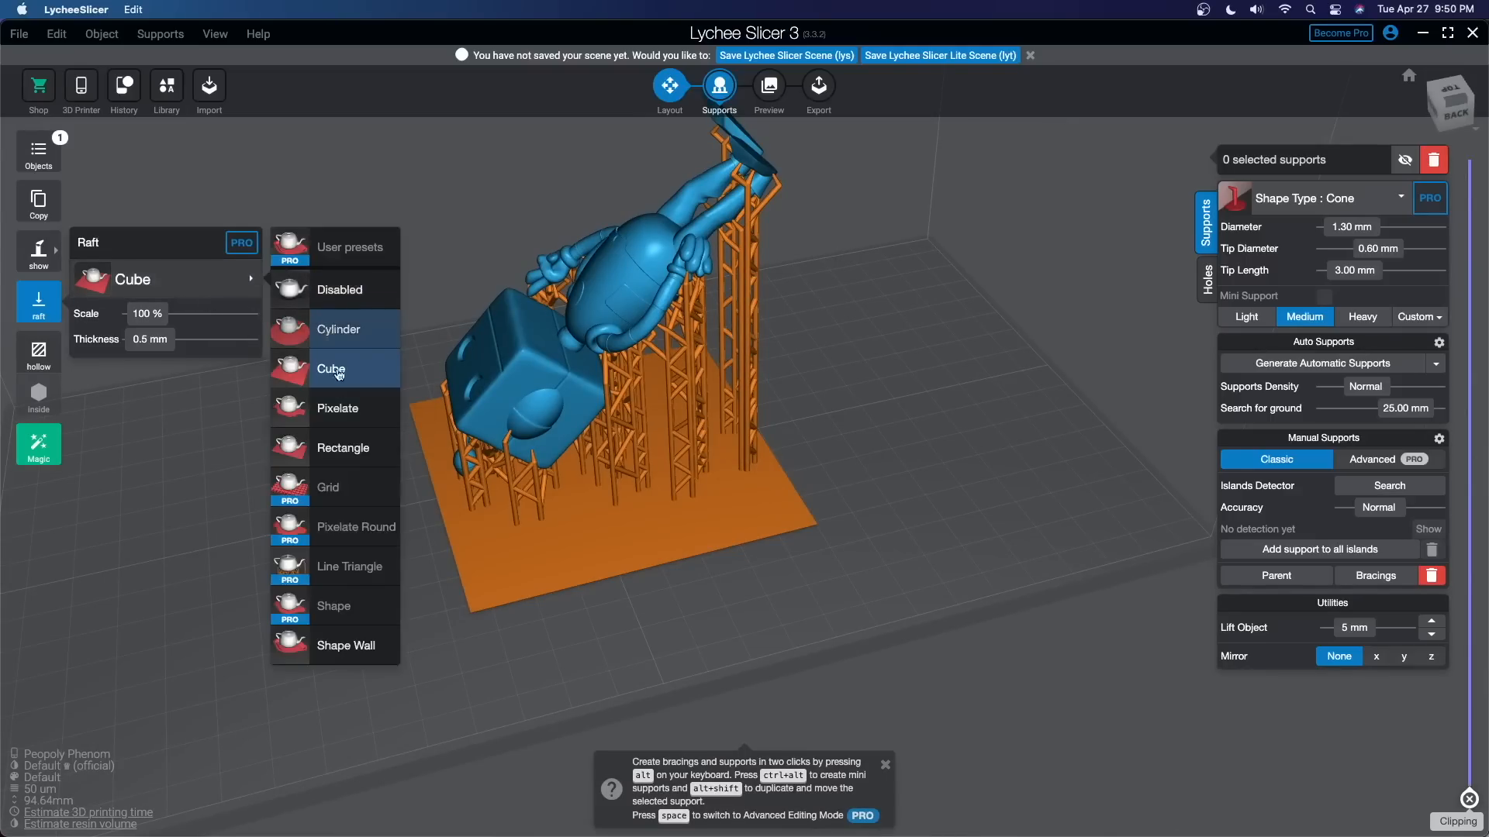
click(336, 407)
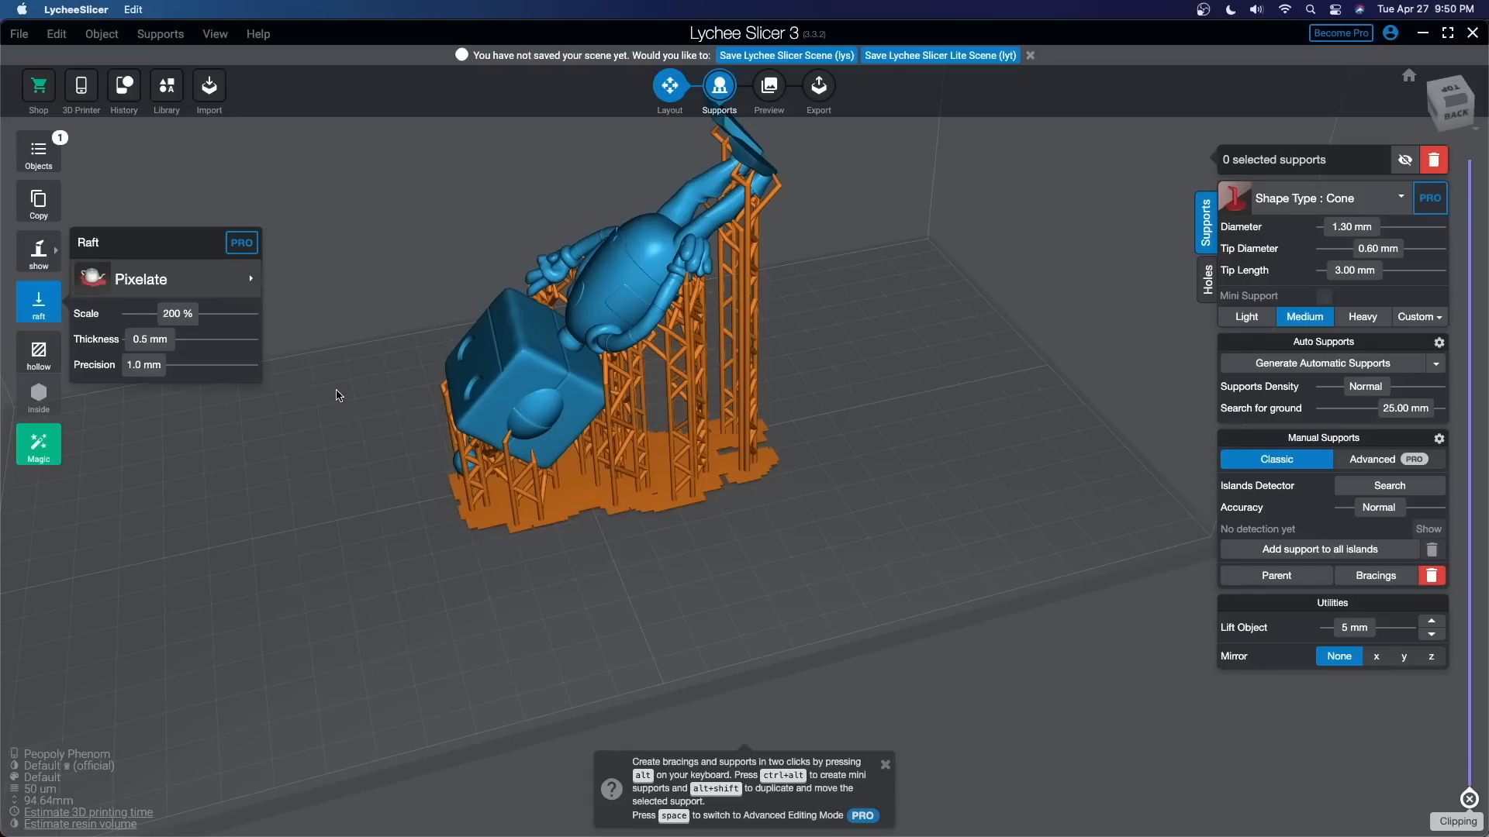
right_drag(336, 391, 163, 349)
scroll(415, 423, up, 5)
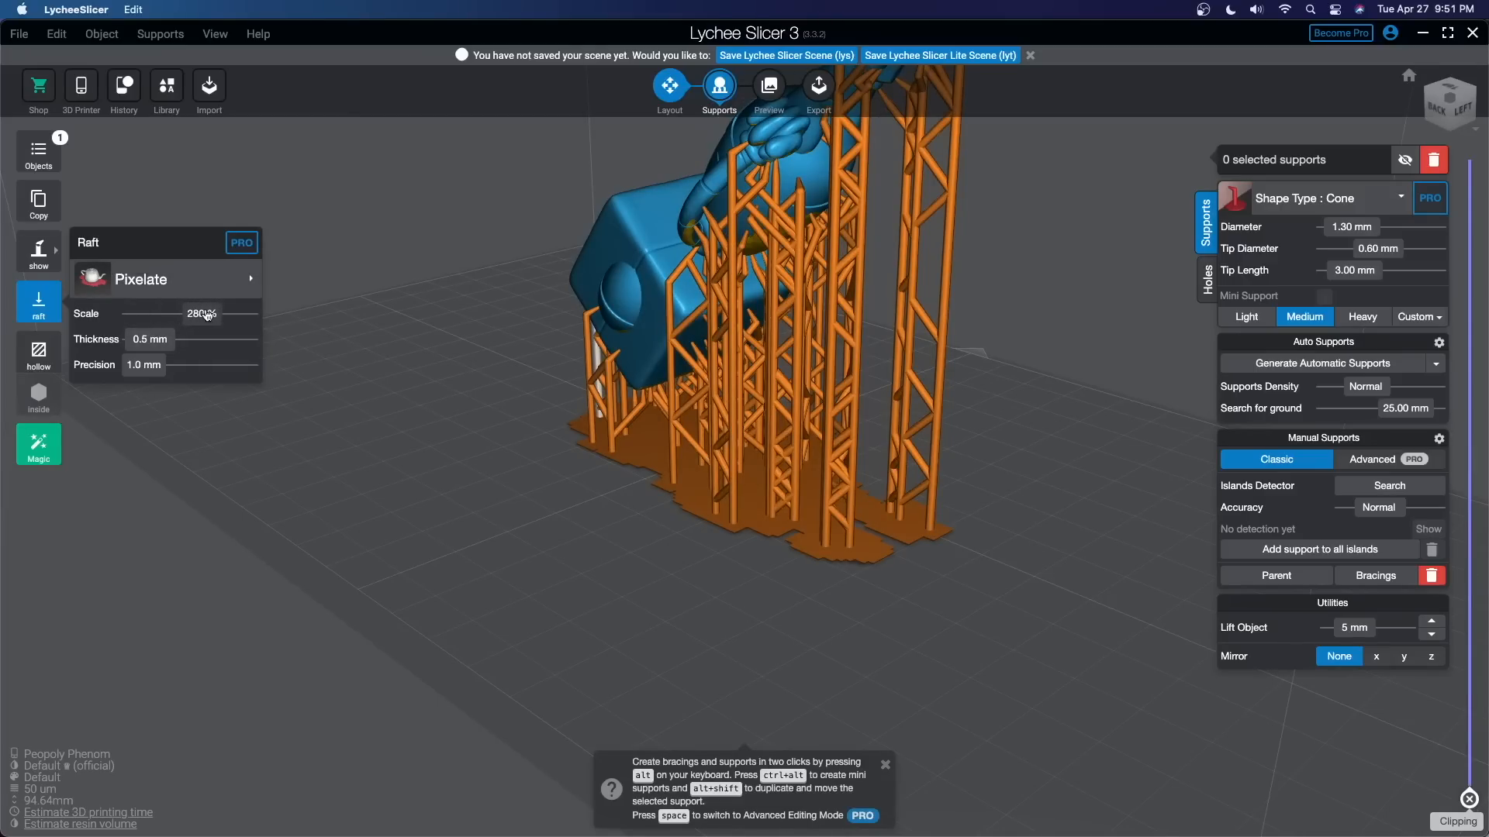
- Set the Pixelate raft's scale to 180 % and its thickness to 1.3 mm
drag(224, 314, 164, 314)
drag(152, 340, 172, 345)
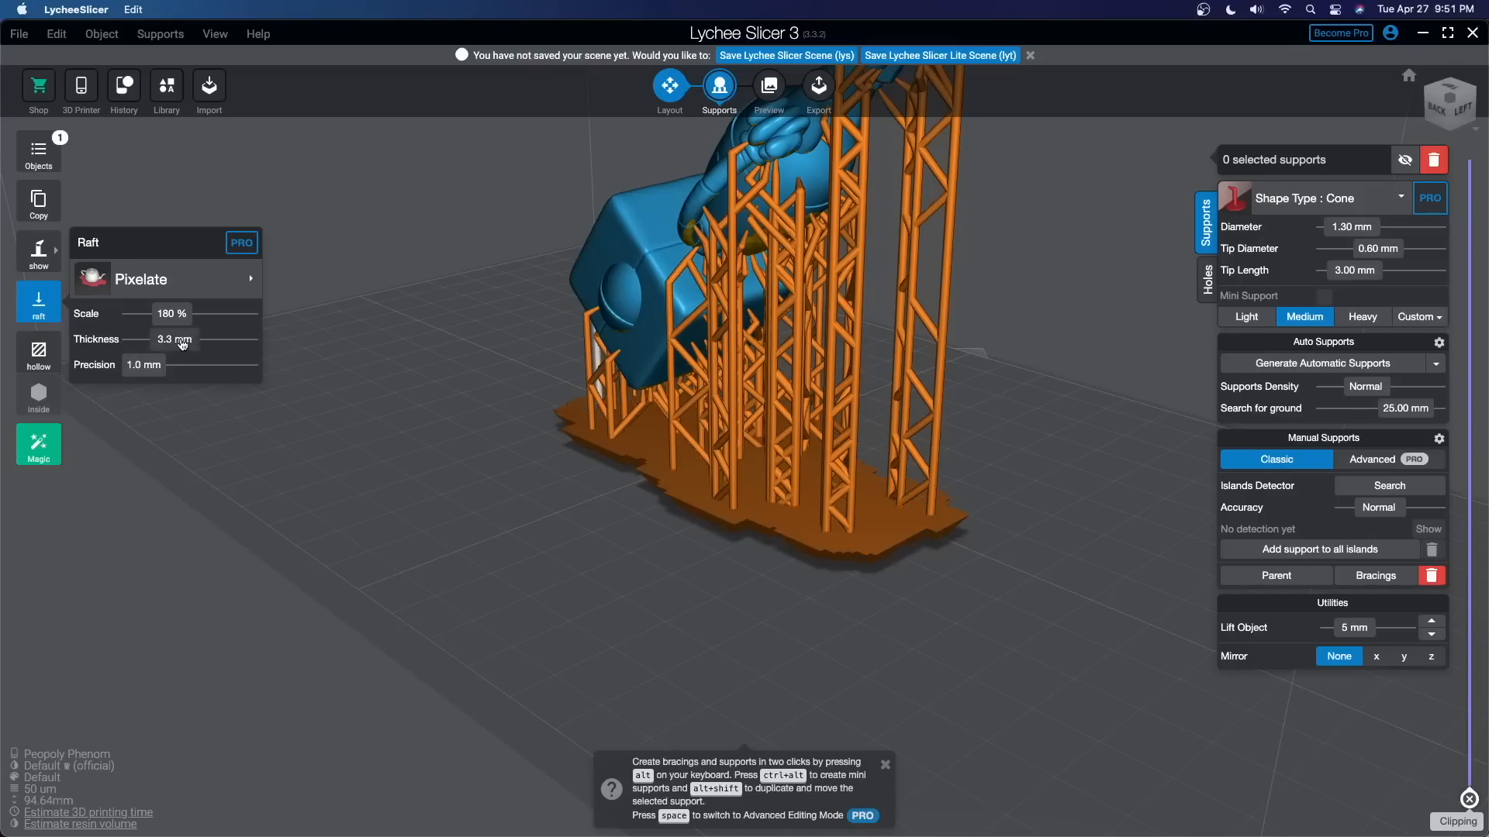
right_drag(397, 413, 398, 371)
drag(174, 344, 152, 344)
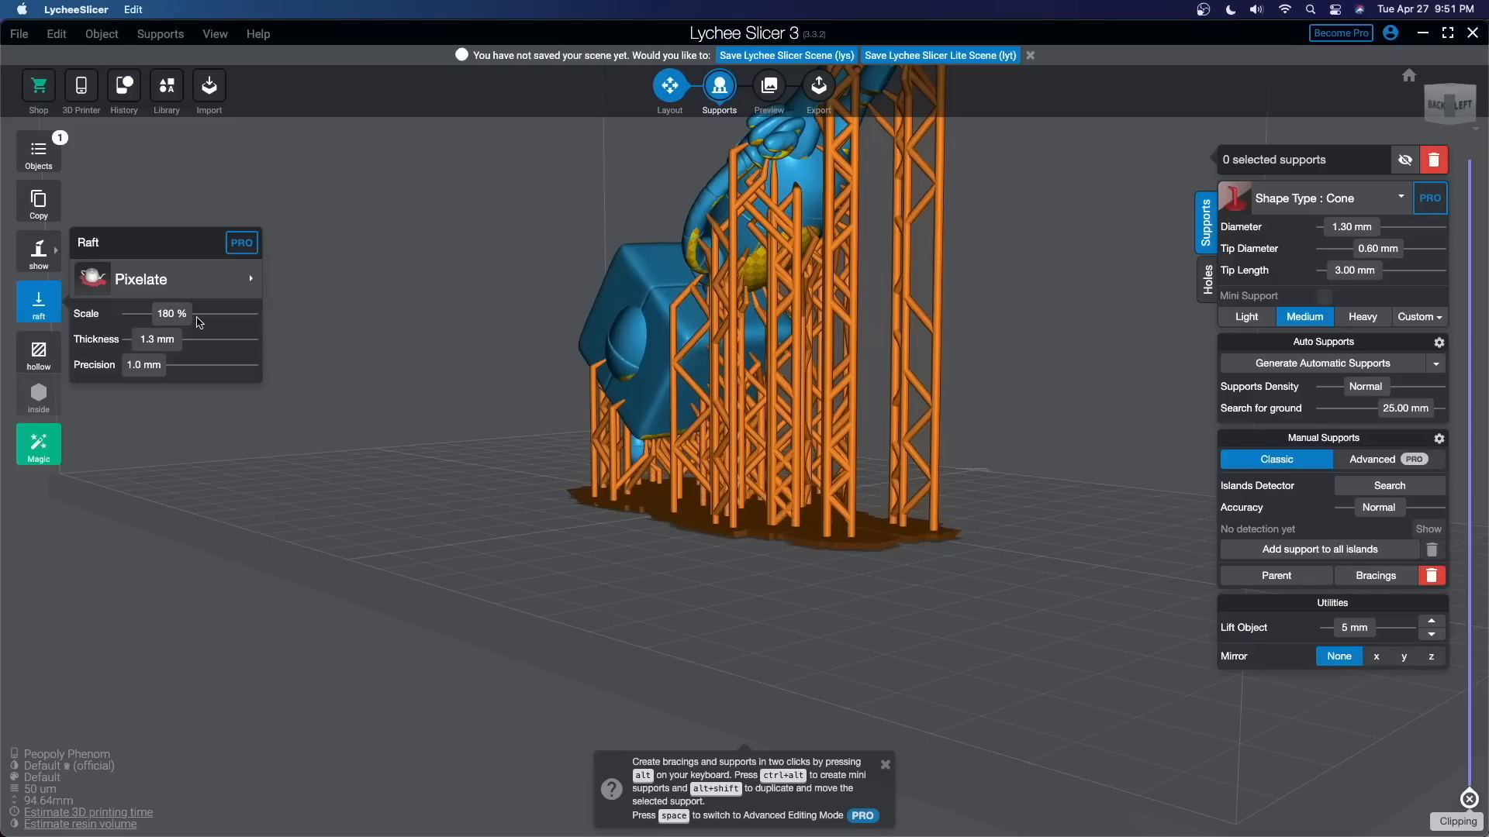
right_drag(444, 264, 546, 242)
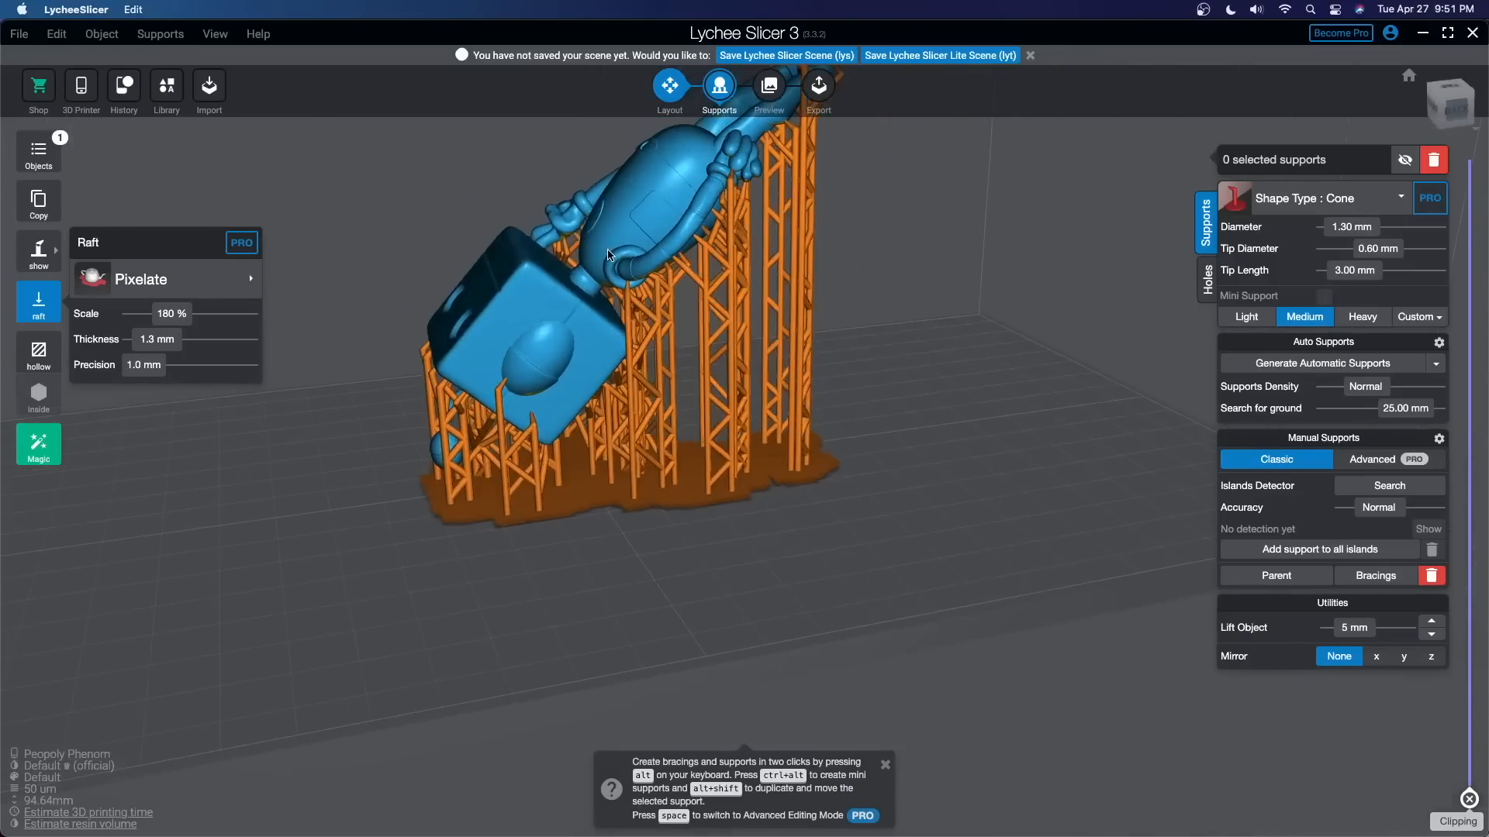
- Turn on 2D hollowing for the robot and set its infill to 0 %
click(36, 363)
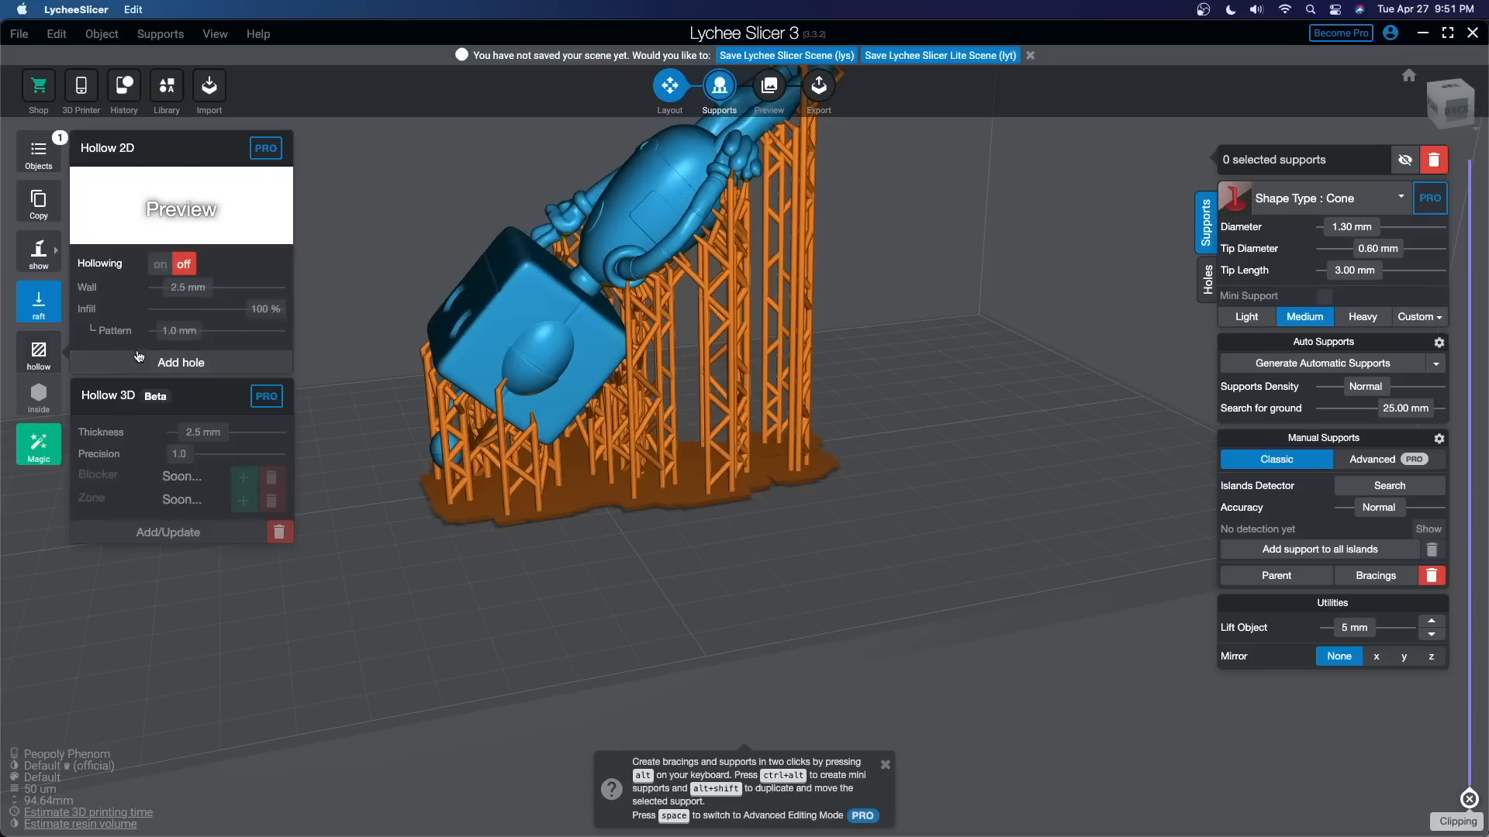
click(159, 265)
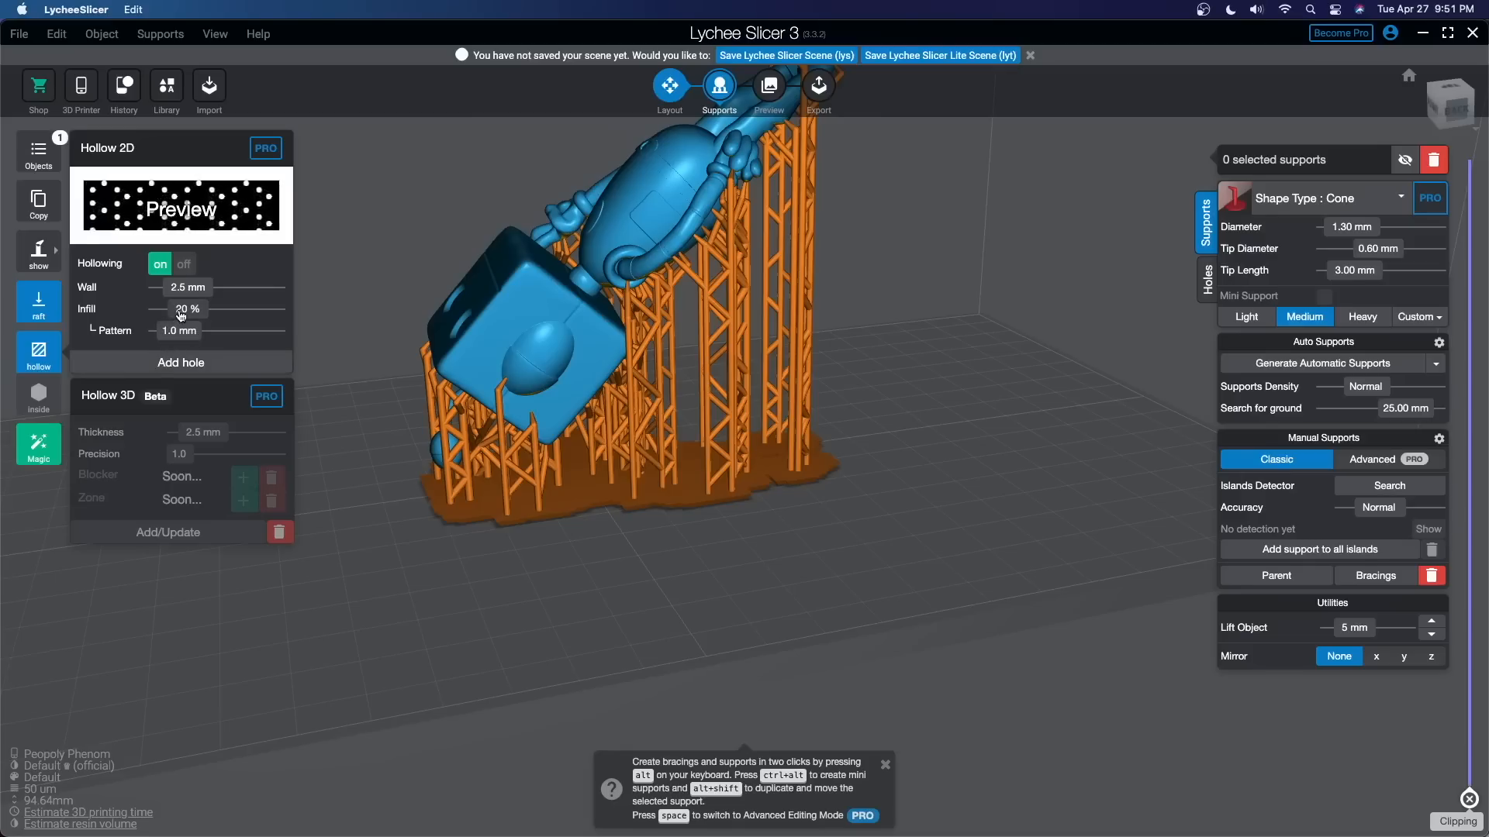
drag(183, 313, 161, 321)
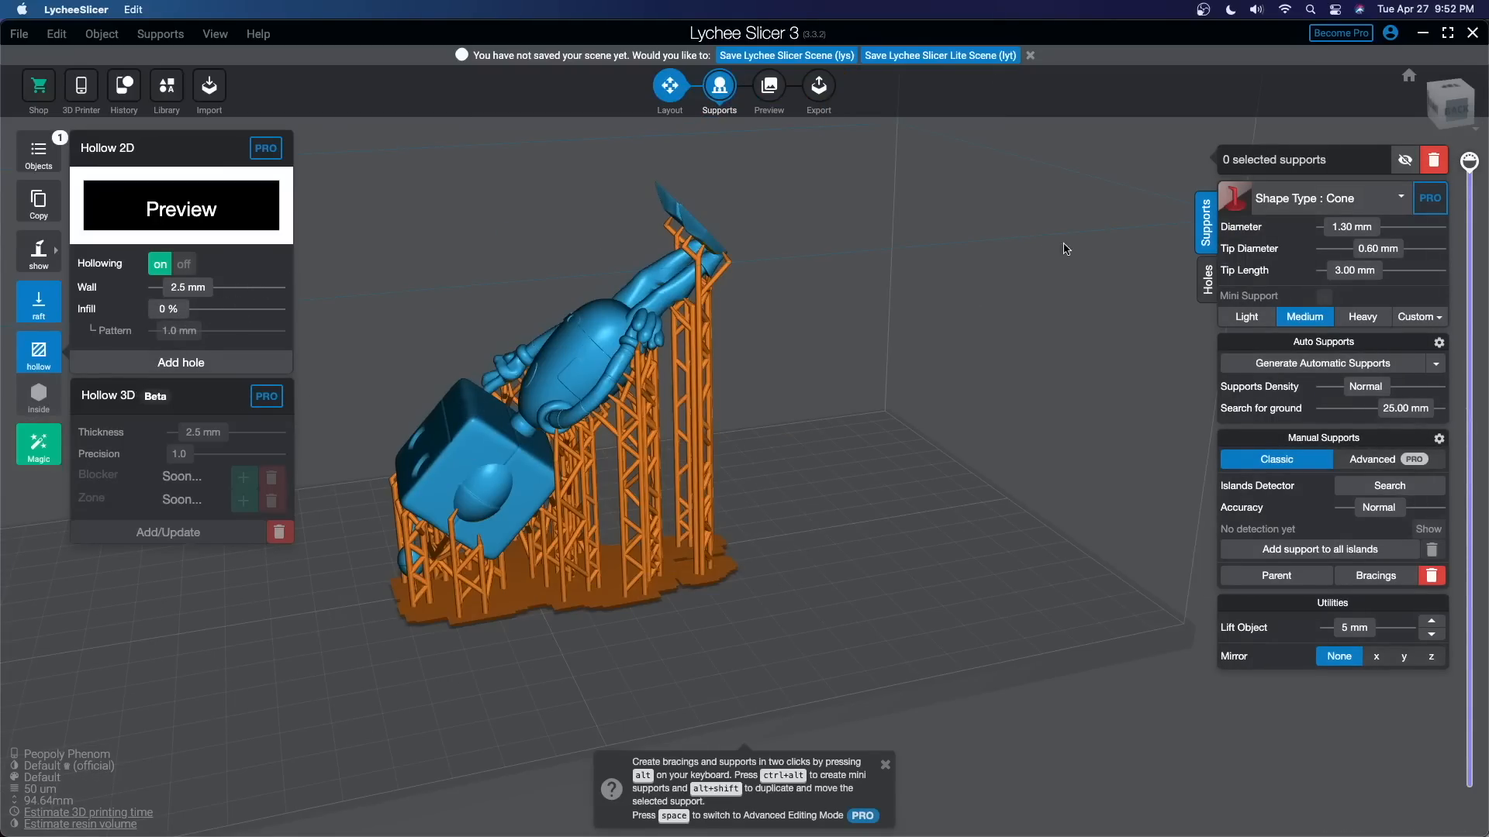
- Lower the clipping level to the robot's torso and examine the hollow cross-section from above
mouse_move(1474, 172)
drag(1469, 161, 1468, 442)
right_drag(1117, 214, 1103, 309)
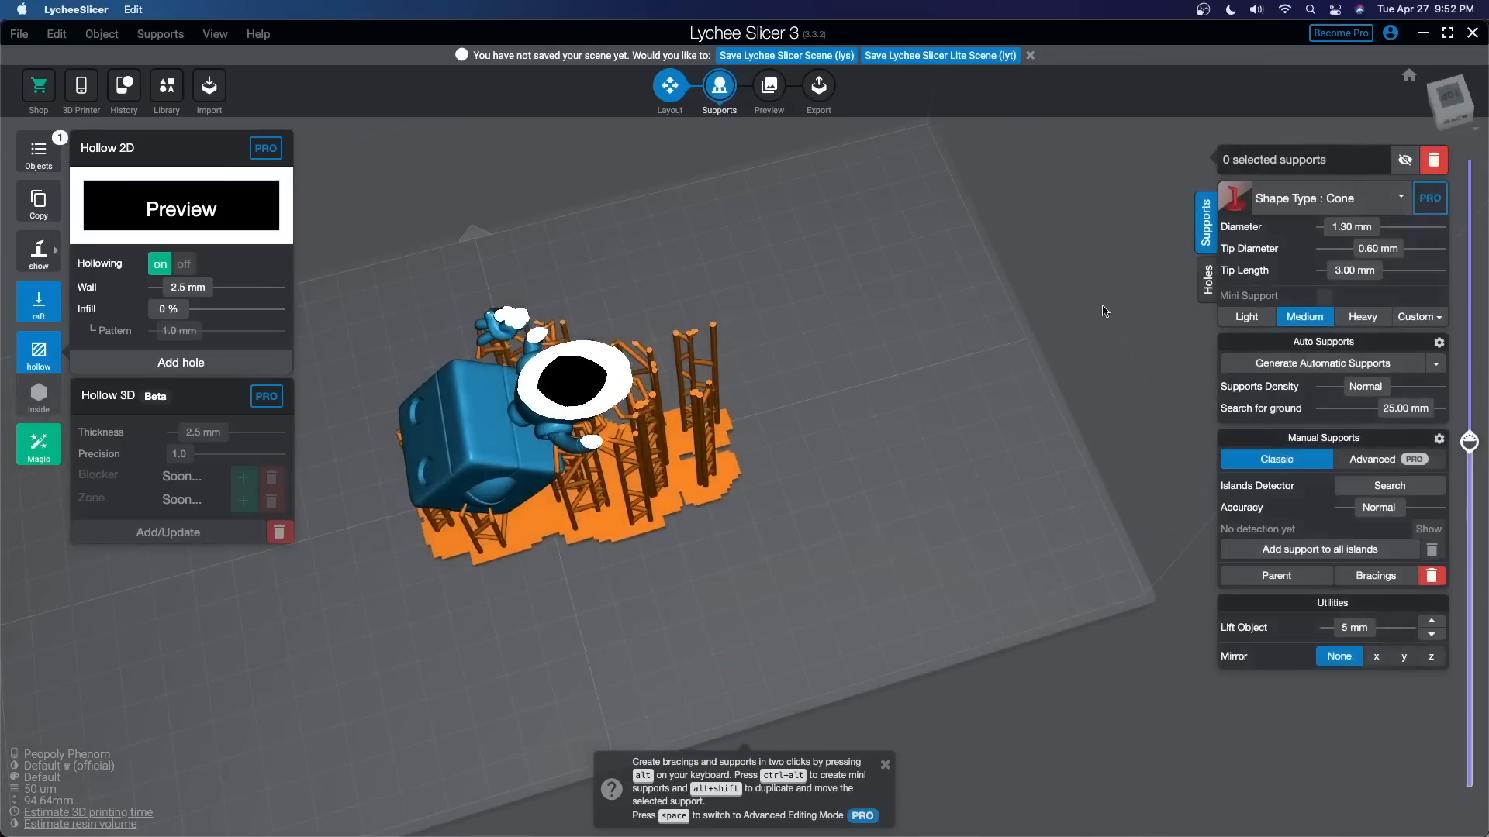
scroll(692, 286, up, 5)
middle_drag(508, 382, 747, 380)
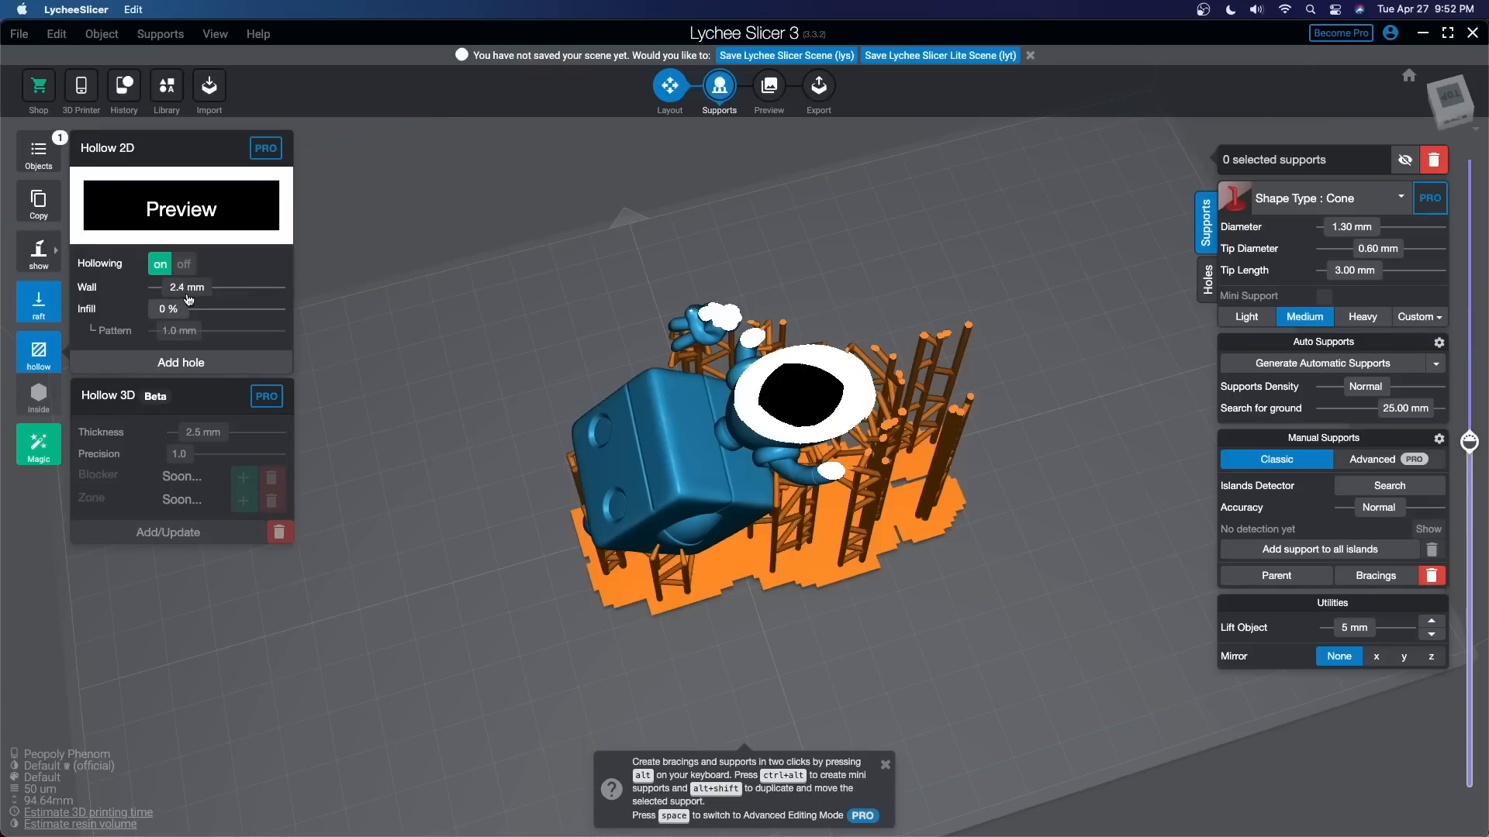
- Set the hollow wall to 1.5 mm and check the torso's cross-section at a higher clipping level
drag(189, 300, 180, 300)
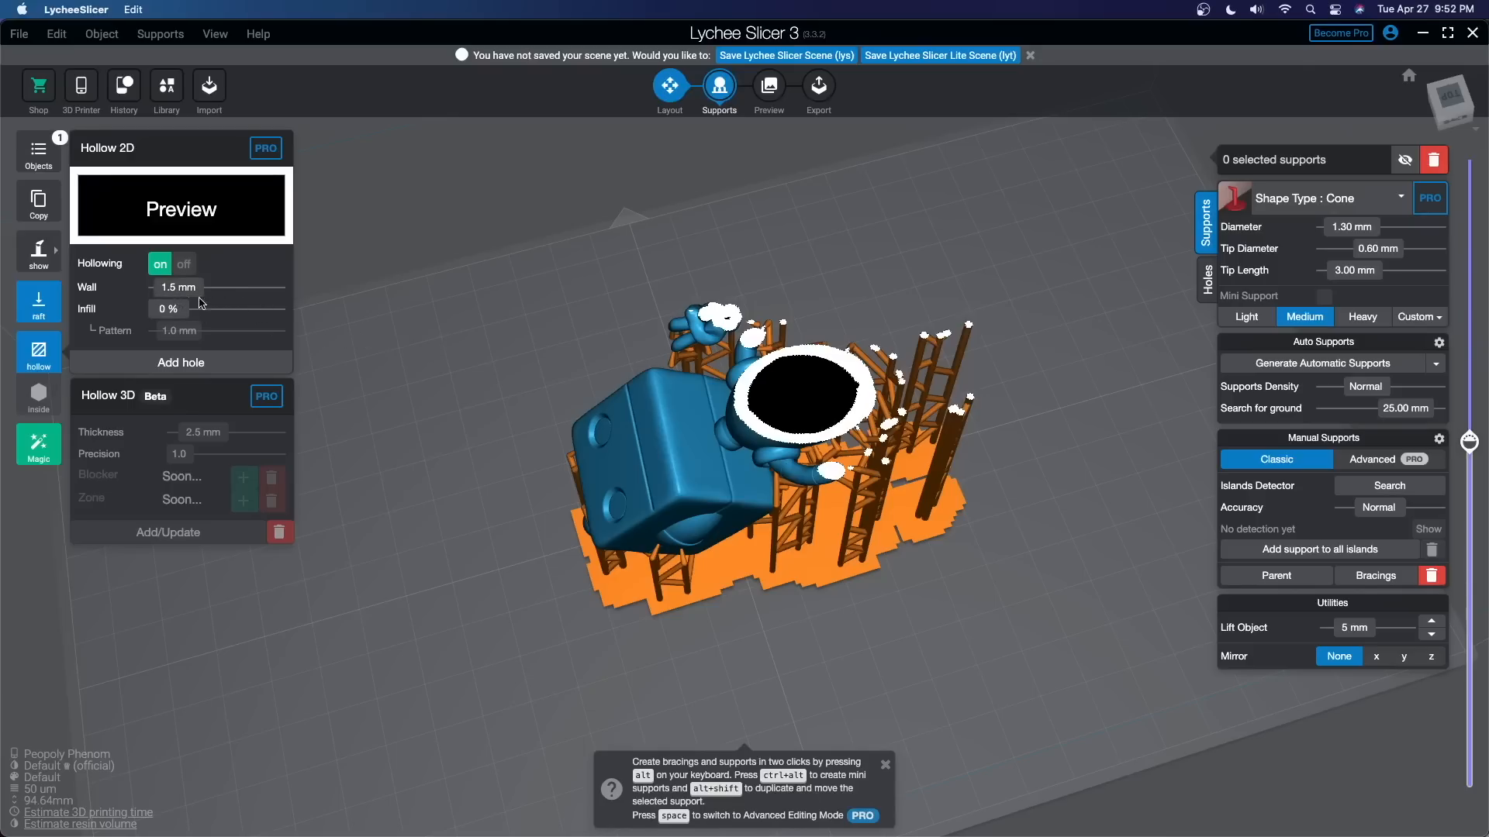
scroll(824, 301, up, 5)
right_drag(835, 297, 793, 281)
drag(1469, 438, 1469, 366)
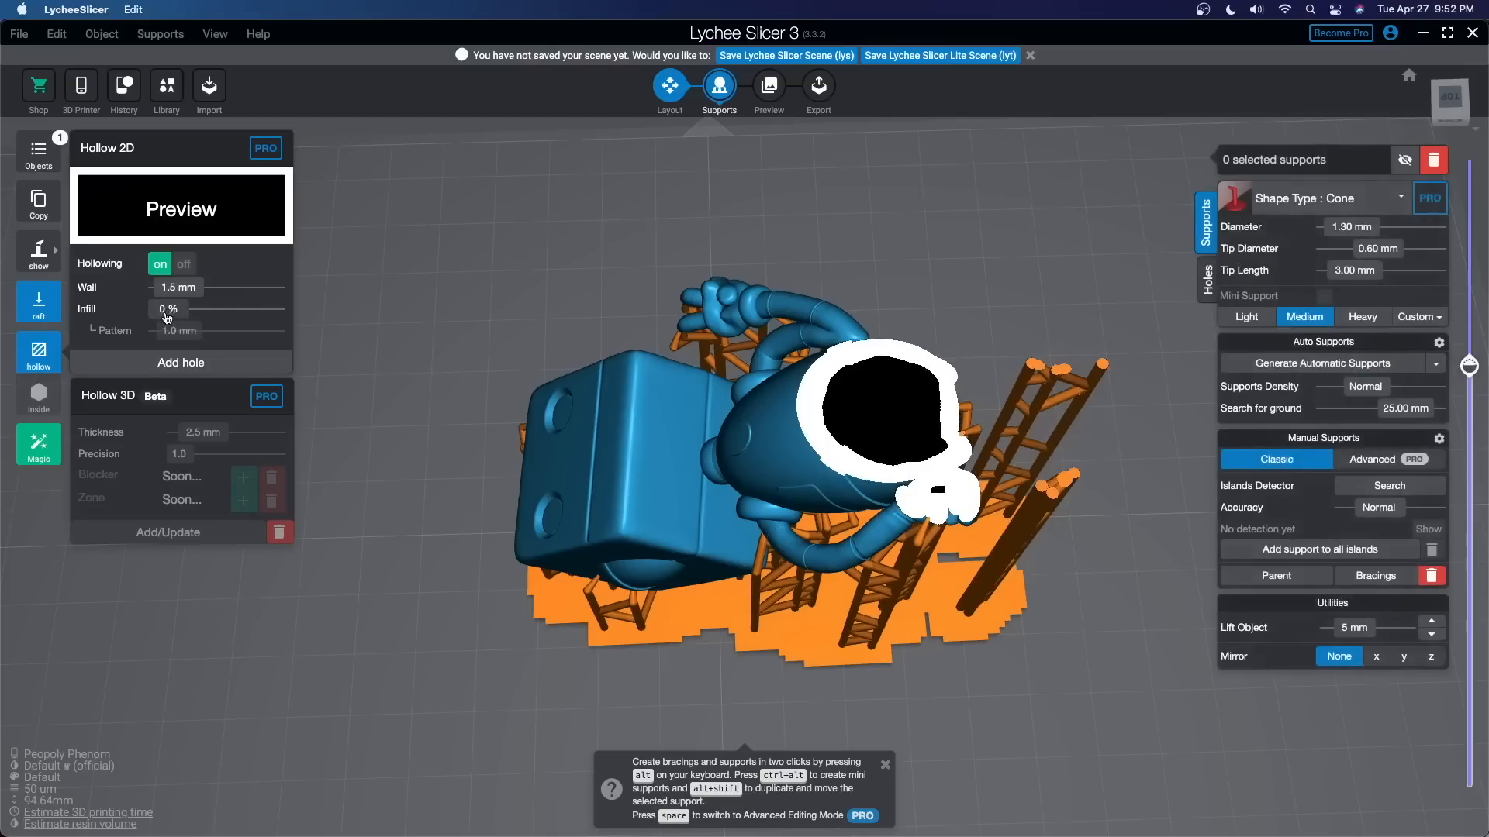
- Try a 35 % infill in the hollow torso, check it at another clipping level, and return the infill to 0 %
drag(169, 317, 200, 318)
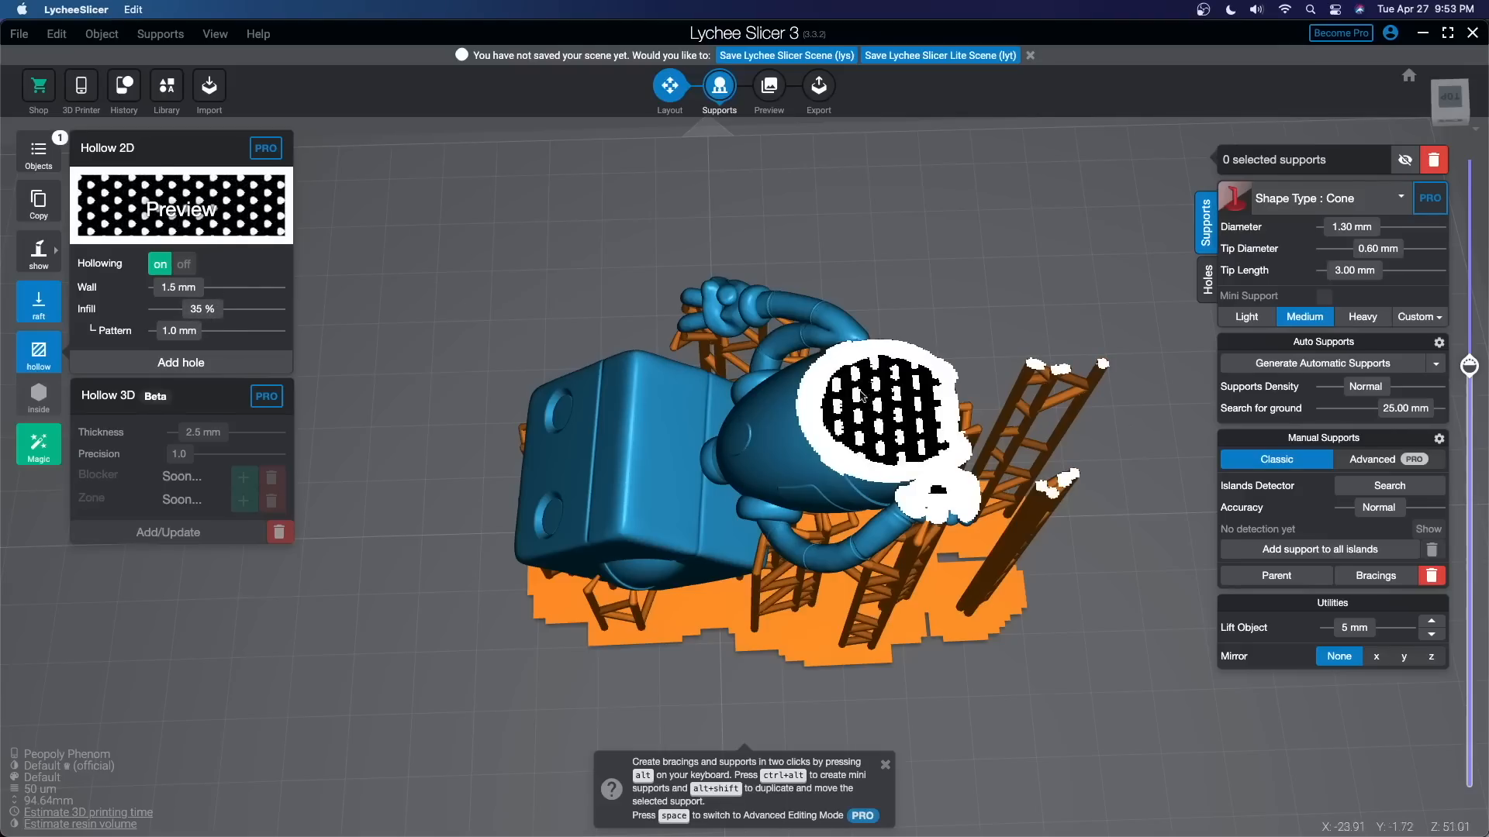
mouse_move(1467, 371)
mouse_down()
mouse_move(1446, 490)
mouse_move(1458, 380)
mouse_up()
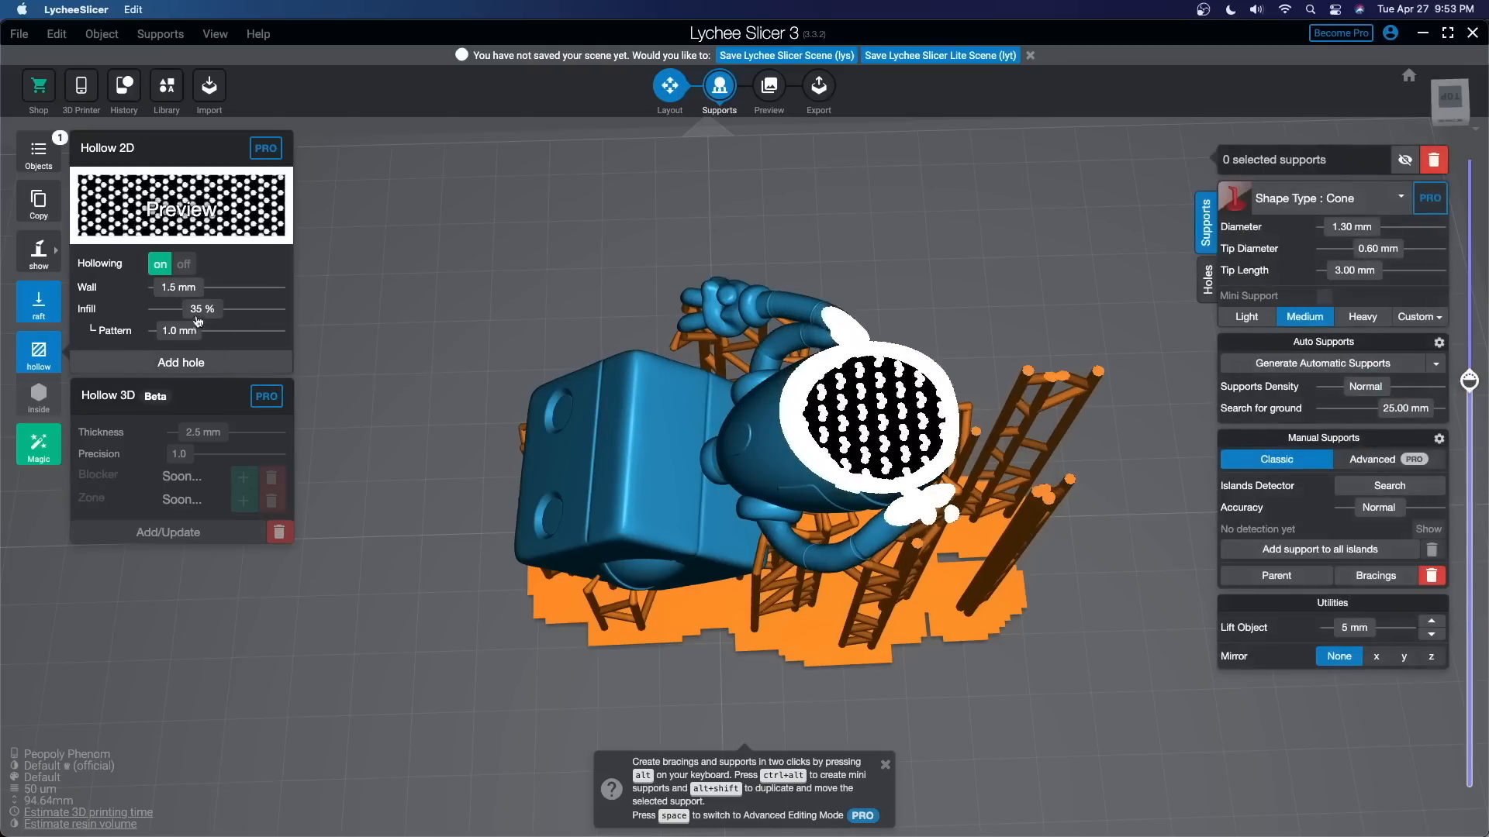
drag(196, 311, 159, 310)
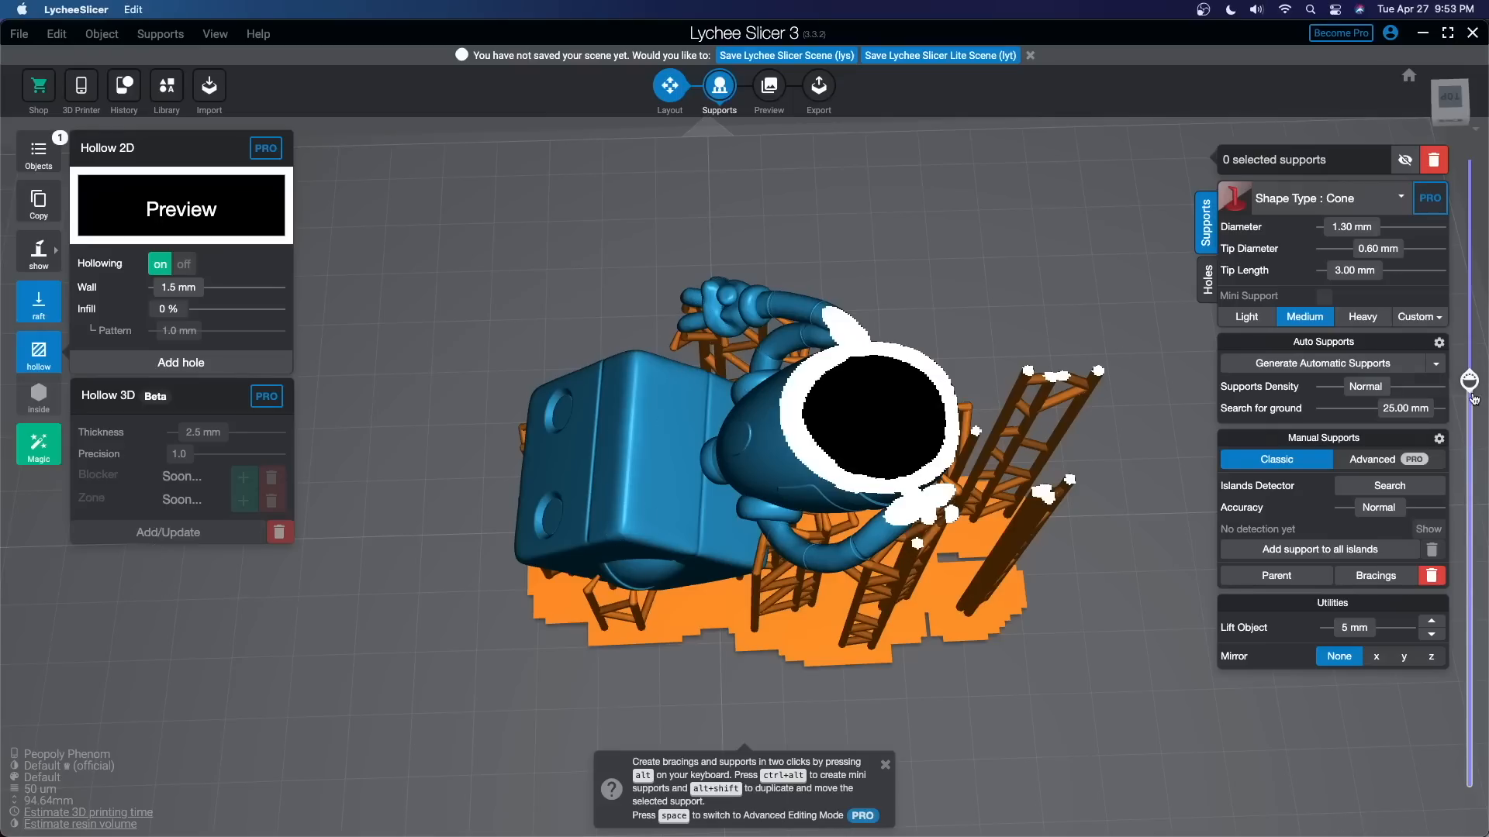
- Raise the clipping level to show the whole robot and start adding cylinder drain holes to the hollowed model
drag(1468, 379, 1484, 105)
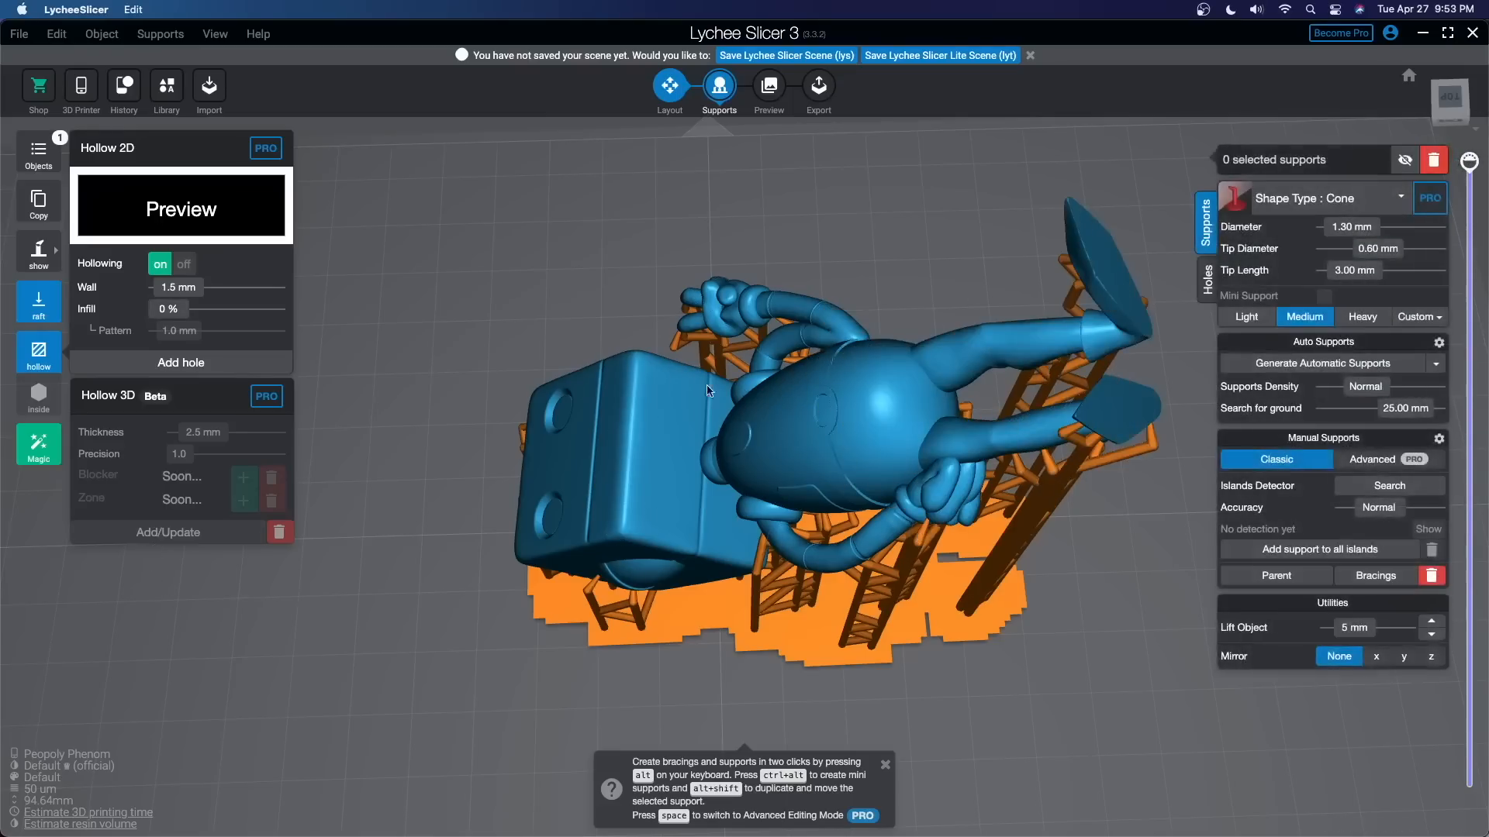
drag(422, 392, 253, 315)
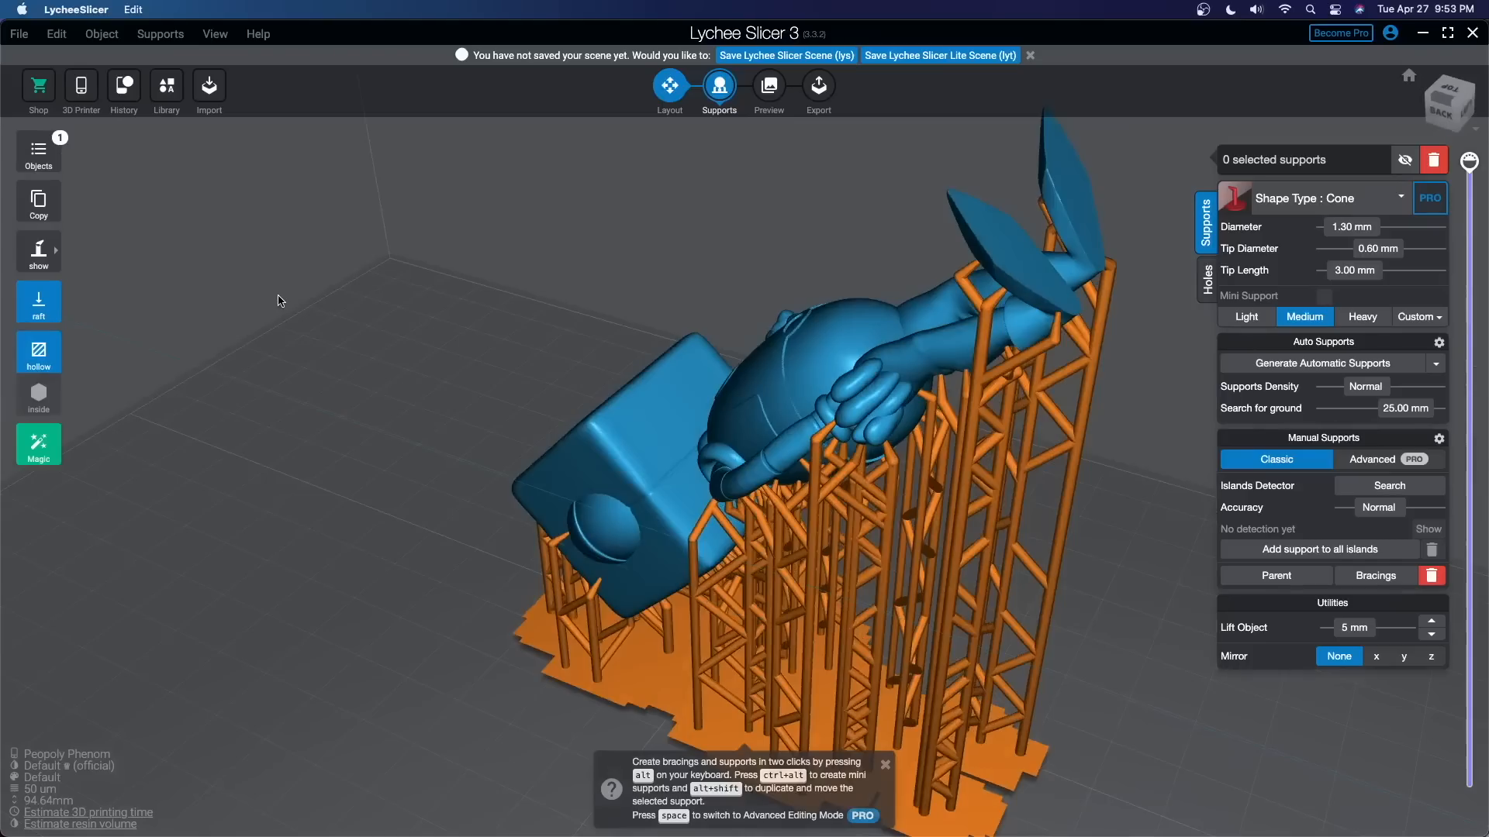
click(42, 356)
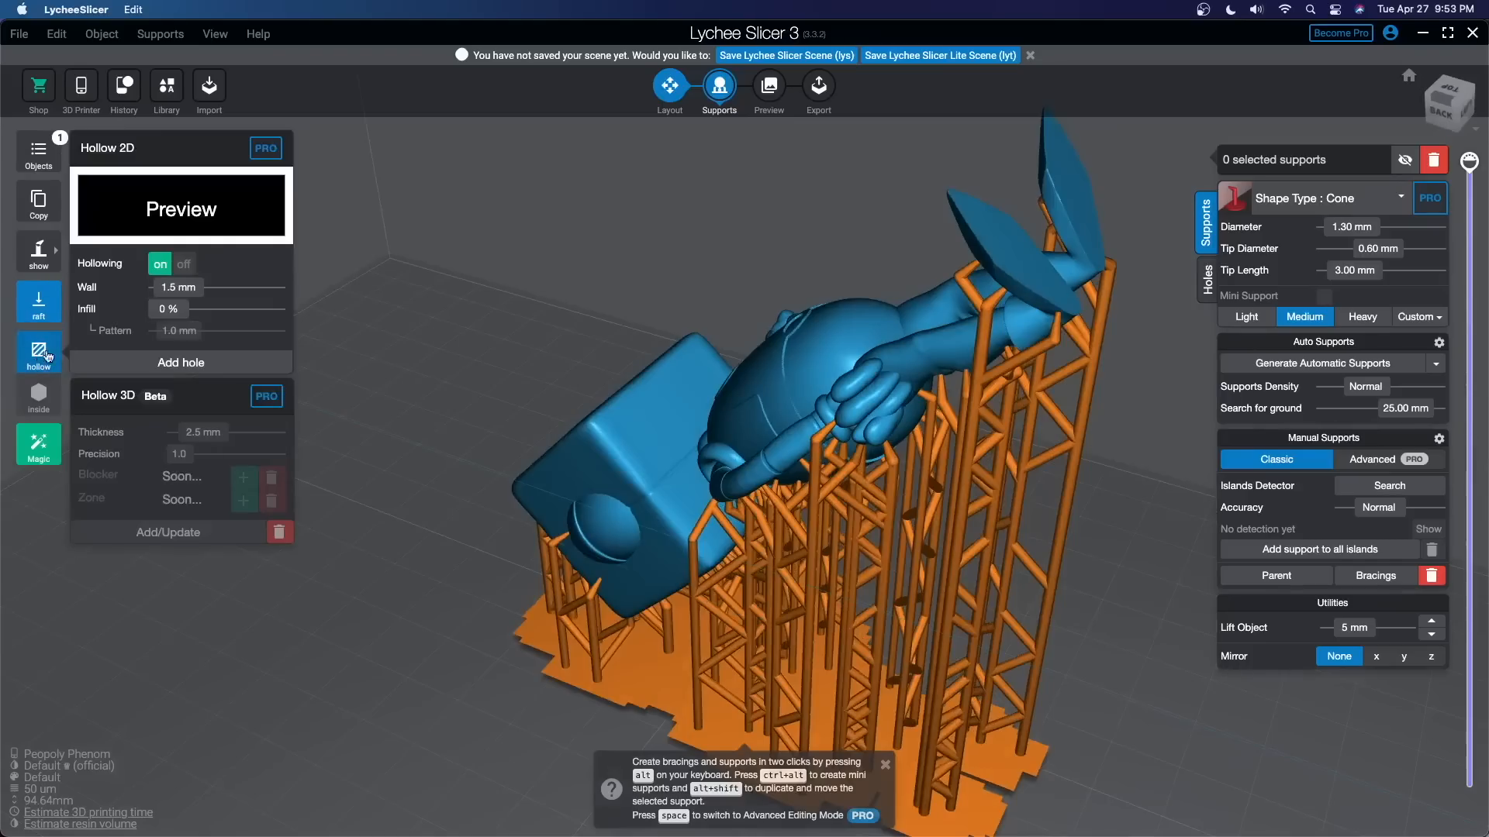
click(161, 366)
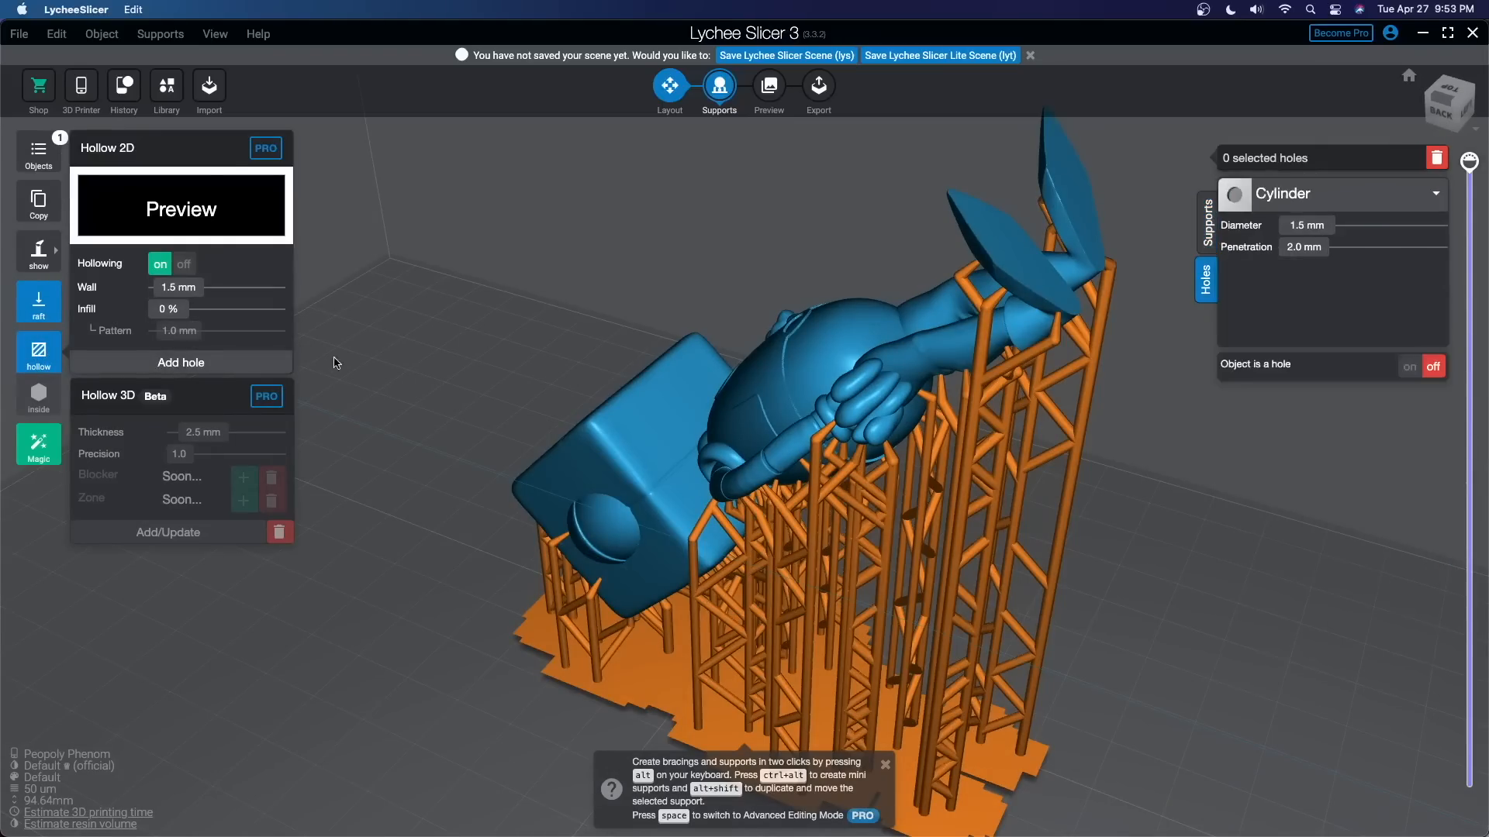
drag(432, 344, 260, 258)
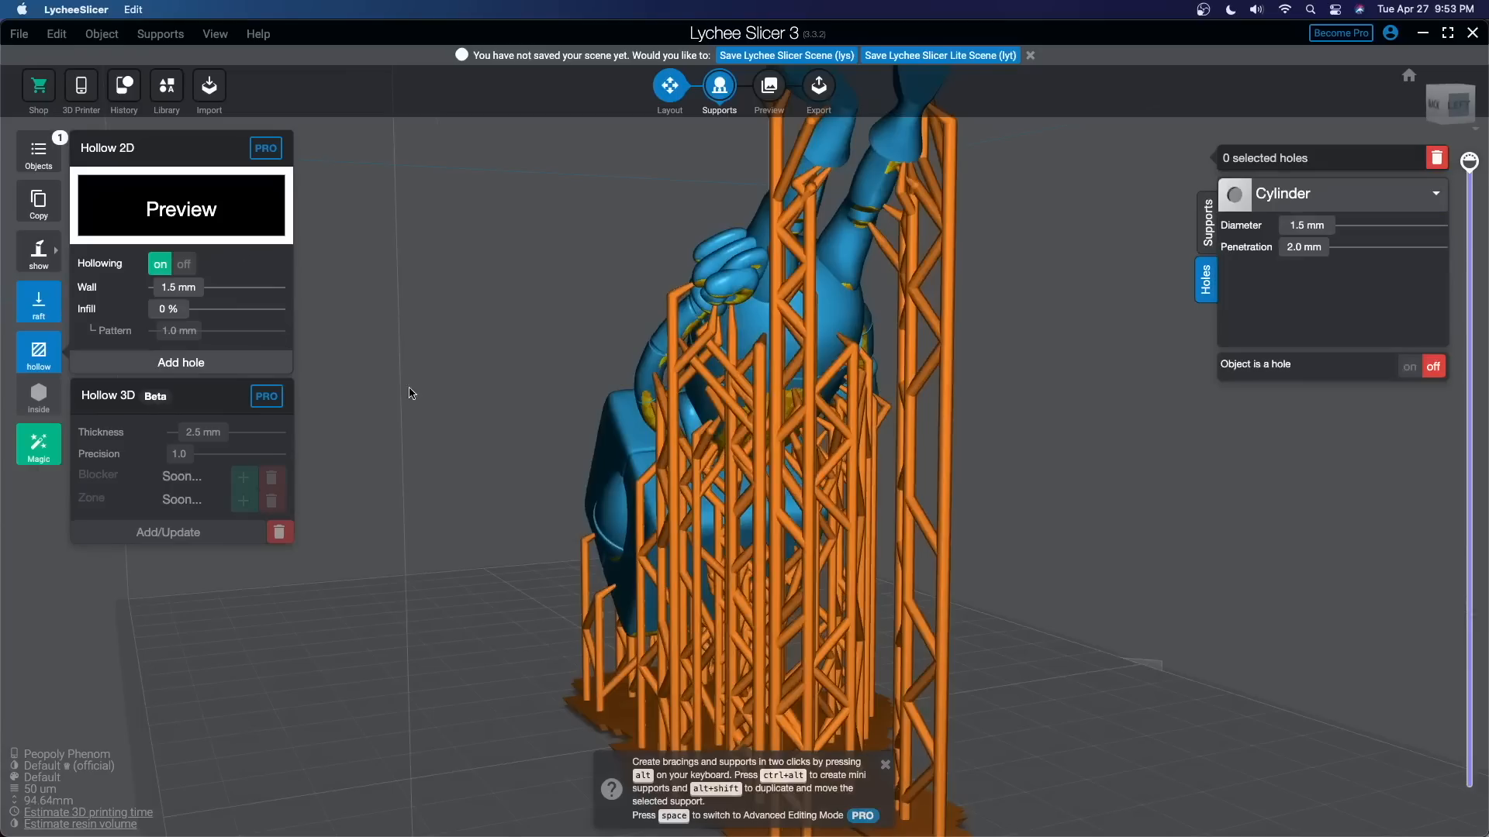
drag(473, 379, 545, 406)
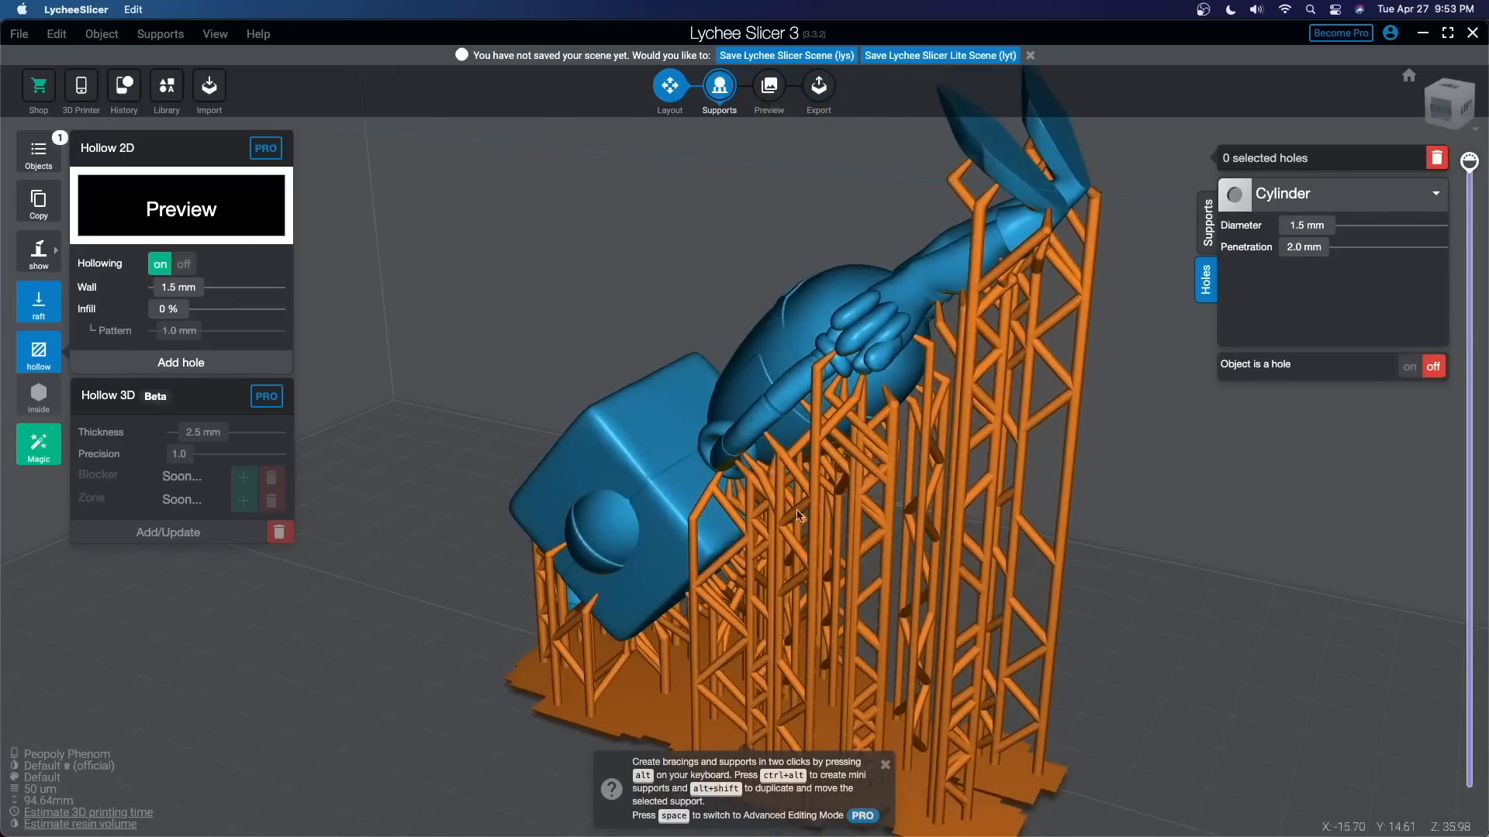
- Show only the supports' Contact points and bring the underside of the robot's head into view
click(40, 260)
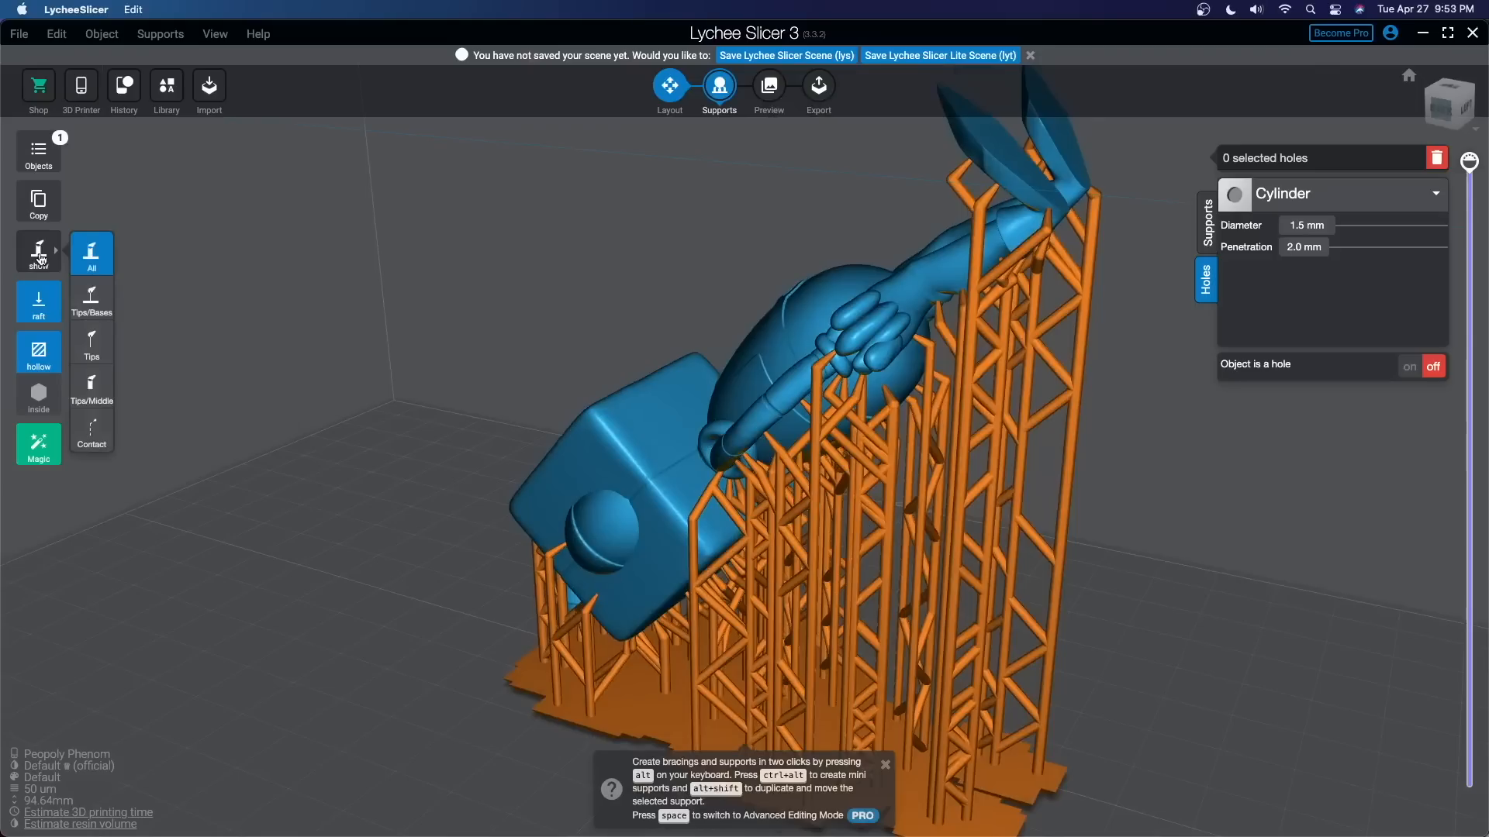
click(95, 431)
drag(418, 388, 243, 306)
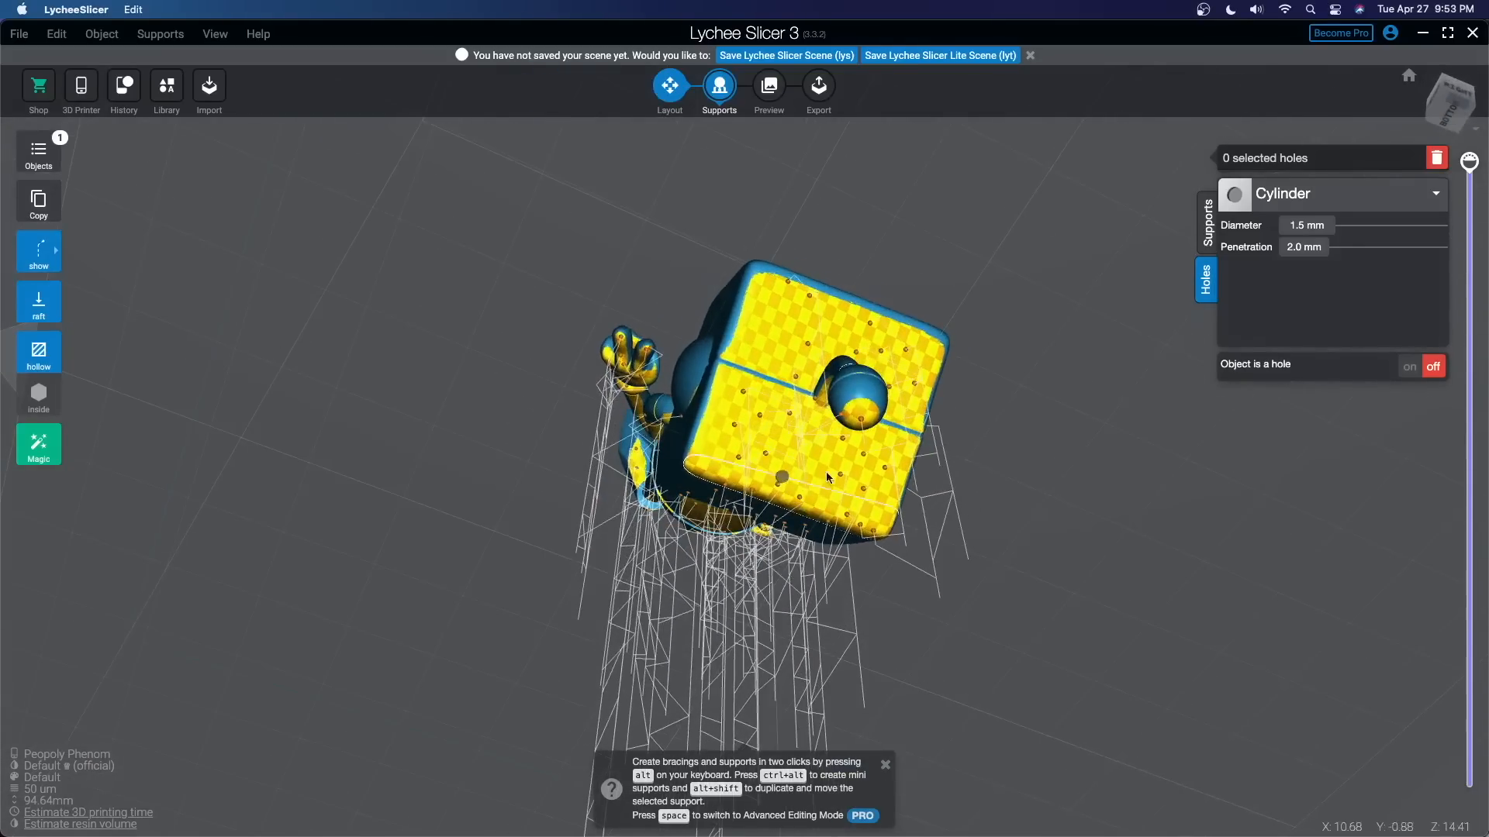
- Place a cylinder drain hole, 1.5 mm in diameter with 2.0 mm penetration, on the checkered underside of the robot's head
click(45, 353)
click(160, 365)
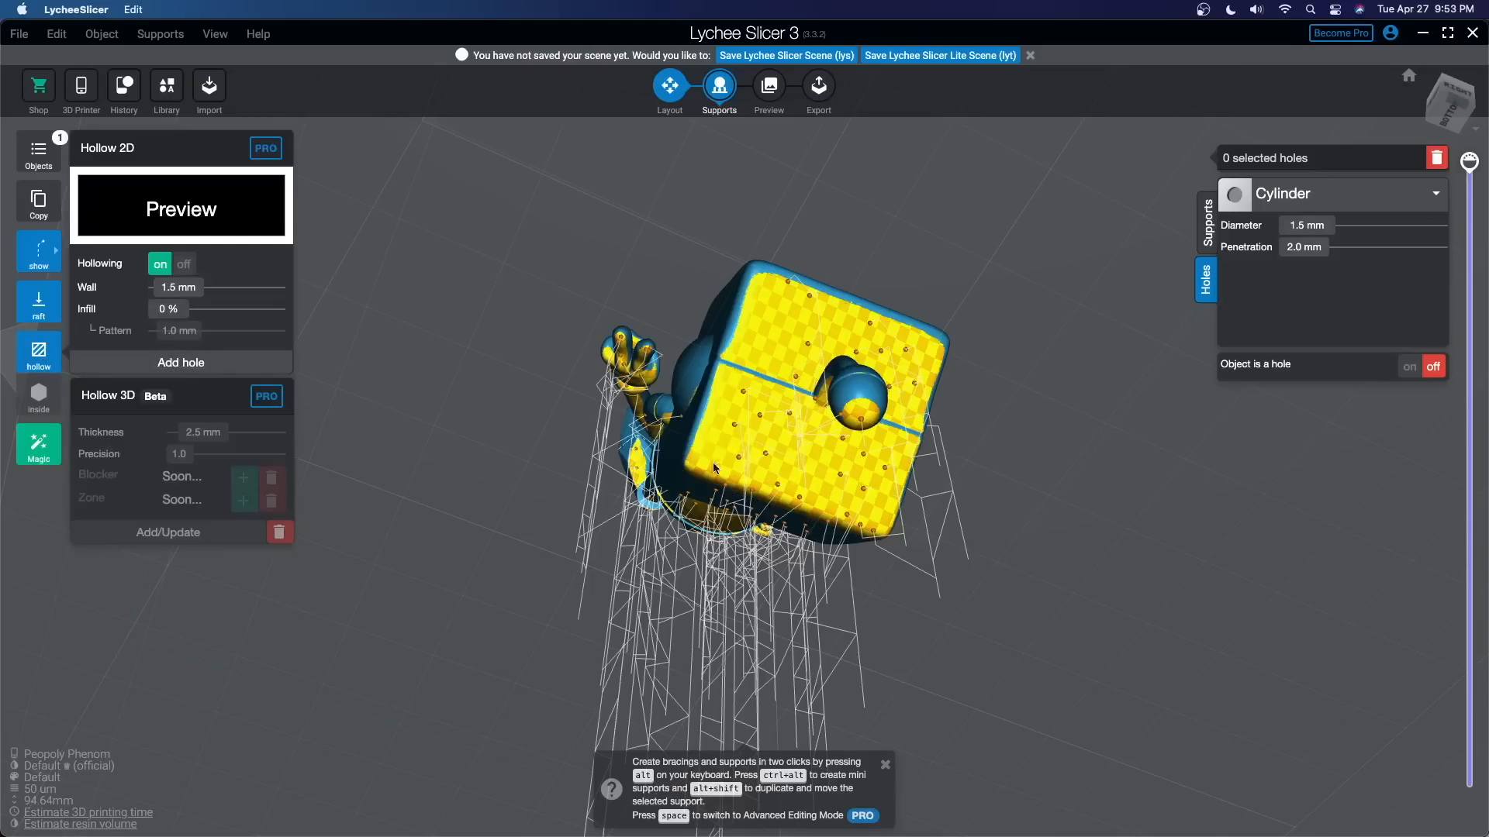
click(812, 462)
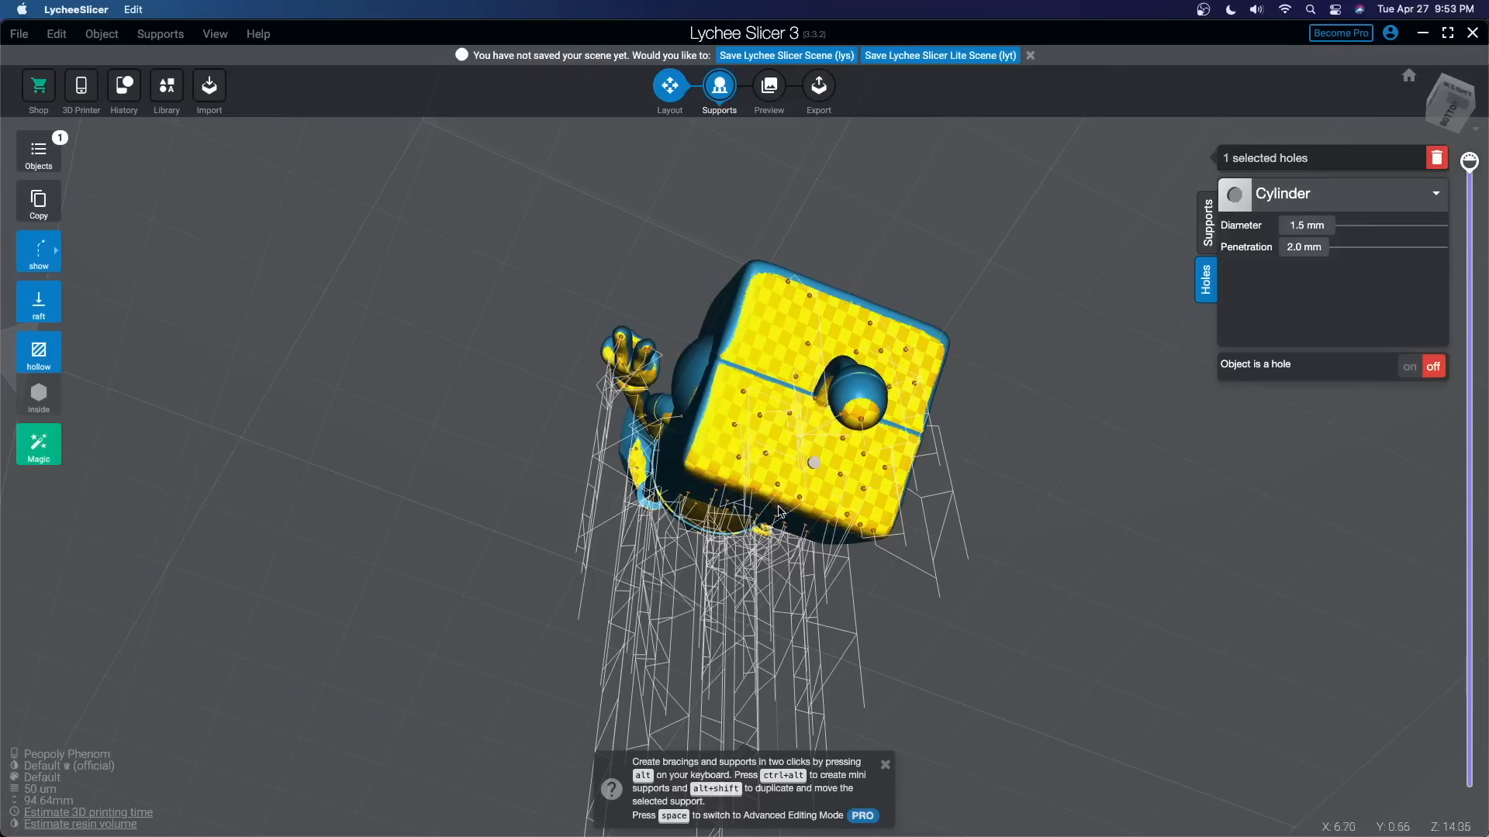
- Place two more 1.5 mm cylinder drain holes, one on the head's adjacent plain face and one on the torso's underside
scroll(816, 512, up, 3)
right_drag(819, 524, 882, 438)
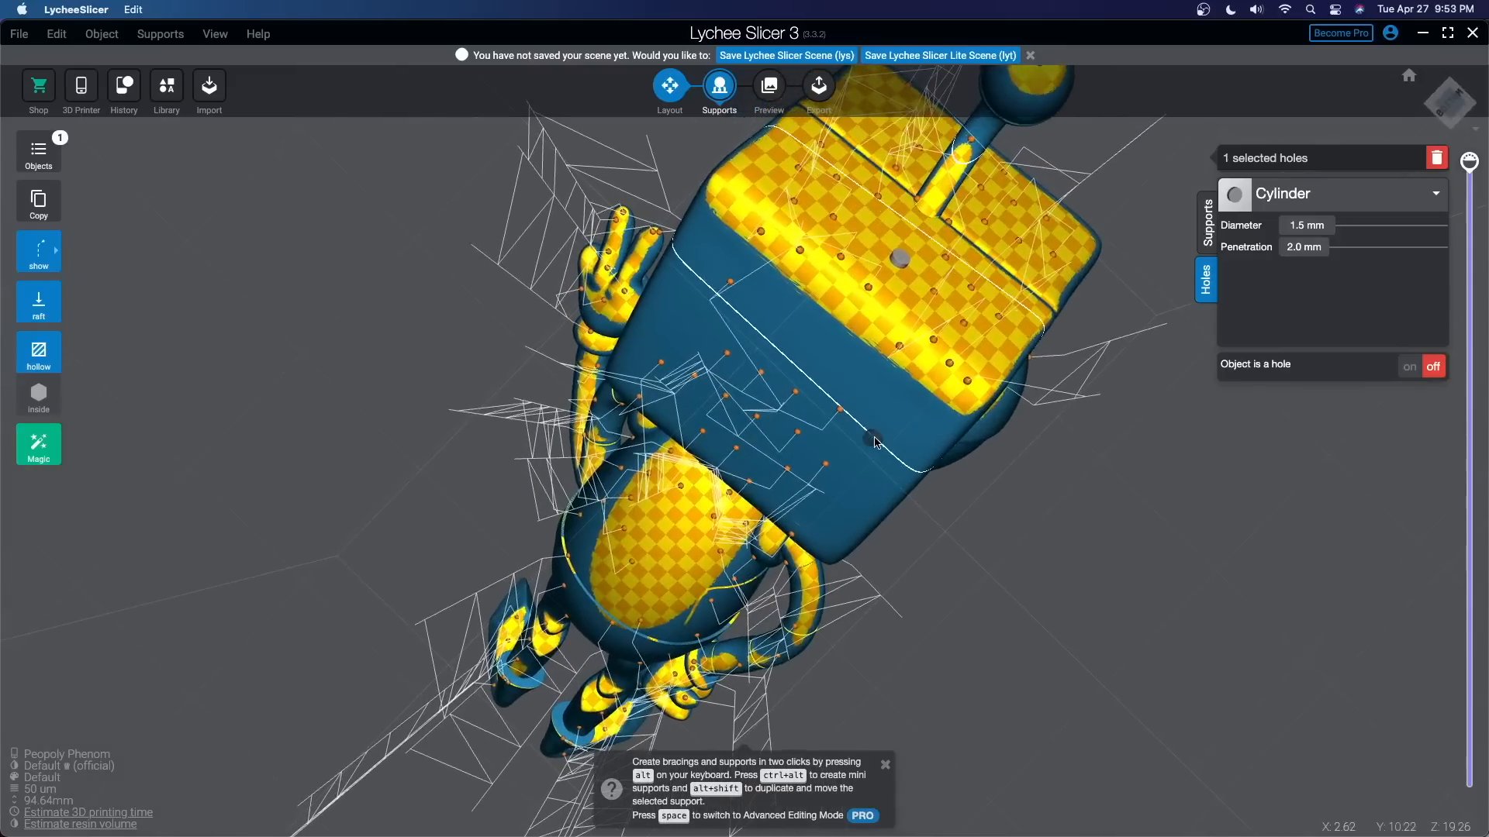
click(798, 374)
right_drag(799, 373, 934, 380)
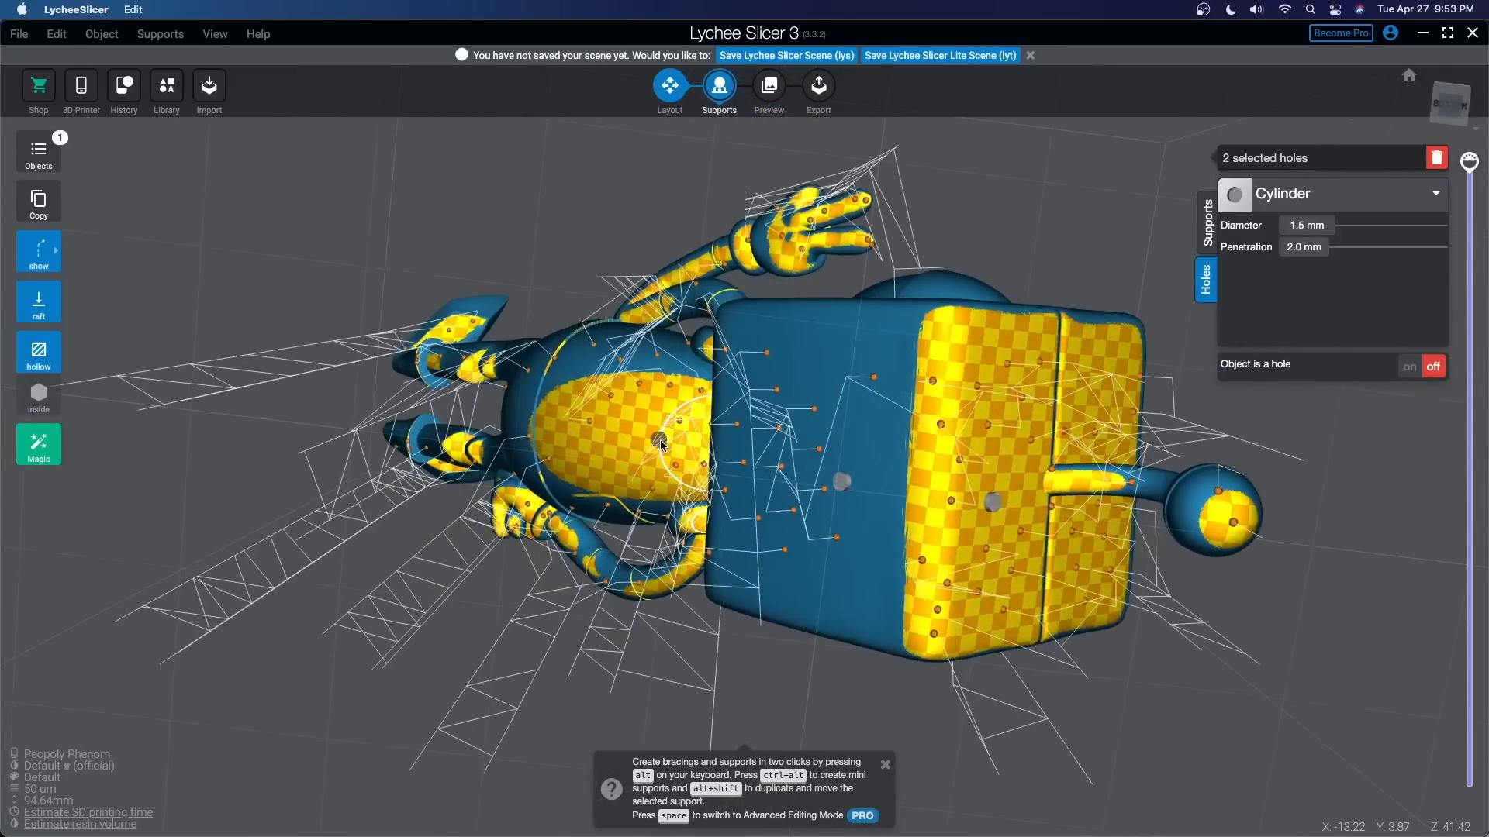
click(659, 439)
right_drag(519, 427, 683, 202)
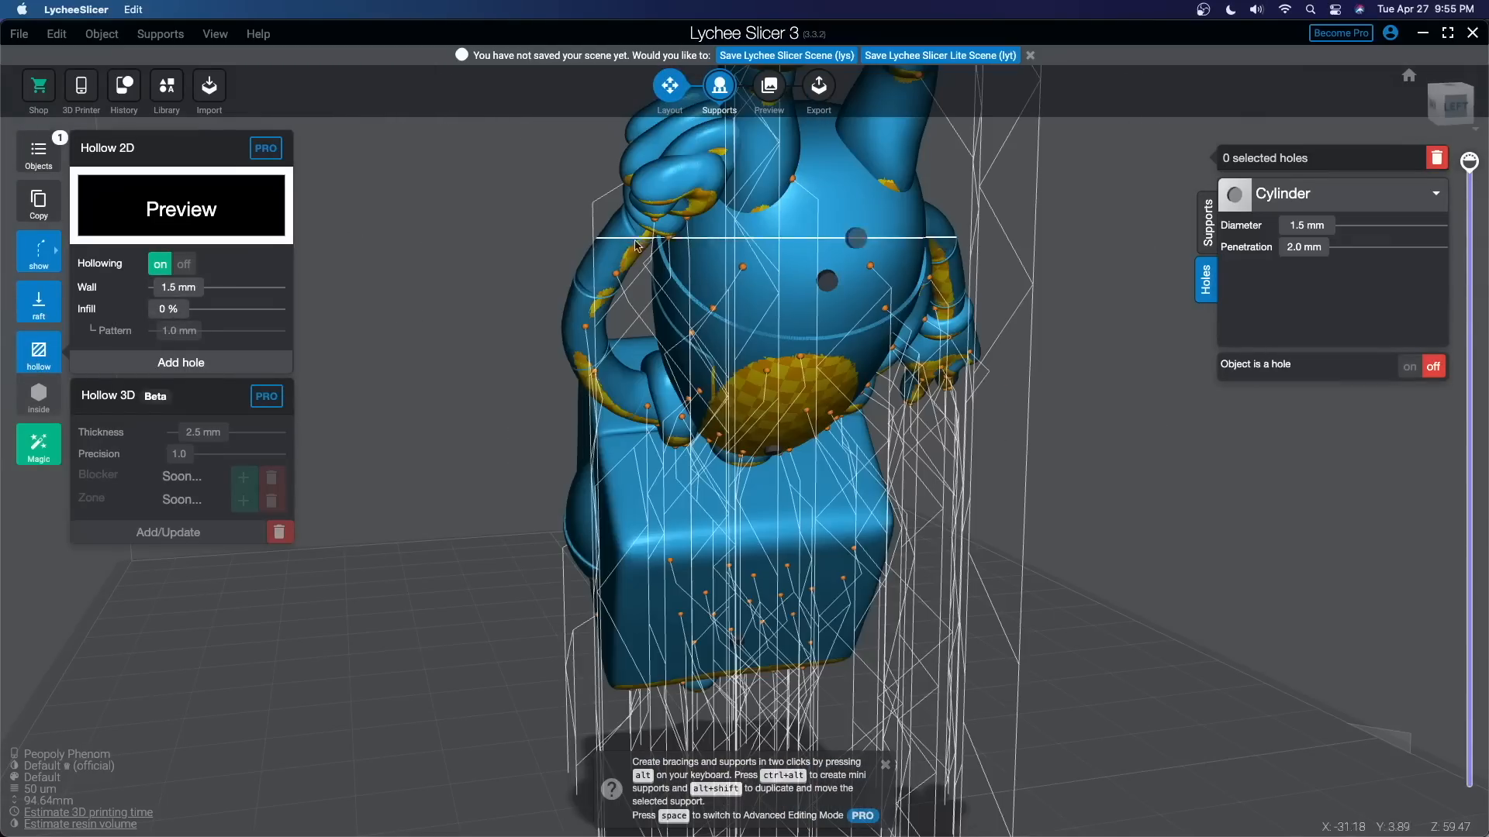
- Keep the hole shape as Cylinder, set its penetration to 4.4 mm, and inspect the drain holes on the torso
right_drag(520, 163, 505, 226)
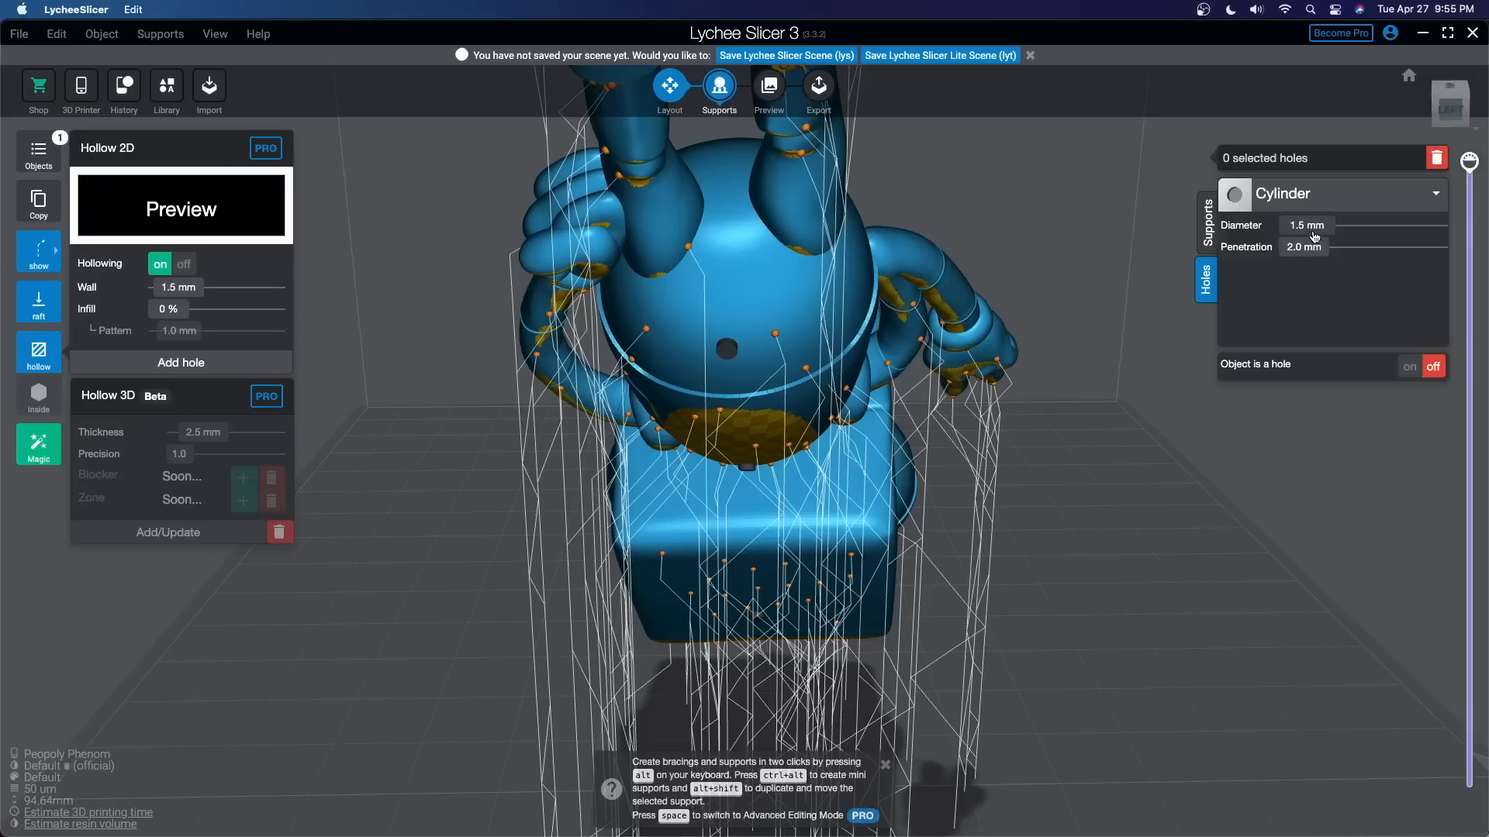
click(1349, 198)
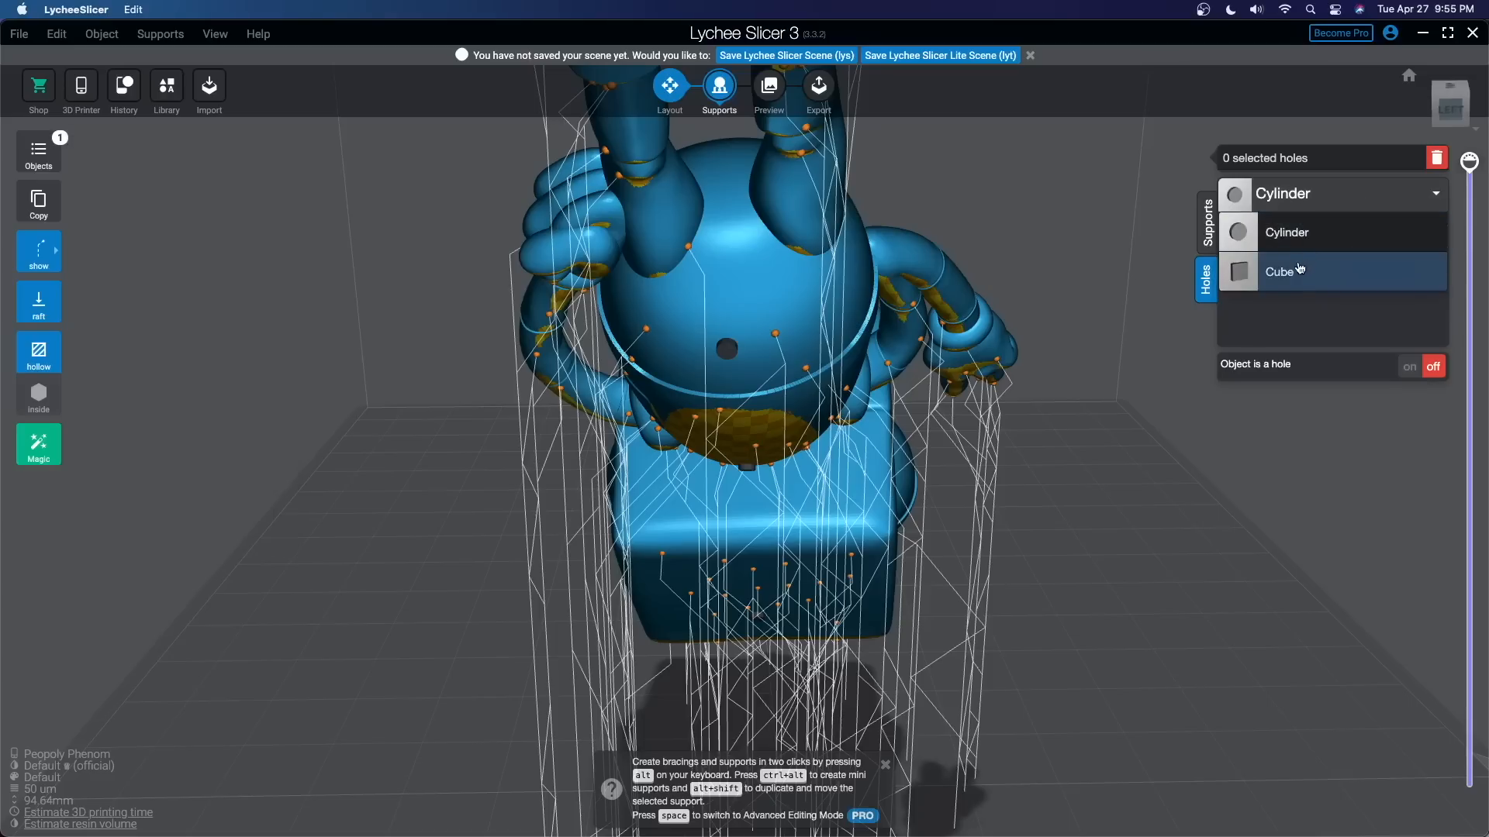
click(1309, 204)
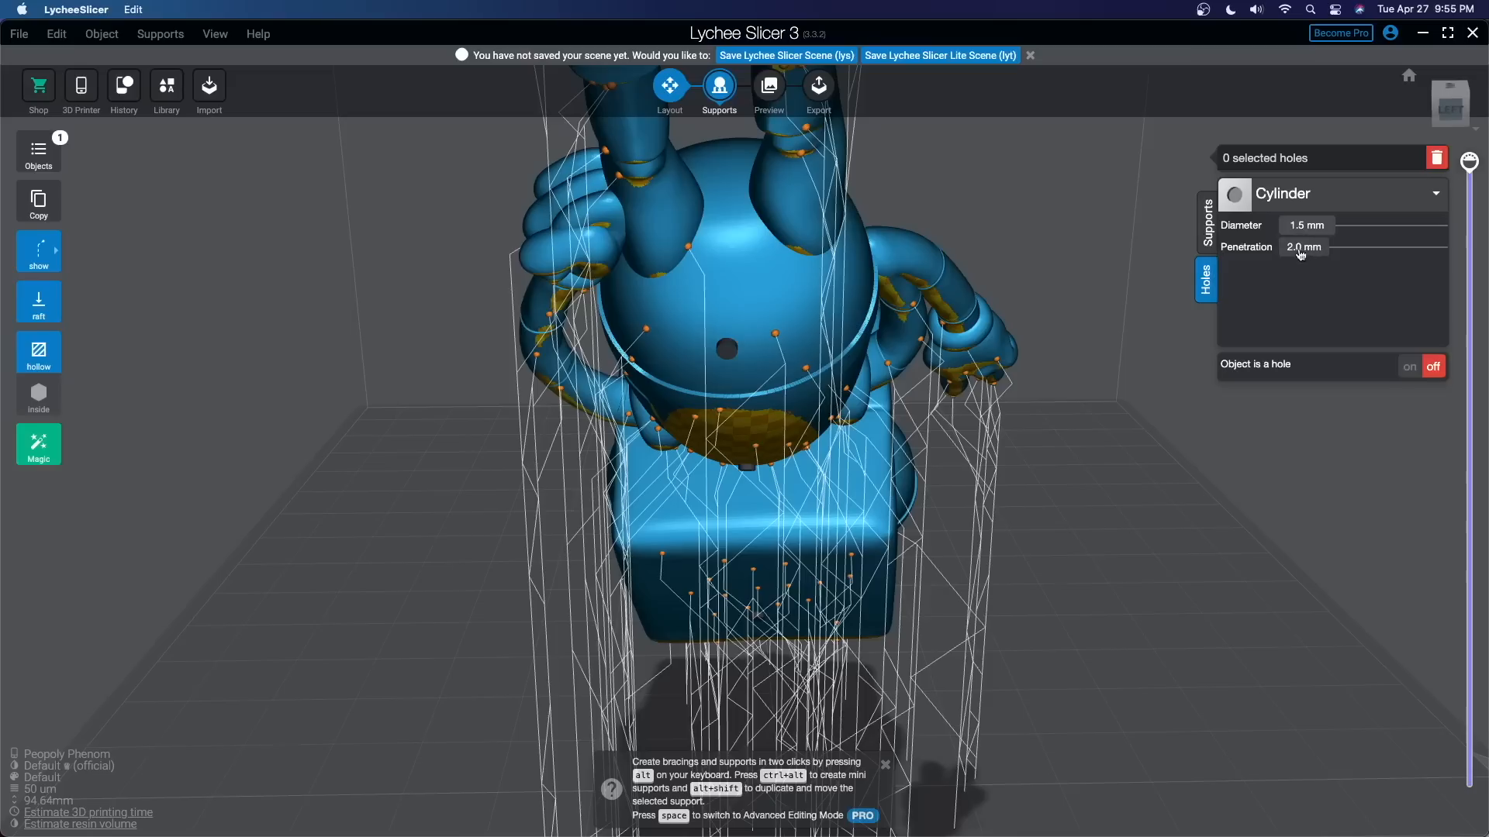
mouse_move(1301, 255)
mouse_down()
mouse_move(1338, 257)
mouse_move(1296, 266)
mouse_up()
scroll(740, 312, up, 5)
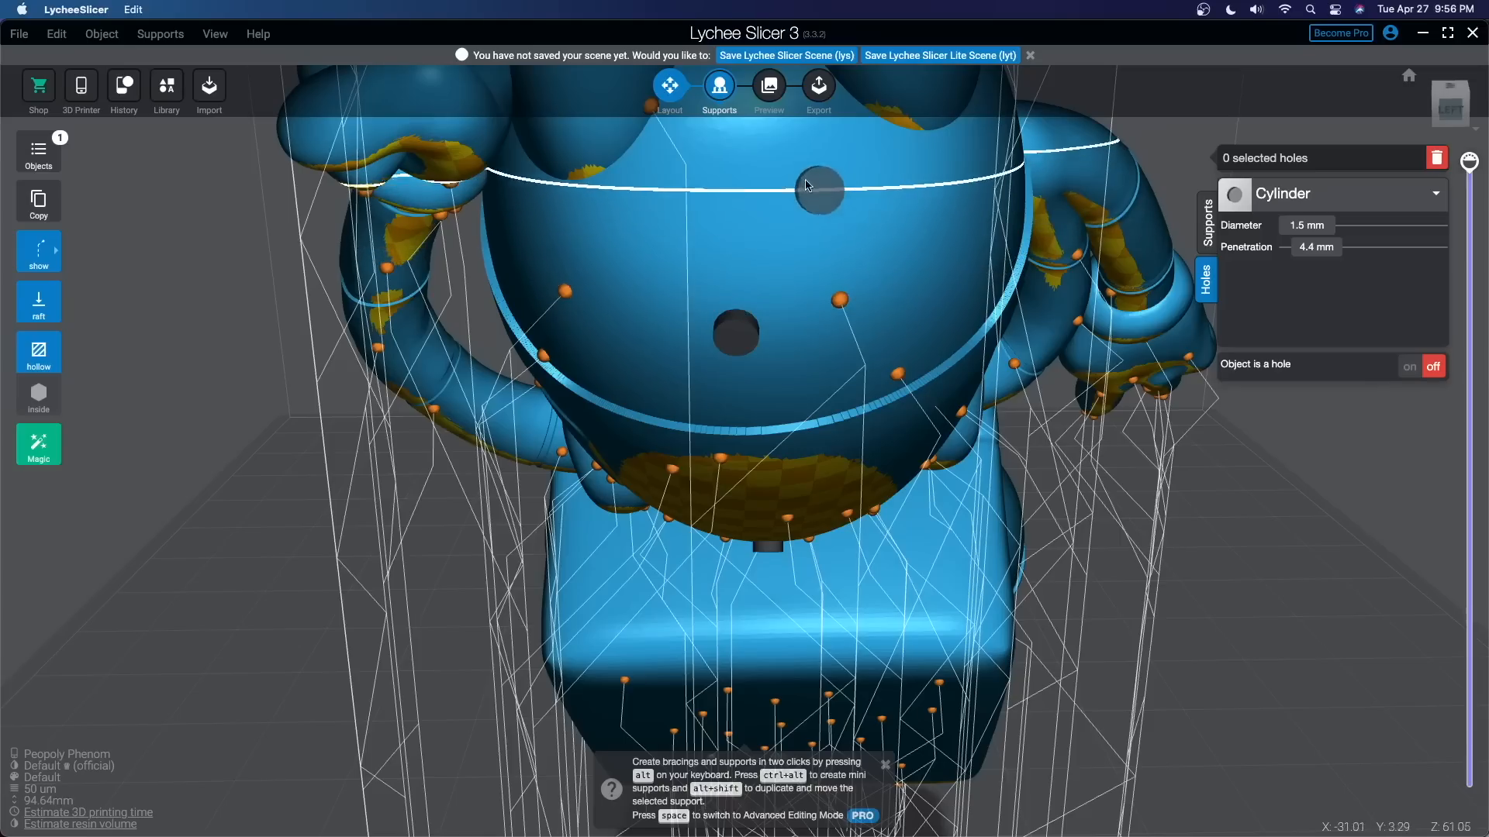
scroll(771, 136, down, 5)
scroll(521, 297, down, 2)
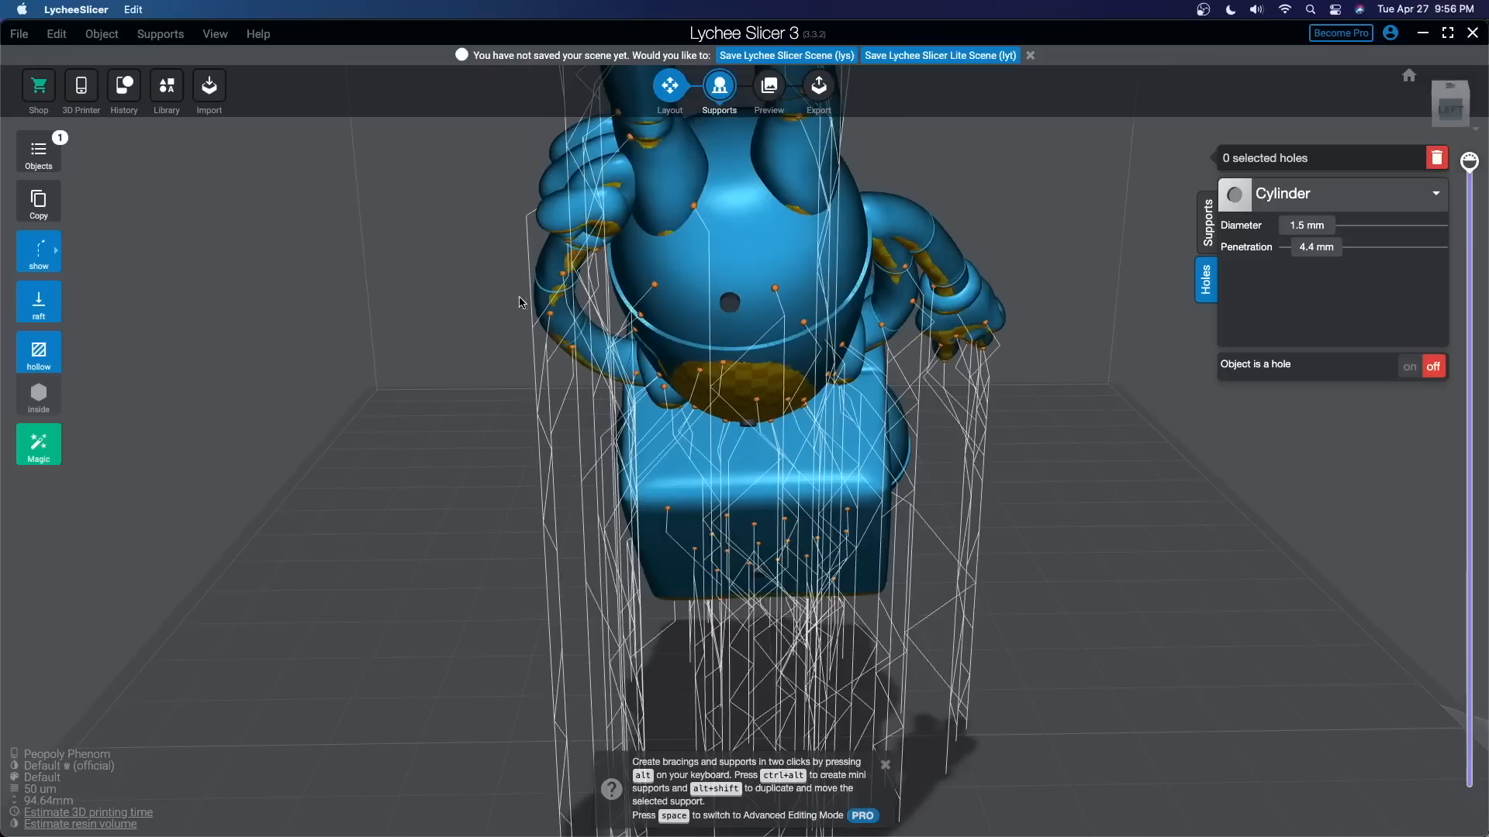
right_drag(521, 297, 196, 321)
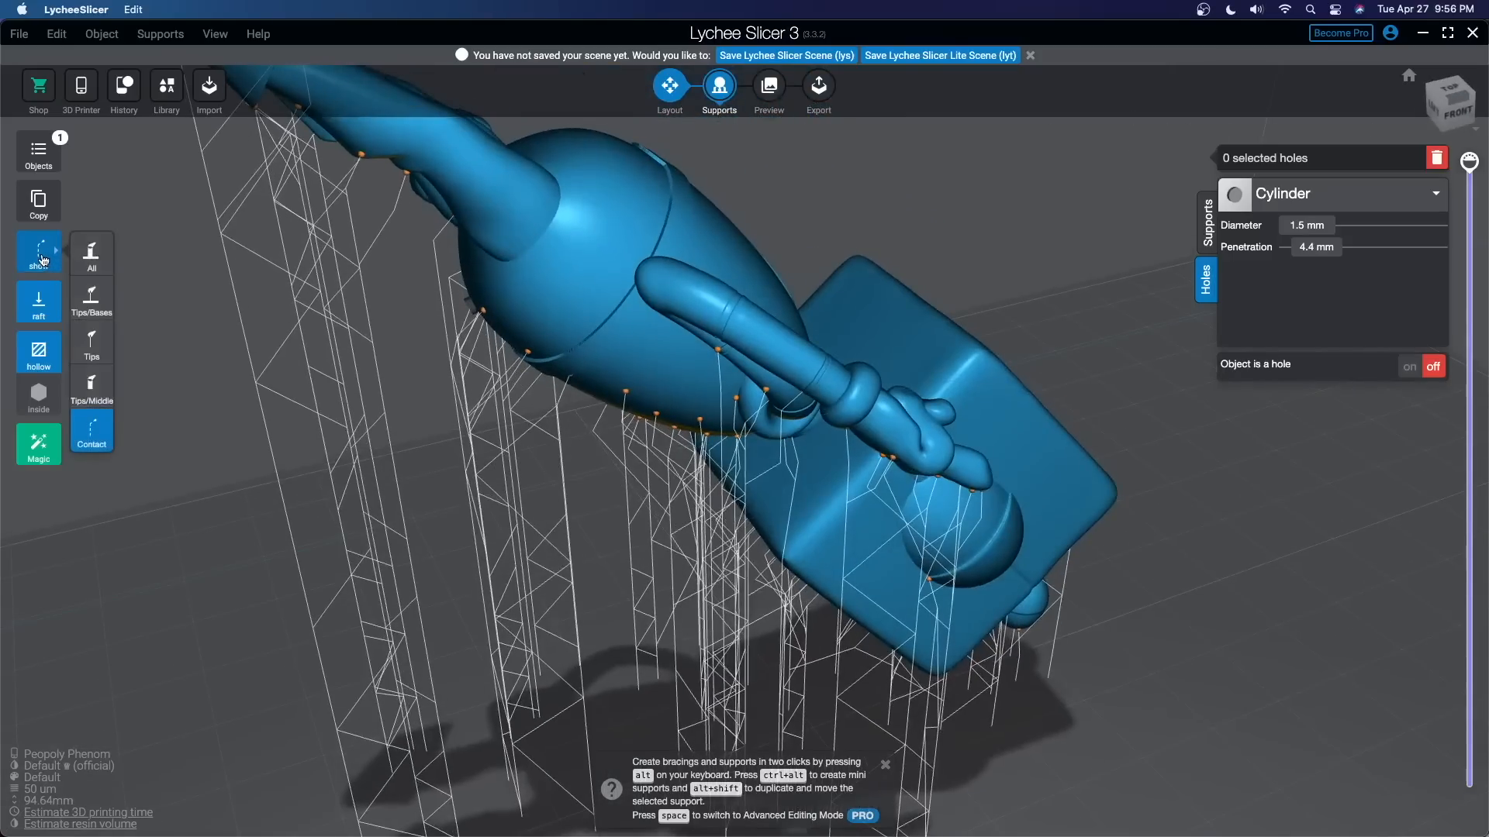
- Show all supports in full and switch to the print preview with every layer of the model visible
click(91, 252)
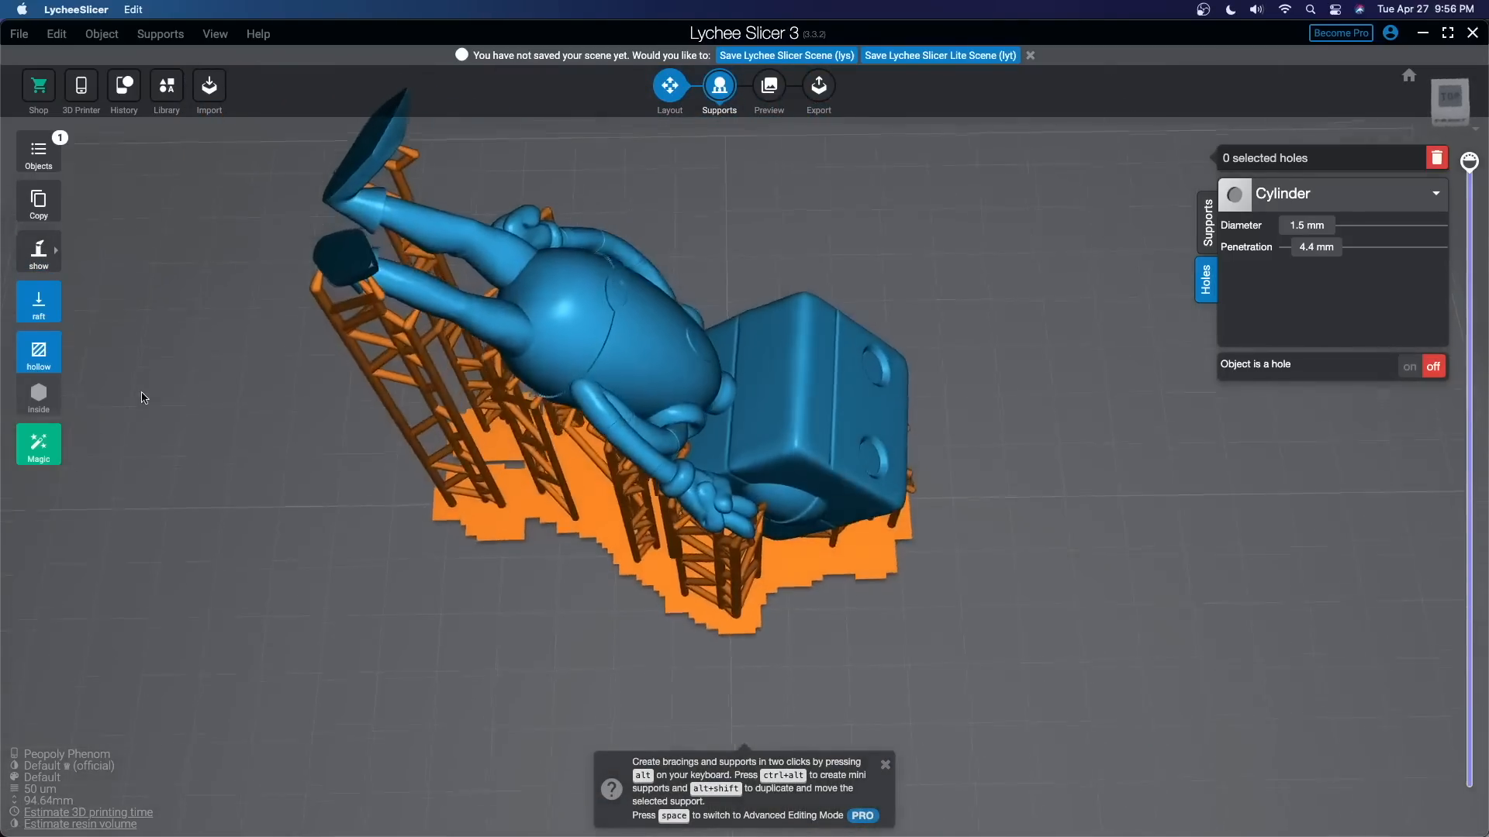
drag(141, 398, 259, 306)
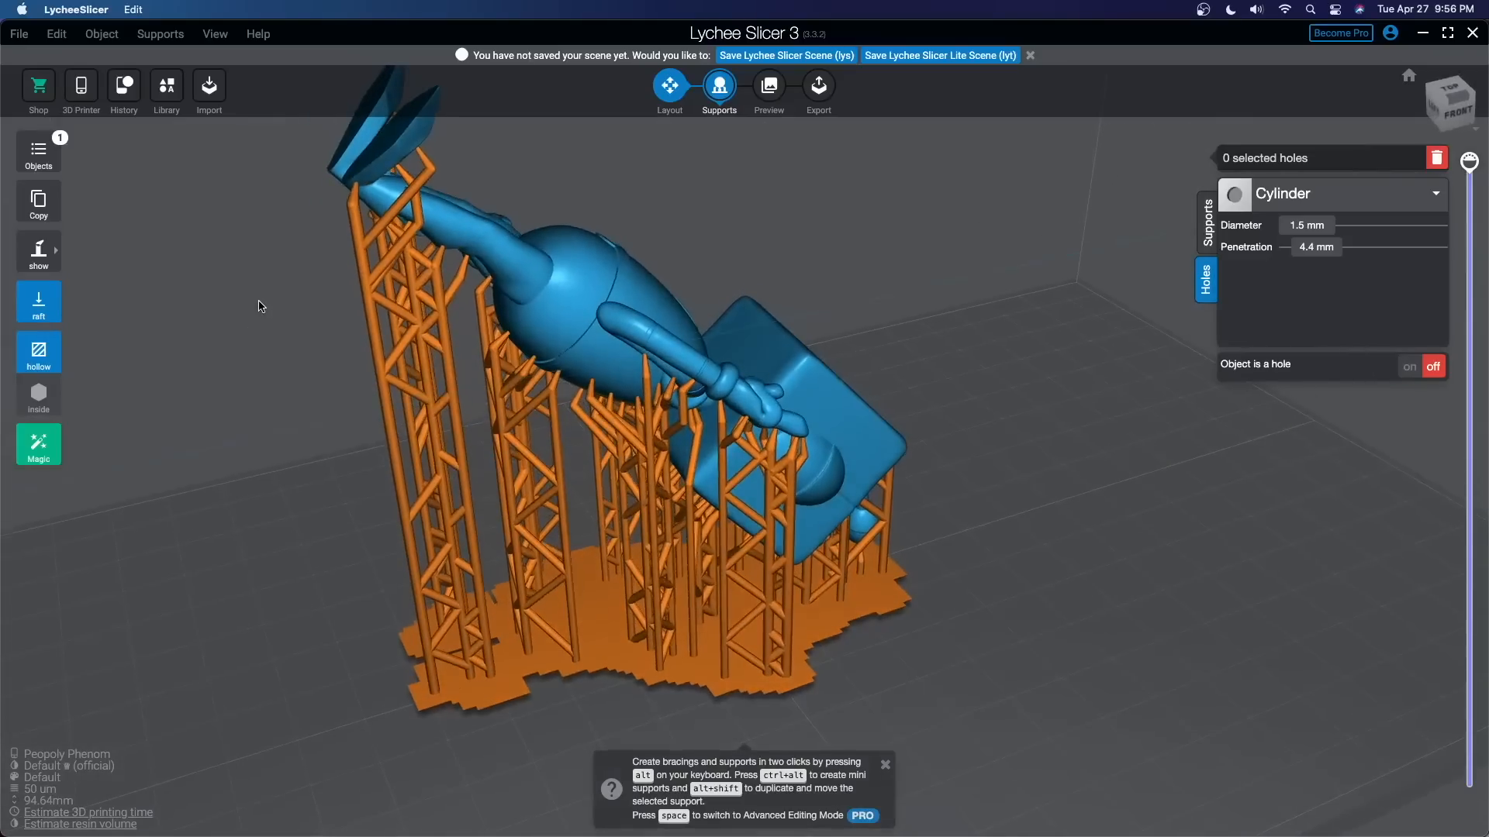
click(770, 93)
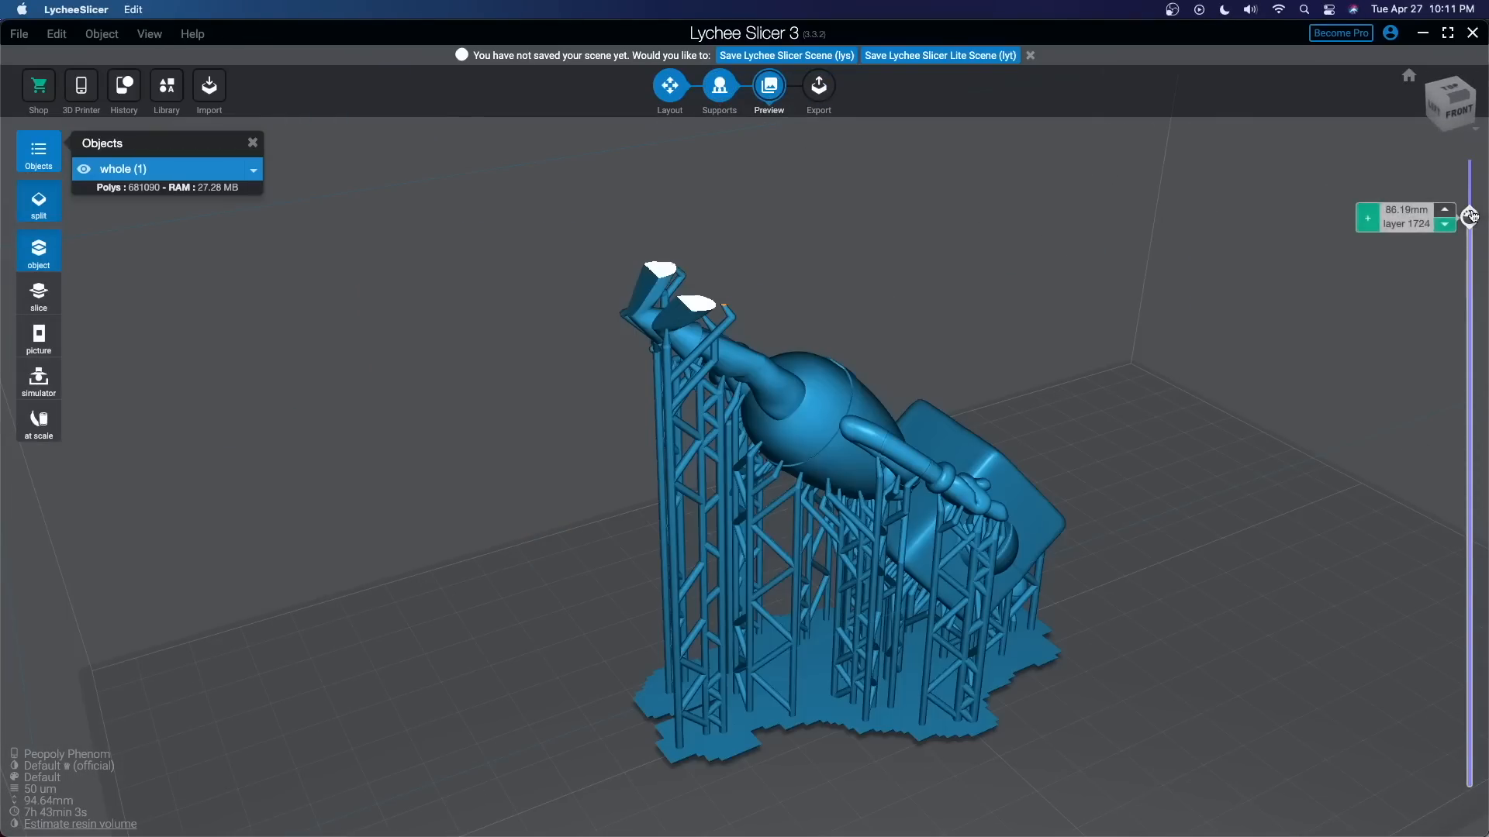
drag(1468, 215, 1469, 161)
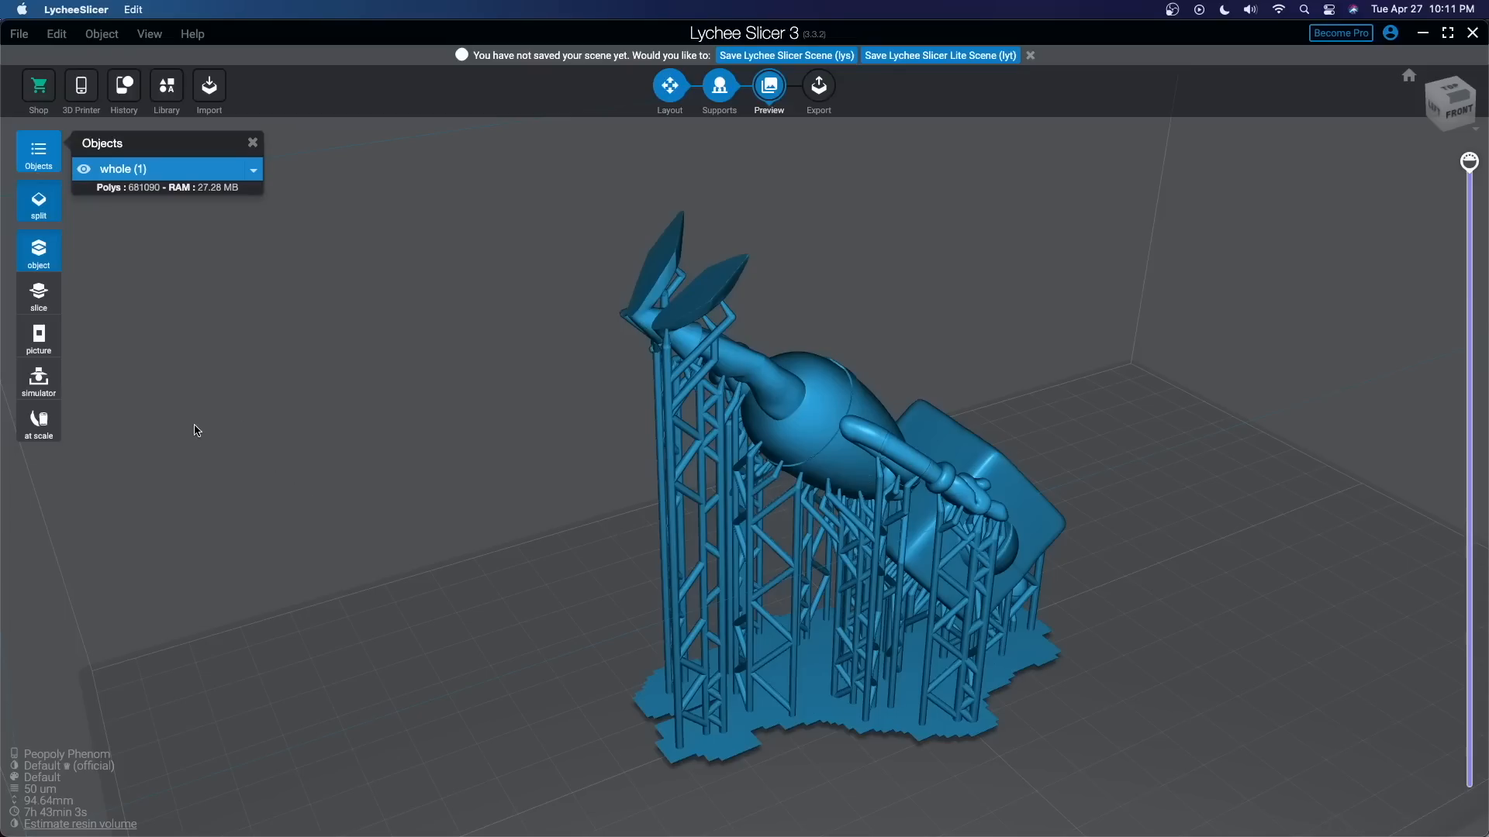
- Examine the model's cross-sections at different layer heights in the slice and picture previews
click(38, 294)
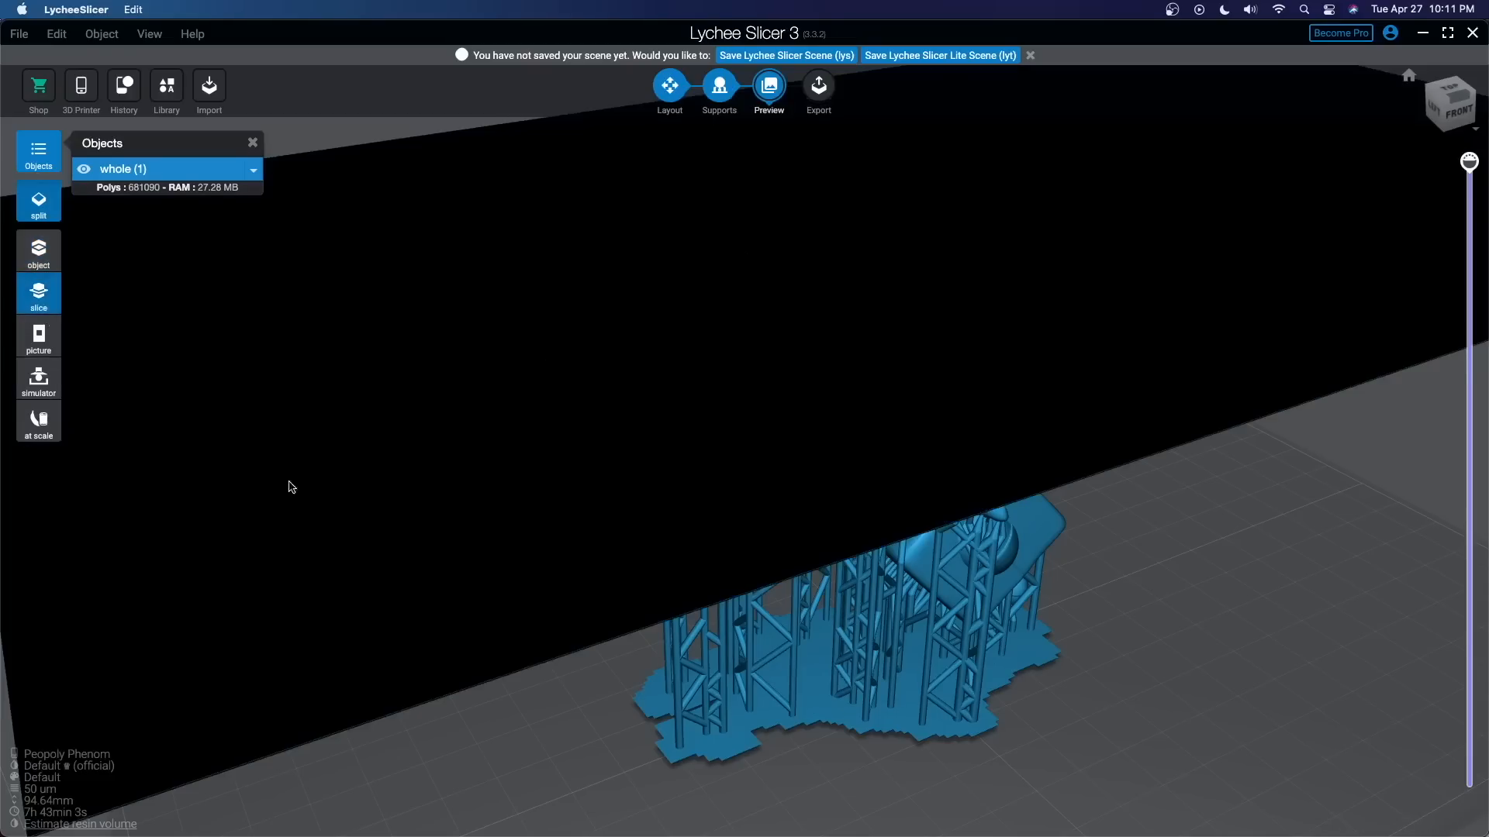
drag(1468, 163, 1469, 443)
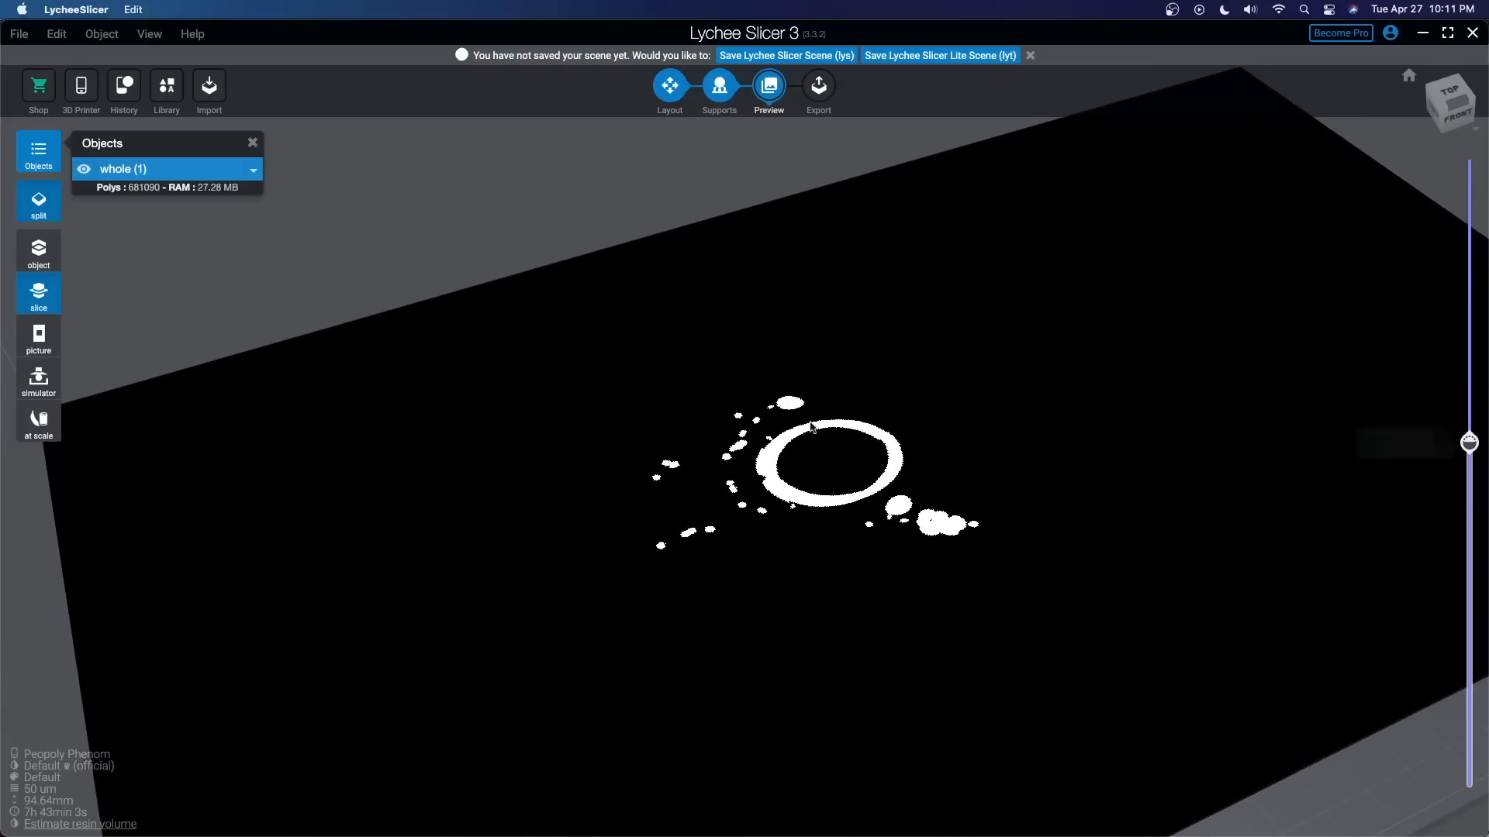
click(41, 346)
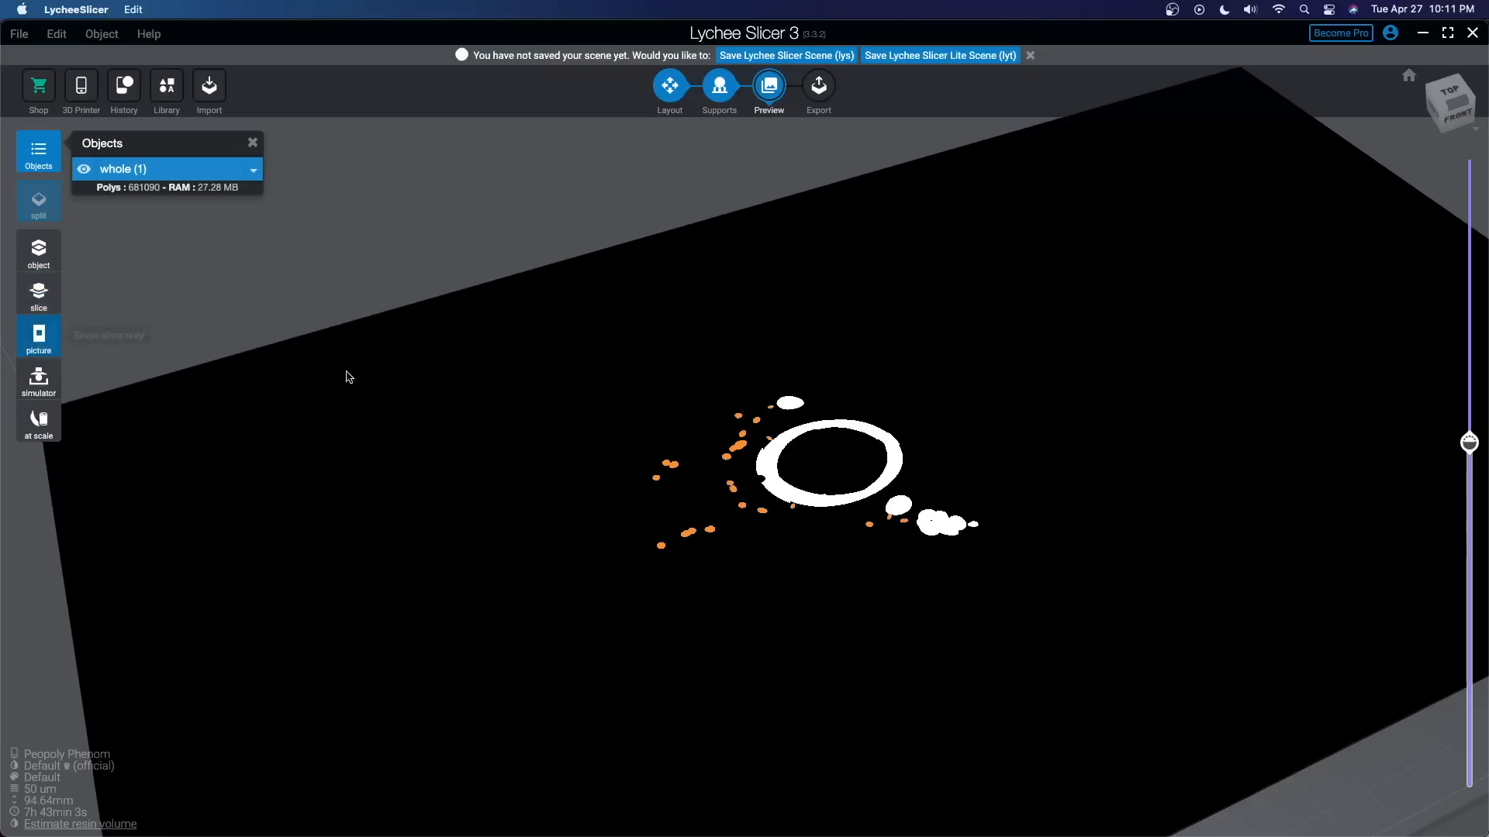
drag(1469, 443, 1469, 257)
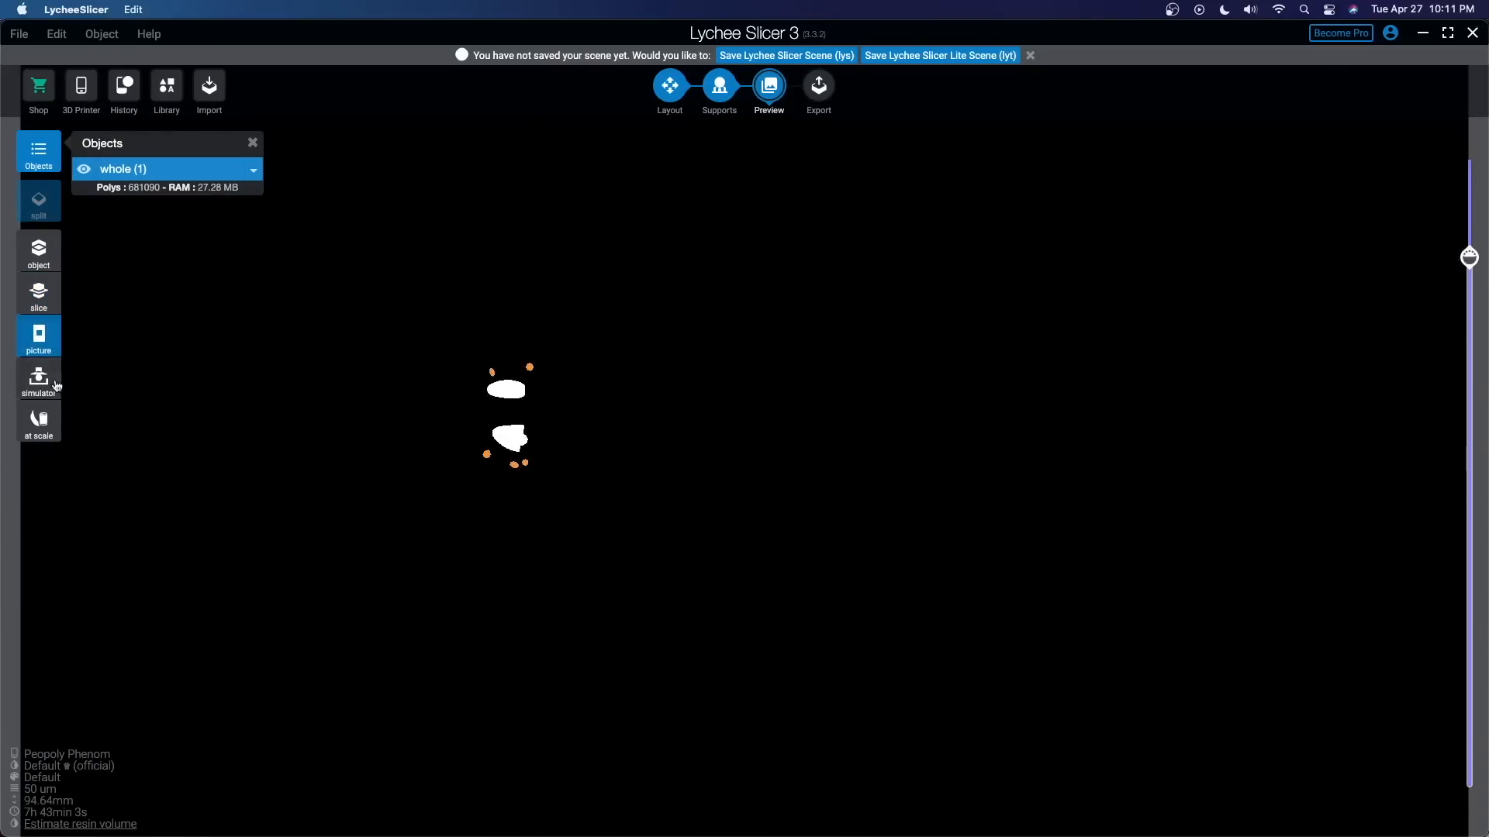
- View the print in the printer simulator with all layers shown, looking at the model hanging from the build plate
click(38, 393)
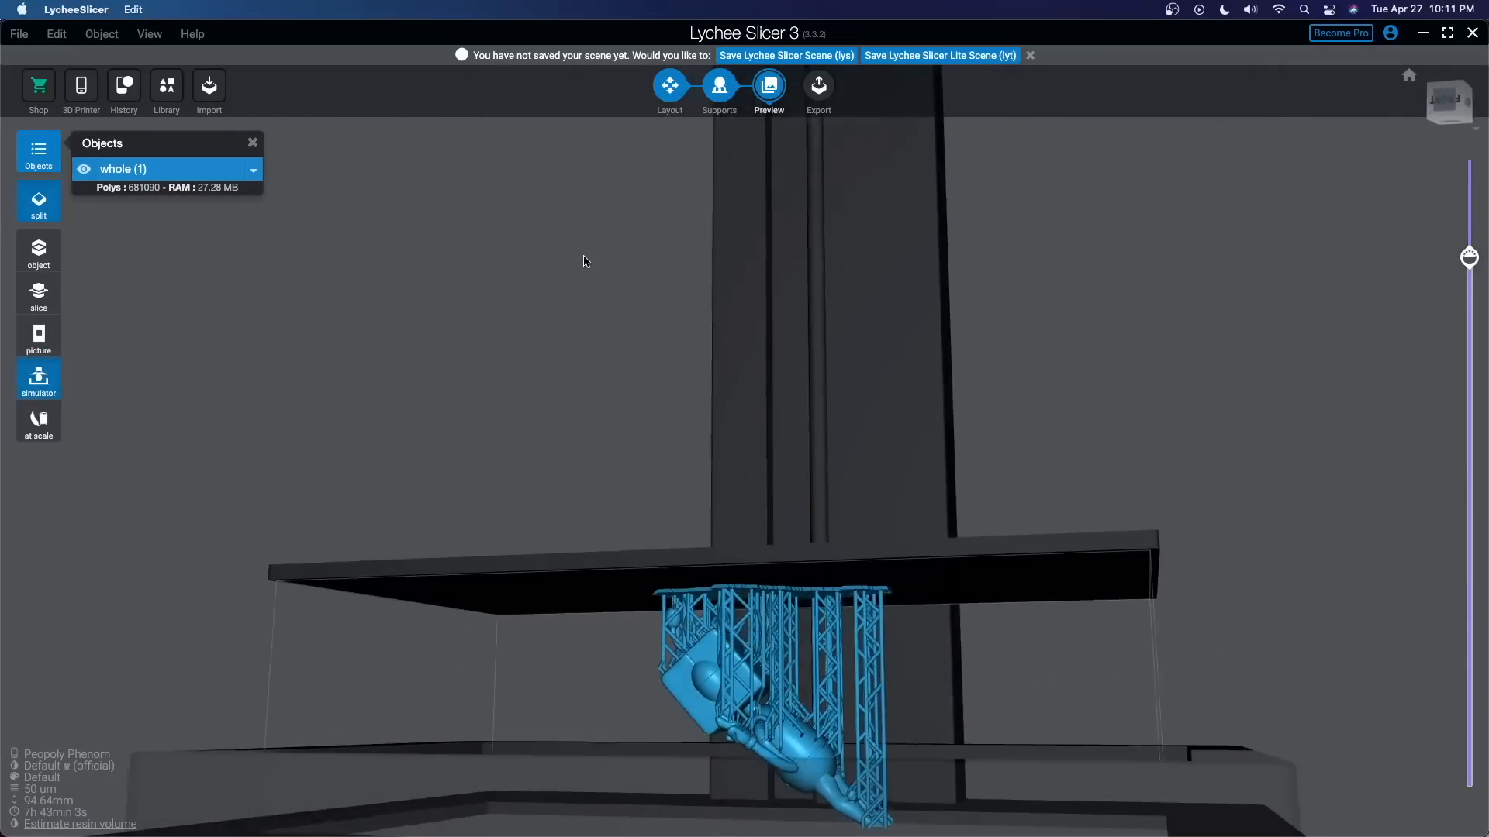
drag(1469, 257, 1475, 159)
scroll(1022, 445, up, 3)
right_drag(1022, 445, 710, 338)
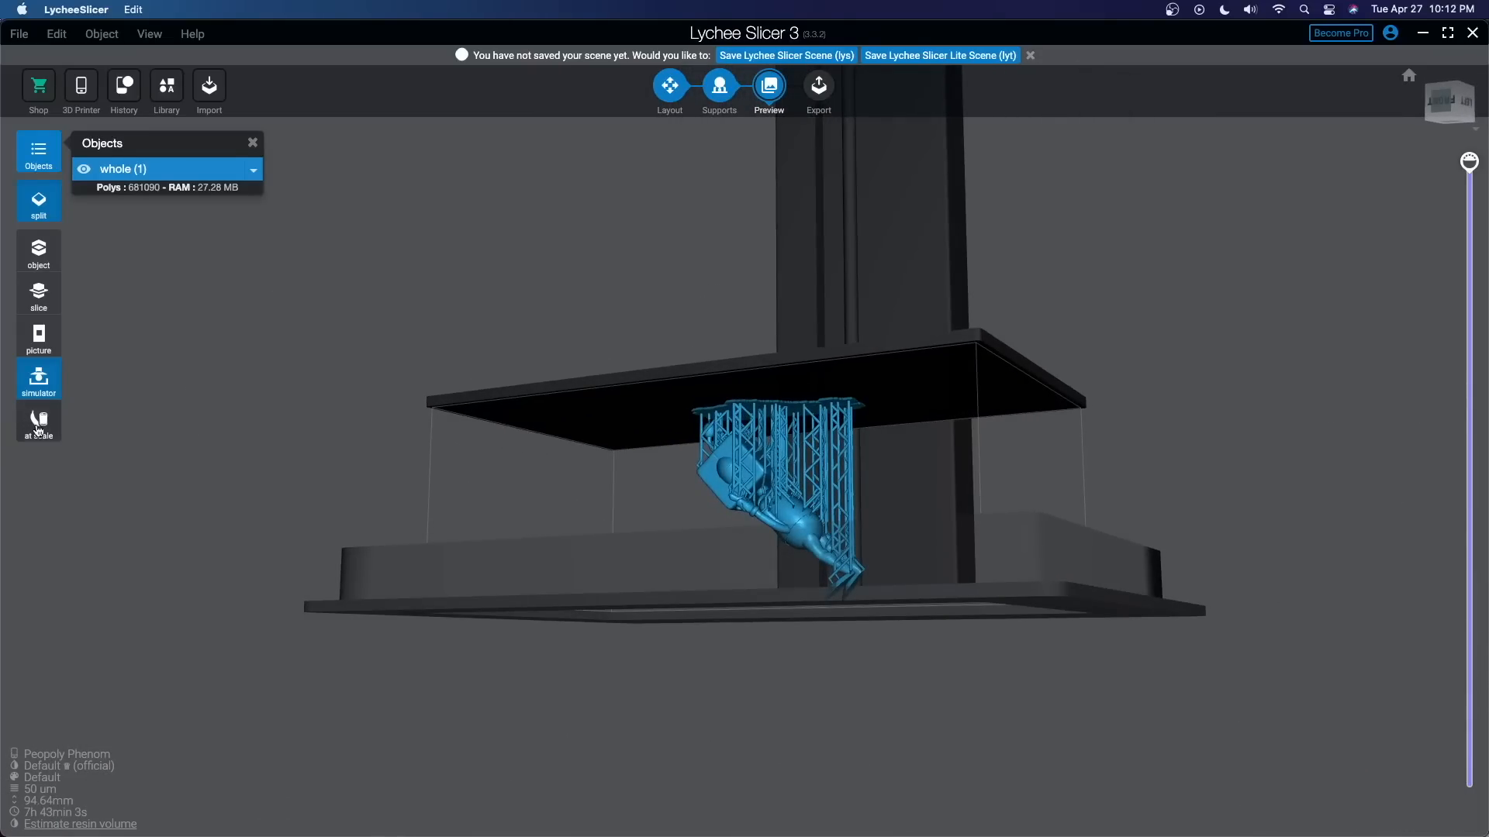
- Compare the model's size with everyday items in the at-scale preview, revisit the simulator, and return to the object preview
click(38, 428)
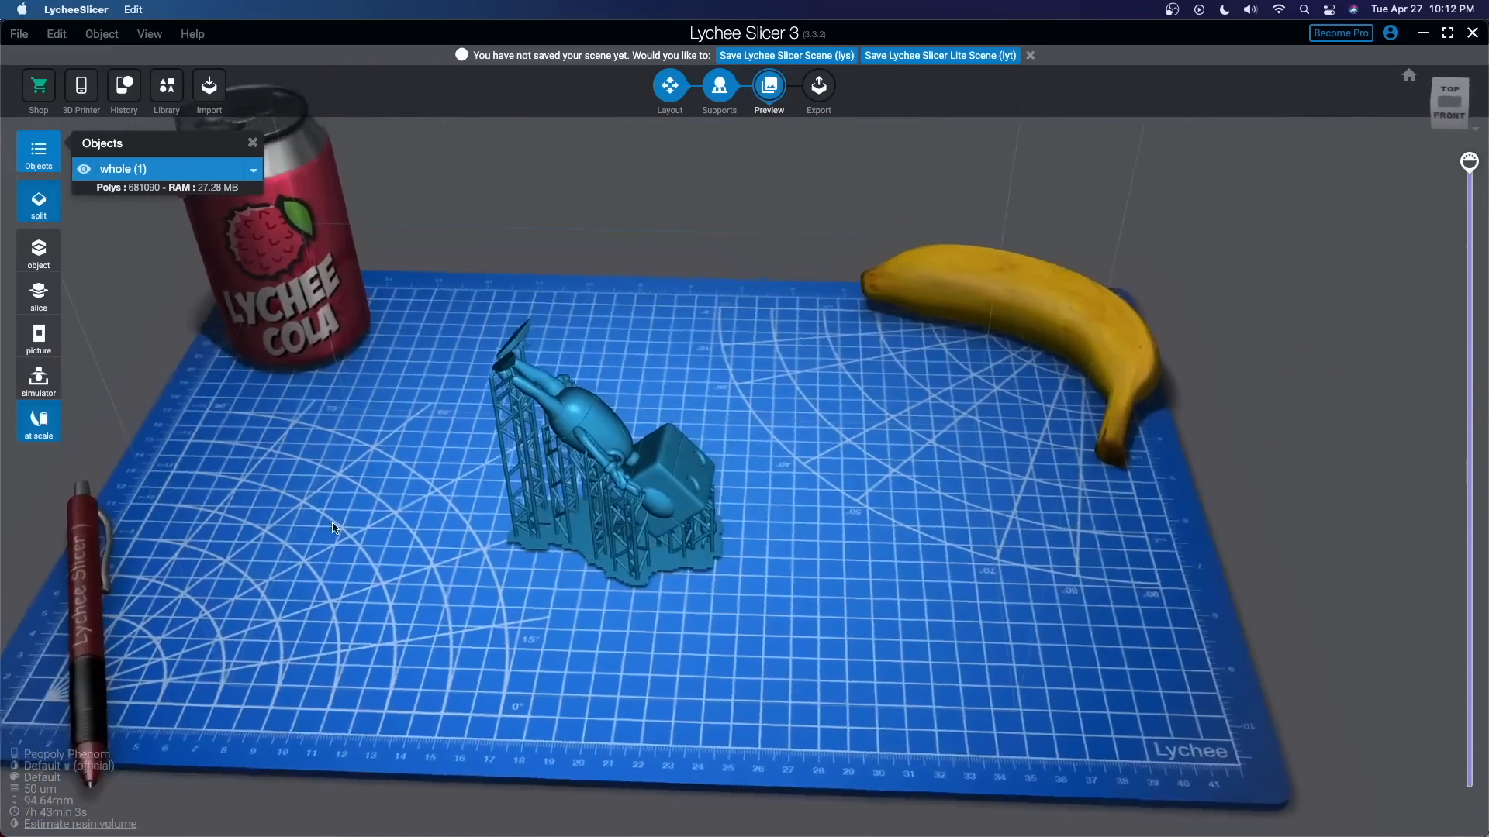
right_drag(332, 528, 554, 550)
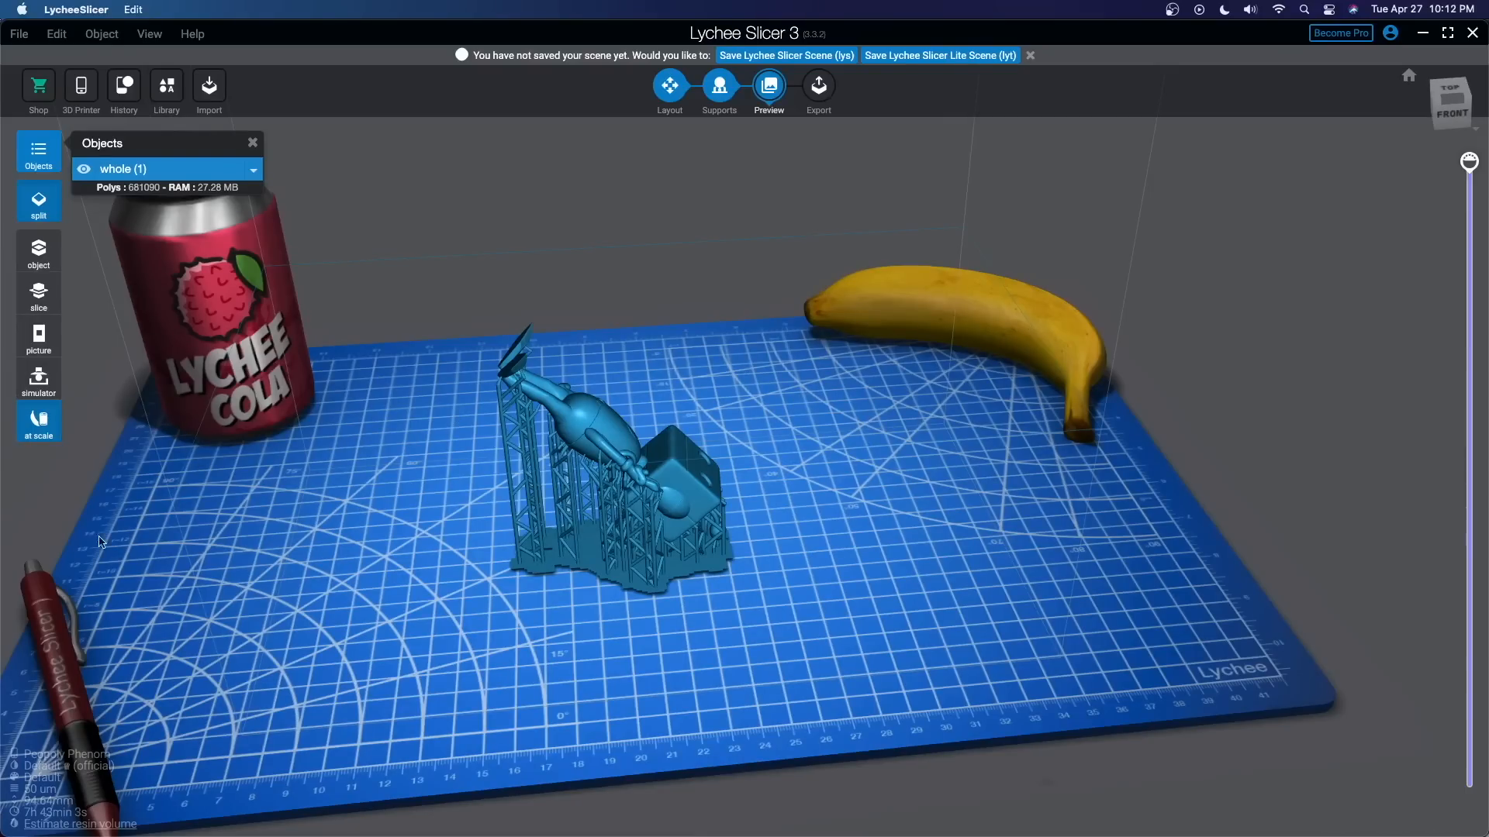
click(39, 378)
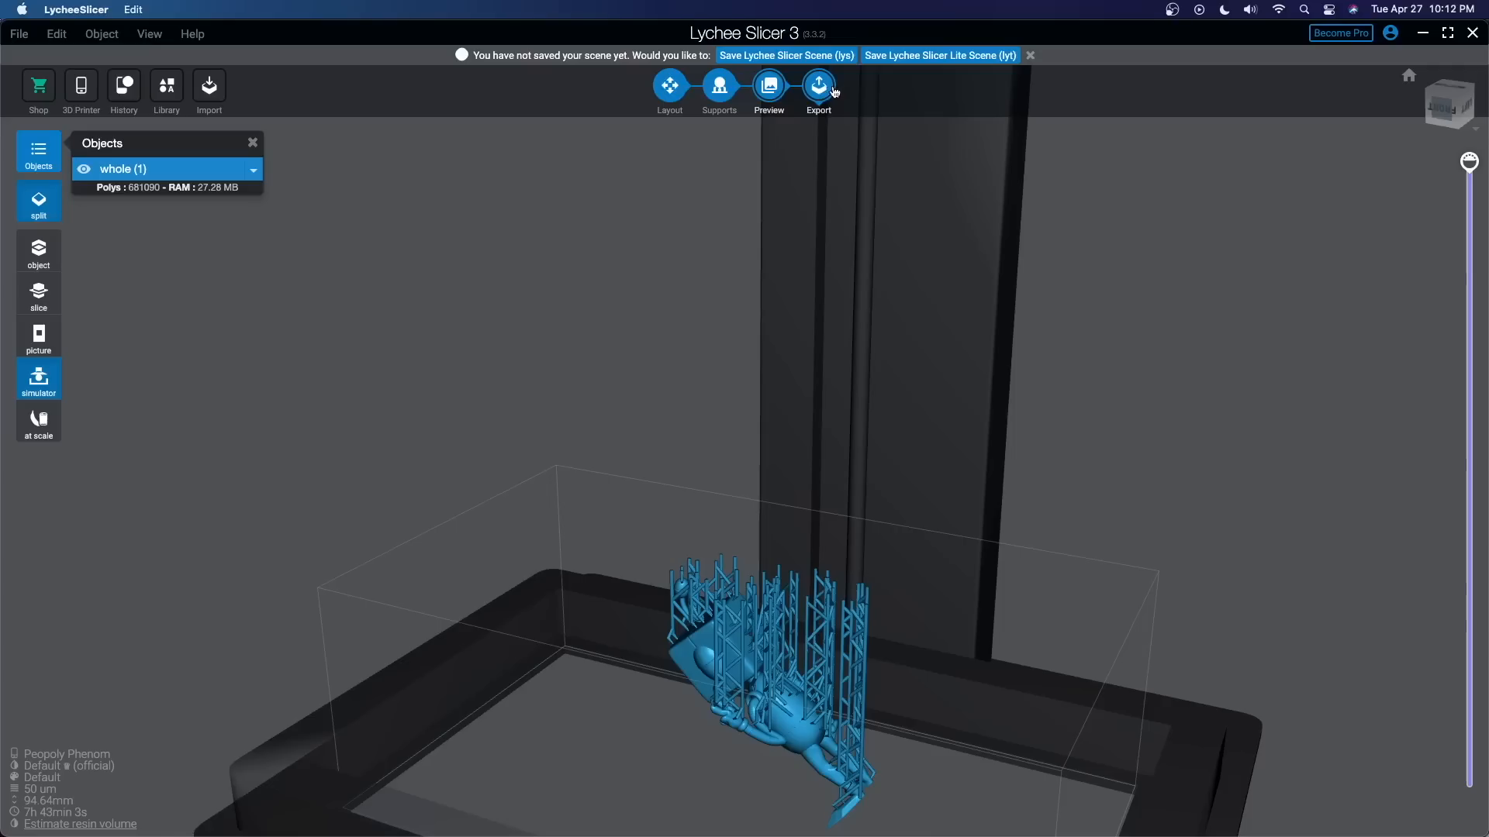
right_drag(692, 280, 830, 203)
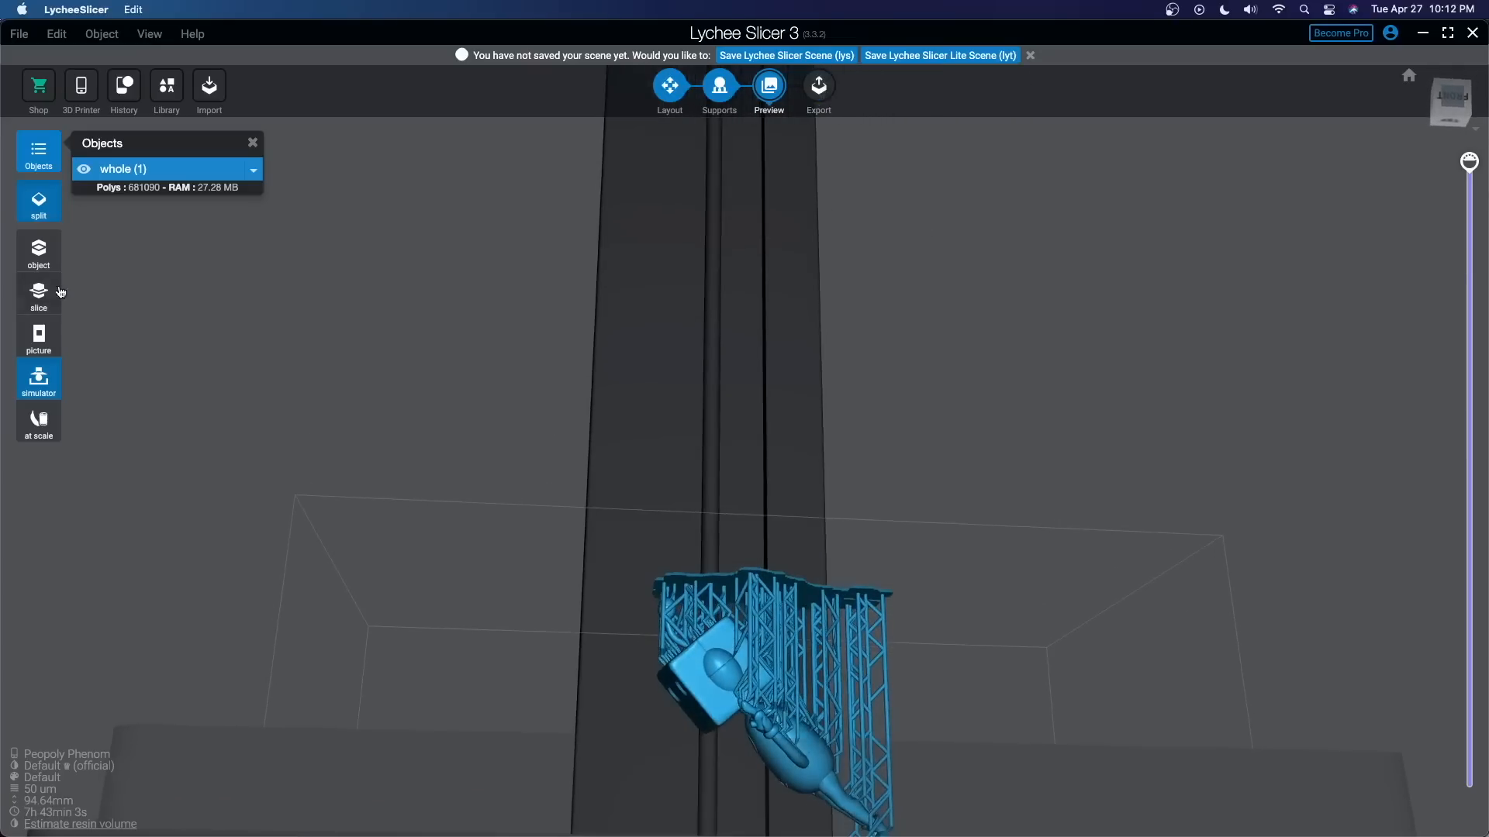
click(39, 250)
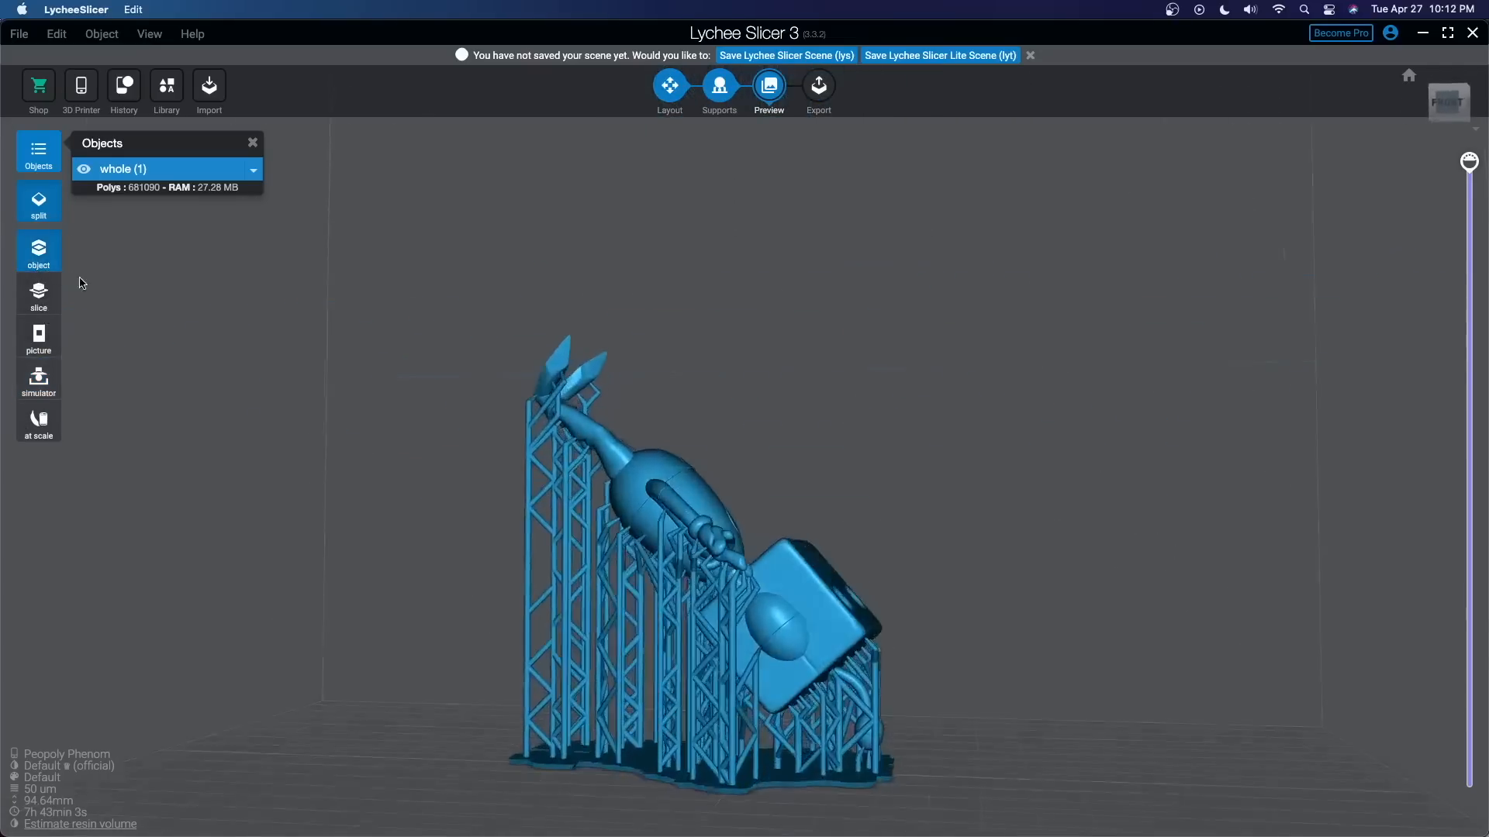
- Look over the export options, close them, and estimate the resin volume of the print
click(819, 87)
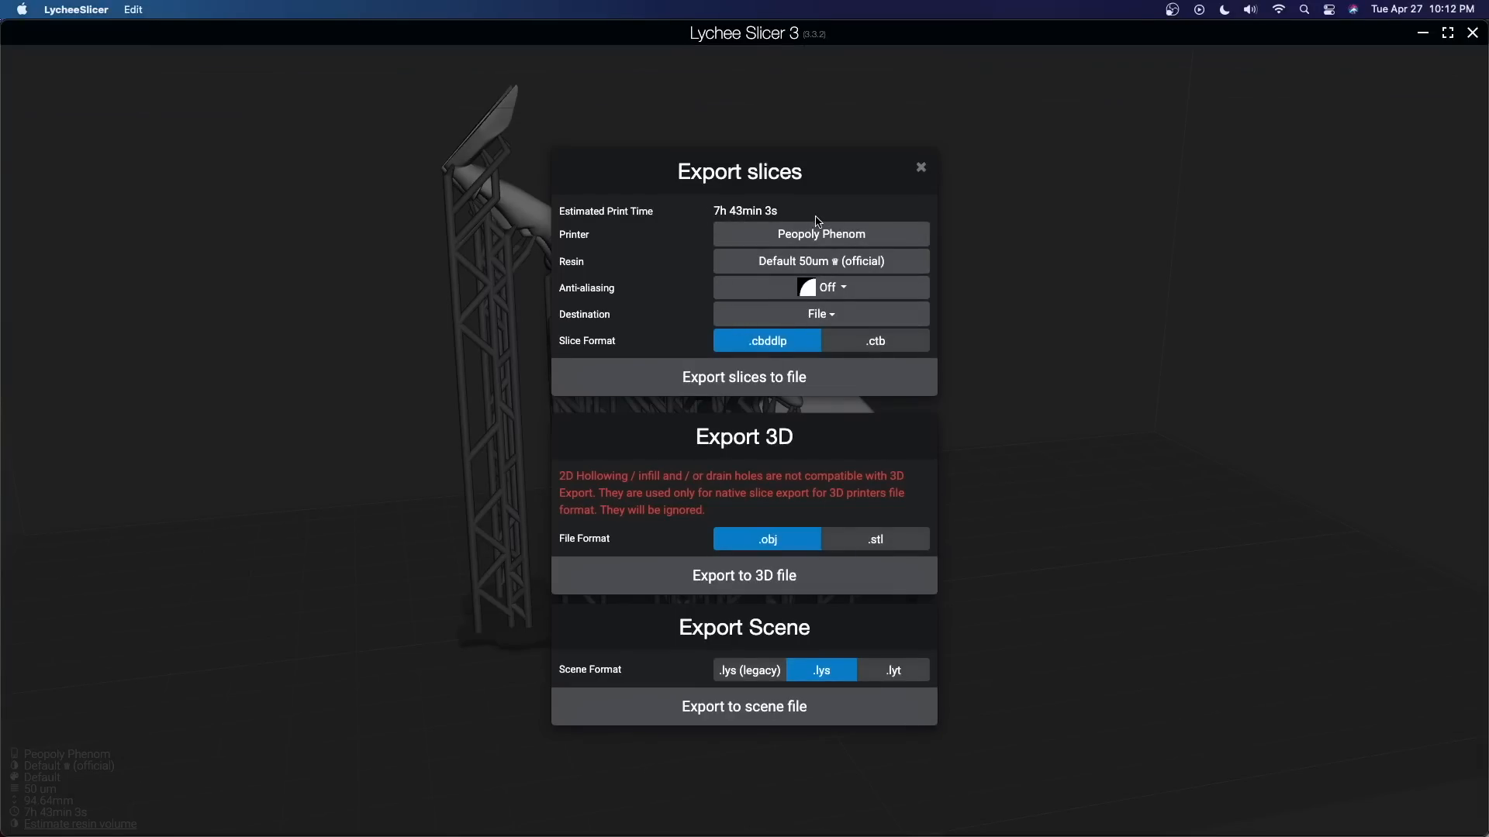
click(245, 410)
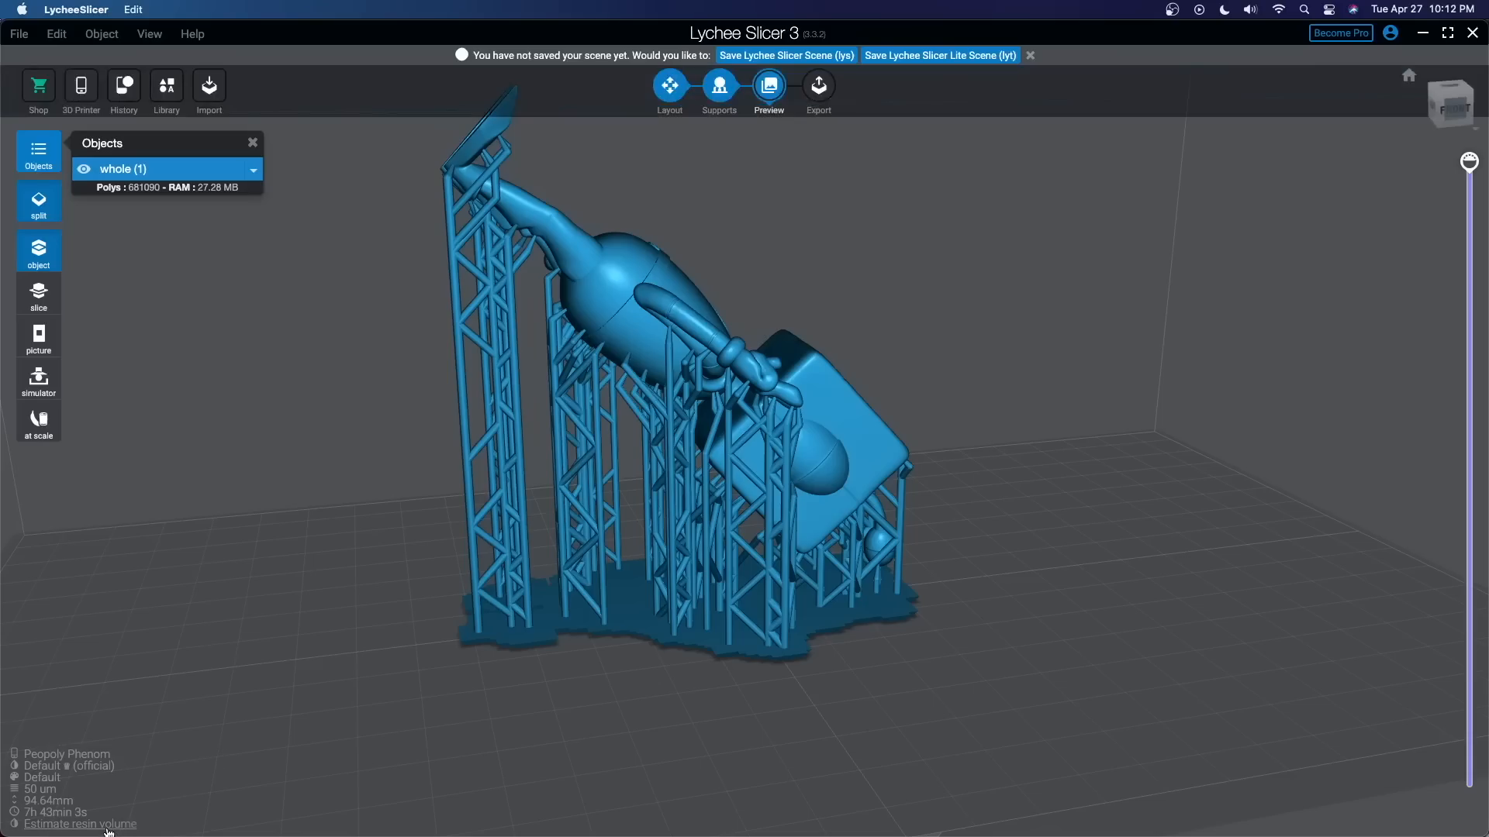
click(81, 824)
- Review the slice export's anti-aliasing and destination choices, keeping anti-aliasing Off and the destination as File
click(818, 85)
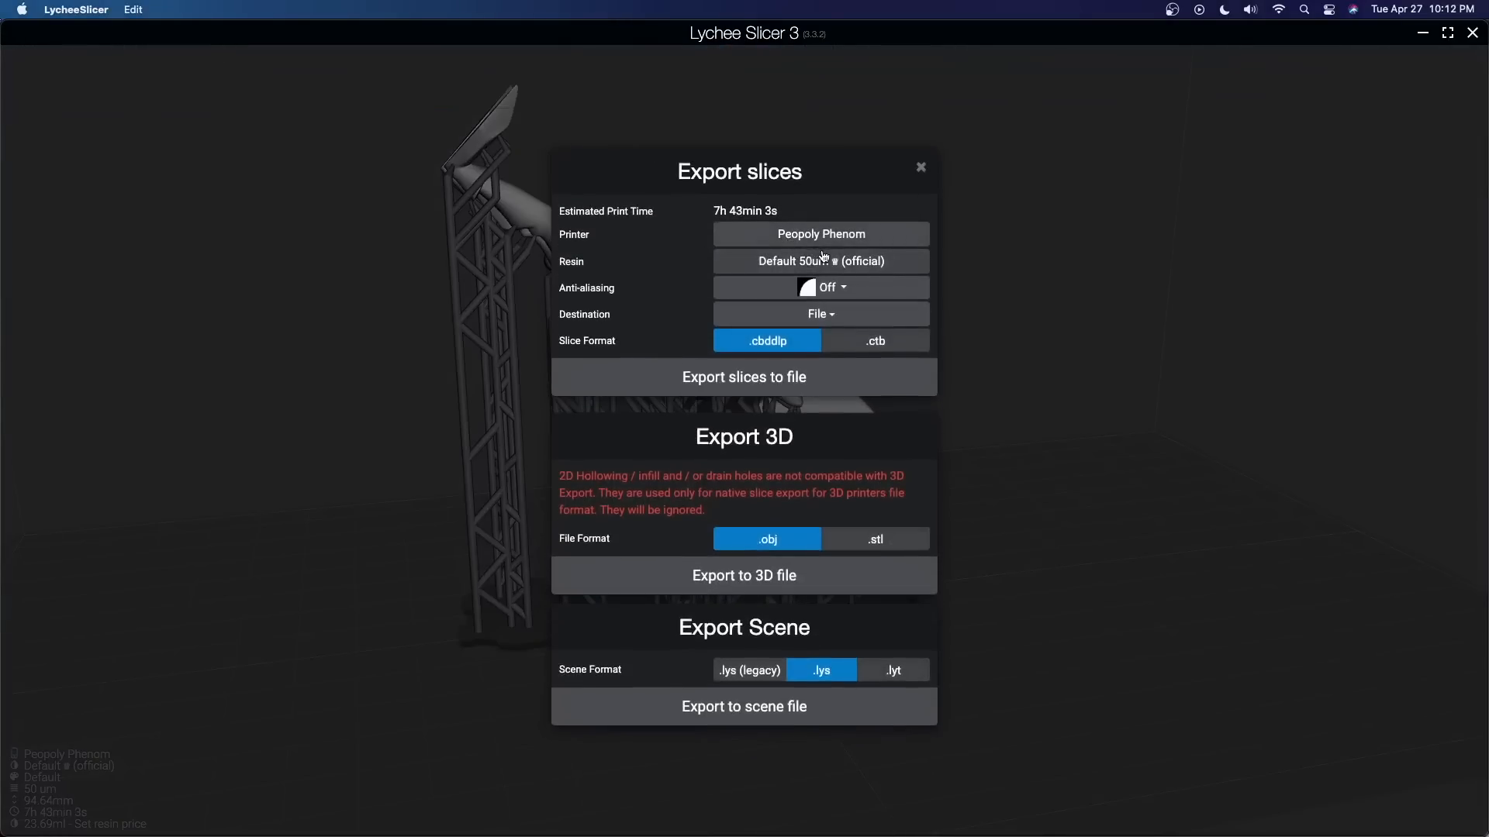
click(827, 293)
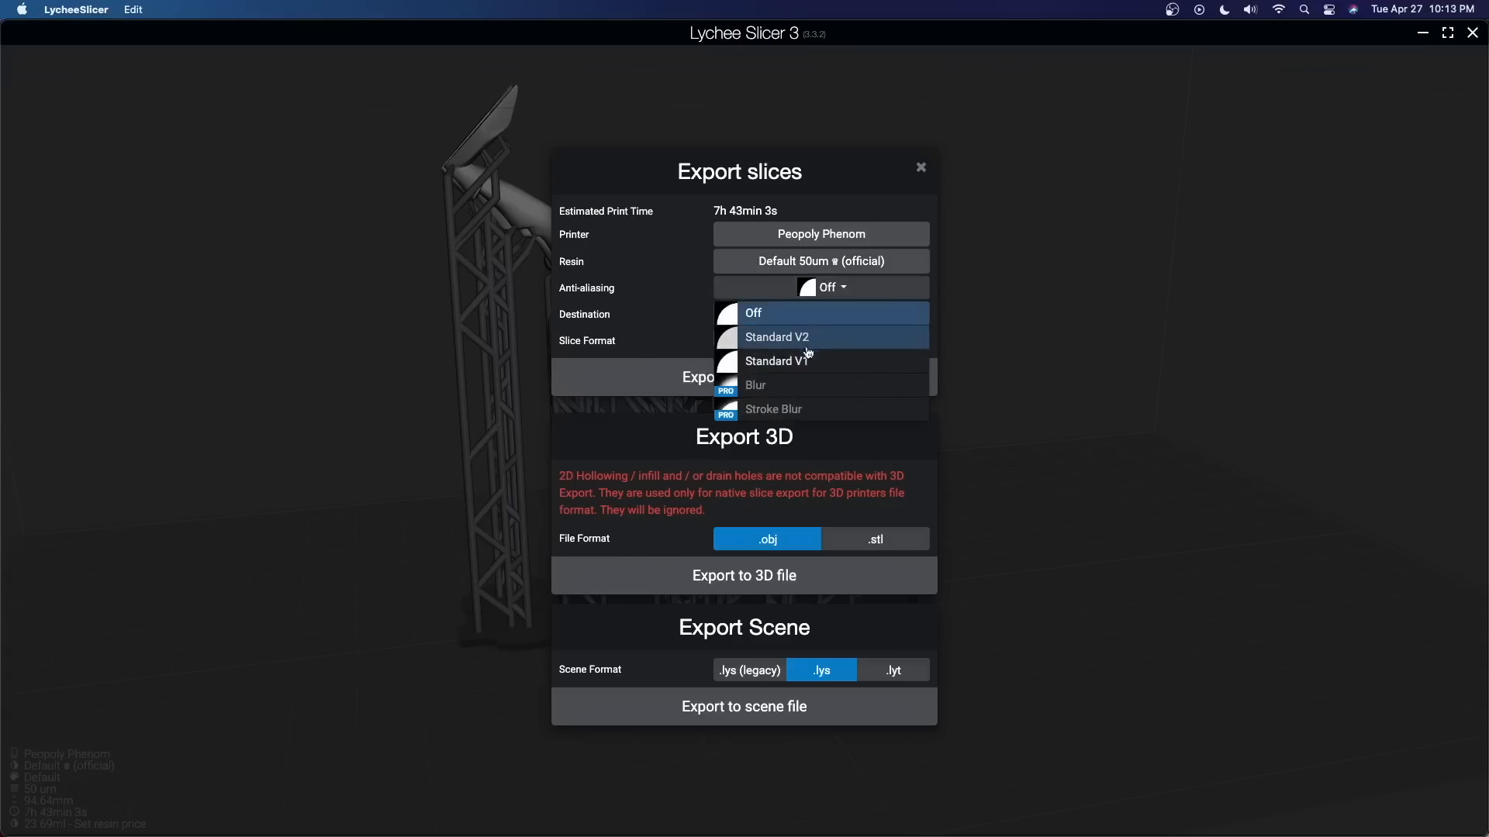
click(818, 316)
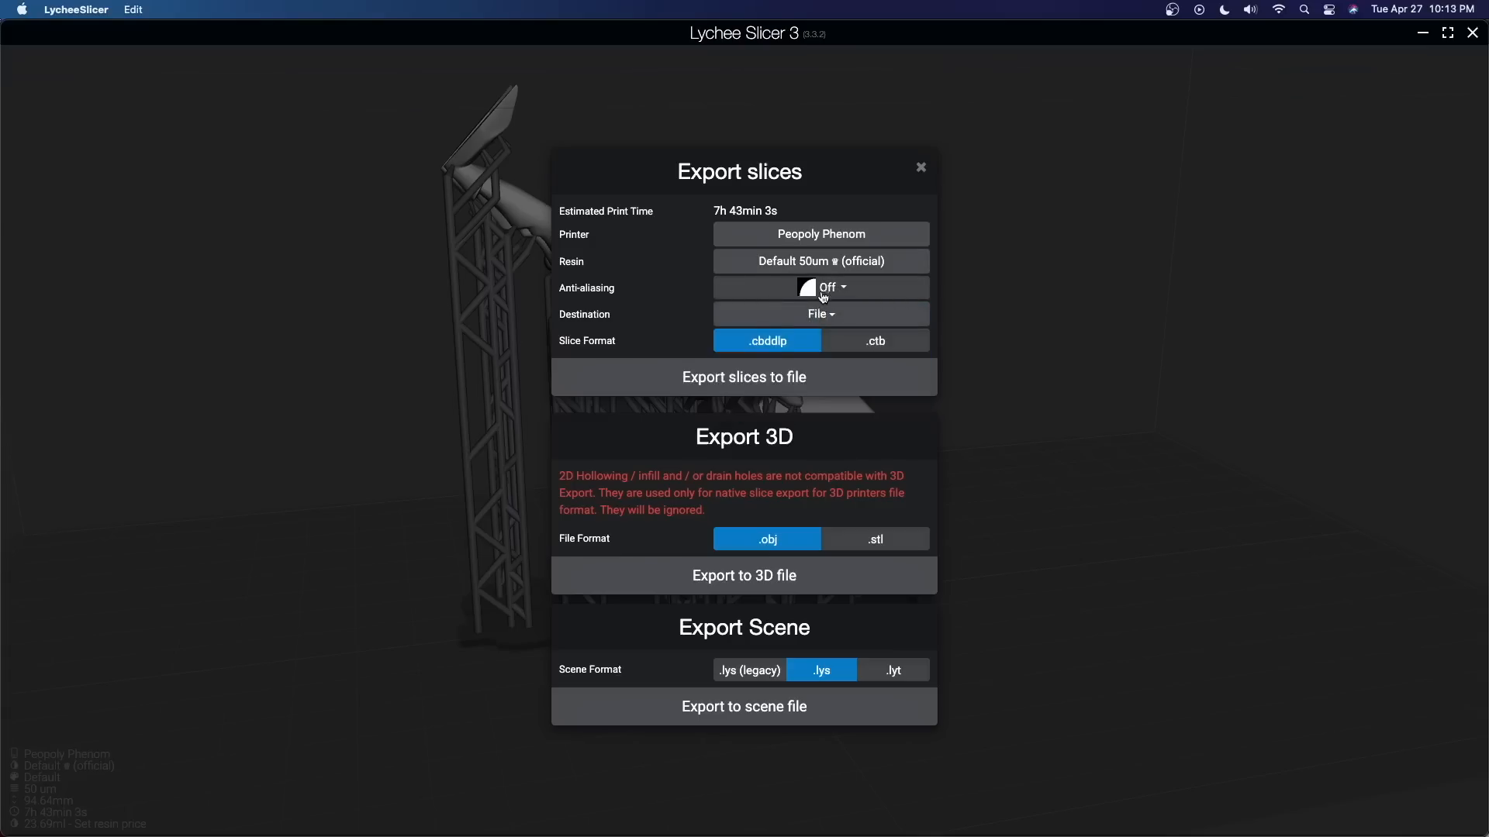
click(827, 293)
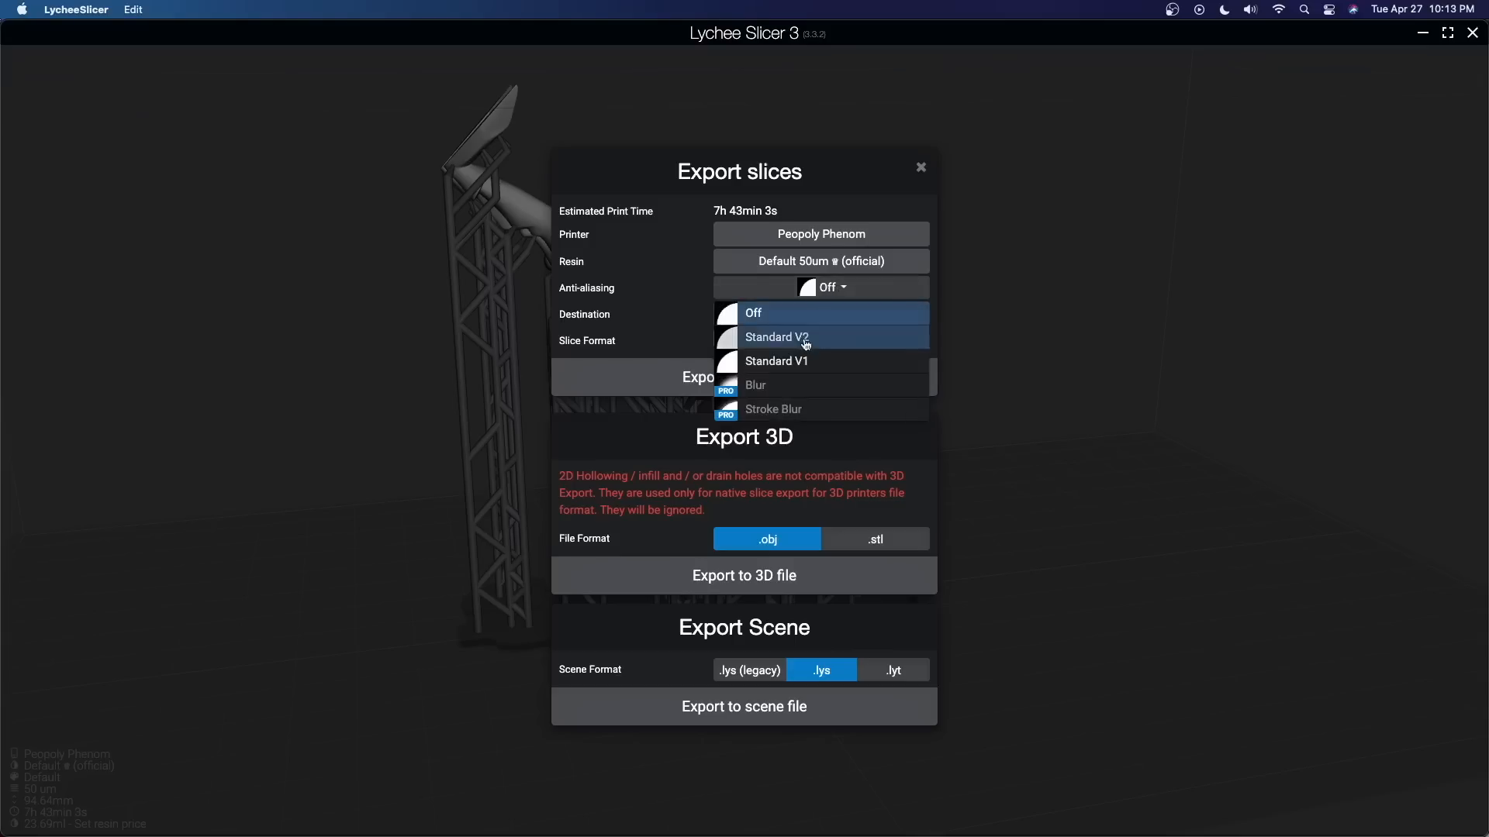
click(814, 311)
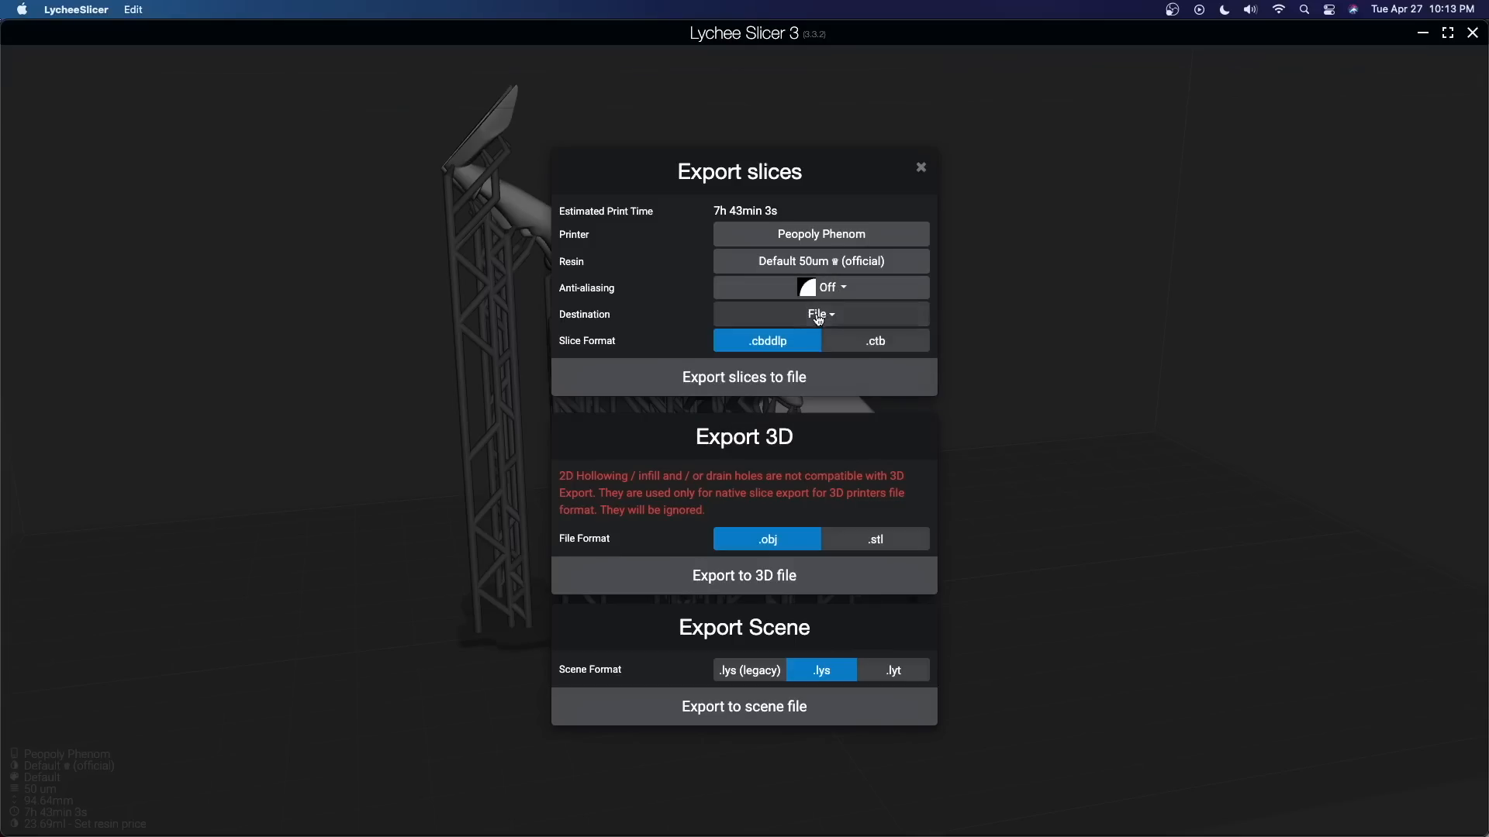
click(816, 320)
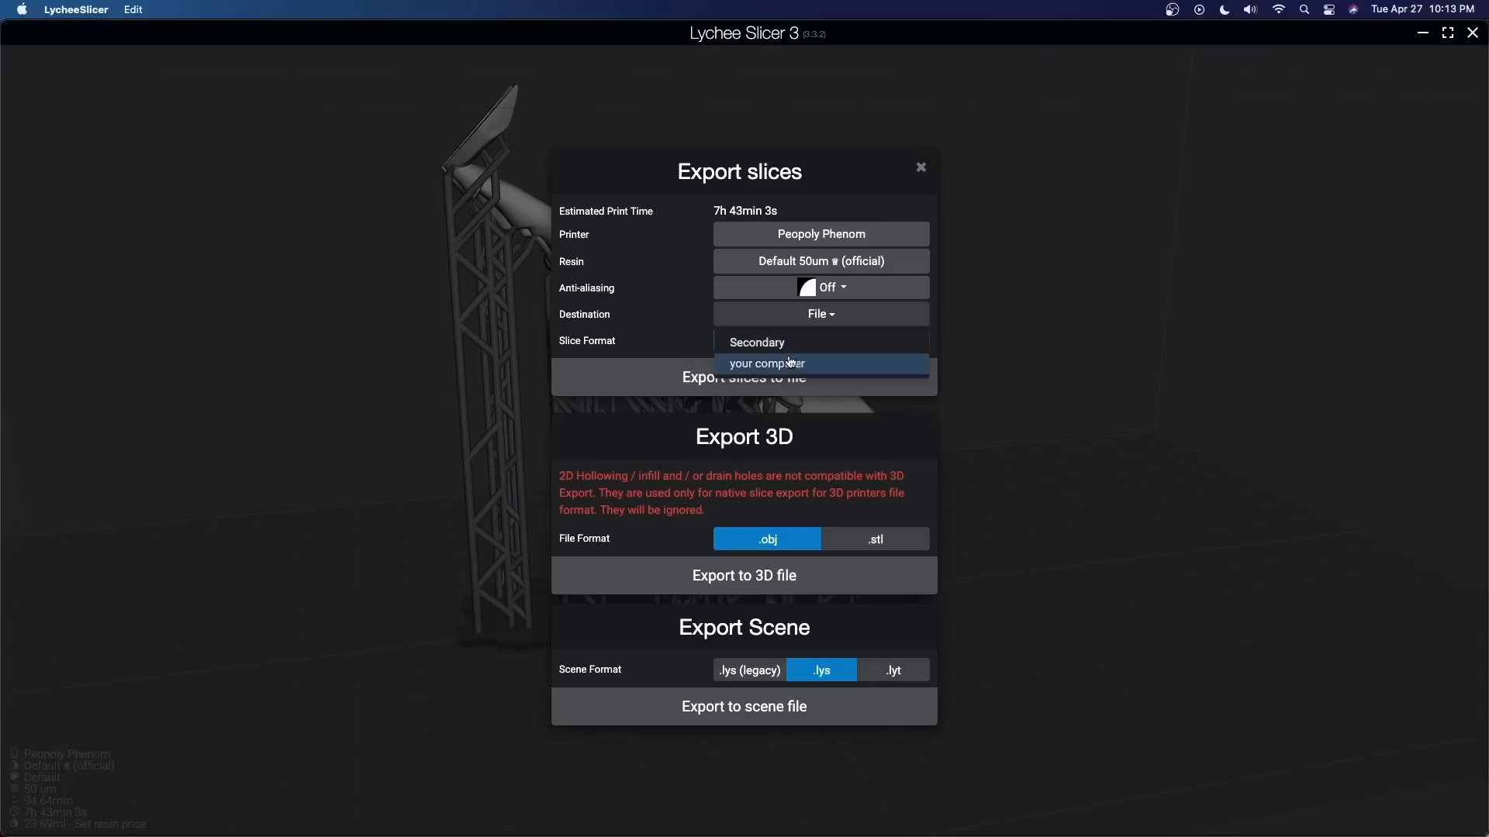
click(815, 316)
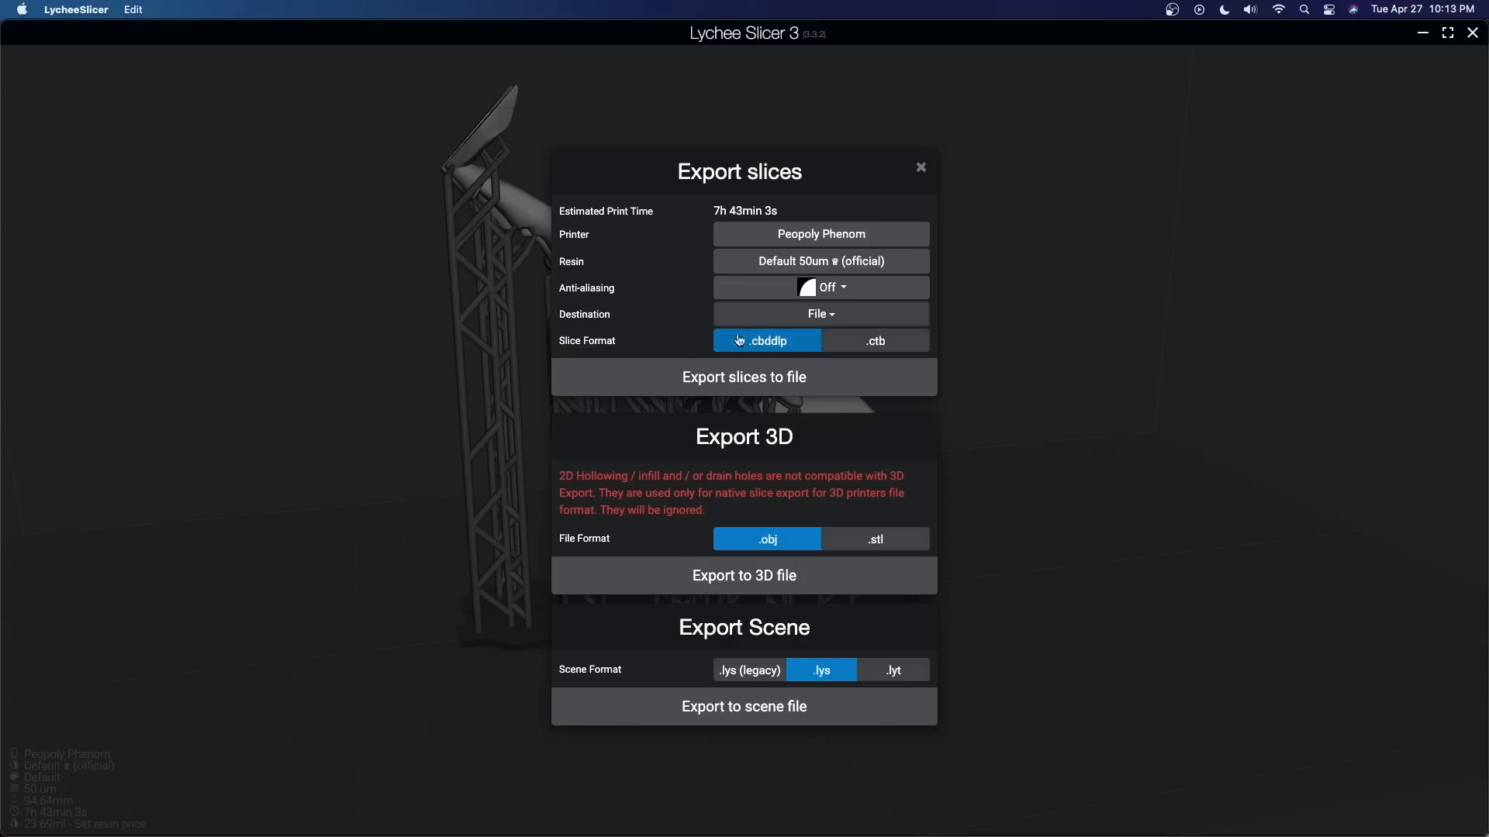
- Set the slice format to .ctb and export the slices as whole (1).ctb to the Downloads folder
click(855, 348)
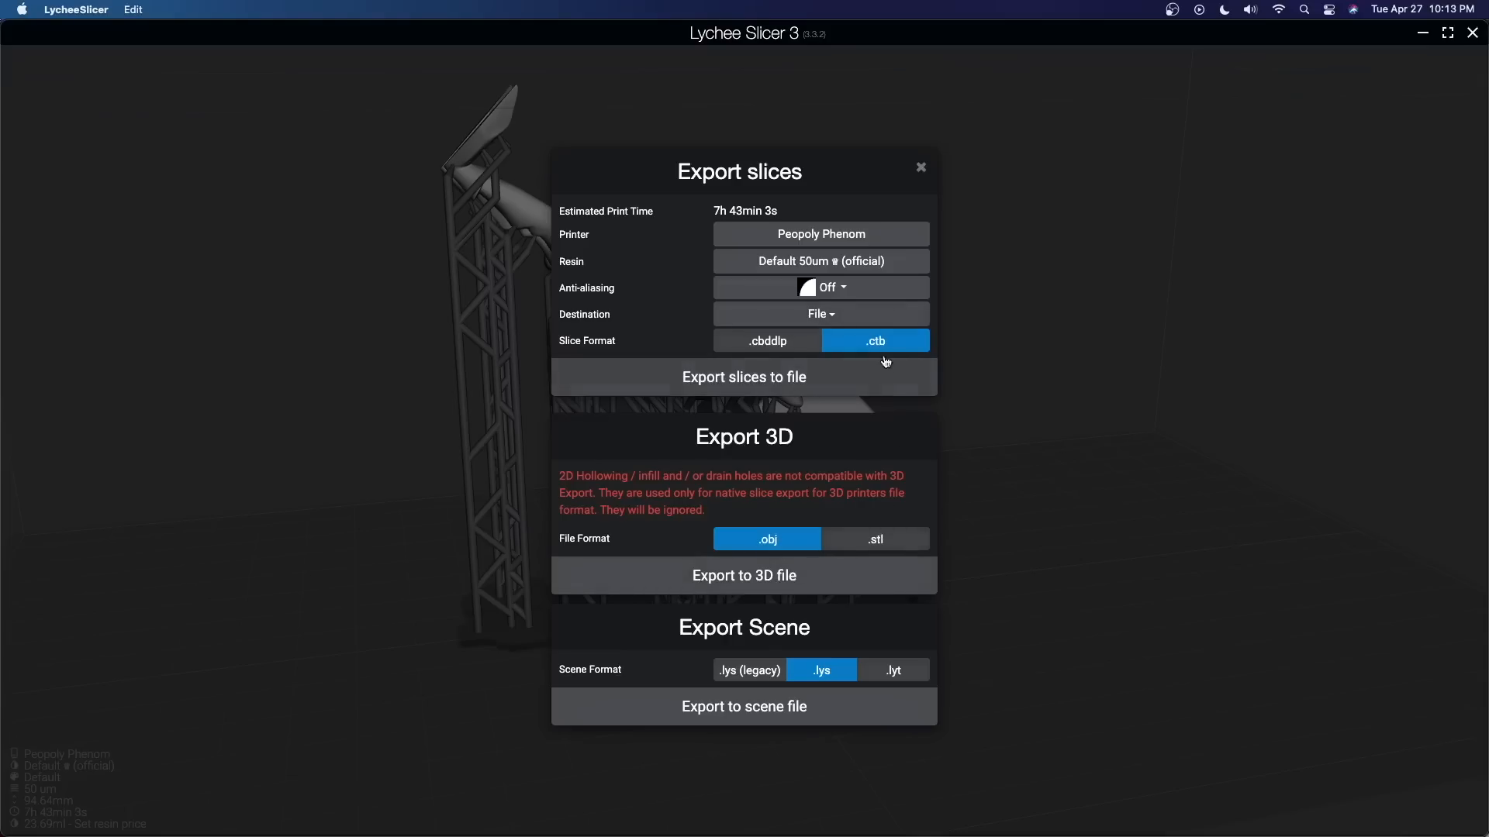
click(762, 387)
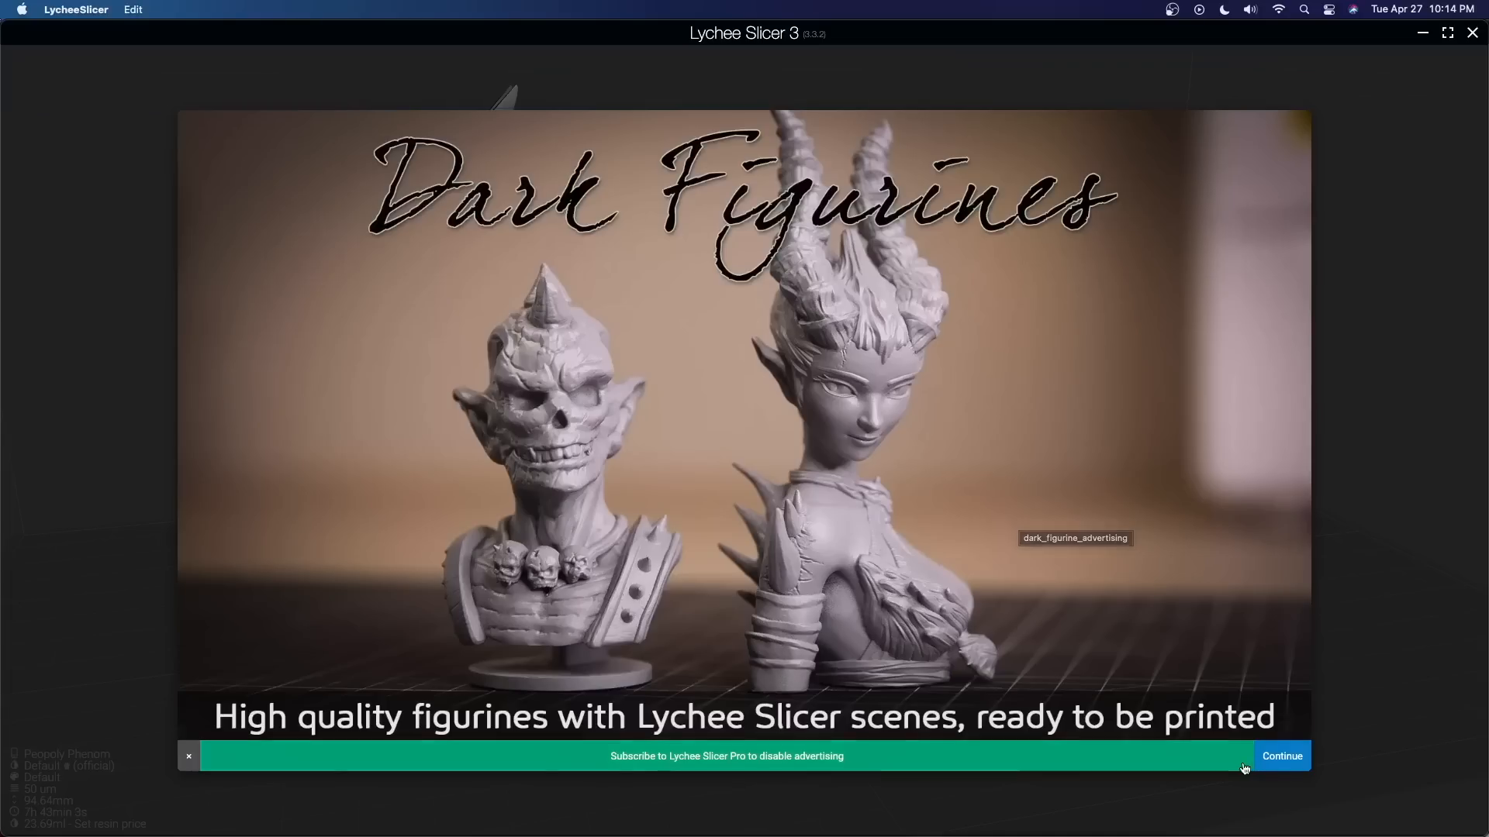
click(1281, 756)
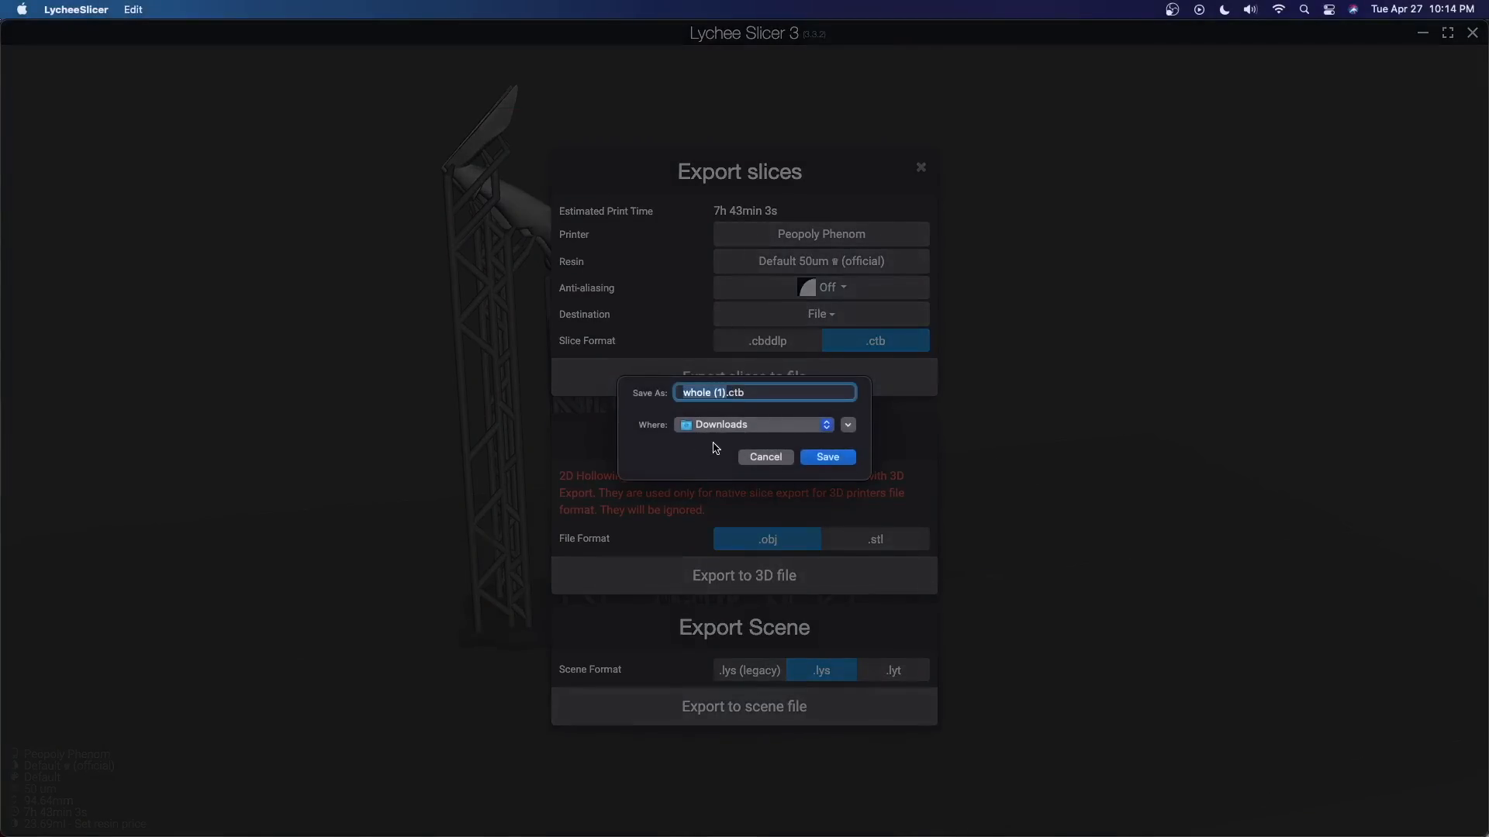
click(733, 425)
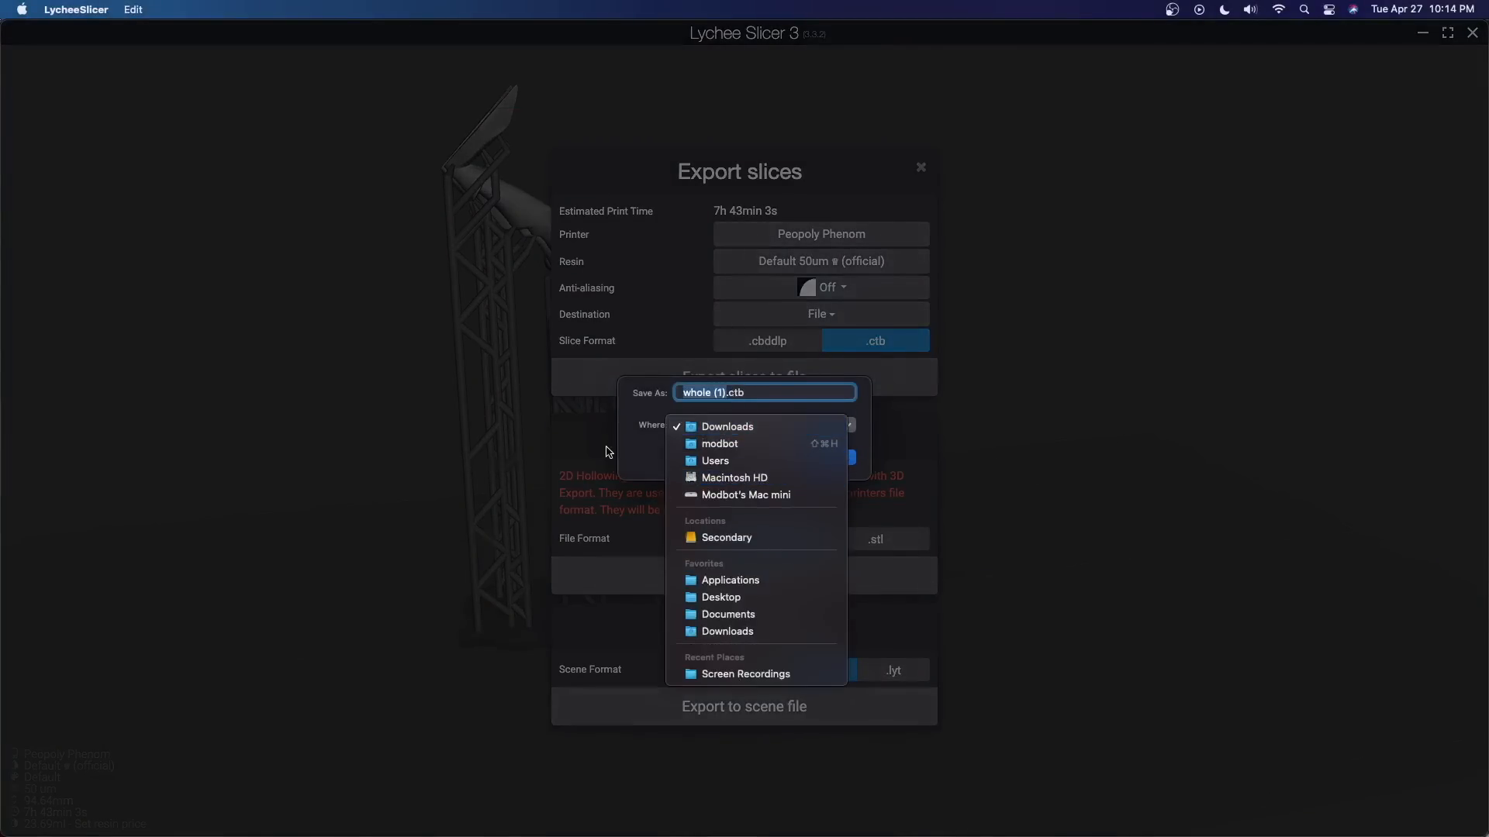
click(642, 449)
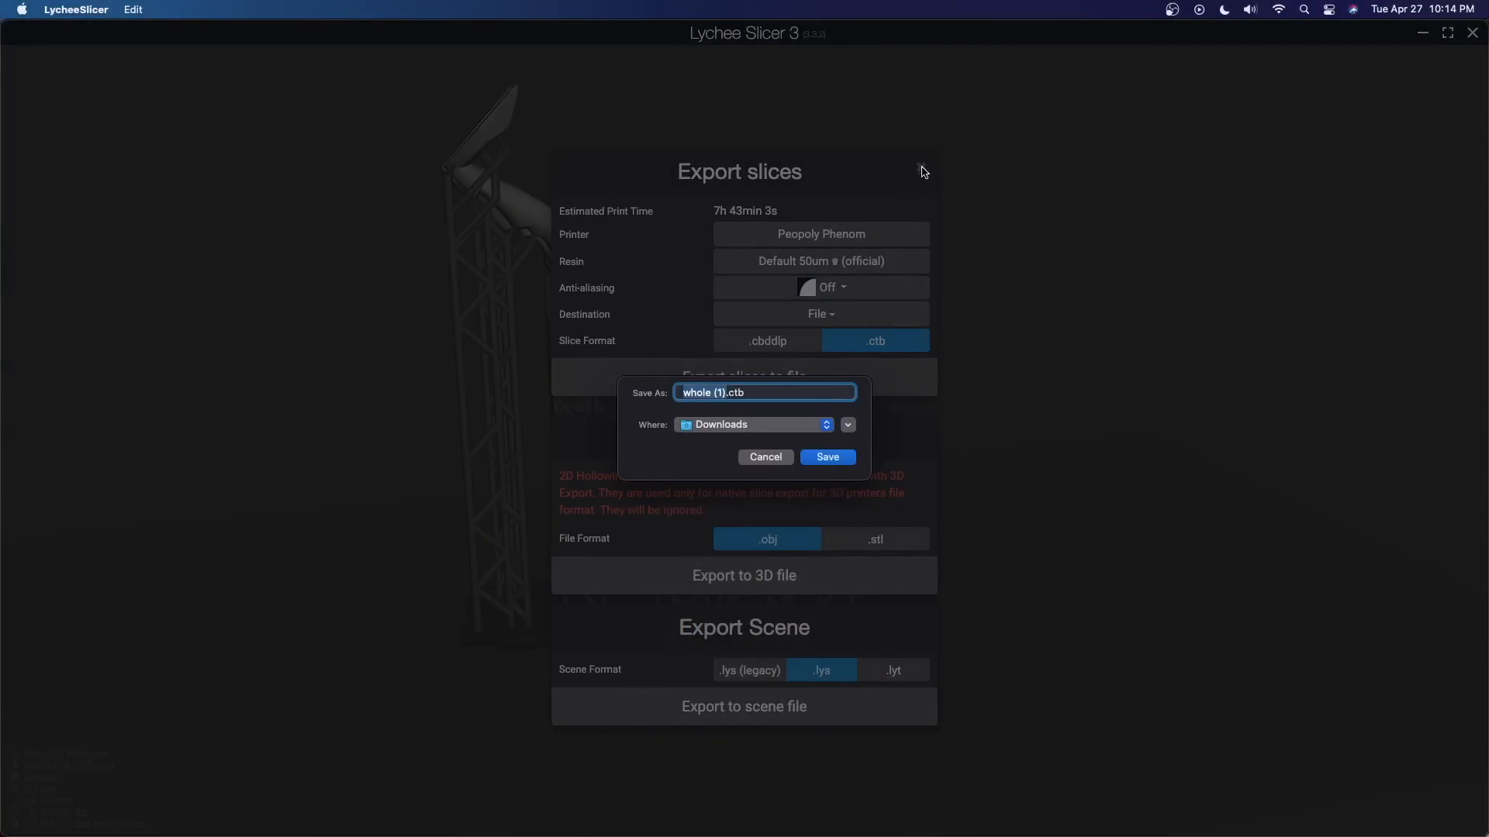
click(806, 458)
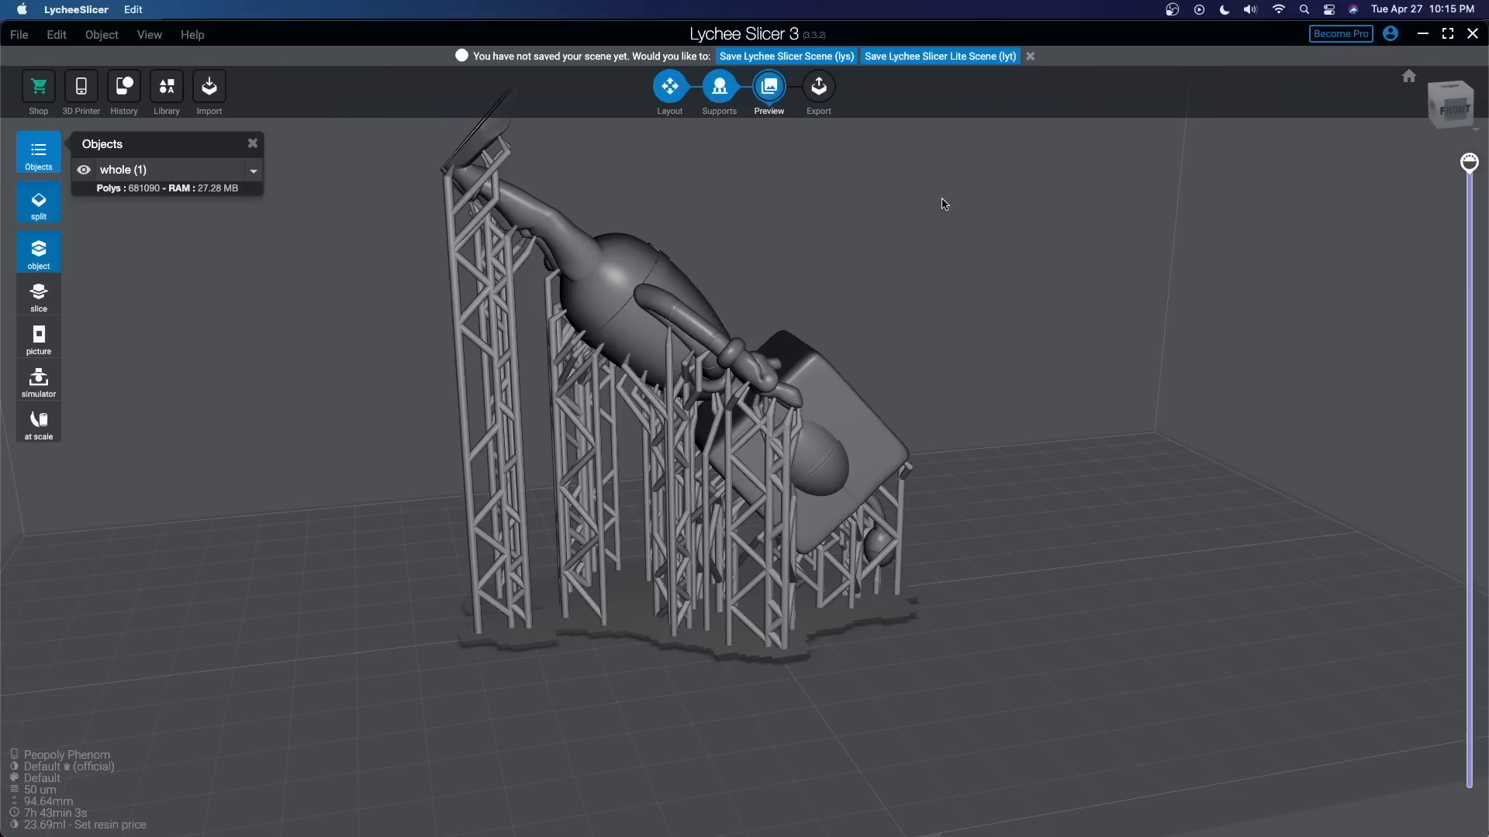
right_drag(978, 264, 974, 295)
scroll(972, 294, down, 2)
right_drag(922, 250, 817, 289)
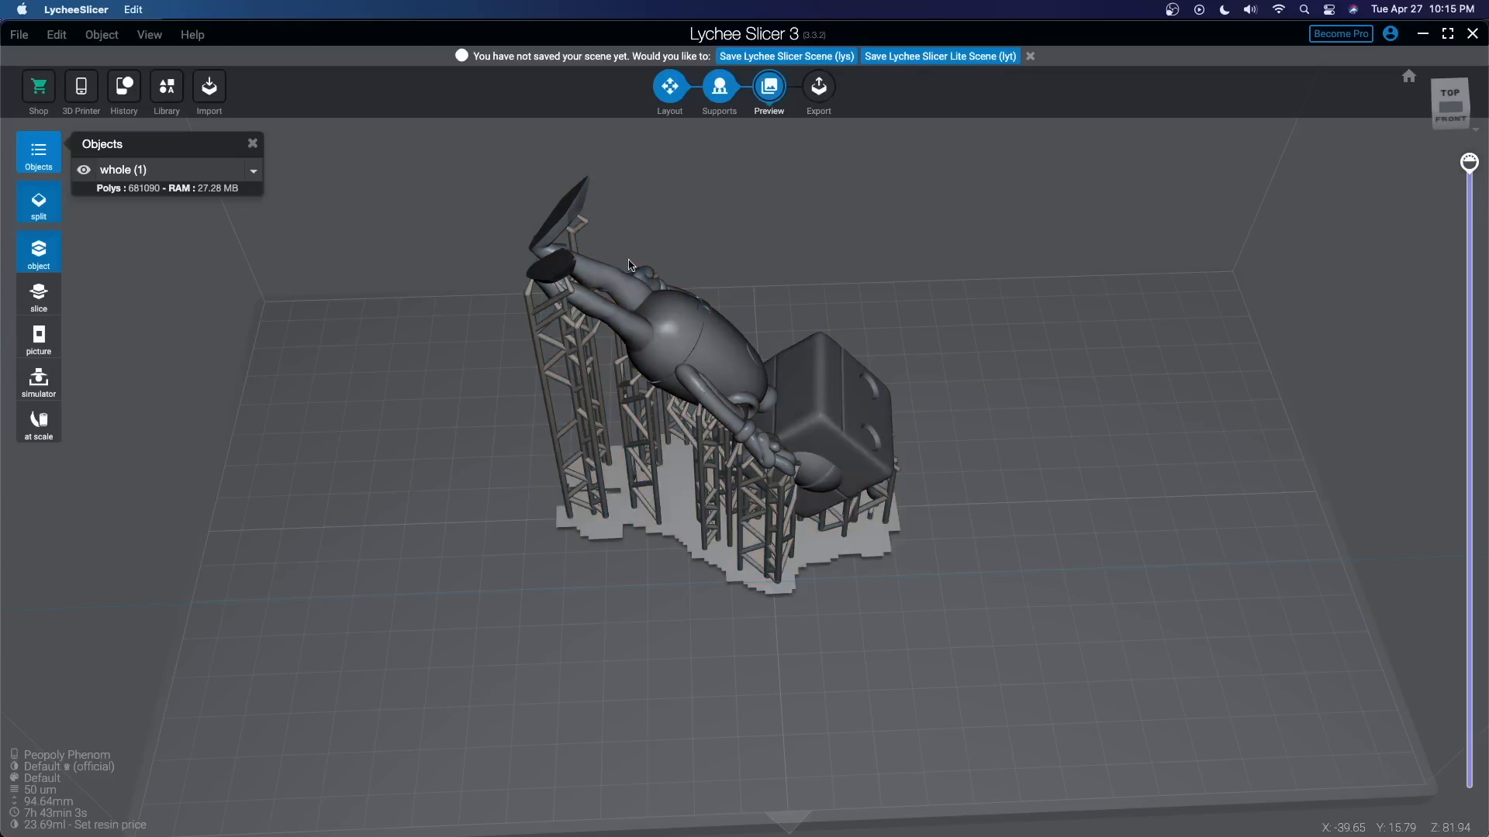
right_drag(490, 322, 721, 207)
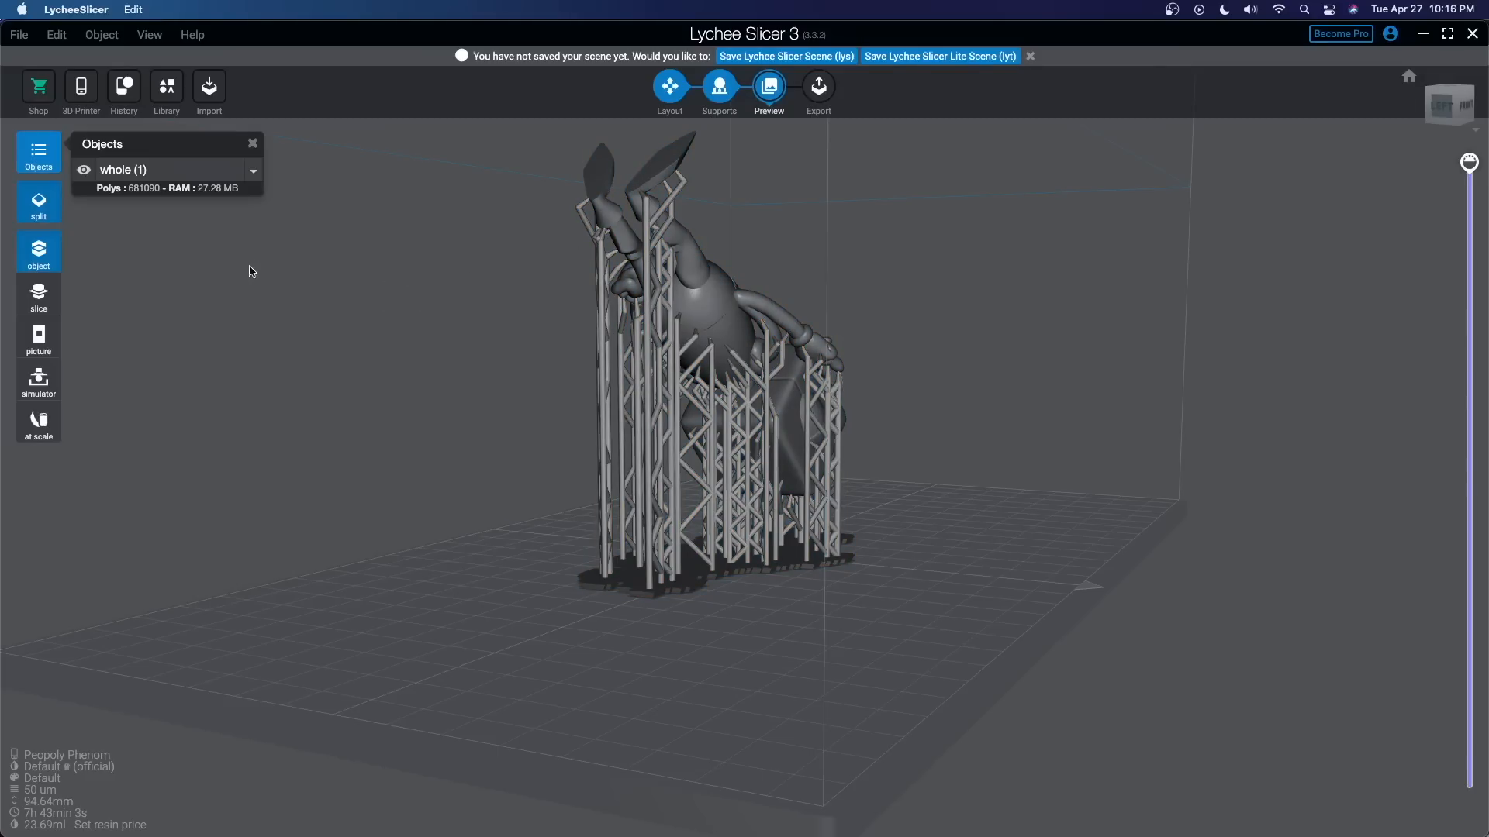
drag(346, 272, 253, 305)
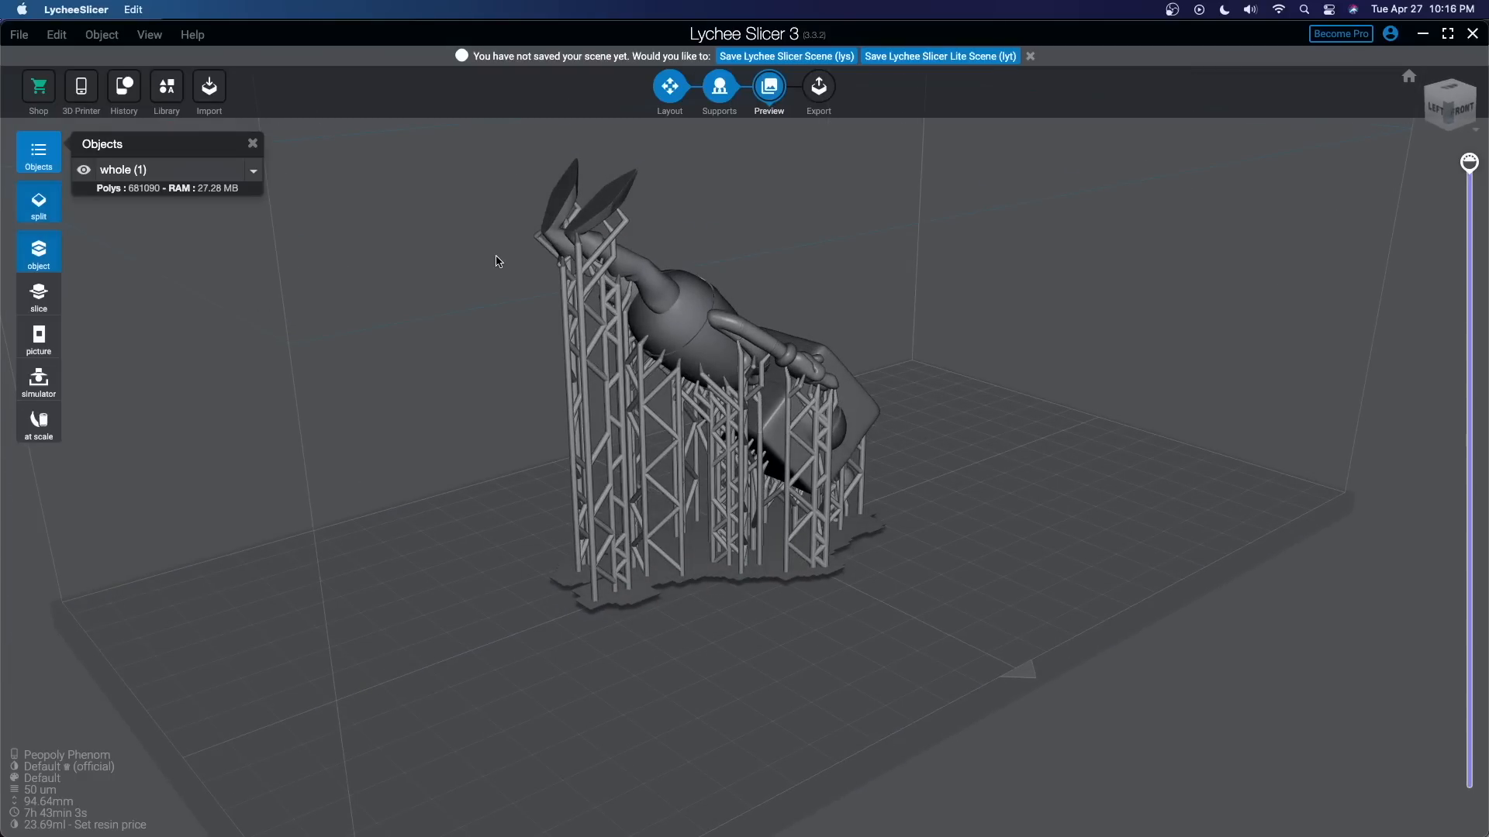